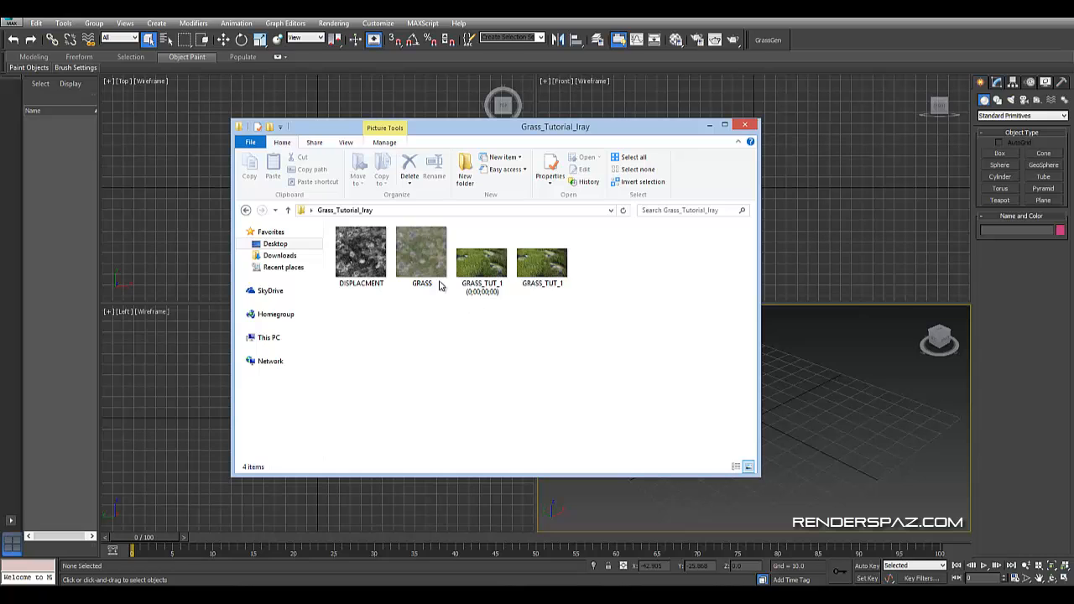
Open the GRASS_TUT_1 render from the Grass_Tutorial_Iray folder and examine it beside the folder window
left_click(466, 289)
double_click(554, 286)
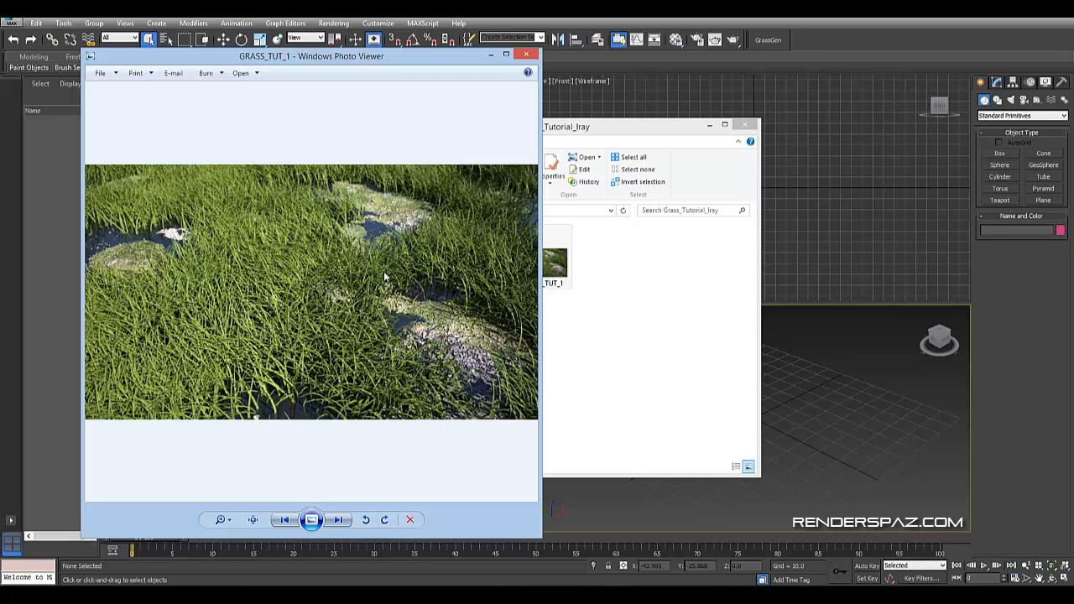
left_click_drag(390, 56, 494, 72)
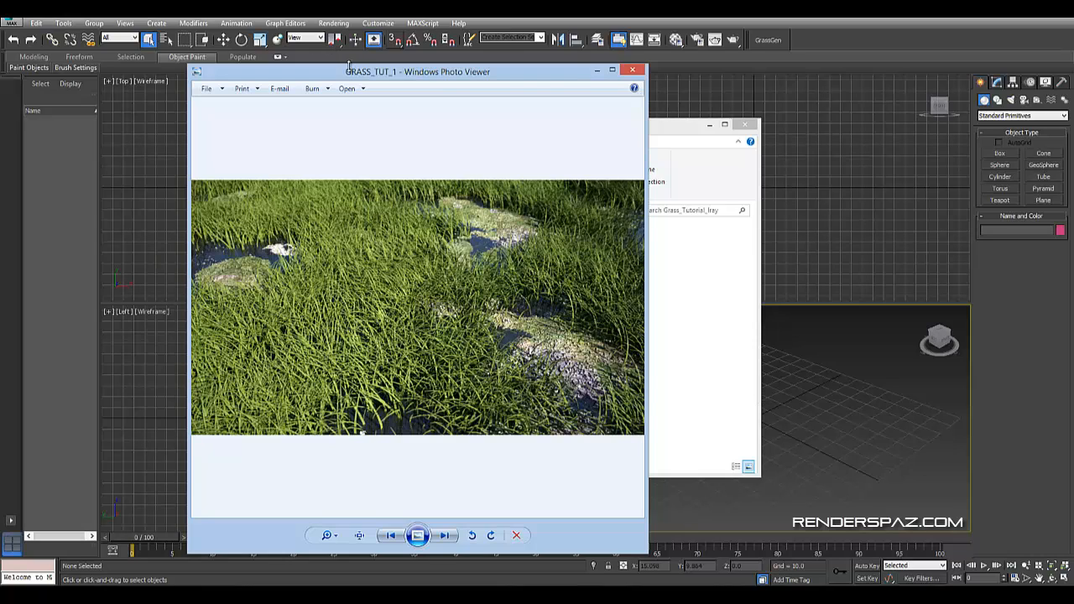
left_click_drag(350, 74, 643, 64)
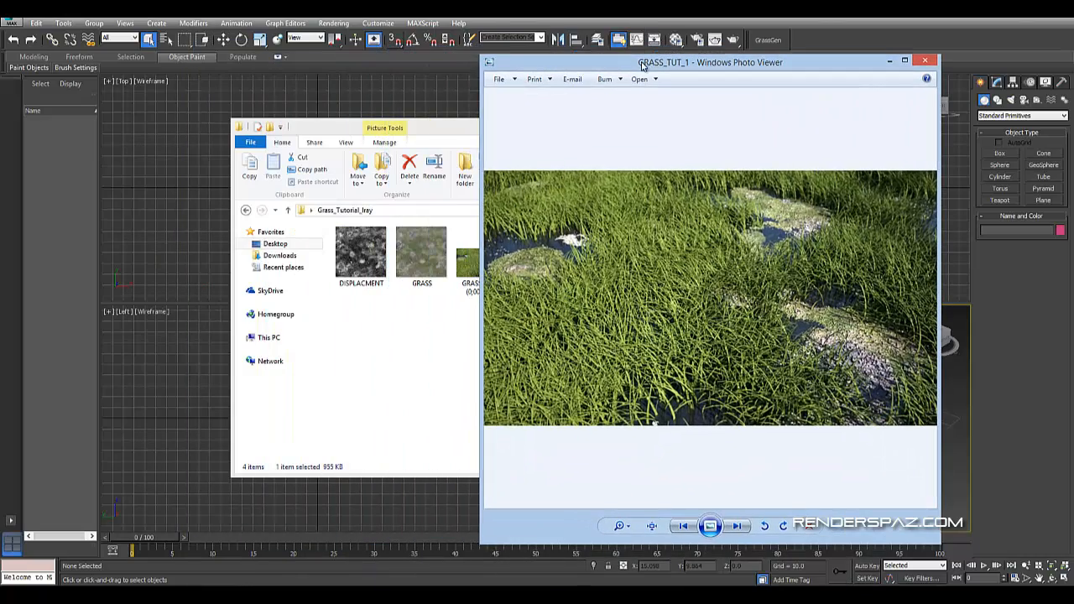
left_click(452, 378)
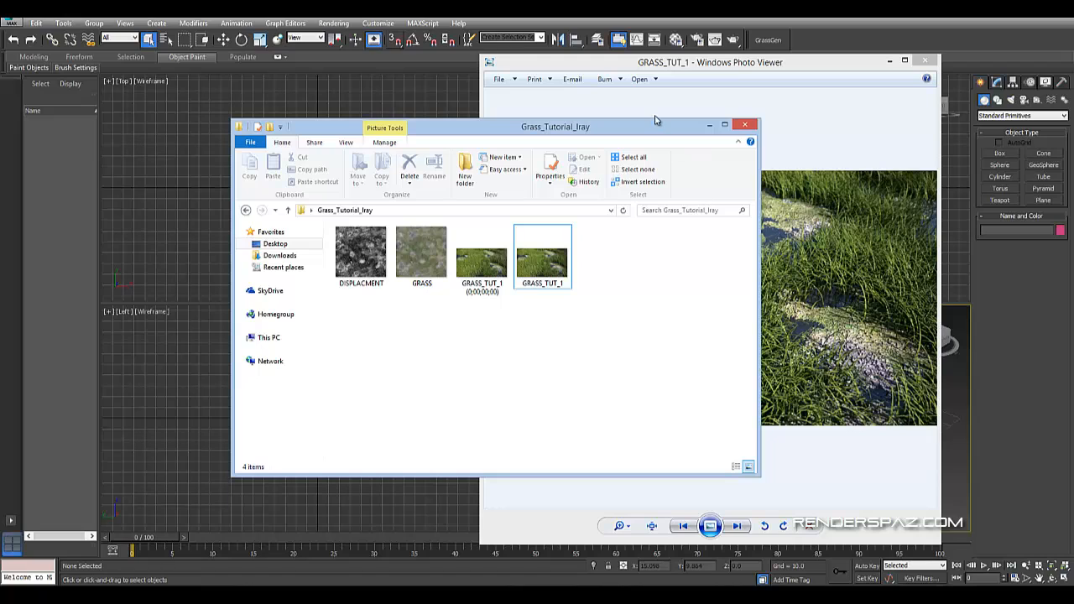
left_click(777, 55)
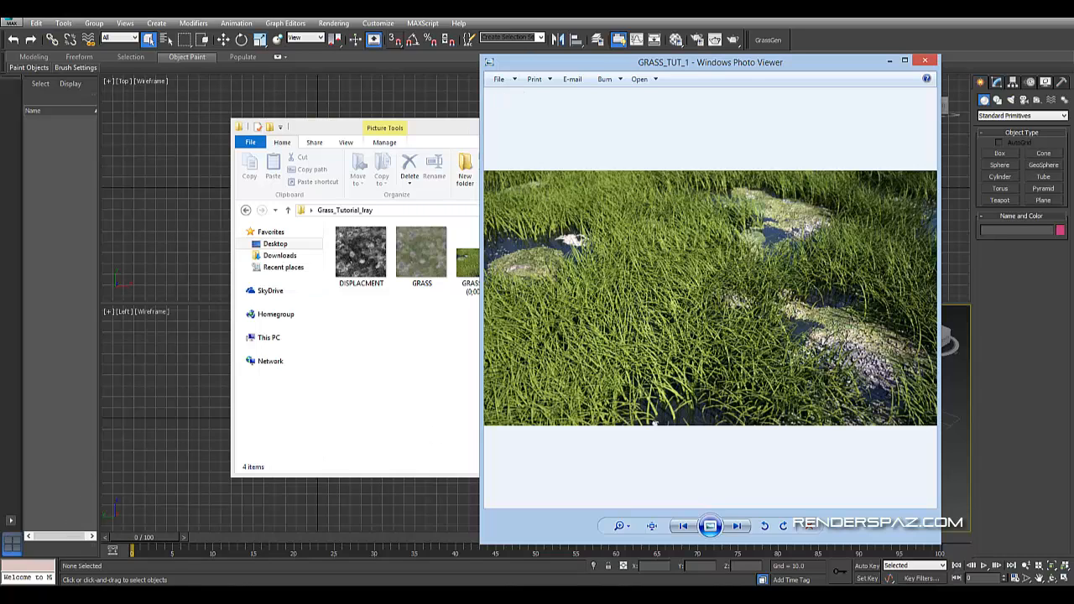
Switch to the browser and look over the Grass Generator v1.0 blog page, including its introduction and interface section
key("alt+Tab")
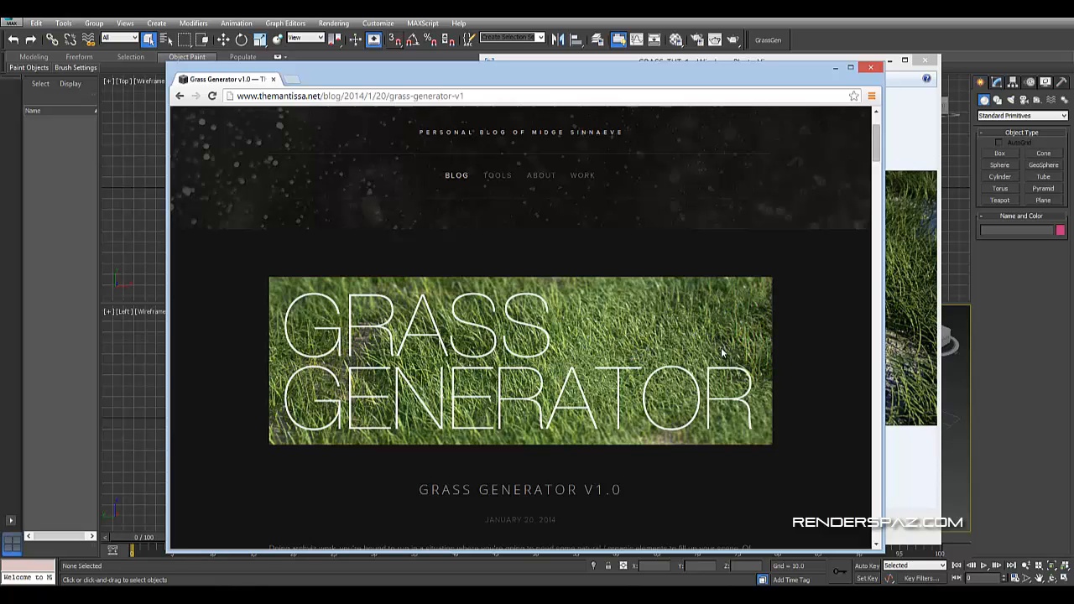
scroll(619, 356, "down", 3)
scroll(636, 321, "down", 3)
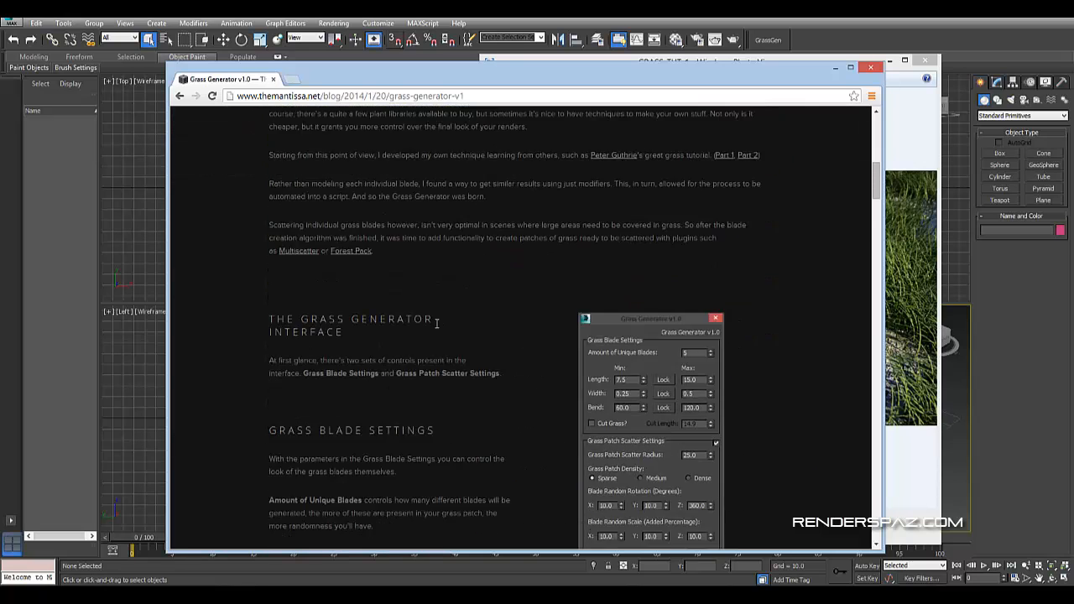
scroll(517, 359, "up", 5)
scroll(529, 343, "up", 2)
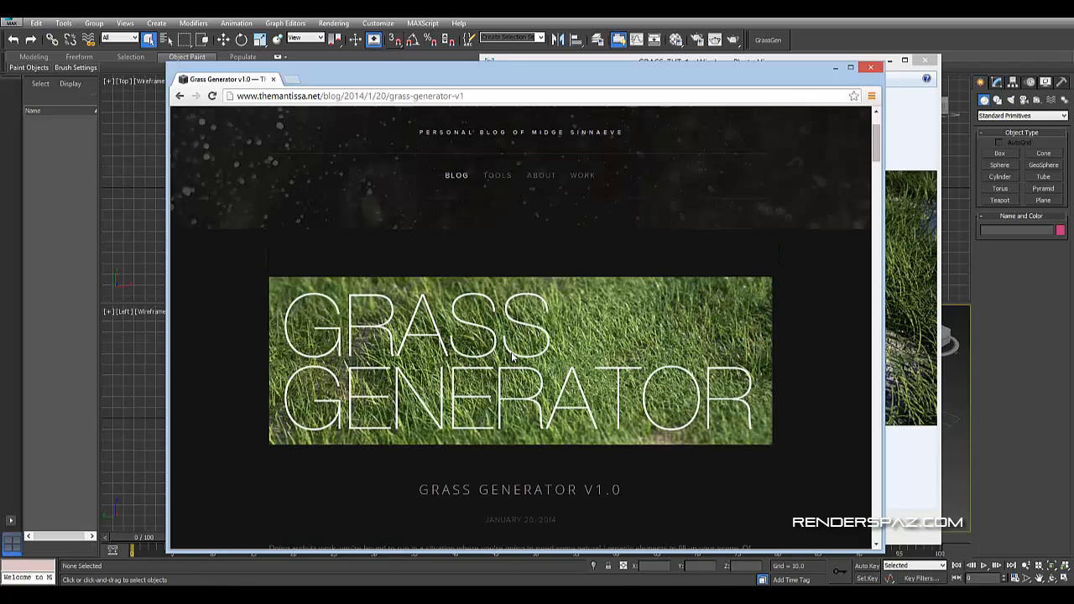
scroll(604, 374, "down", 6)
scroll(510, 341, "down", 4)
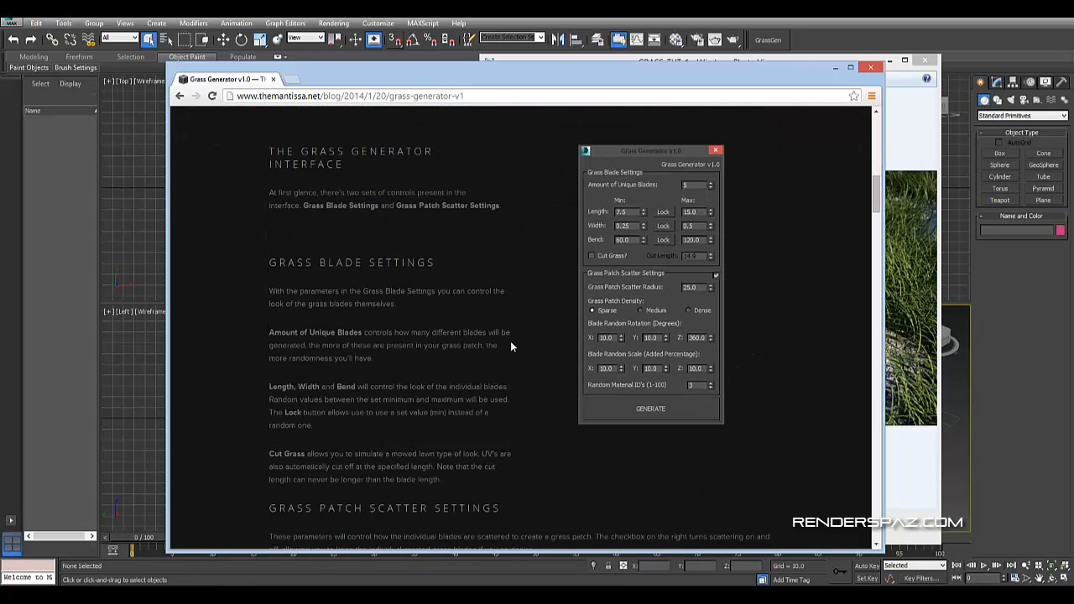
scroll(506, 355, "up", 4)
scroll(506, 356, "up", 2)
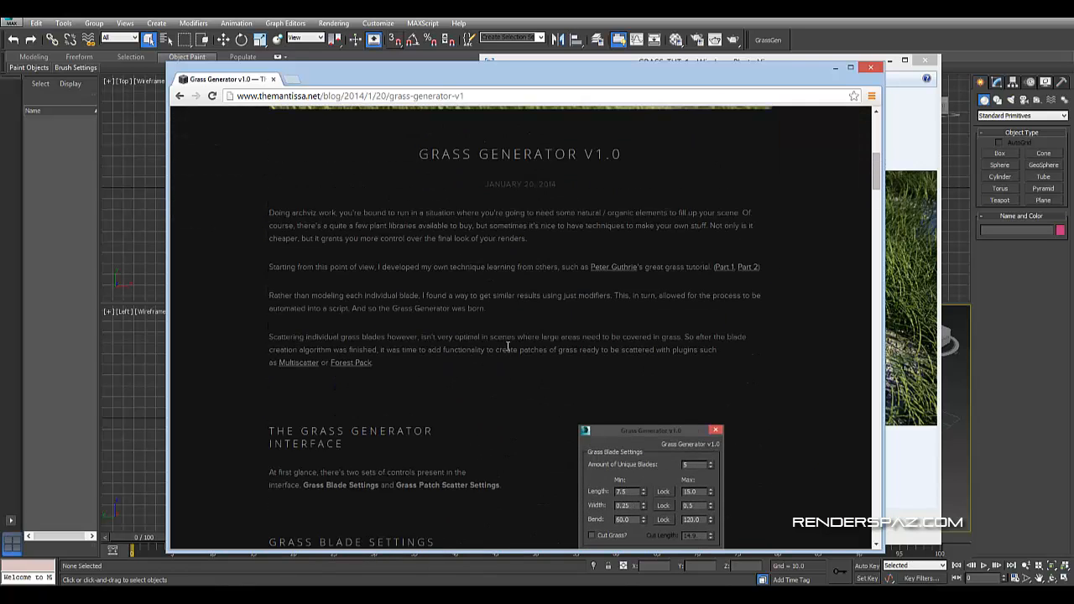
scroll(480, 360, "down", 2)
scroll(477, 360, "down", 2)
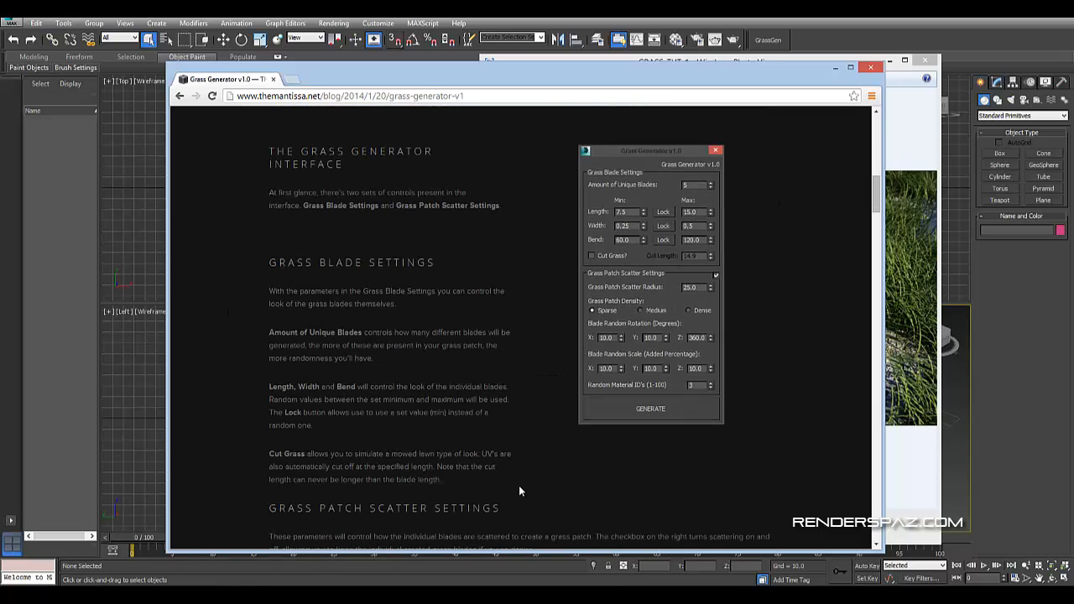
Read the Grass Patch Scatter Settings and Installation sections and locate the Grass Generator download link
left_click_drag(519, 487, 523, 455)
left_click_drag(474, 508, 424, 506)
left_click_drag(285, 503, 452, 509)
left_click(572, 494)
scroll(495, 426, "down", 2)
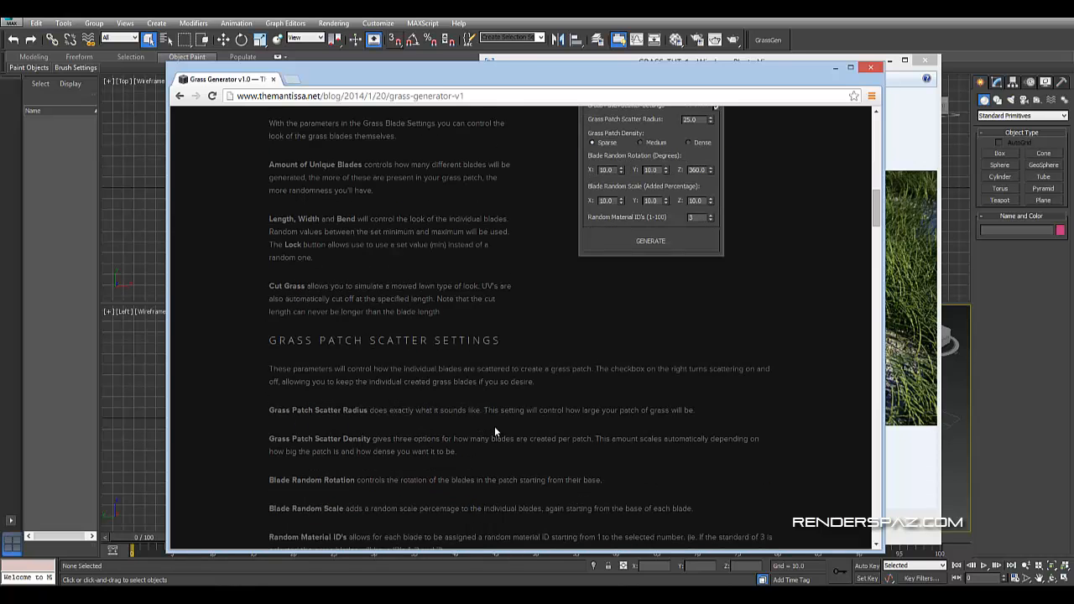
scroll(366, 384, "down", 3)
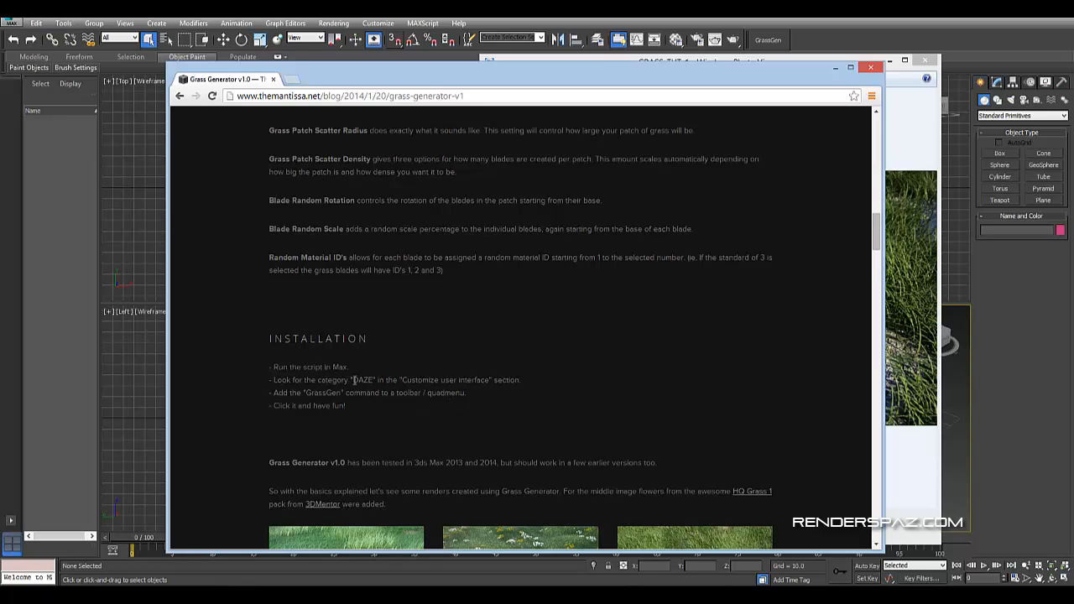
scroll(353, 380, "down", 3)
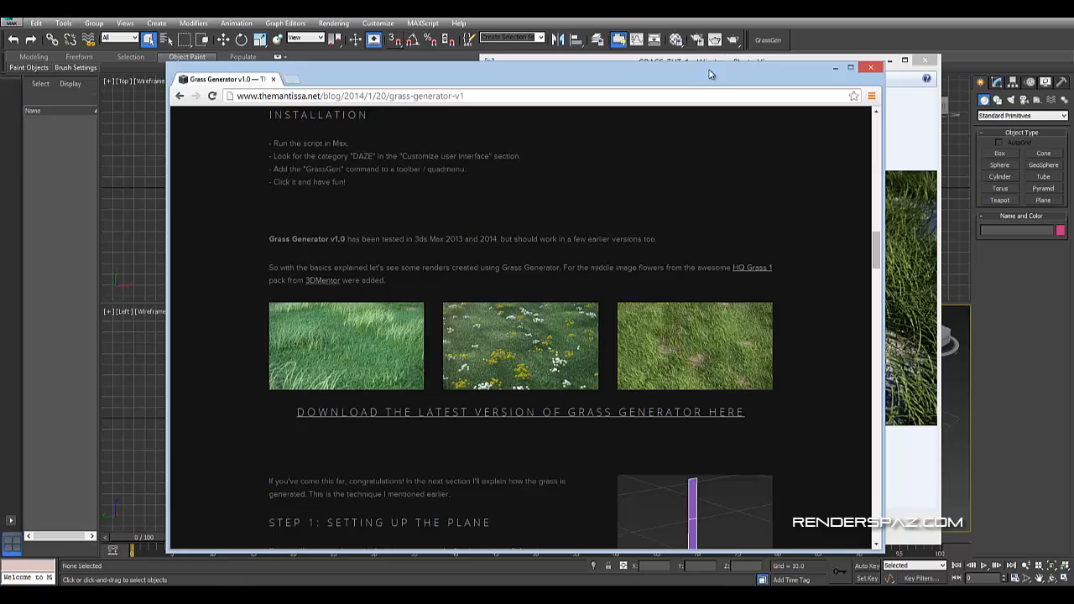
Return to the header of the Grass Generator page and check the site's name and address
left_click_drag(712, 74, 714, 69)
scroll(626, 324, "up", 9)
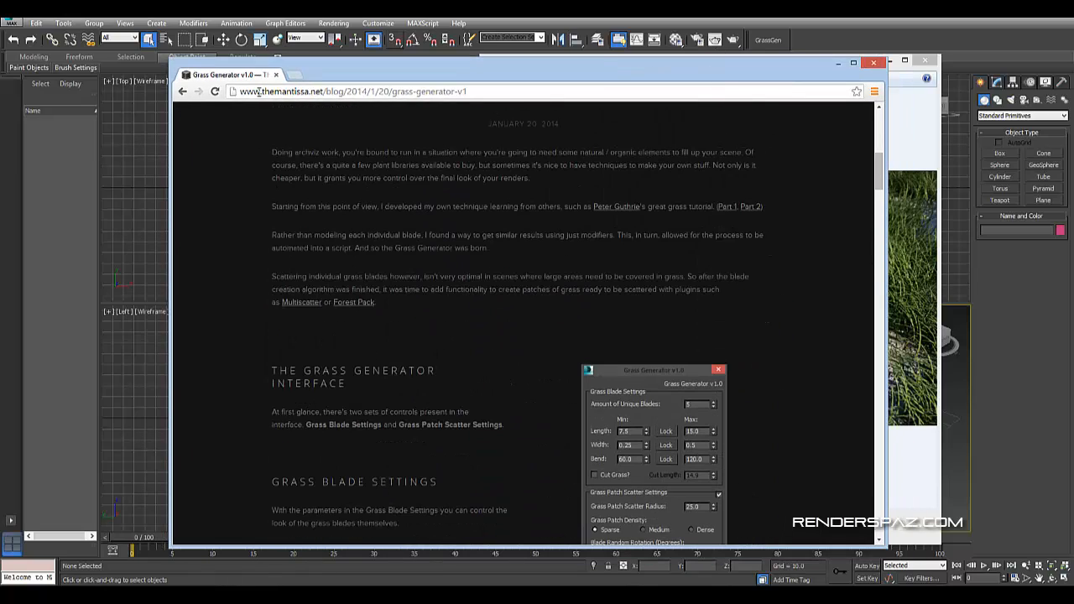
scroll(418, 290, "up", 6)
scroll(418, 288, "down", 3)
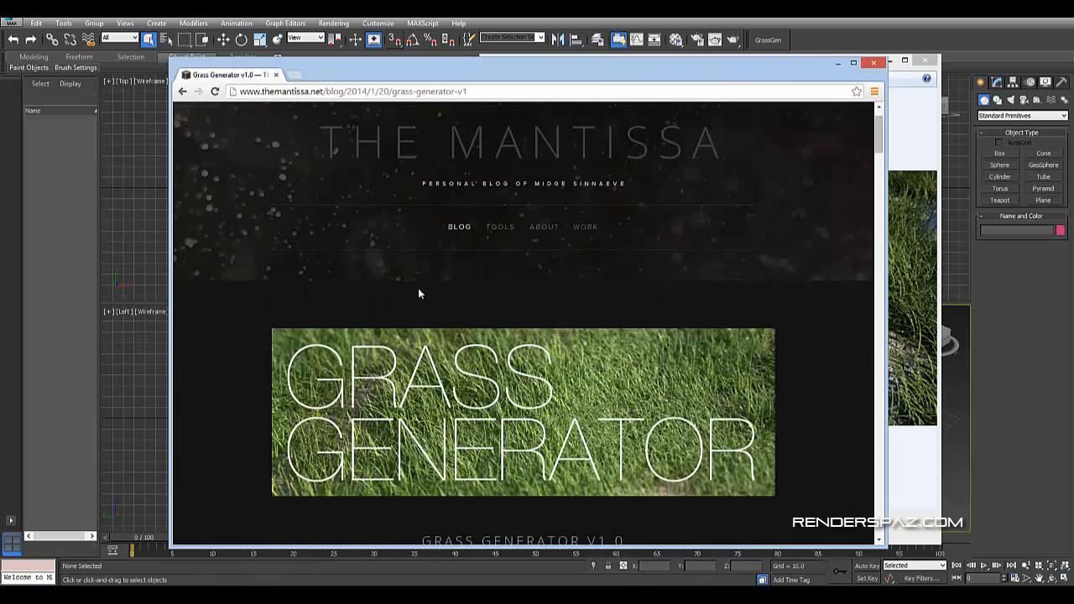
scroll(423, 293, "up", 2)
left_click_drag(551, 75, 527, 78)
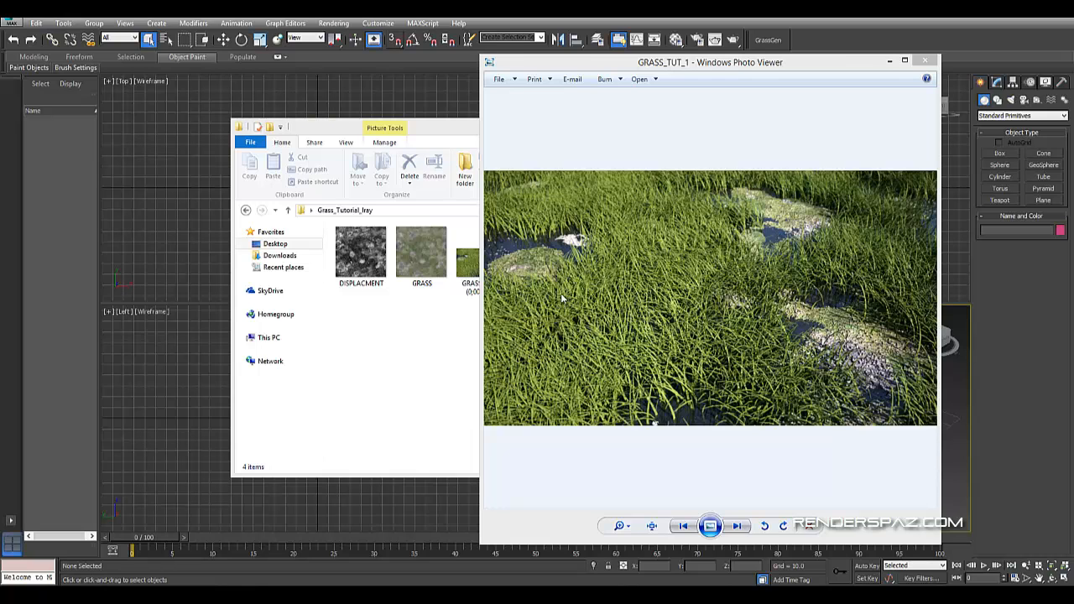
Open the GRASS_TUT_1 (0;00;00;00) render for viewing and close the GRASS_TUT_1 image
left_click(474, 295)
double_click(486, 267)
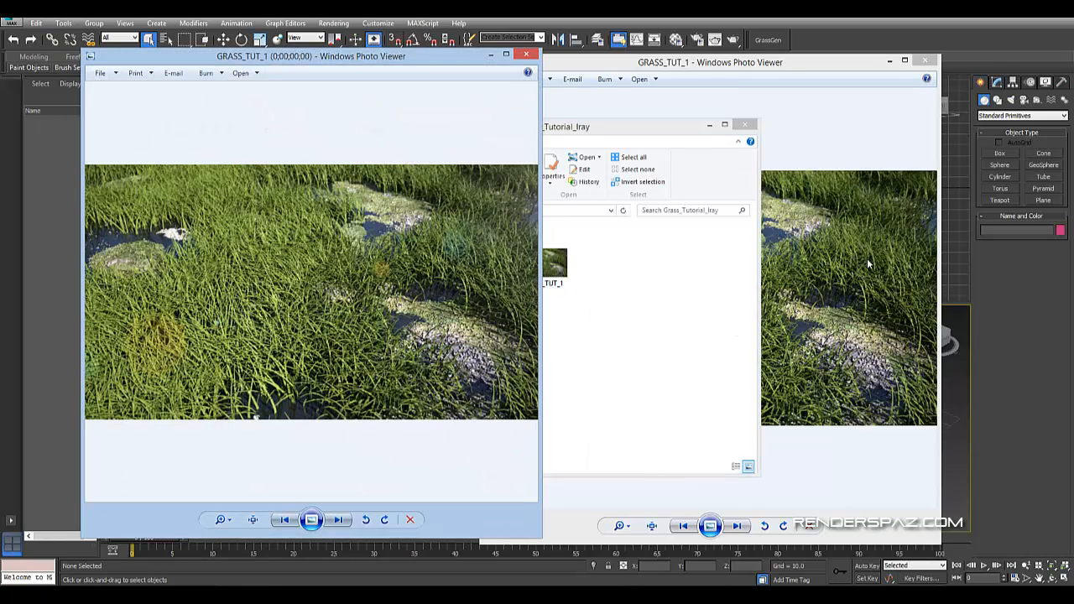
left_click(934, 62)
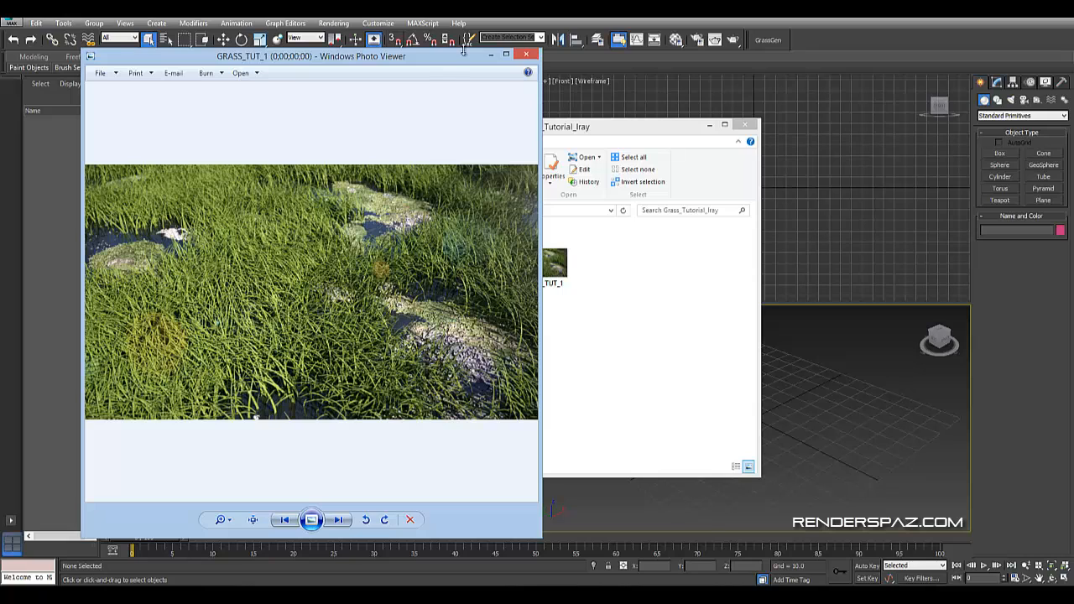
left_click_drag(435, 65, 472, 82)
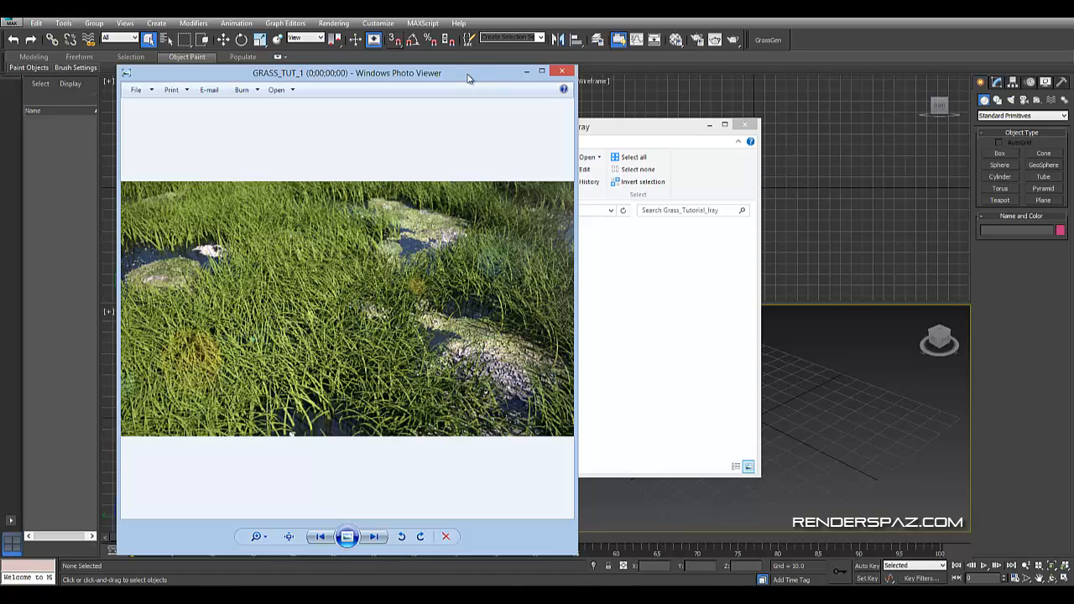
left_click_drag(464, 77, 1073, 143)
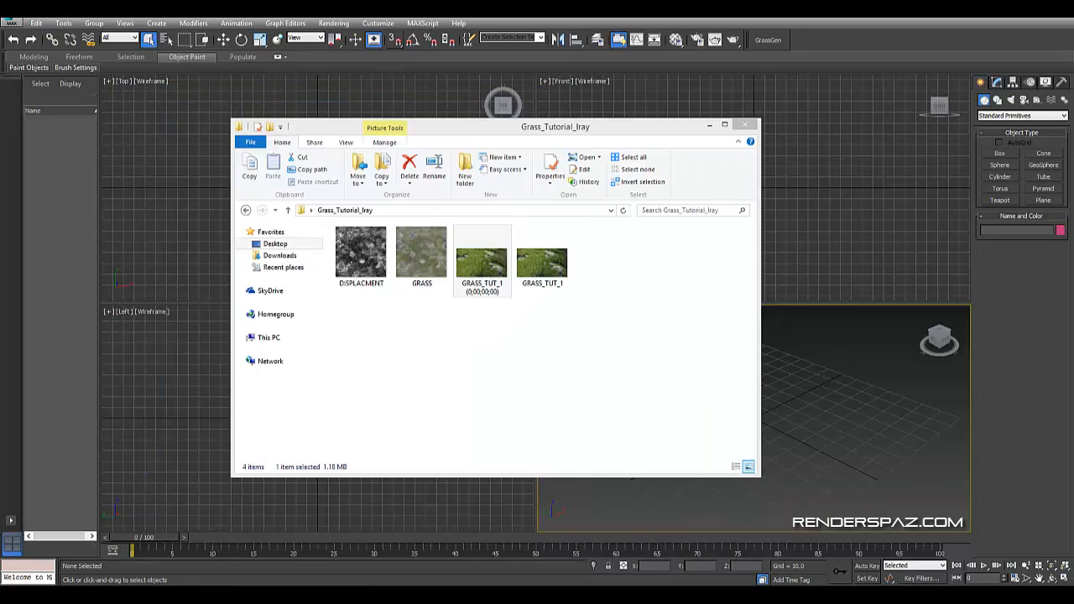
Open the GRASS texture image from the folder and inspect its ground detail up close
left_click(428, 267)
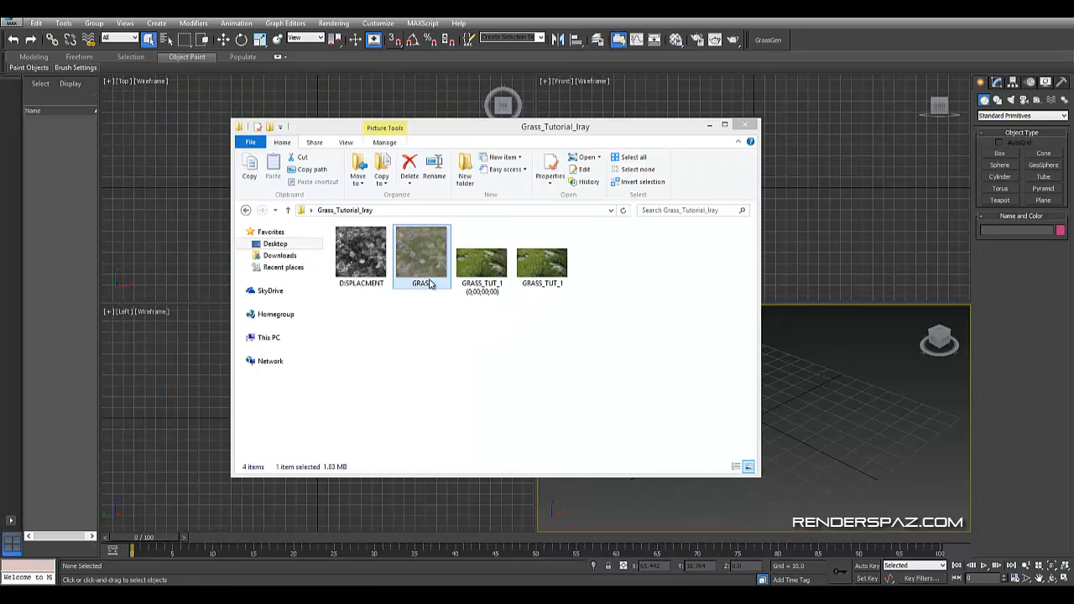
double_click(417, 258)
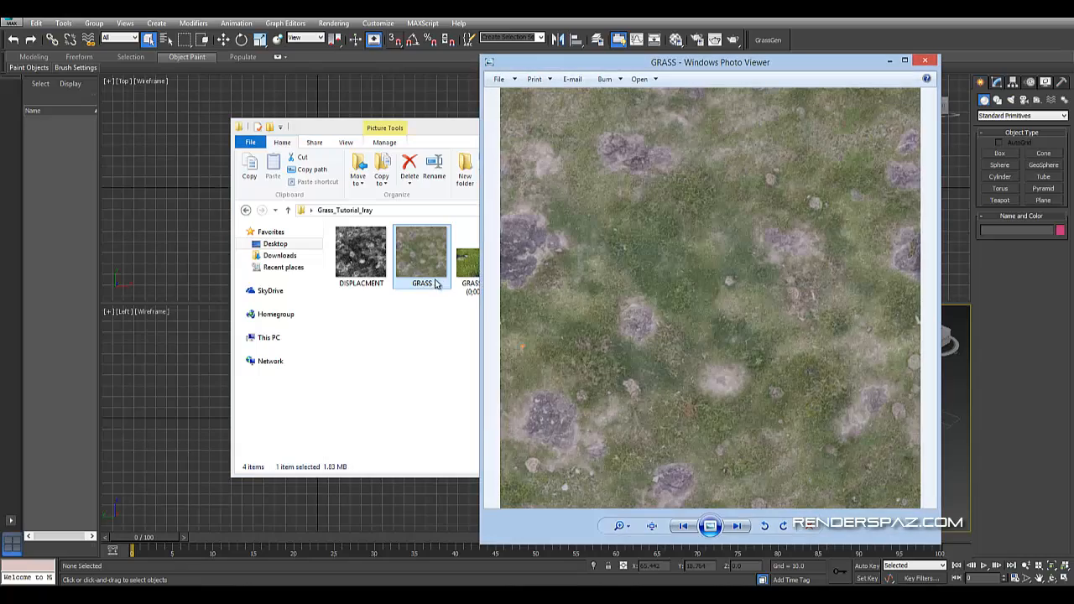
scroll(638, 337, "up", 5)
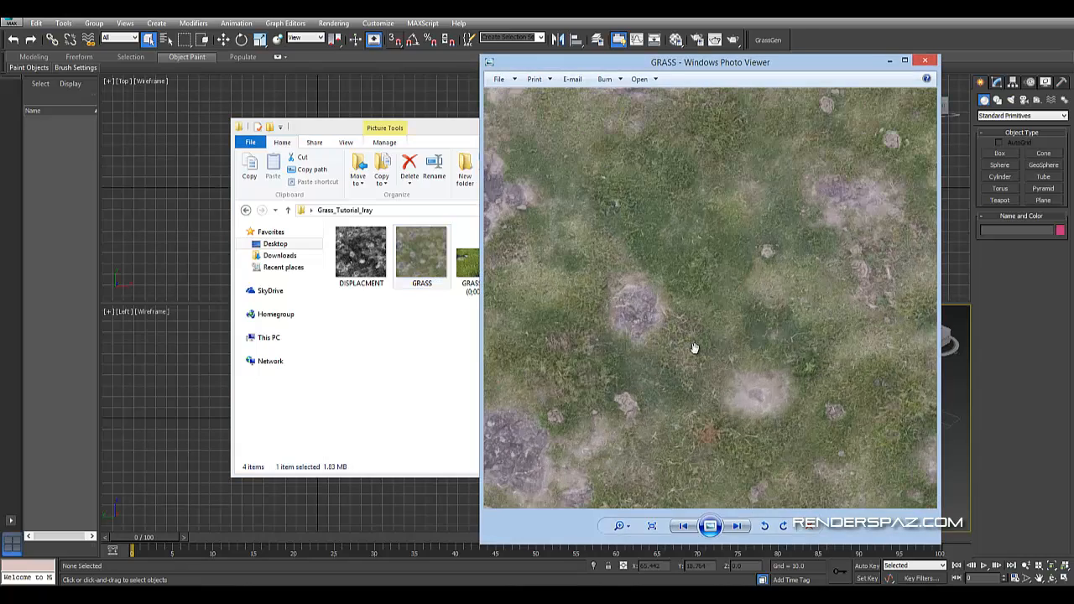
scroll(646, 344, "down", 5)
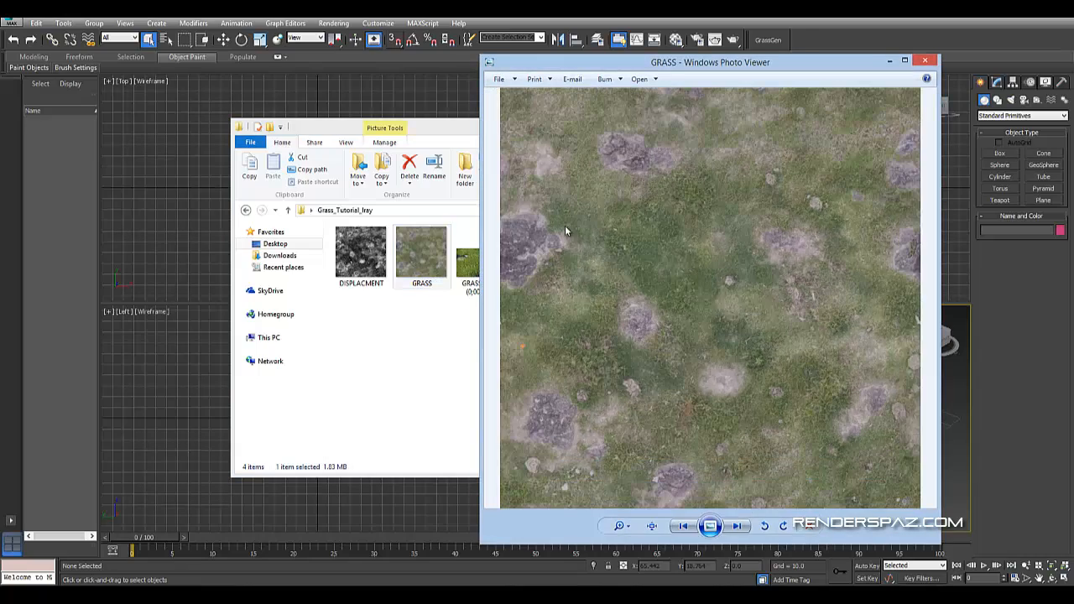
Open the DISPLACMENT map, inspect its light and dark areas, and close the reference windows to return to 3ds Max
left_click(371, 262)
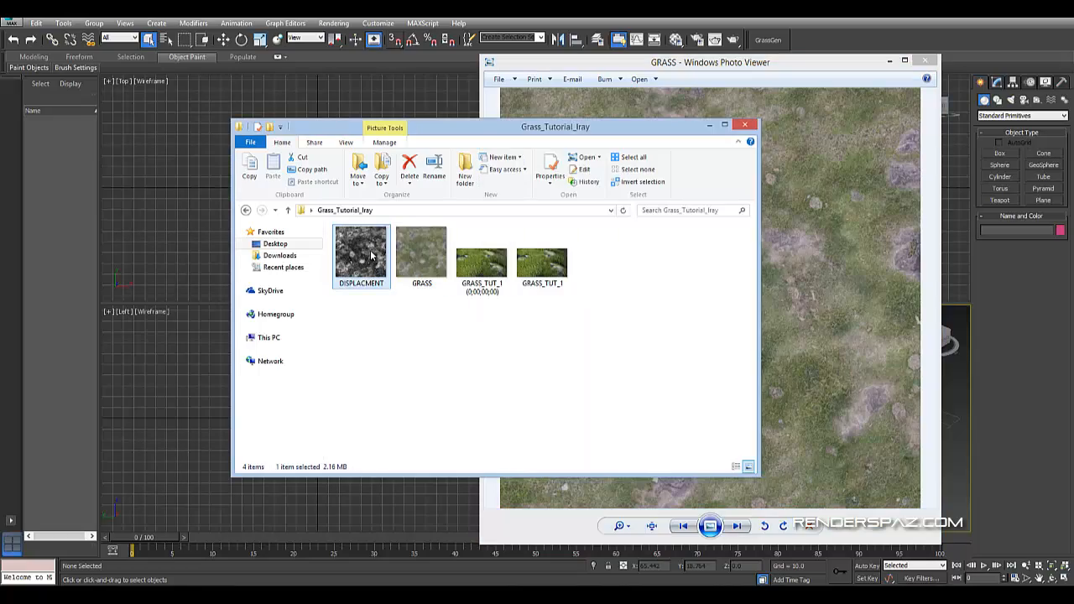
double_click(372, 256)
scroll(709, 344, "up", 1)
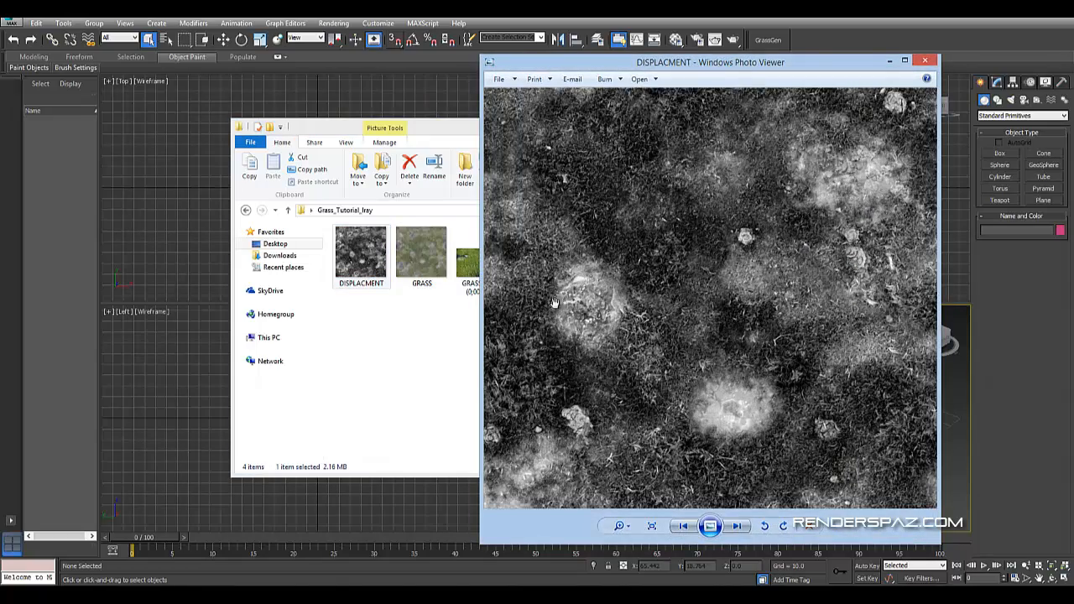
scroll(630, 336, "up", 1)
scroll(583, 377, "up", 1)
scroll(599, 356, "down", 2)
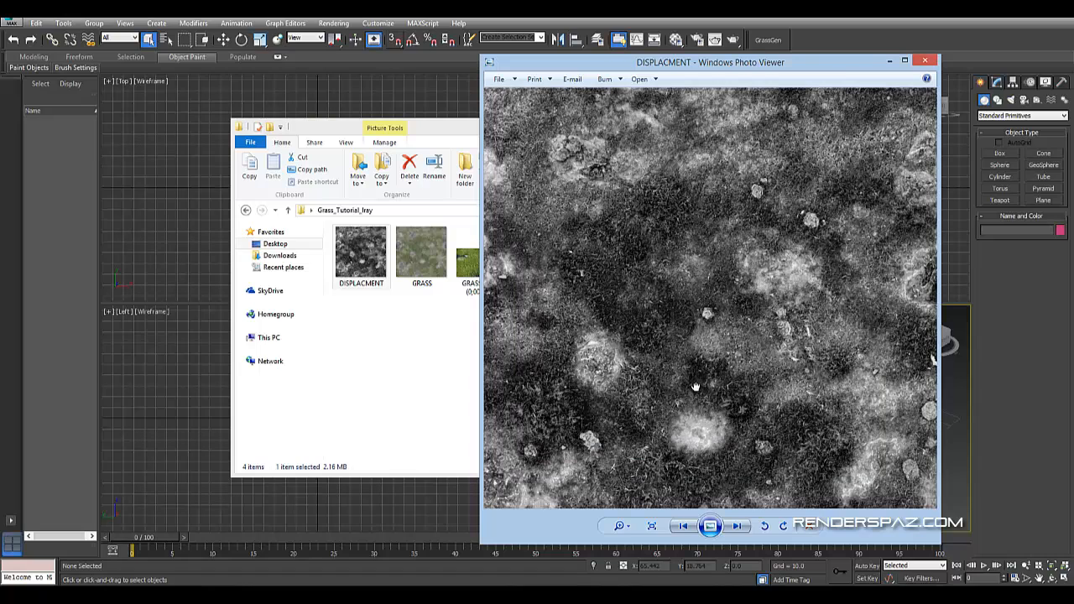
scroll(696, 386, "down", 2)
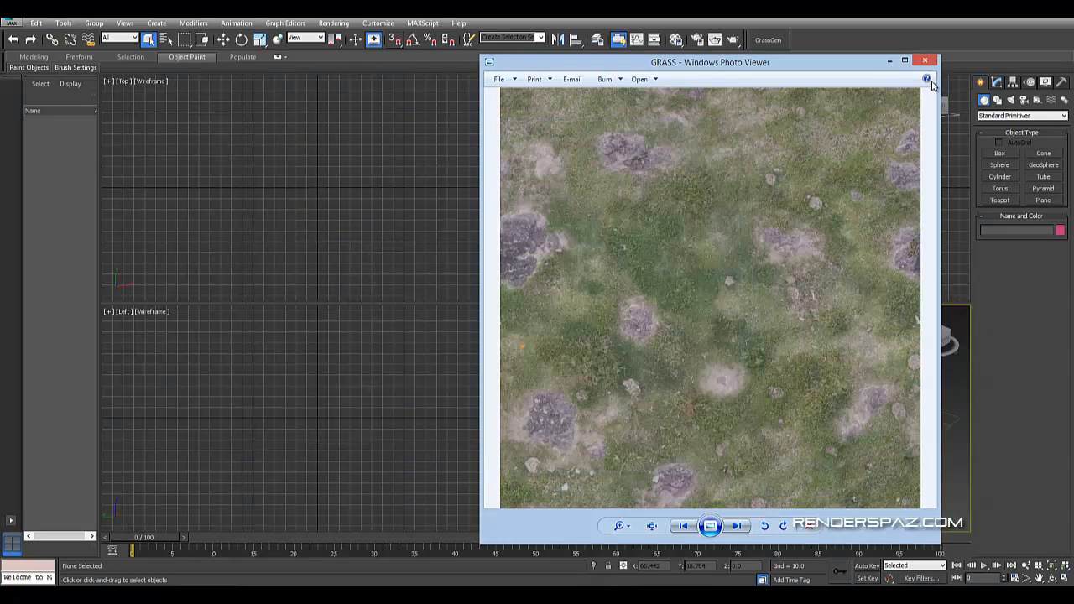
left_click(924, 59)
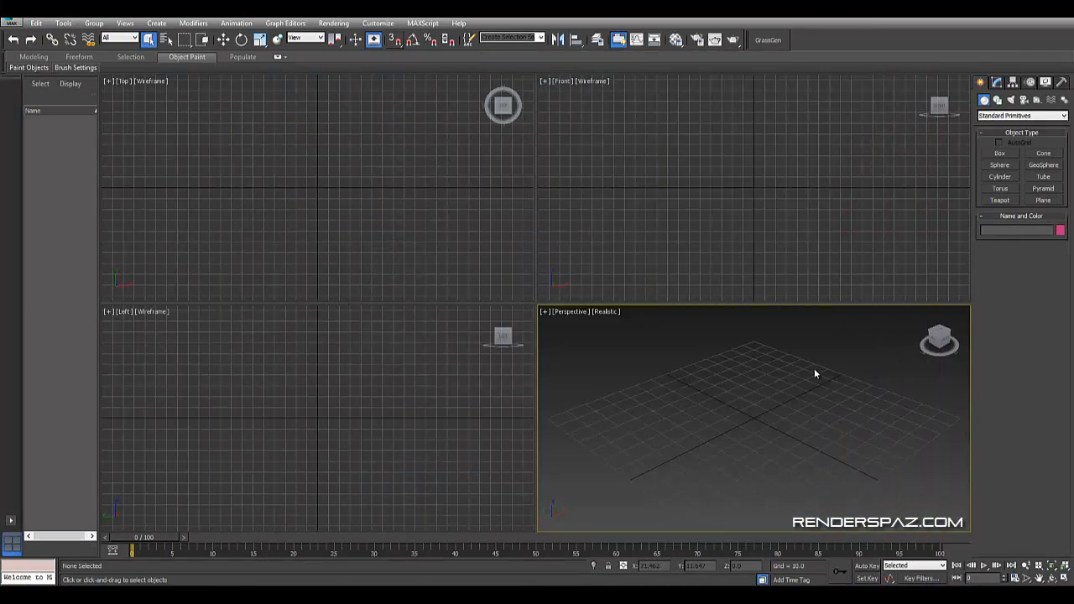
Create a rectangular plane with 4 by 4 segments covering the grid in the Perspective viewport
left_click(1040, 200)
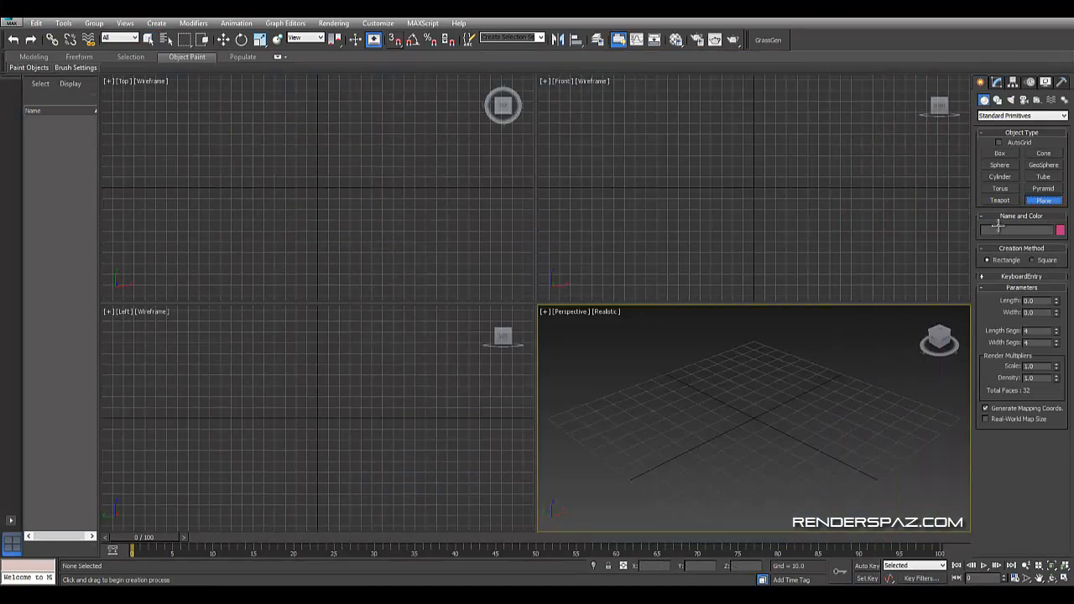
left_click_drag(547, 418, 1009, 401)
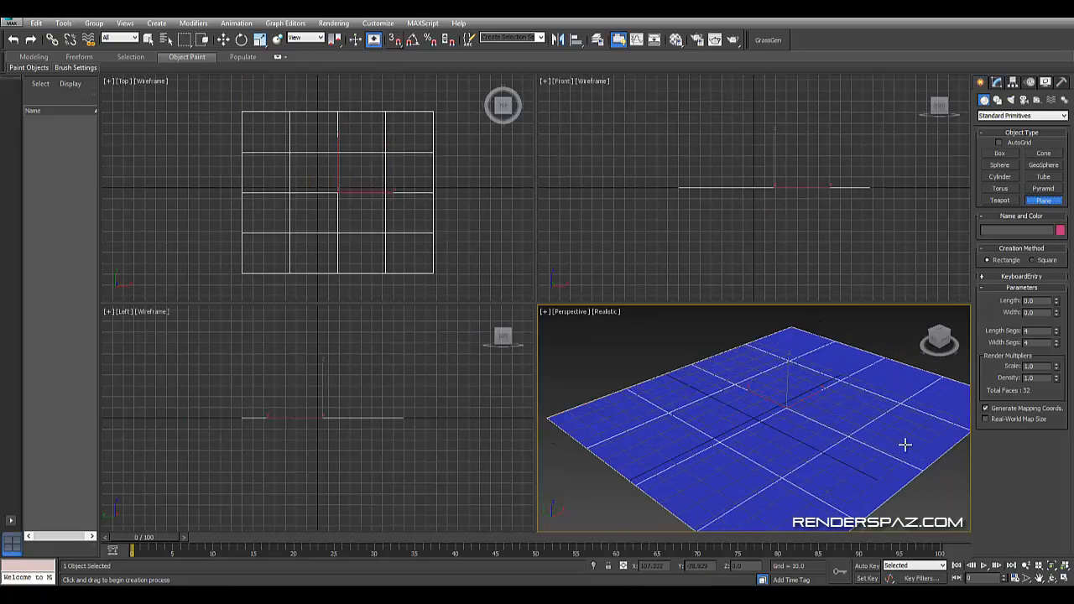
scroll(827, 419, "down", 3)
right_click(823, 411)
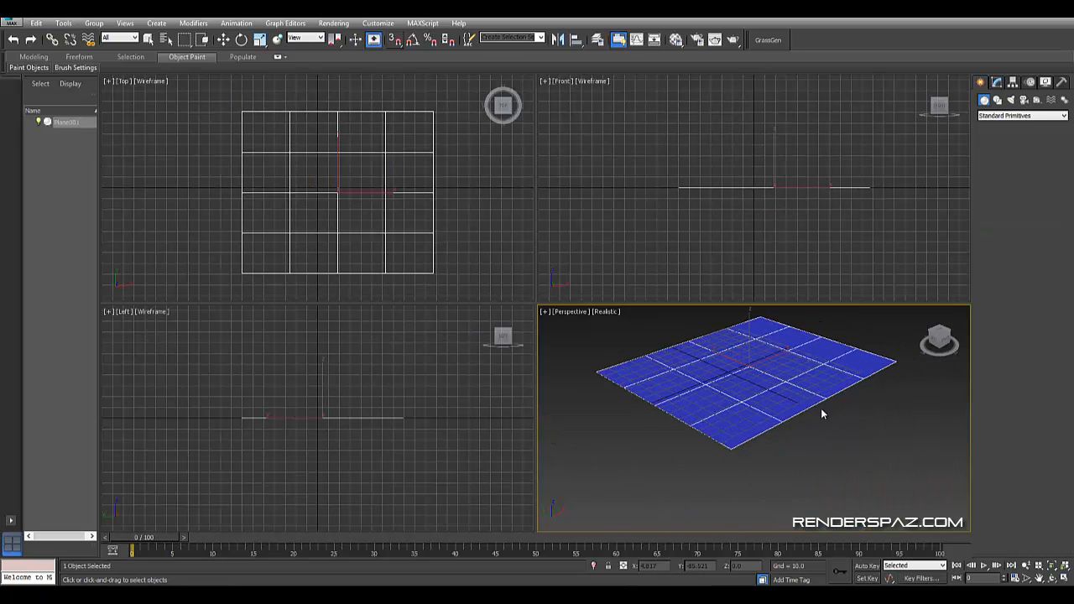
Maximize the Perspective viewport and move the plane to about X -1.7, Y 15.2
left_click(223, 39)
middle_click_drag(765, 419, 695, 455, "alt")
key("alt+w")
middle_click_drag(808, 382, 964, 346)
middle_click_drag(965, 345, 625, 340, "alt")
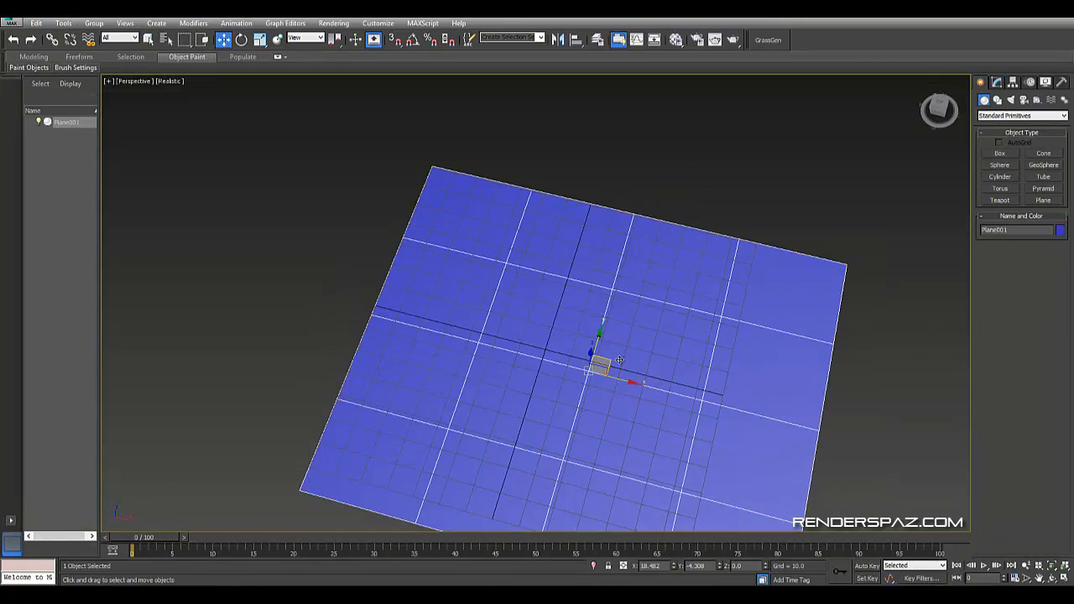
left_click_drag(610, 363, 573, 307)
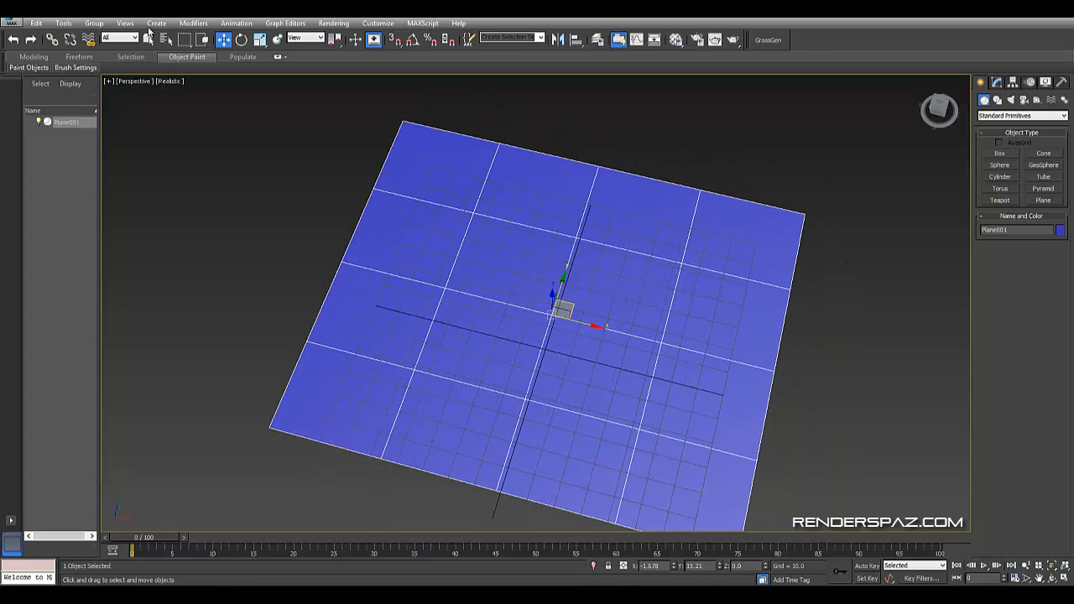
Scale the plane uniformly to about 149% so it extends well beyond the grid
left_click(260, 41)
scroll(616, 227, "up", 4)
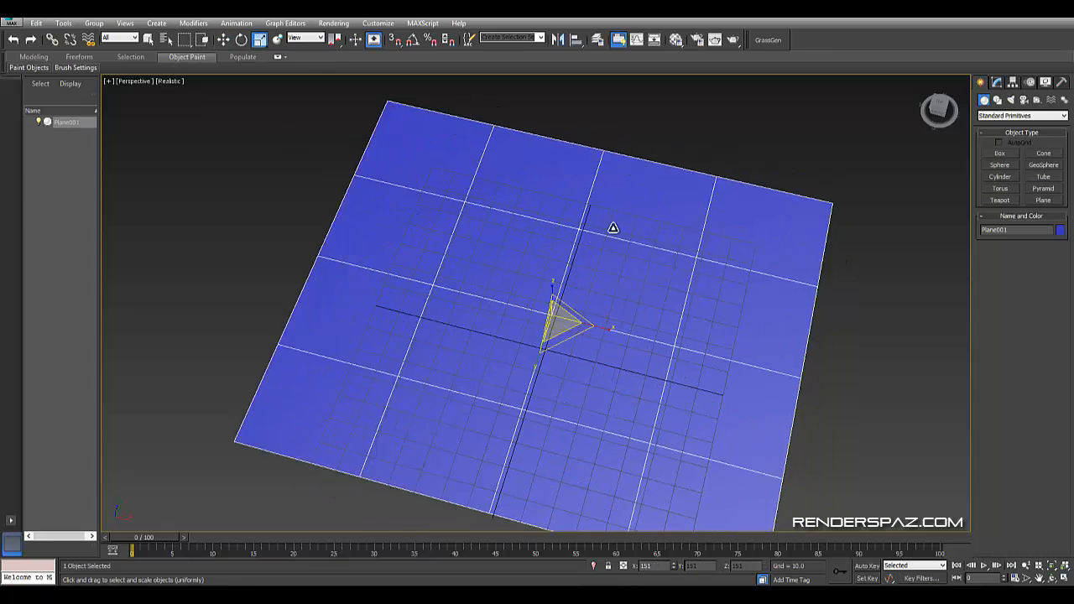
left_click_drag(605, 261, 578, 297)
middle_click_drag(622, 359, 522, 129)
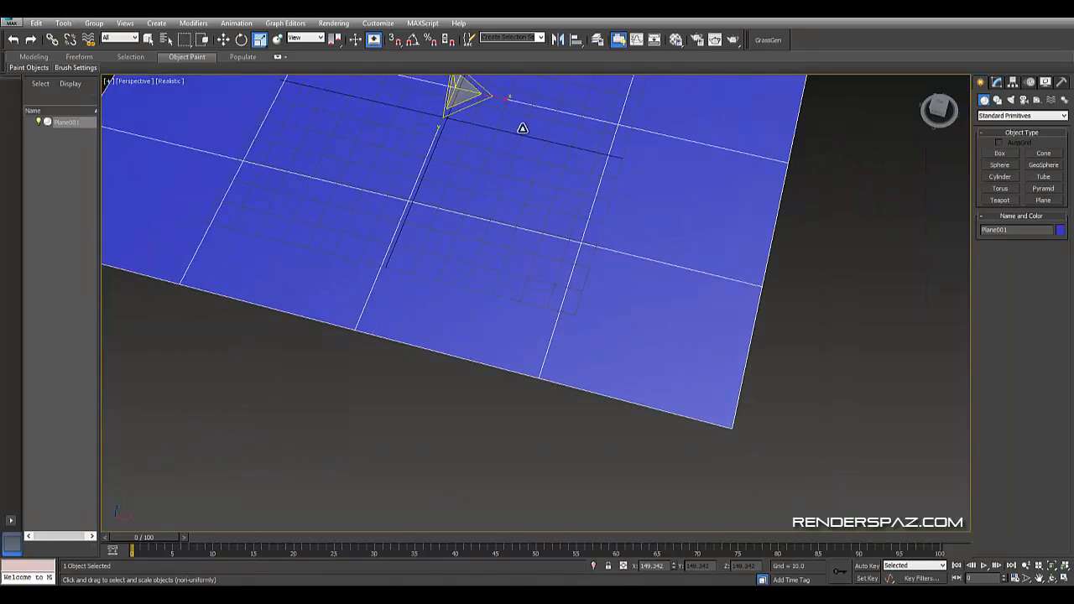
scroll(516, 124, "down", 3)
left_click(737, 383)
middle_click_drag(619, 211, 702, 312)
middle_click_drag(626, 273, 759, 378)
left_click(688, 332)
Set the plane's length and width segments to 100 each
left_click(996, 81)
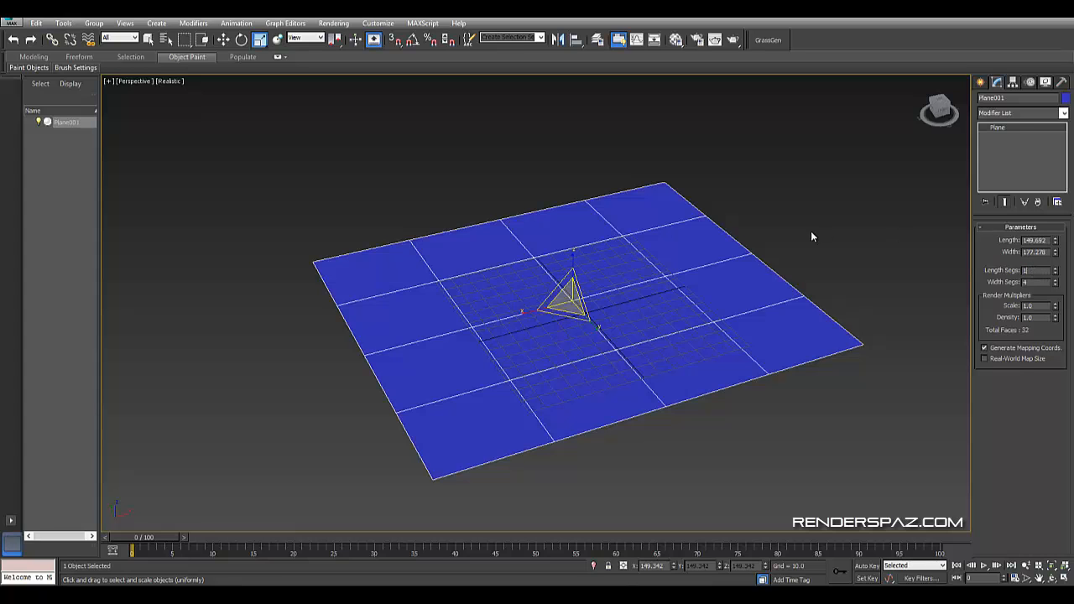
type("100")
key("Return")
type("100")
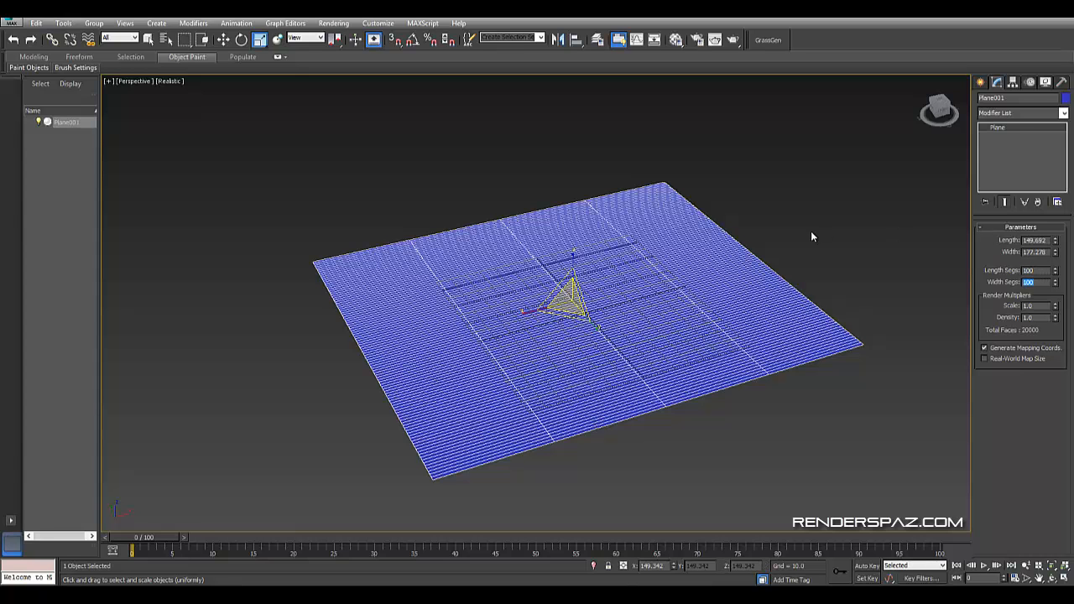
key("Return")
right_click(811, 231)
left_click(784, 208)
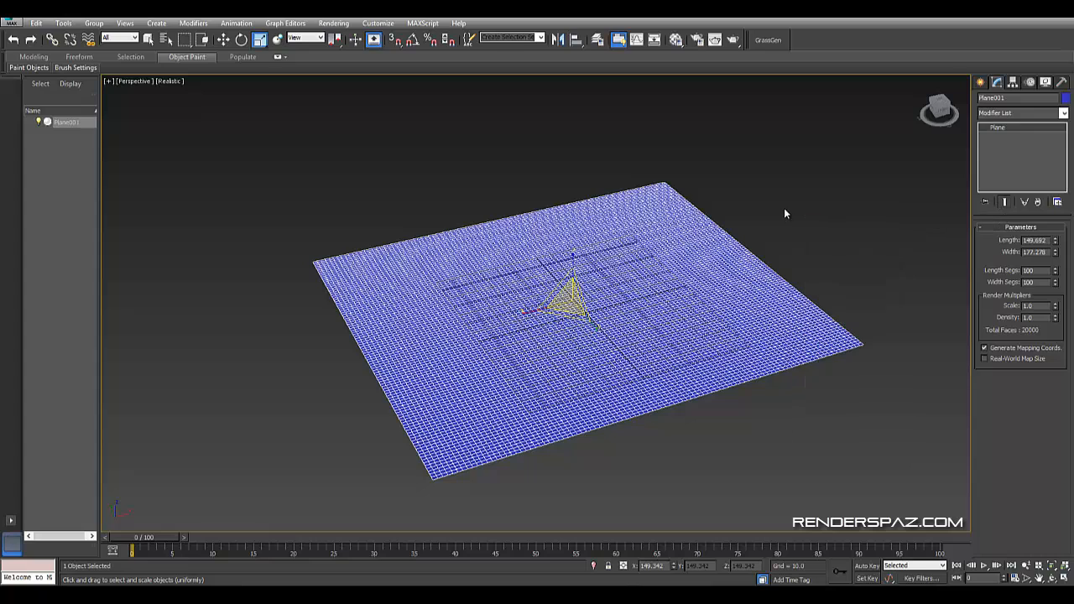
left_click(783, 207)
left_click(715, 282)
Add a Displace modifier to the ground plane
left_click(222, 39)
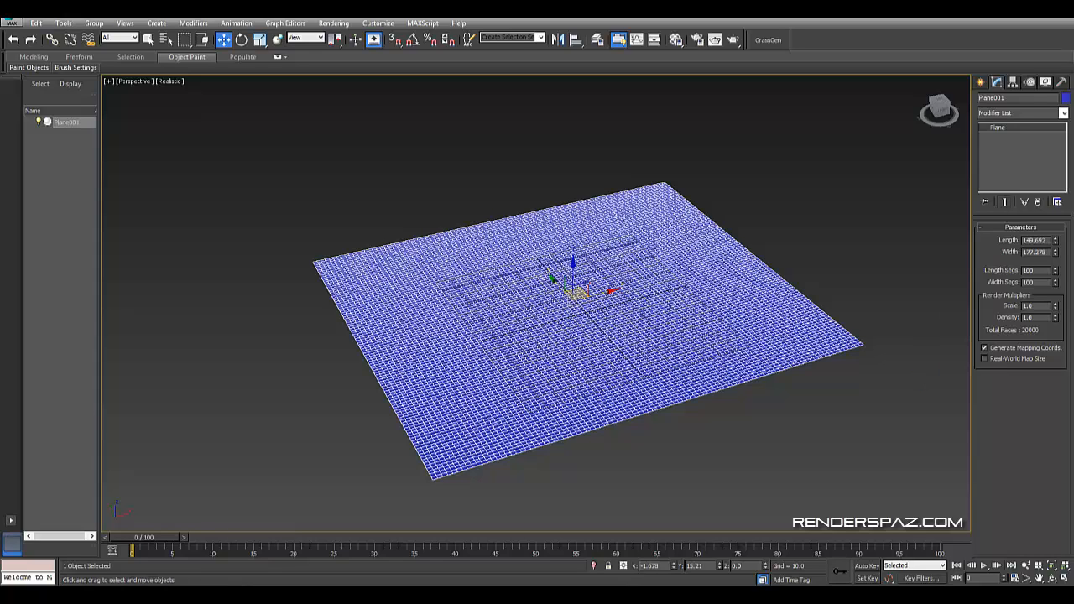
left_click_drag(0, 180, 247, 112)
left_click(1016, 114)
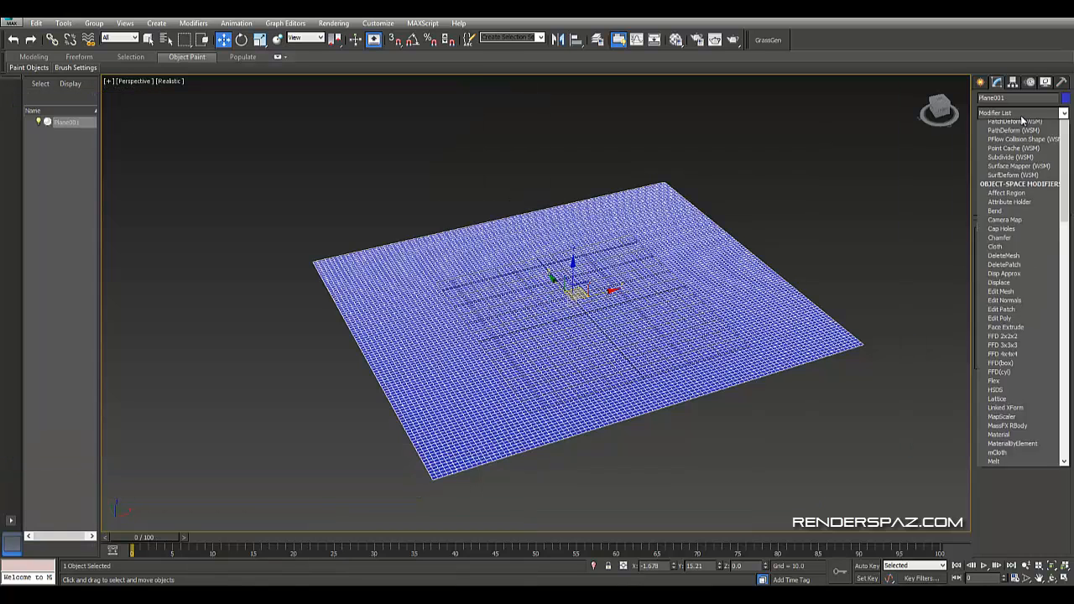
left_click(1015, 116)
left_click(1017, 115)
key("d")
key("d")
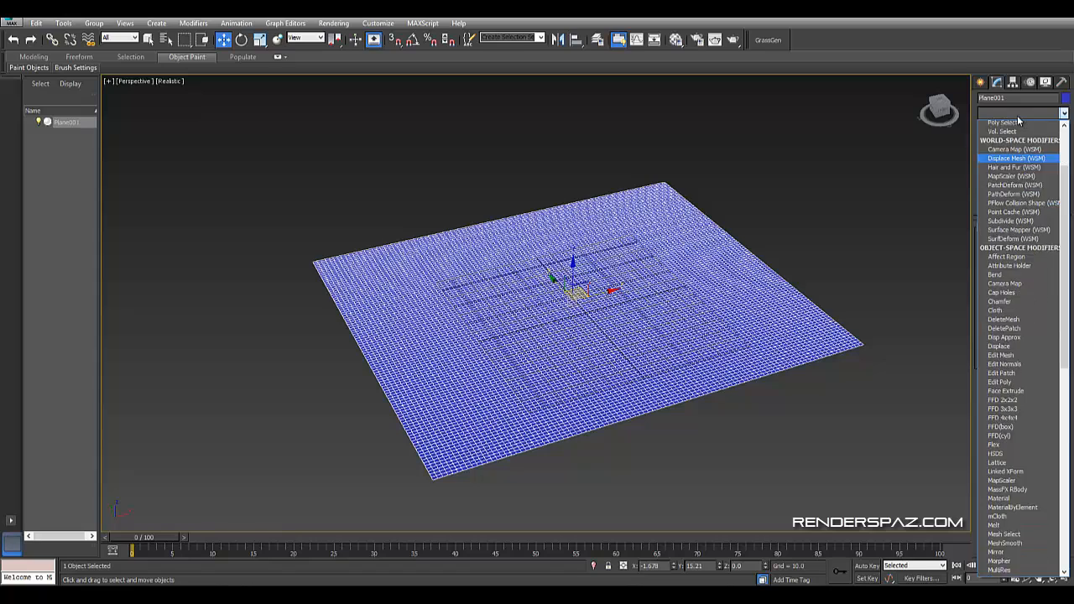
left_click(1016, 146)
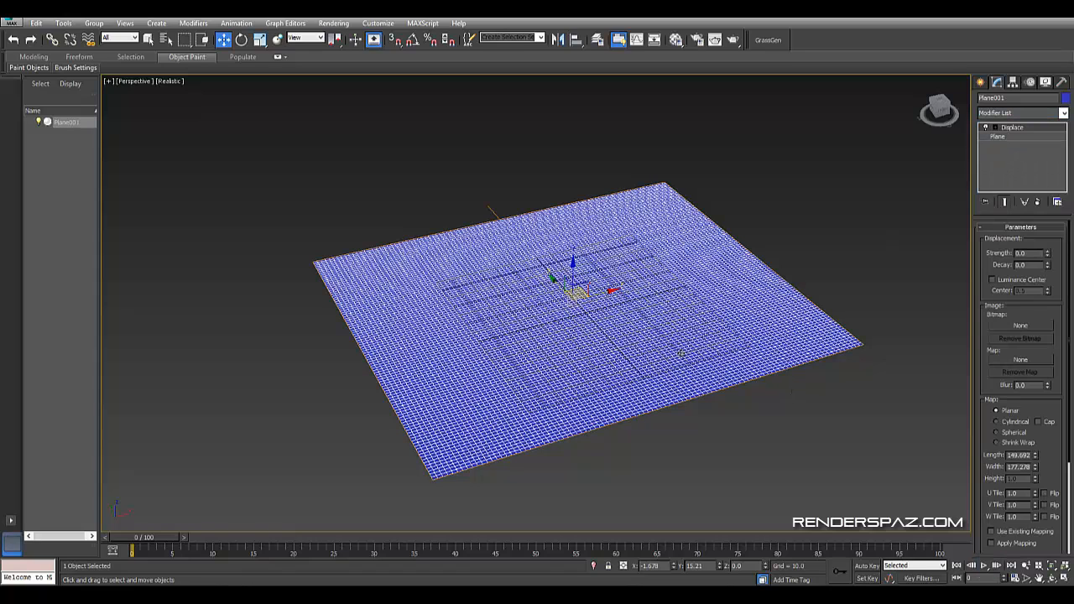
Assign the DISPLACMENT image from the Grass_Tutorial_Iray folder as the Displace bitmap and set the strength to 6.04
left_click(675, 39)
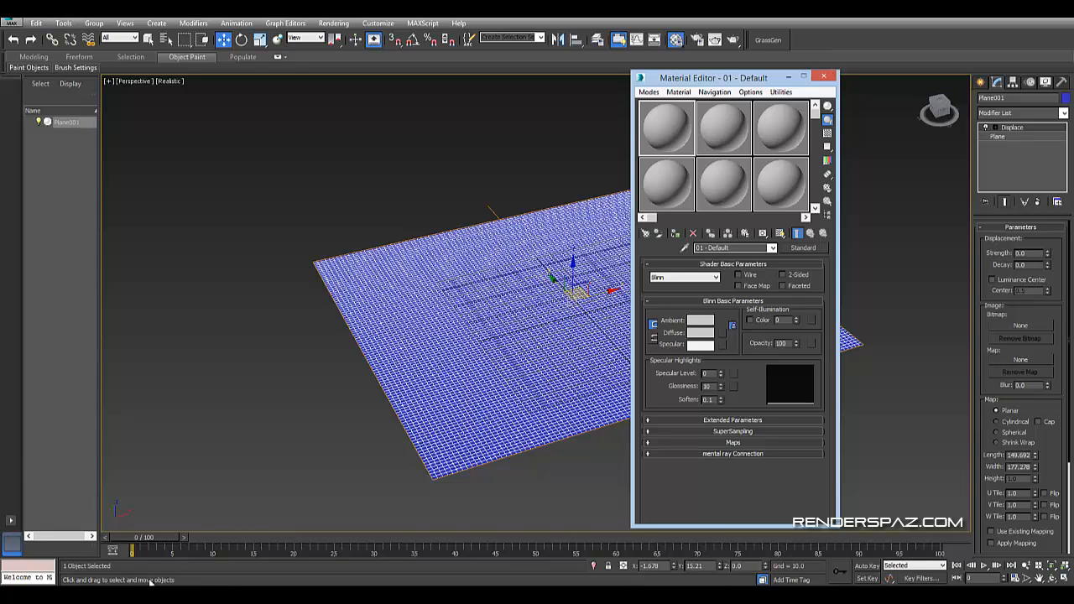
key("alt+Tab")
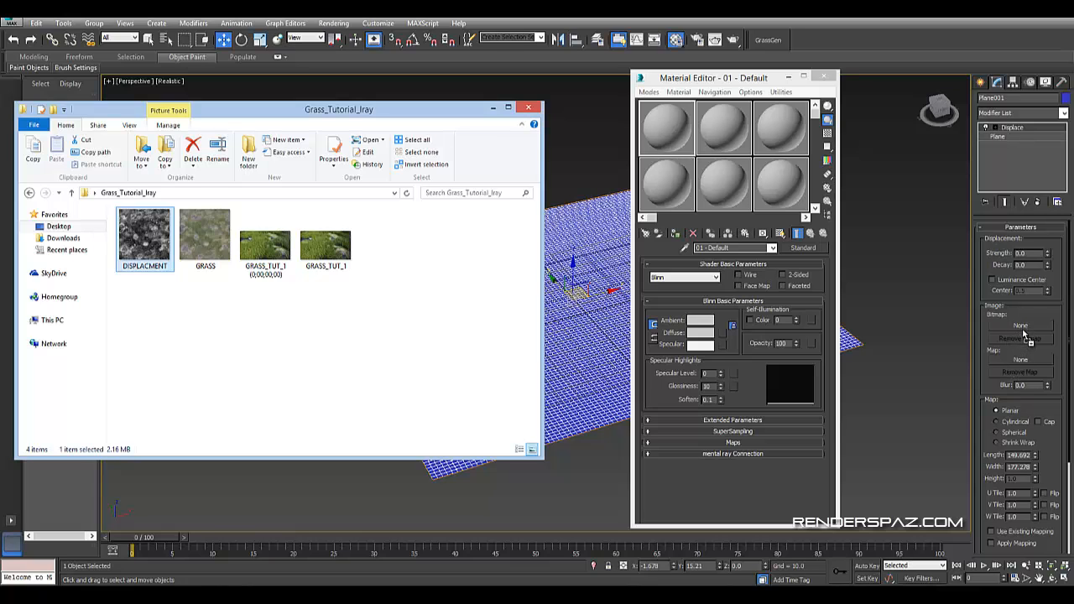
left_click(832, 77)
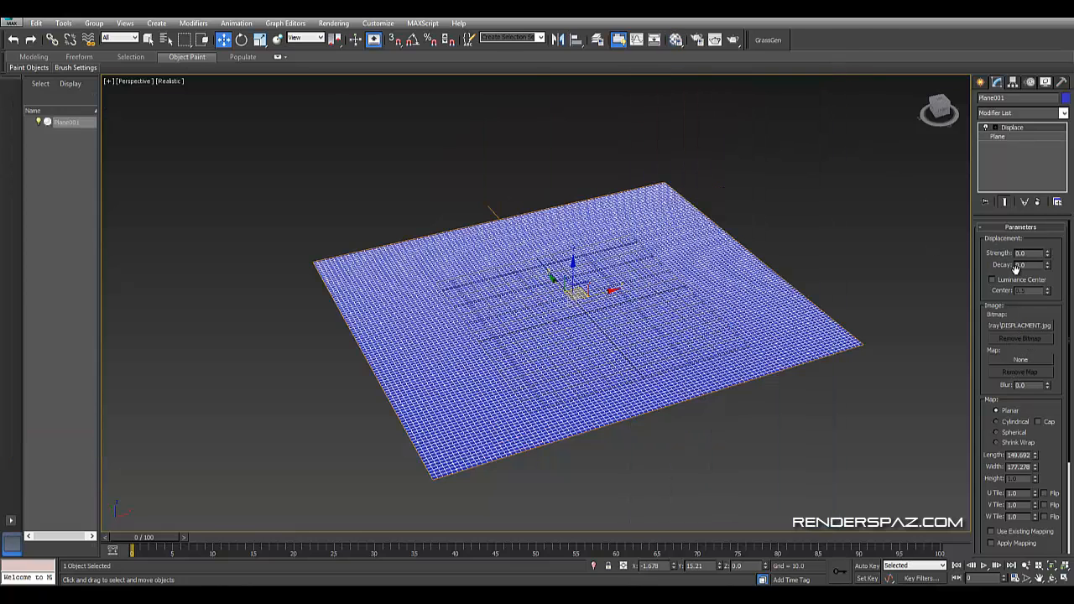
left_click_drag(1047, 256, 1048, 220)
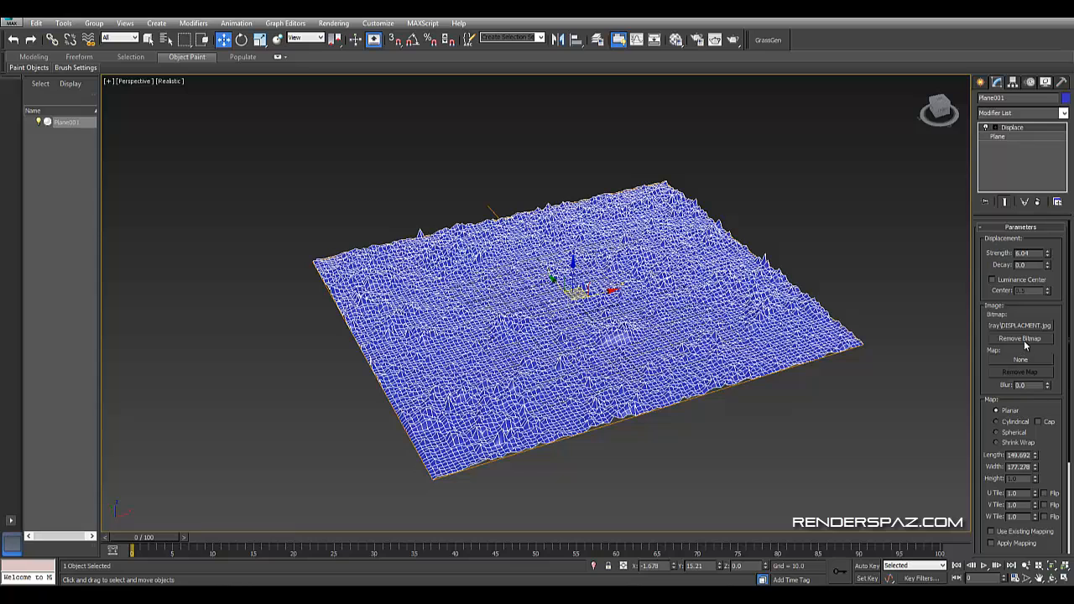
Open the DISPLACMENT map from the folder again, check its fine detail, and close the image
key("alt+Tab")
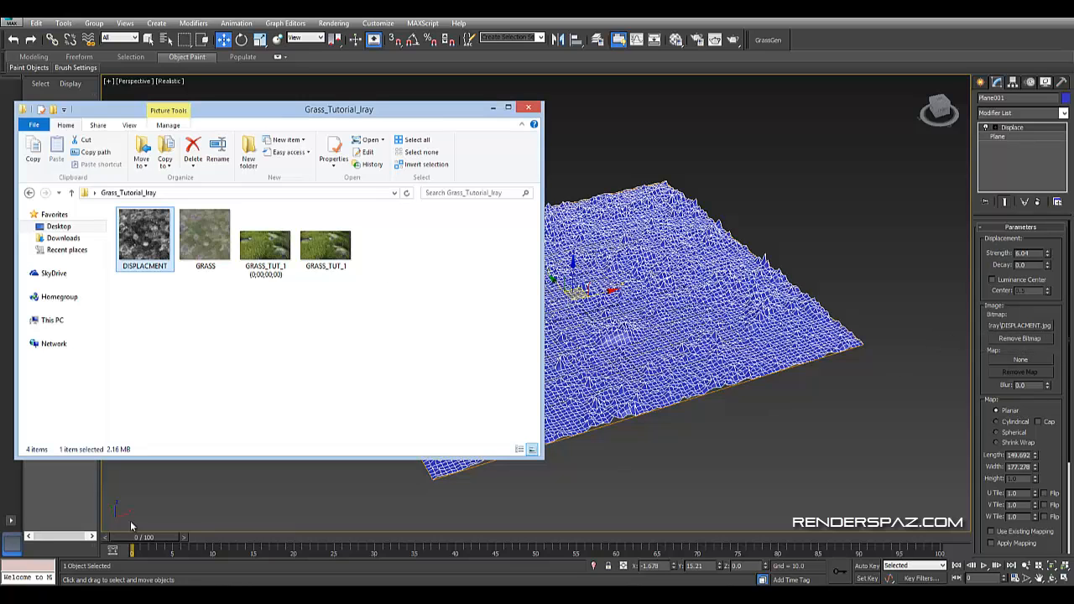
double_click(144, 239)
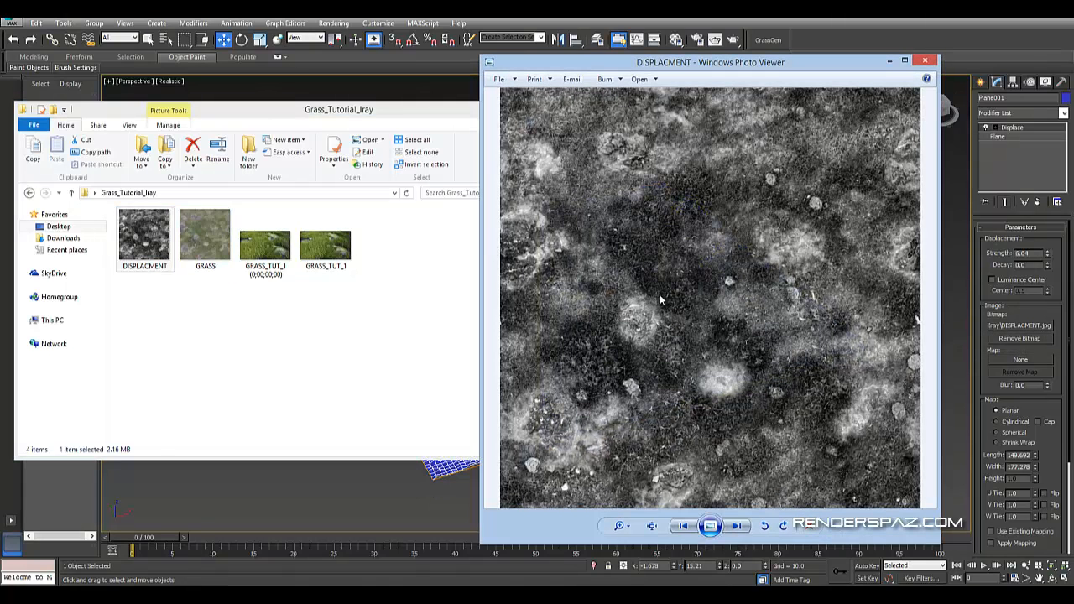
left_click(924, 60)
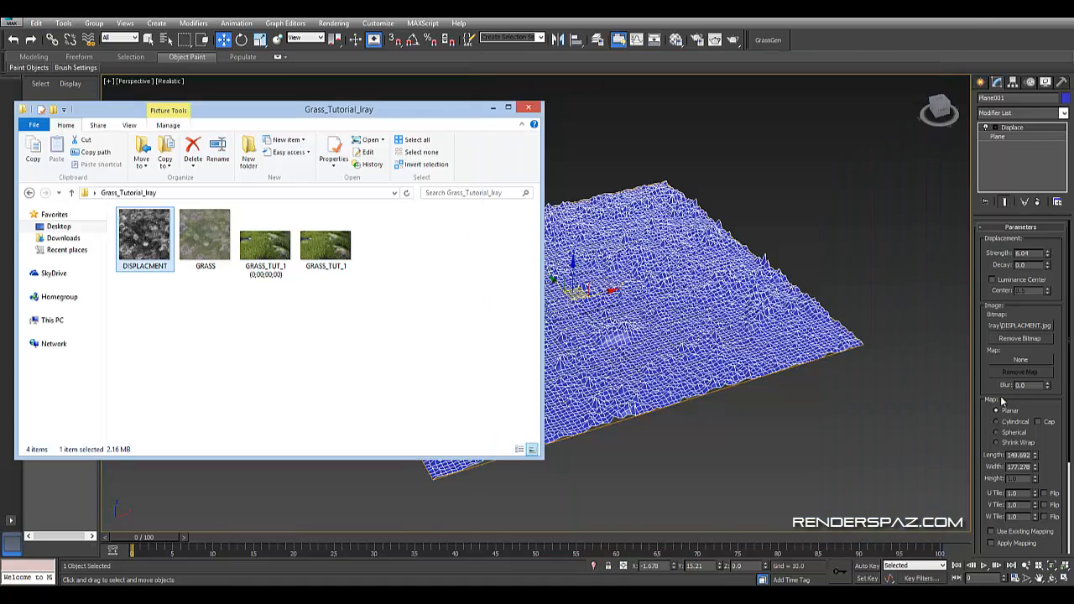
Smooth the displacement by setting the bitmap blur to 3.28, and inspect the deselected terrain
left_click(1040, 379)
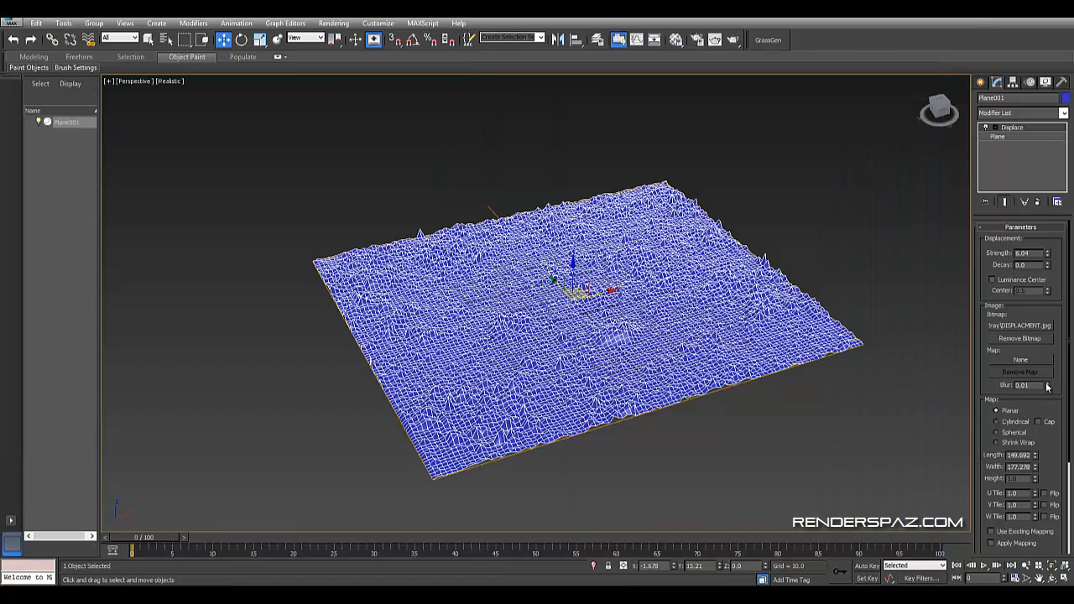
left_click_drag(1046, 386, 1050, 226)
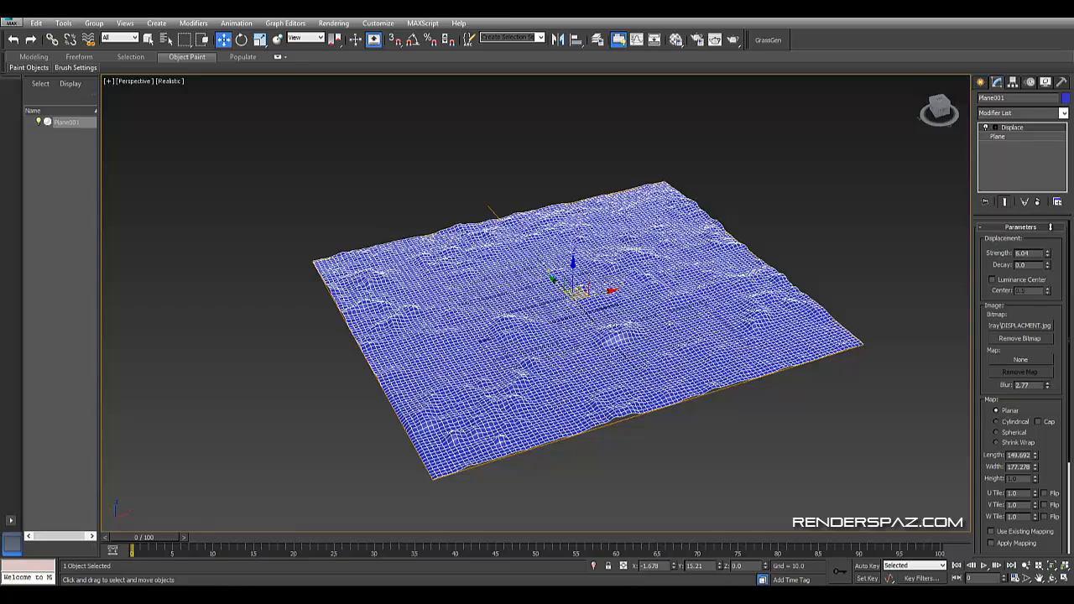
left_click(835, 250)
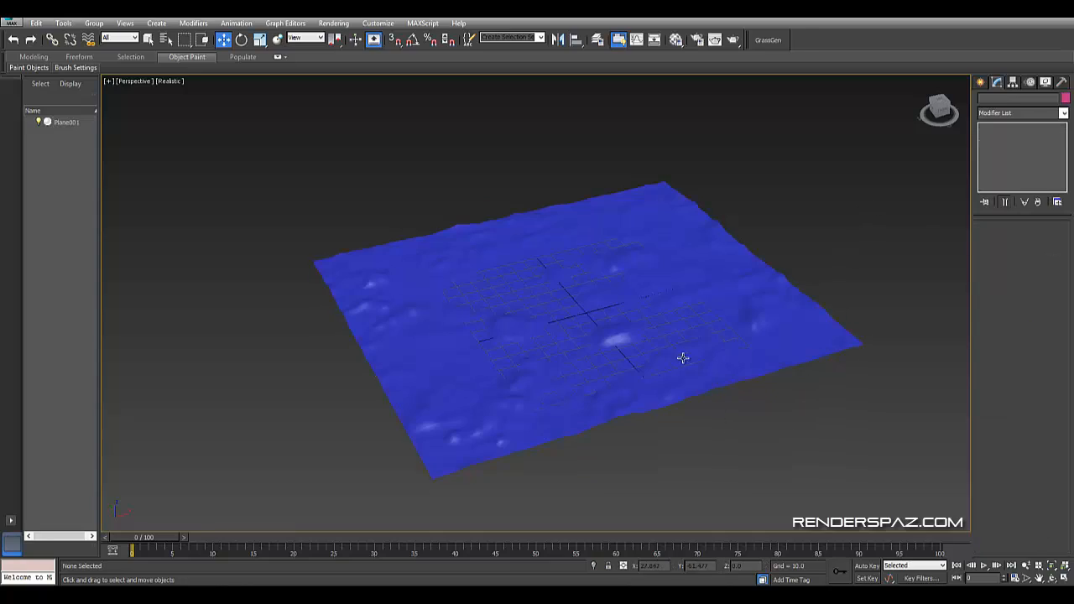
mouse_move(683, 358)
middle_mouse_down("alt")
mouse_move(696, 389)
mouse_move(643, 388)
mouse_move(638, 377)
mouse_move(678, 374)
middle_mouse_up("alt")
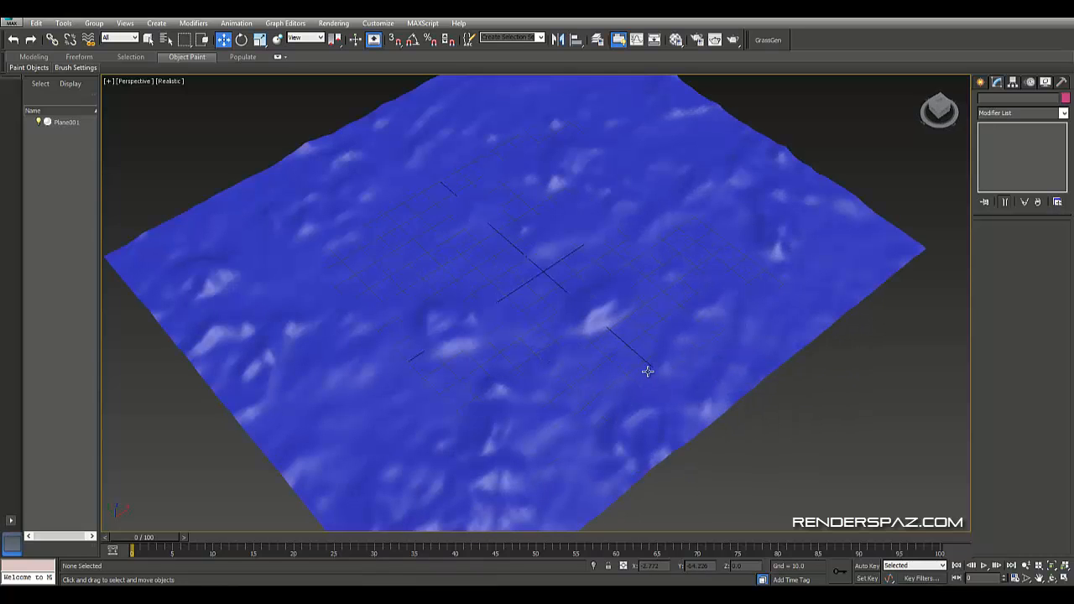
middle_click_drag(648, 370, 666, 336, "alt")
Reselect the plane and raise its base length and width segments to 200 each
left_click(627, 285)
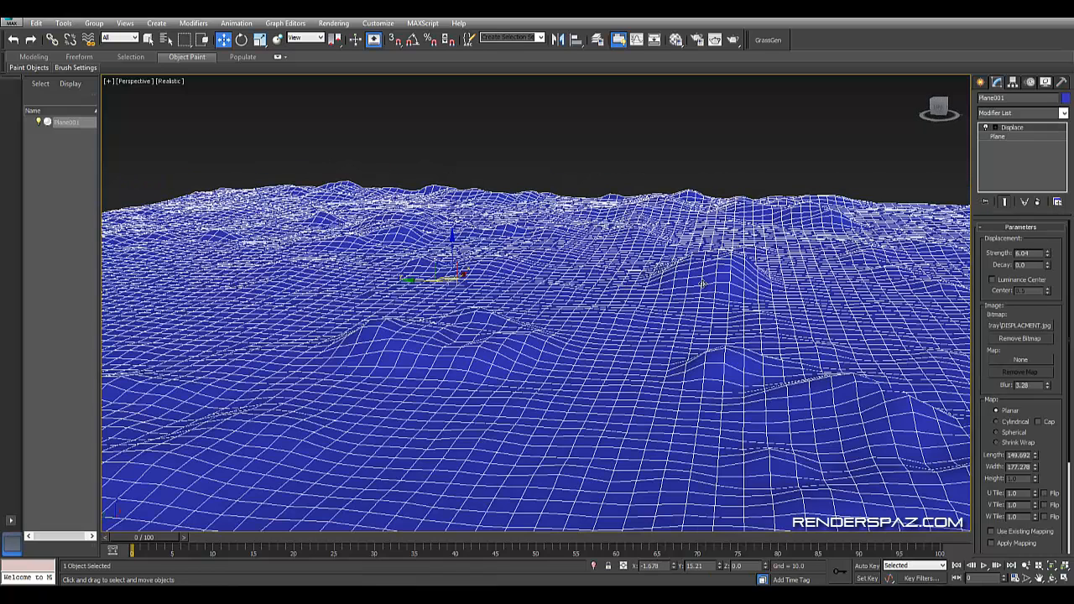
left_click(1017, 135)
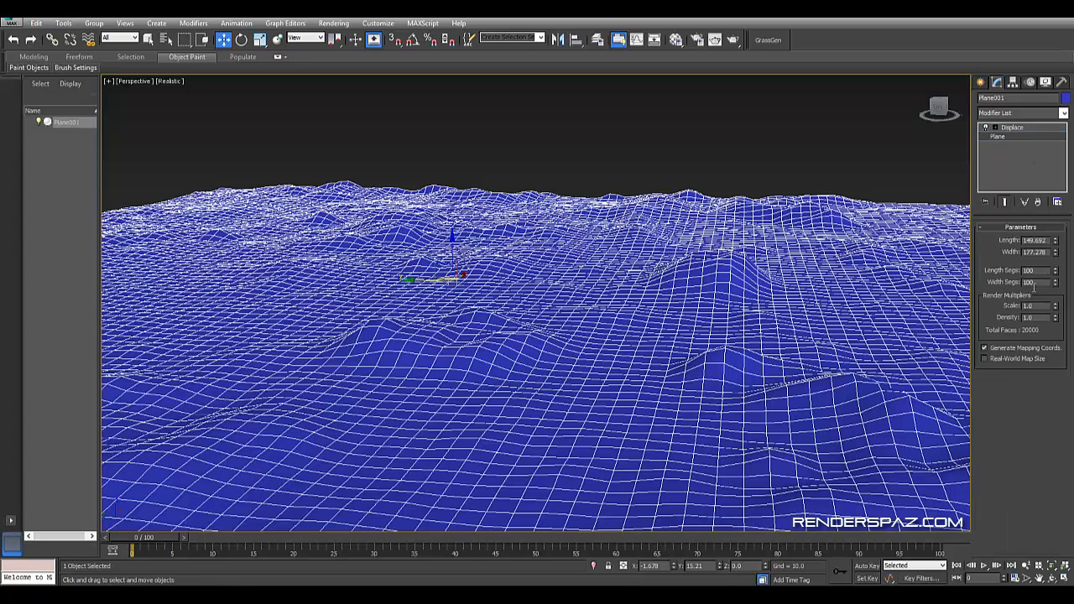
double_click(1031, 270)
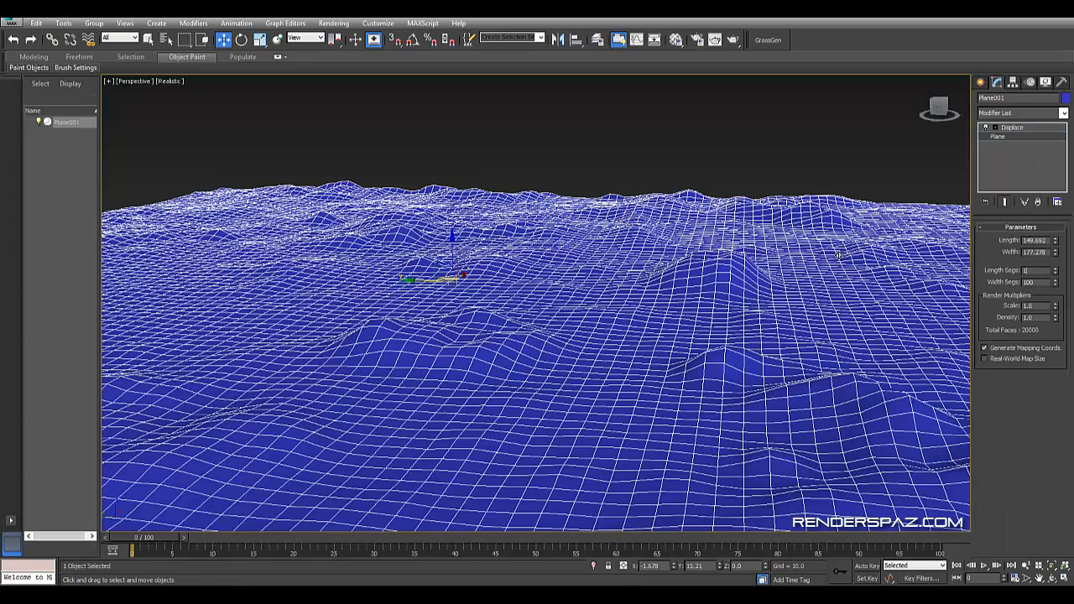
type("200")
key("Return")
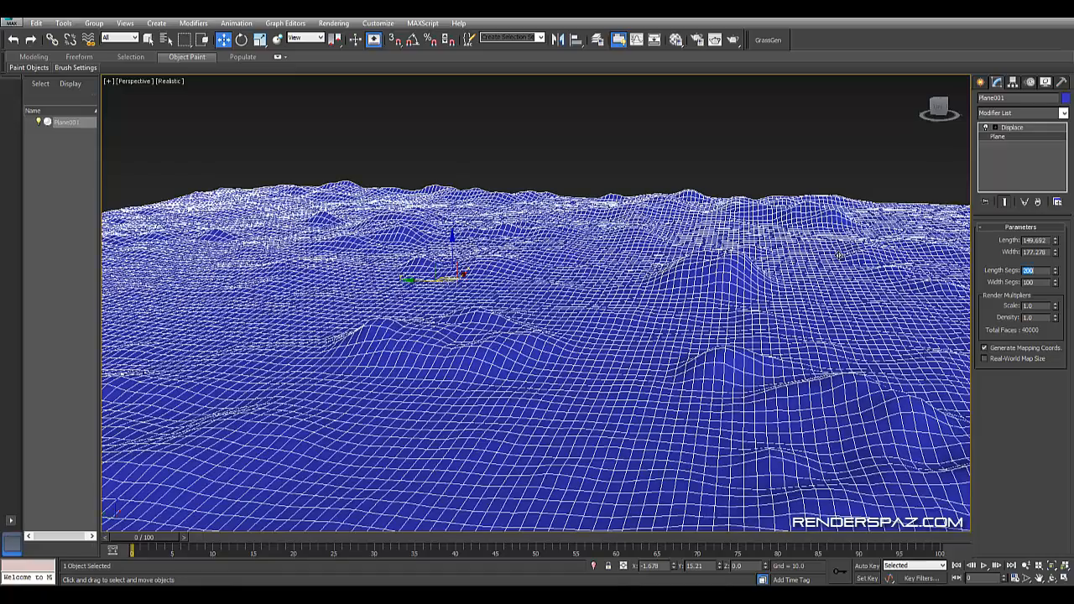
type("200")
key("Return")
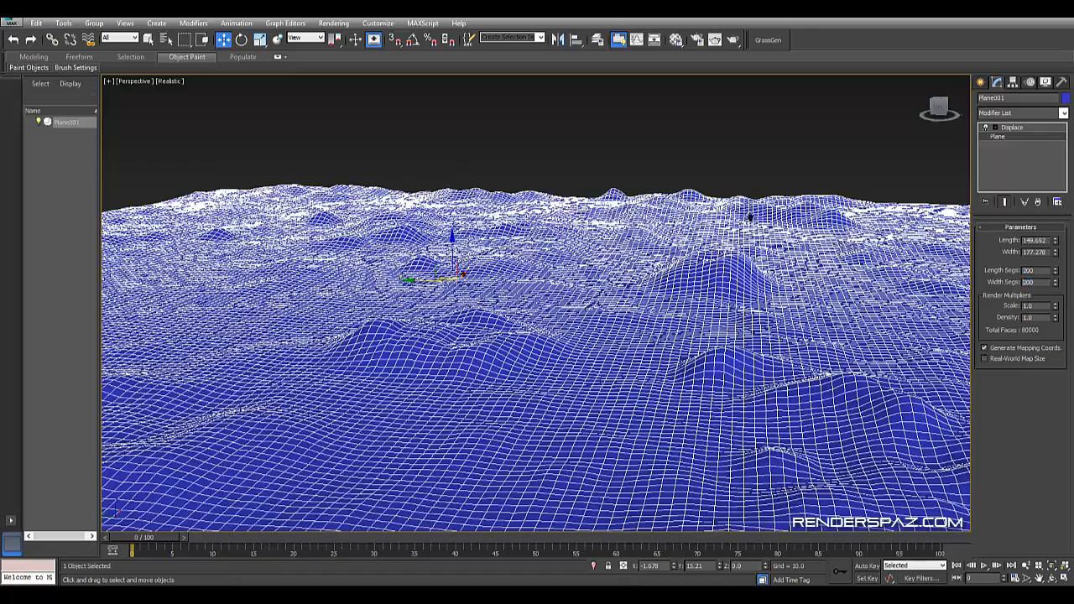
Examine the bumps of the denser displaced ground from several angles, with and without the wireframe selection
middle_click_drag(750, 216, 650, 323, "alt")
left_click(692, 264)
scroll(644, 323, "up", 5)
scroll(707, 287, "down", 5)
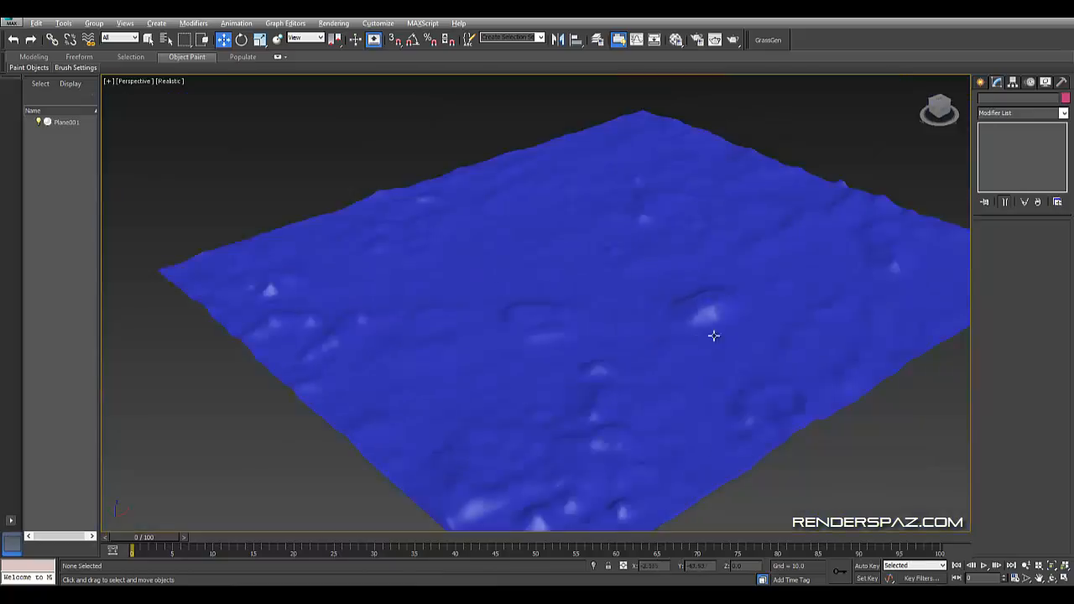
middle_click_drag(713, 336, 712, 328, "alt")
left_click(712, 328)
middle_click_drag(941, 247, 744, 206)
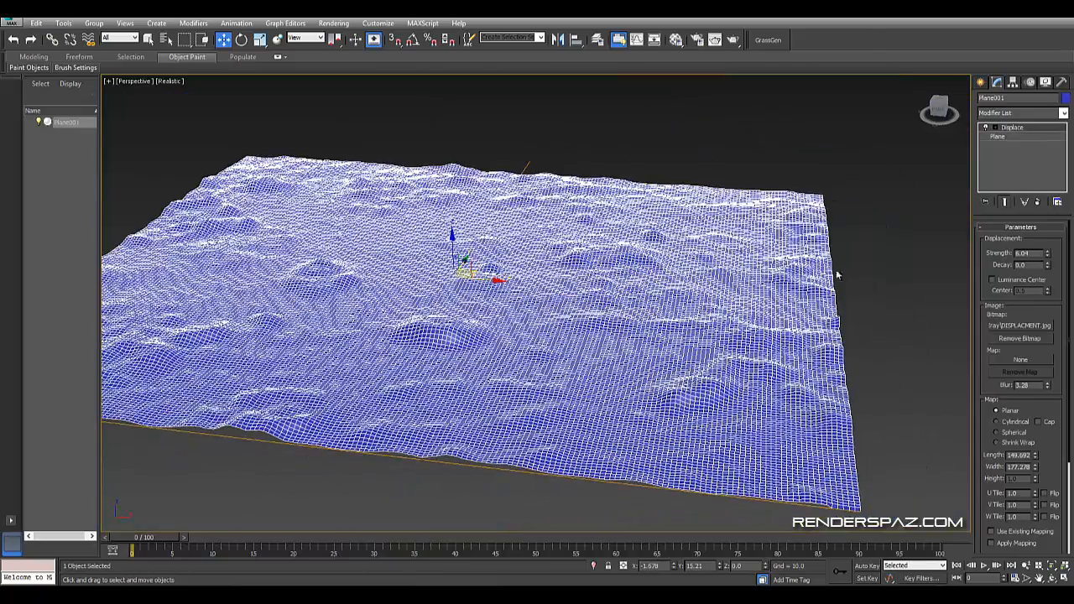
middle_click_drag(858, 289, 807, 303, "alt")
left_click(836, 128)
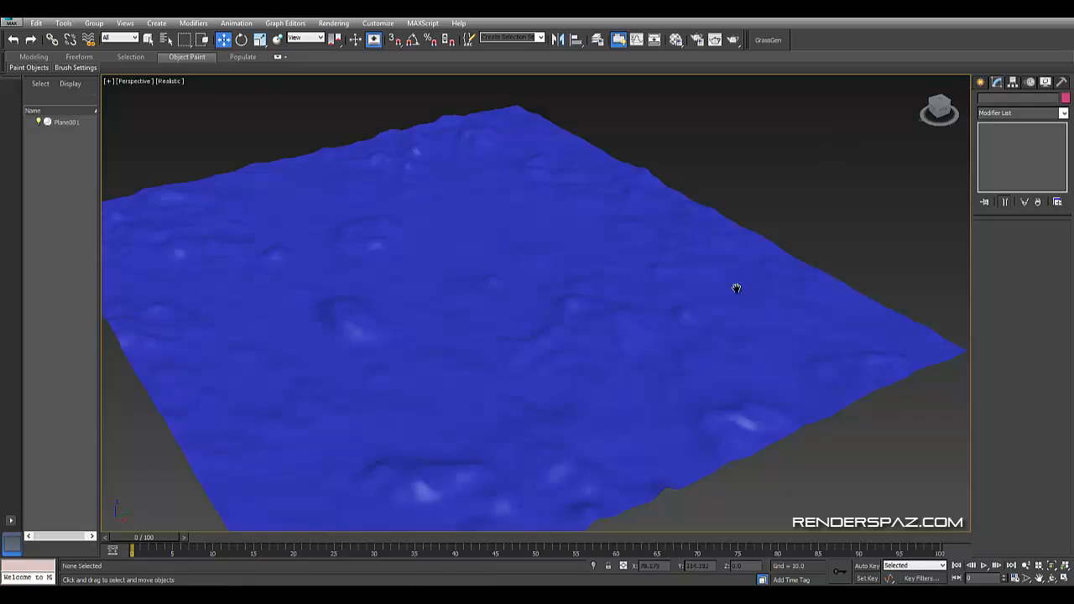
middle_click_drag(736, 287, 652, 281)
Lower the plane's Displace strength to 4.47 and inspect the softened ground surface
left_click(412, 271)
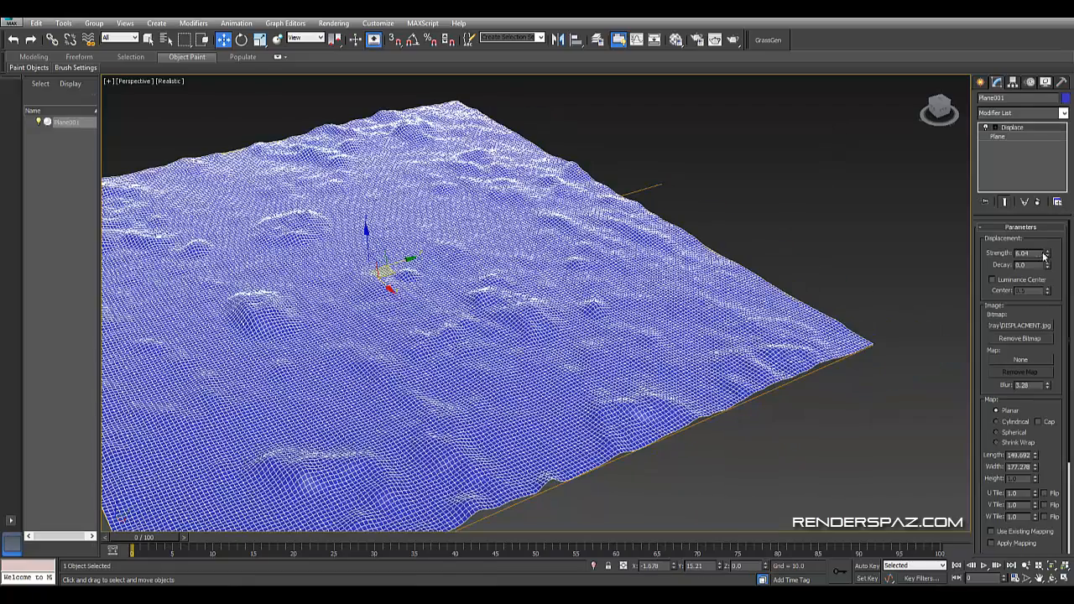
left_click_drag(1045, 256, 1046, 265)
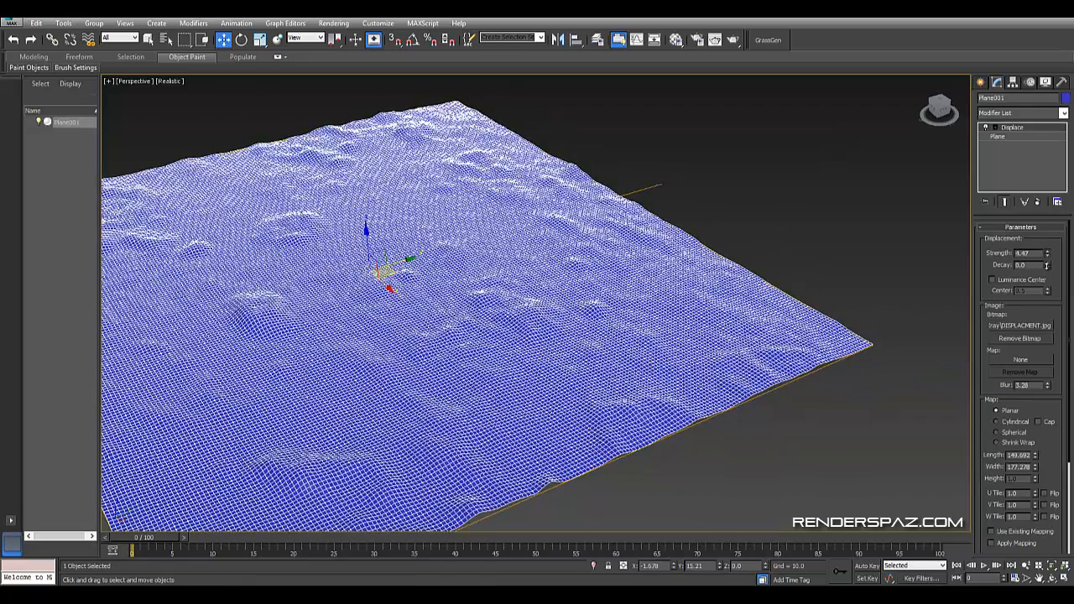
left_click(663, 160)
middle_click_drag(311, 273, 599, 254)
scroll(599, 254, "up", 3)
middle_click_drag(746, 181, 561, 240)
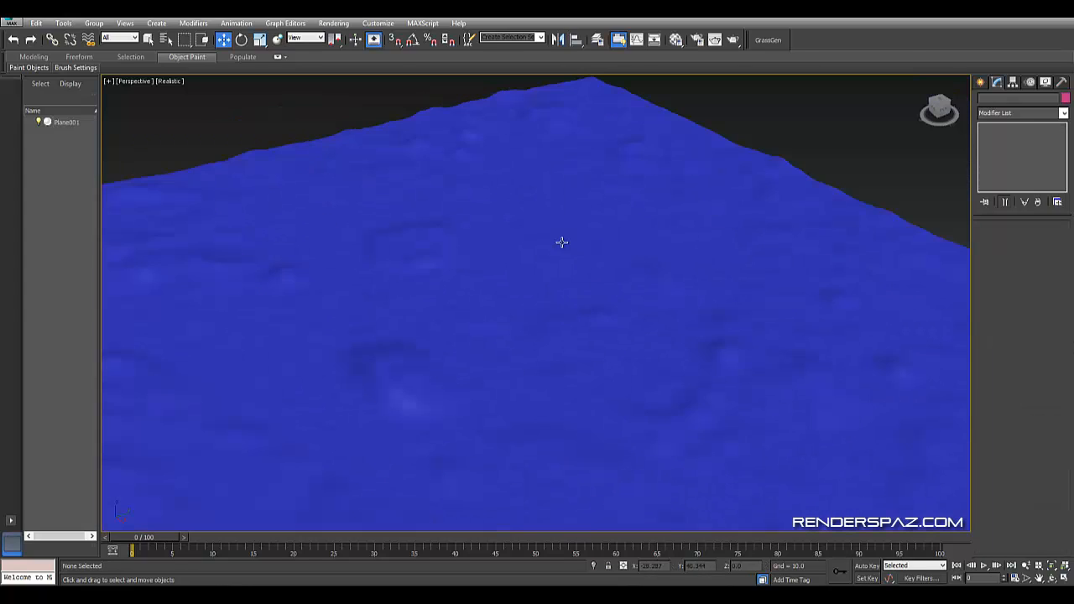
middle_click_drag(676, 342, 655, 281)
scroll(657, 288, "down", 3)
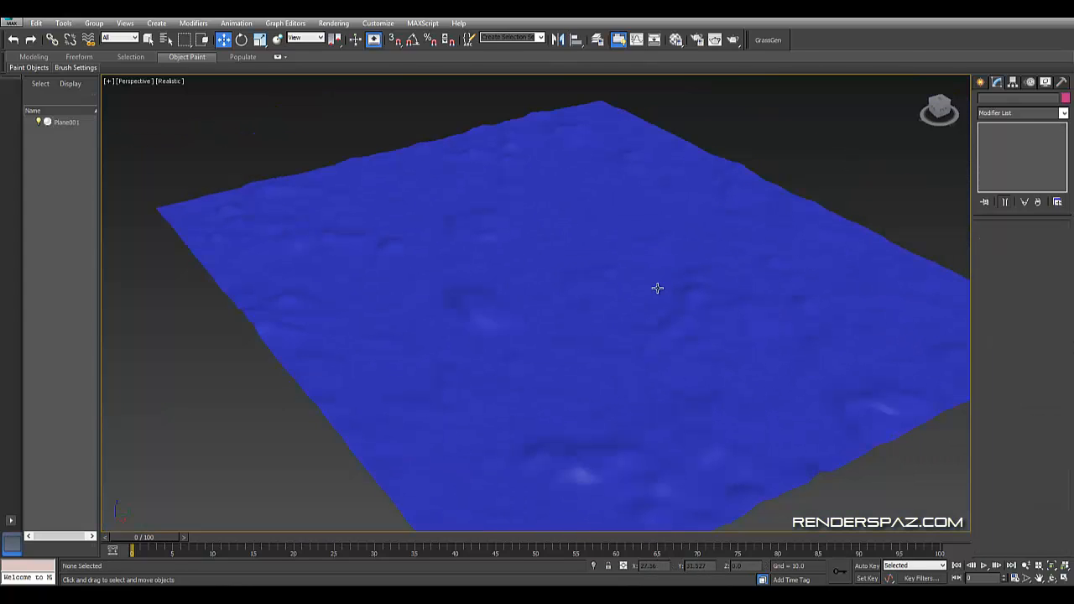
Assign NVIDIA iray as the production renderer in the render setup
key("m")
key("m")
left_click(328, 28)
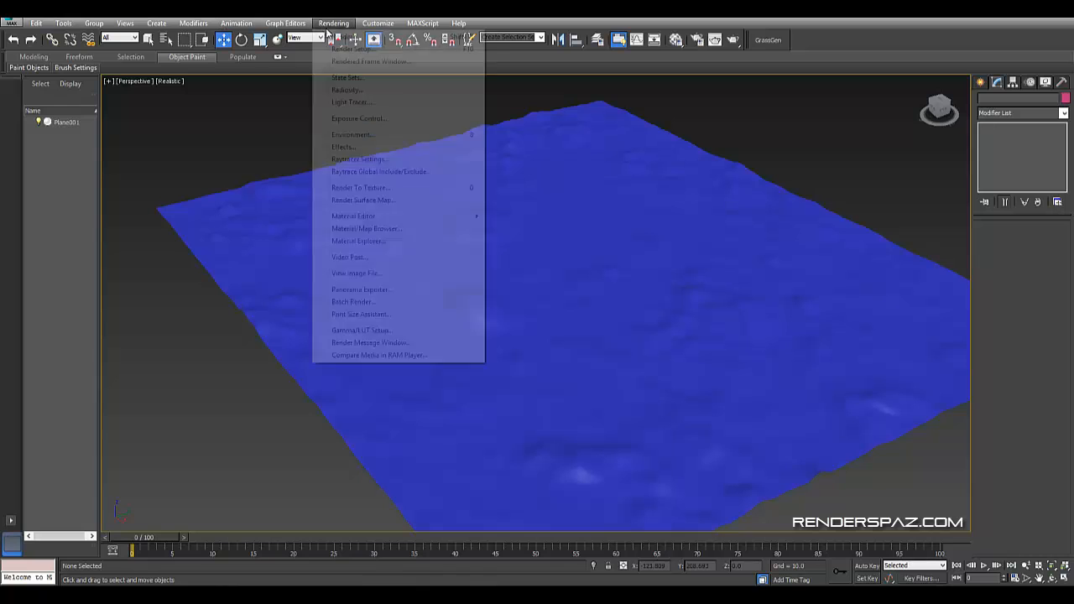
left_click(353, 49)
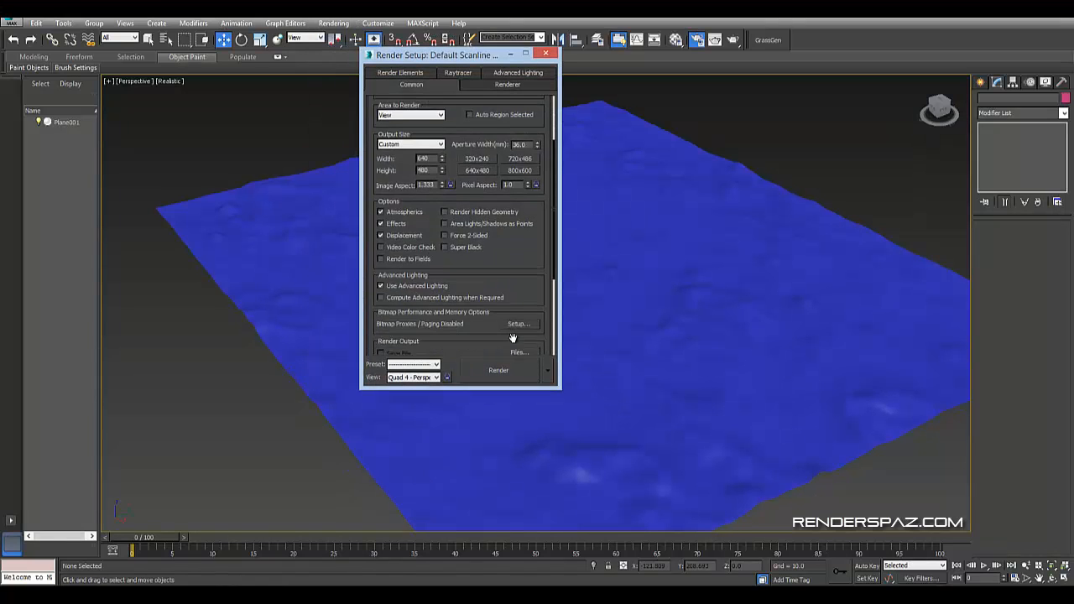
scroll(513, 338, "down", 5)
left_click(499, 353)
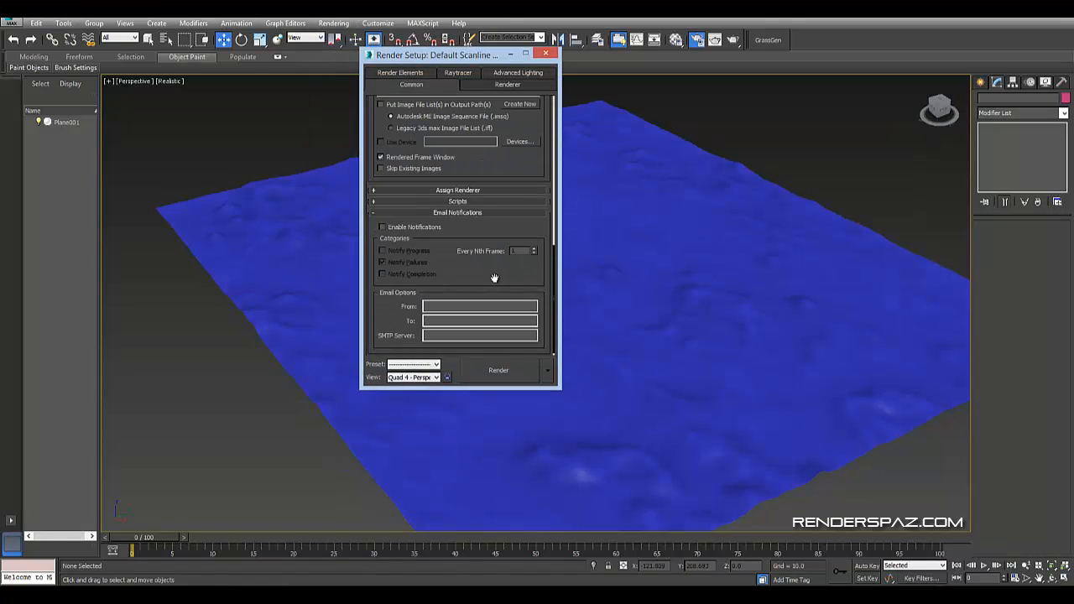
left_click(465, 213)
left_click(463, 333)
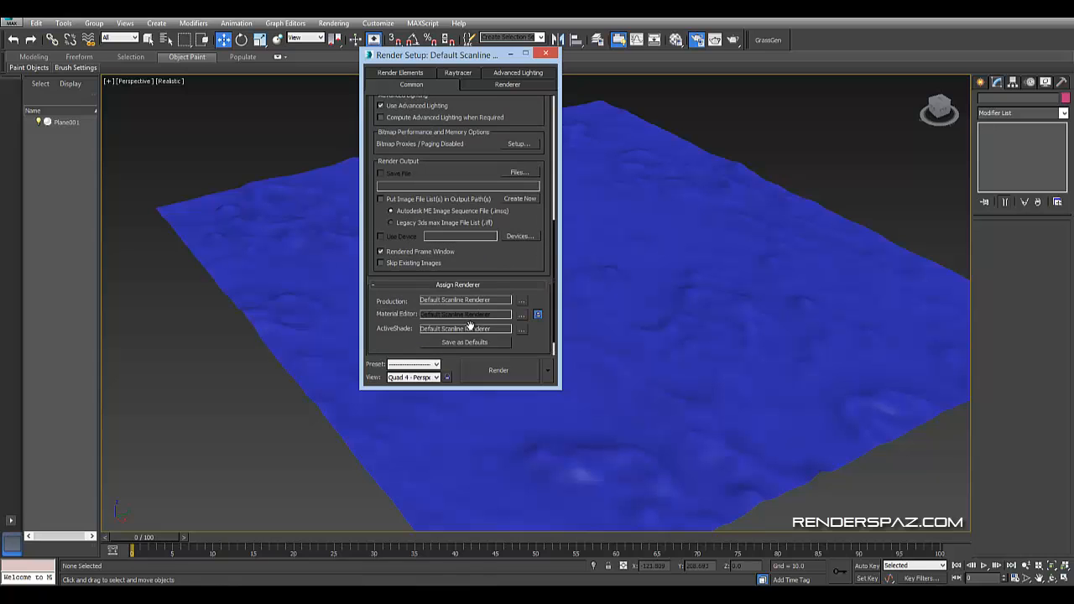
left_click(521, 304)
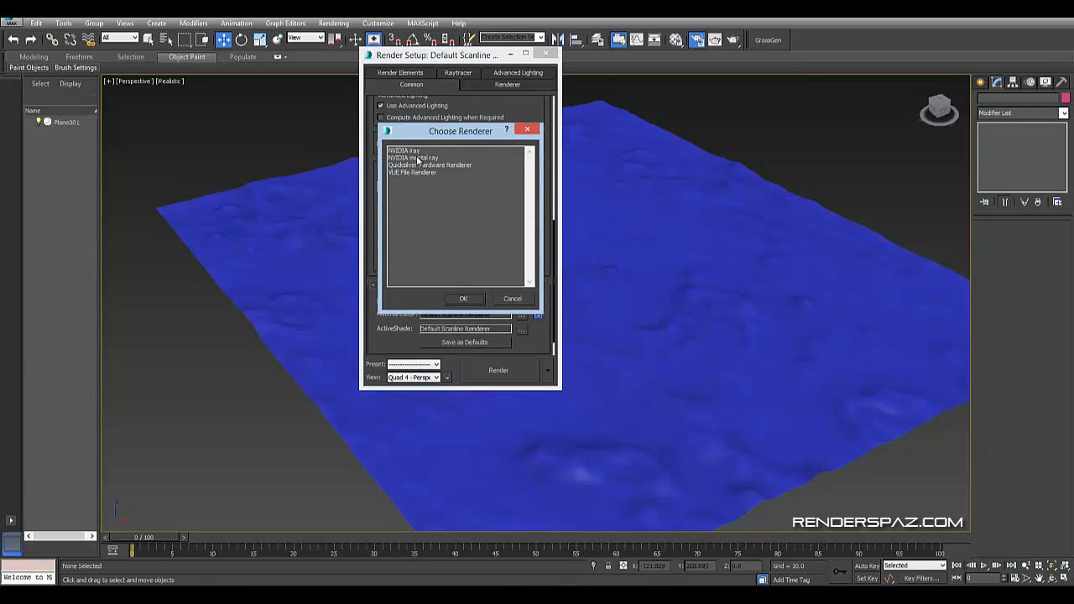
double_click(413, 151)
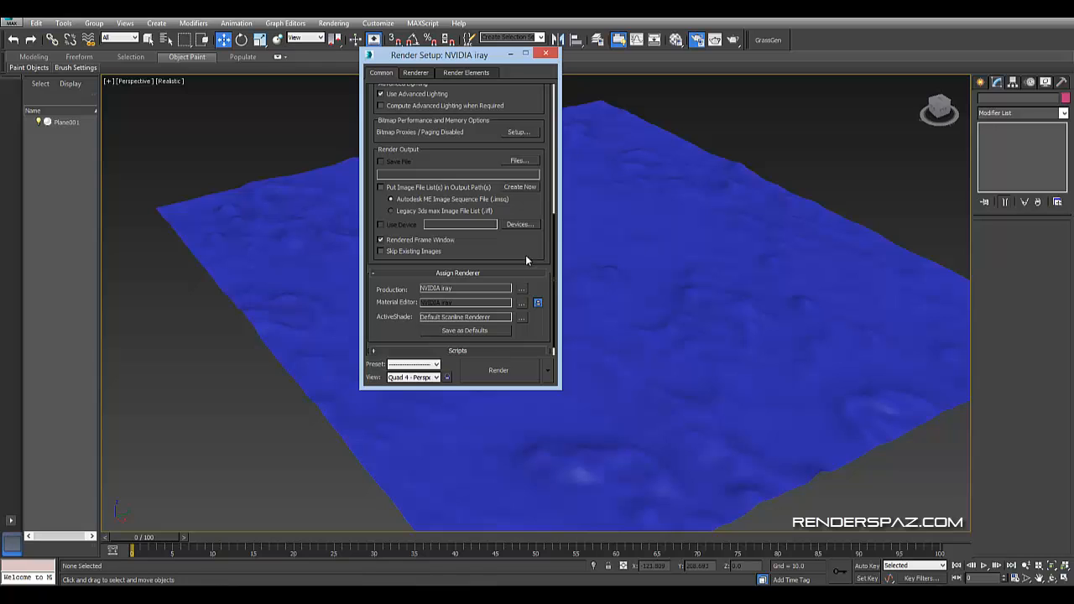
Assign NVIDIA iray as the ActiveShade renderer and switch the render setup to Active Shade Mode
scroll(503, 265, "down", 1)
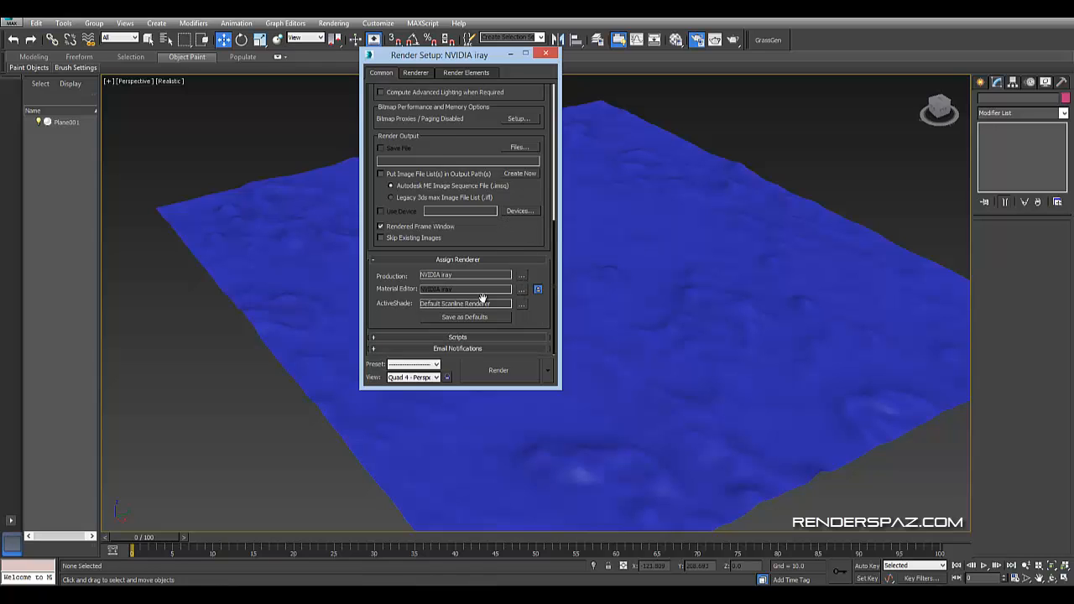
left_click(524, 307)
double_click(407, 151)
left_click(547, 370)
left_click(550, 418)
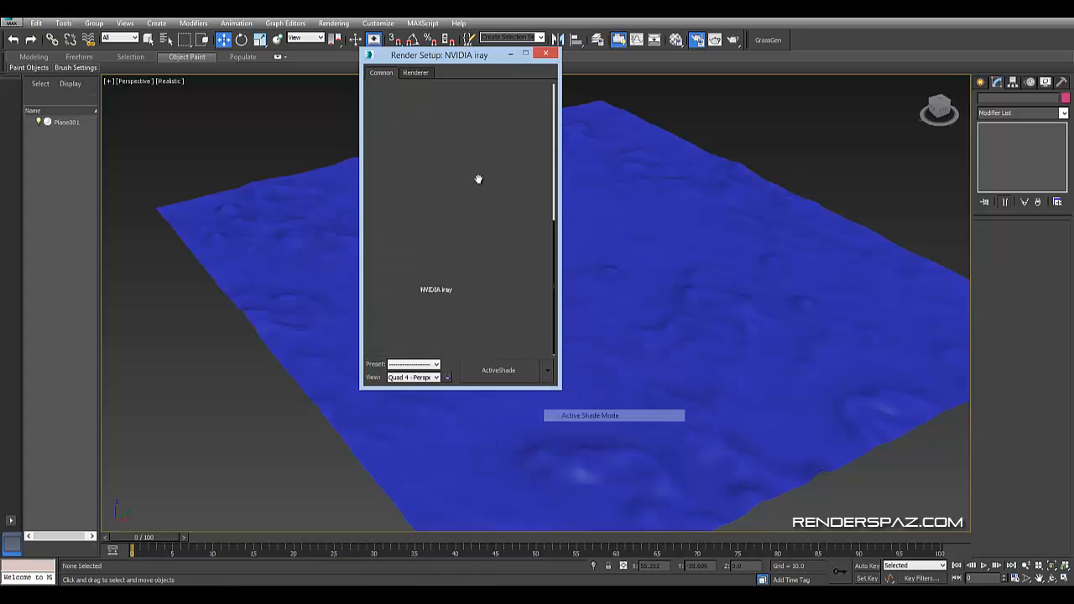
Review iray's displacement settings and set the image filtering type to Triangle in the advanced parameters
left_click(414, 73)
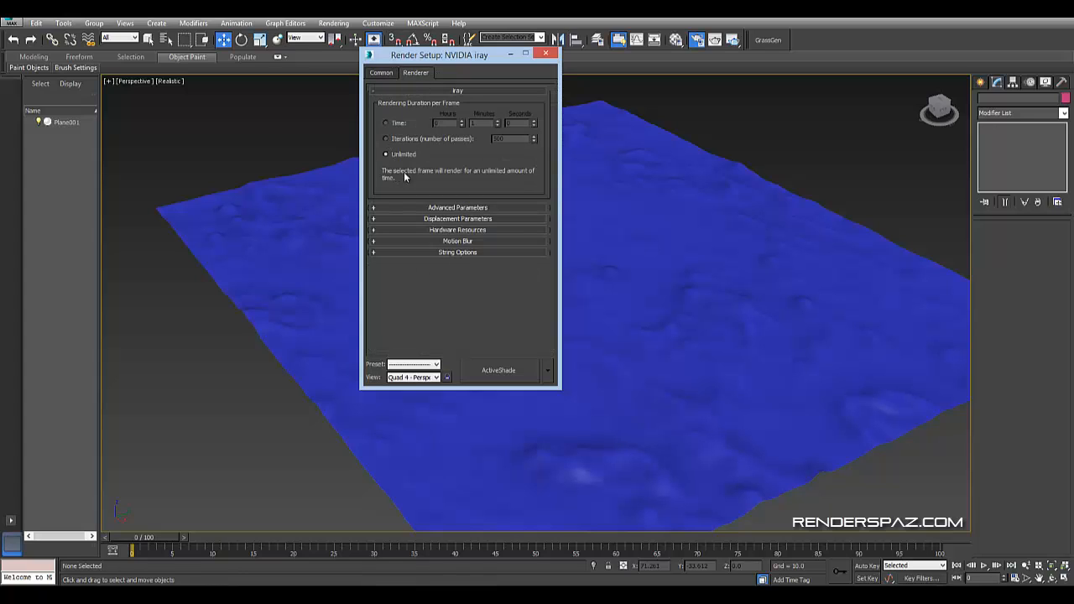
left_click(435, 219)
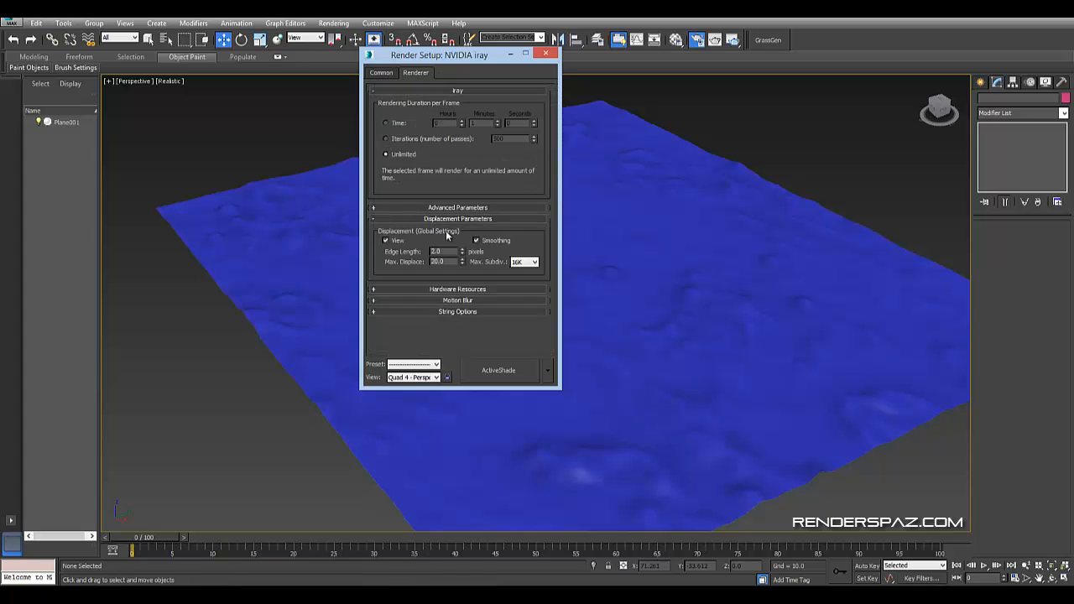
left_click(441, 218)
left_click(426, 208)
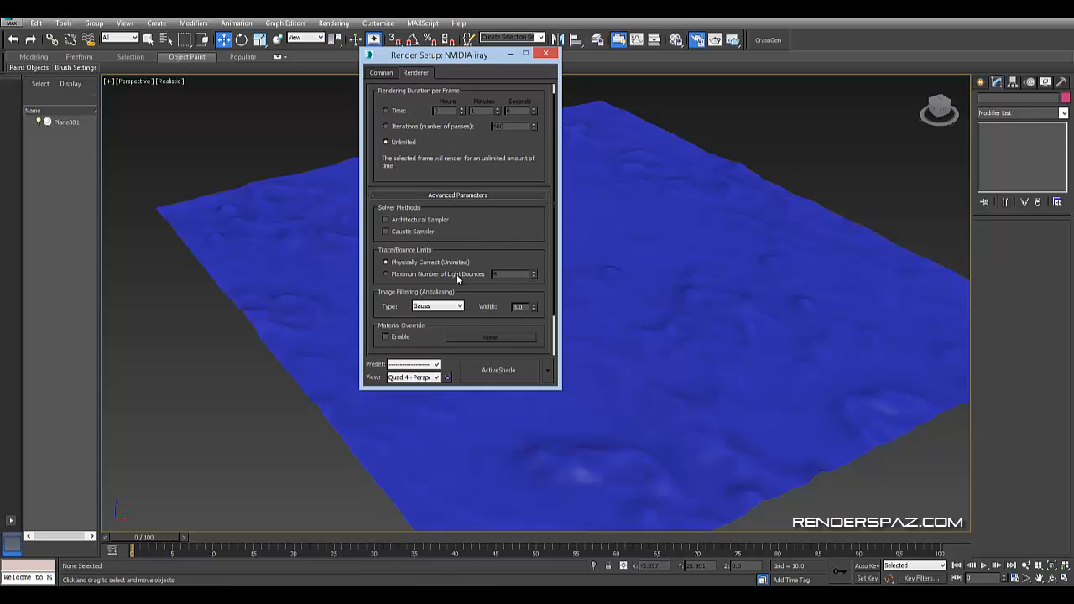
left_click(437, 306)
left_click(428, 334)
Reframe the ground plane, start an ActiveShade render of it, and close the render setup
middle_click_drag(814, 330, 609, 392)
left_click(513, 376)
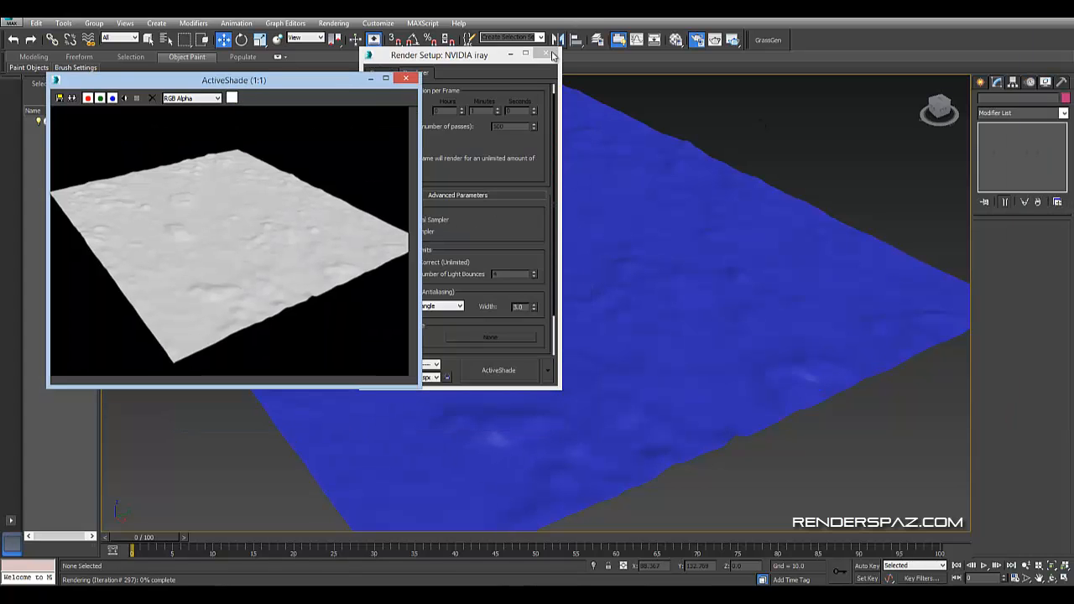
left_click(547, 54)
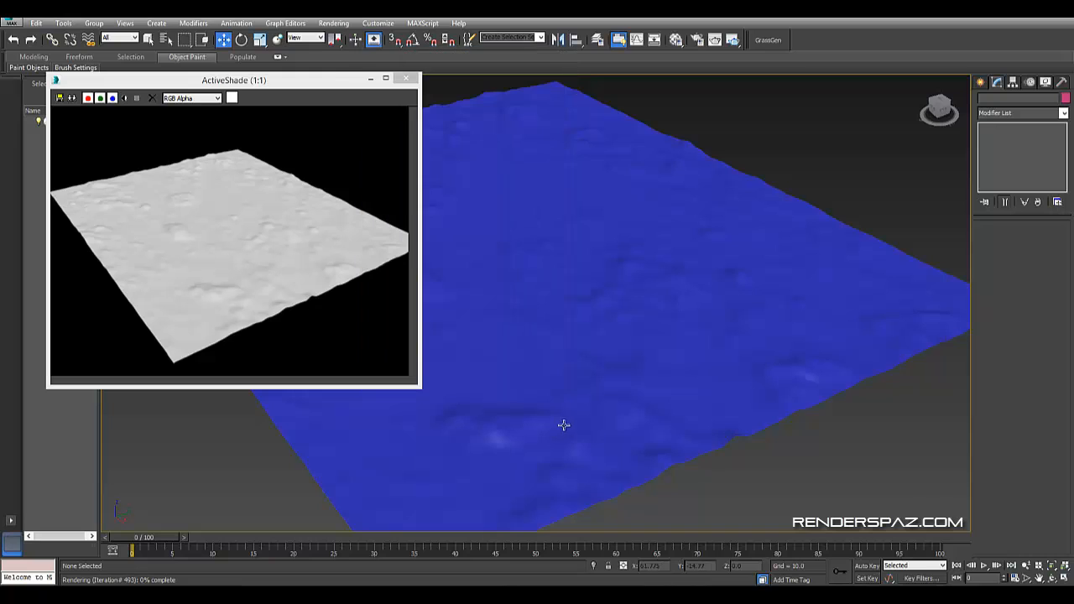
Examine the ground's displacement in the live ActiveShade render from several perspective angles and from the top view
middle_click_drag(698, 436, 764, 436)
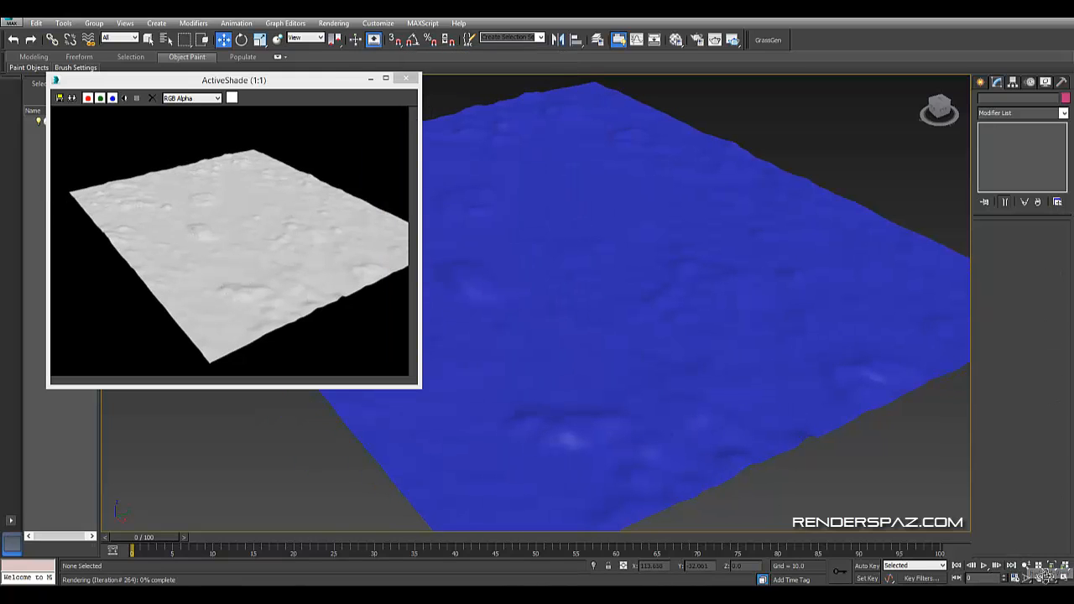
key("ctrl+r")
left_click_drag(602, 259, 534, 310)
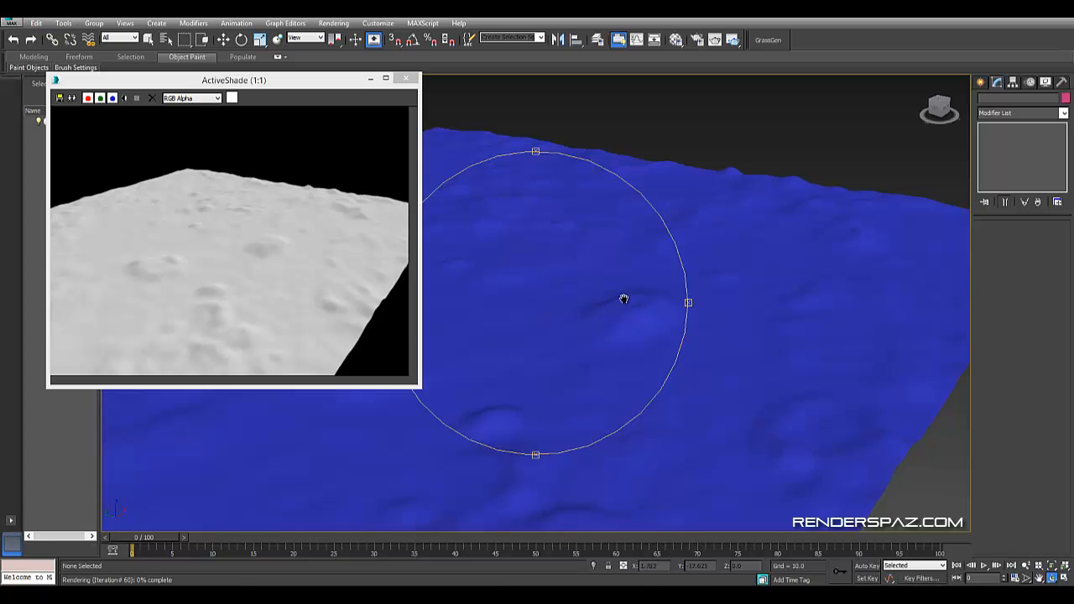
left_click_drag(623, 299, 513, 316)
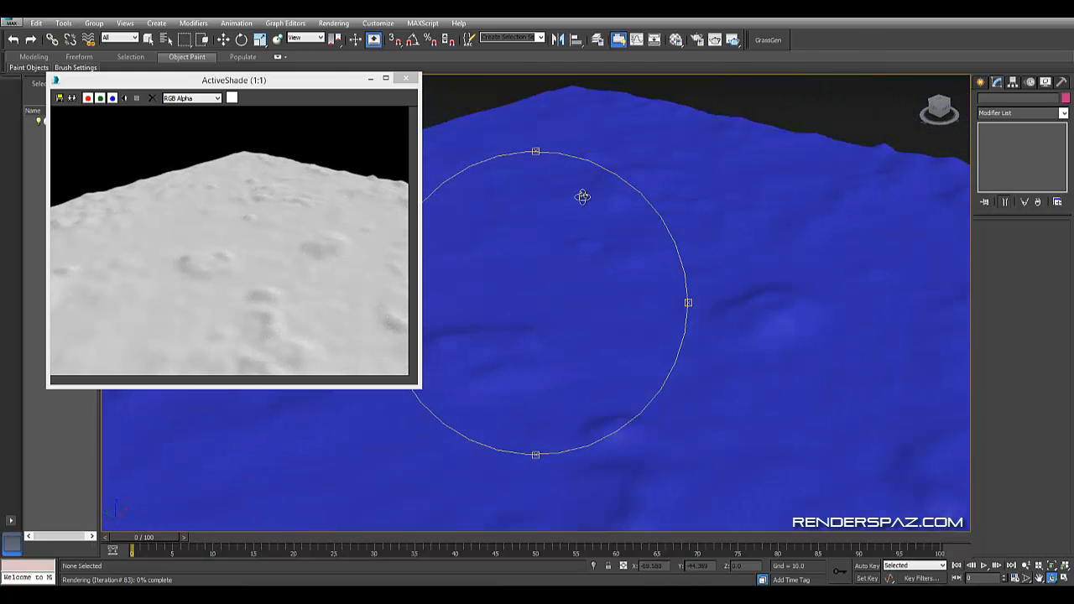
key("w")
key("t")
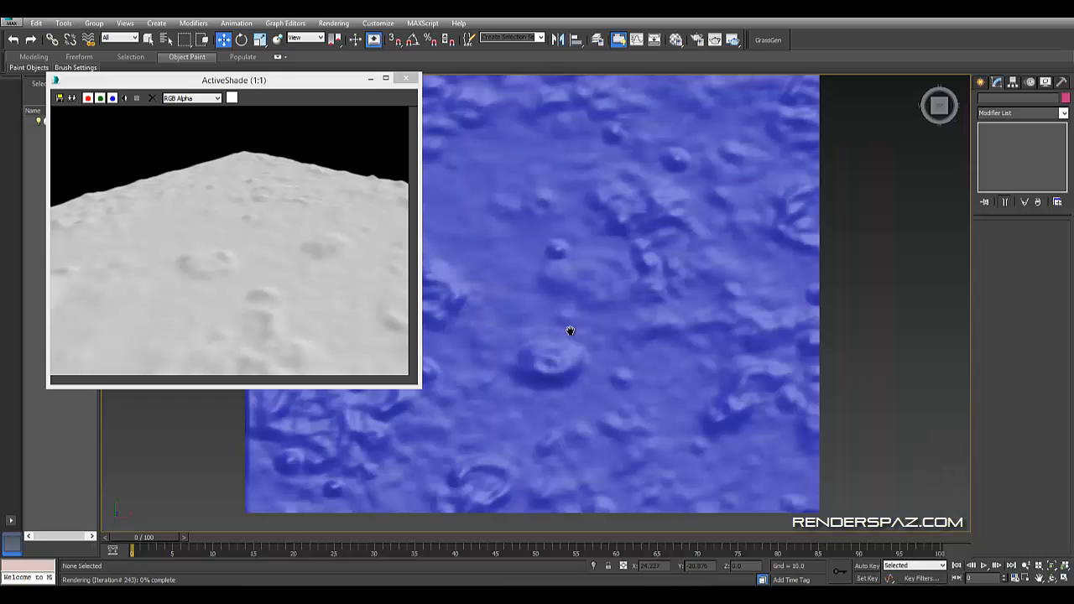
middle_click_drag(572, 330, 762, 374)
scroll(717, 331, "down", 3)
middle_click_drag(667, 208, 547, 177)
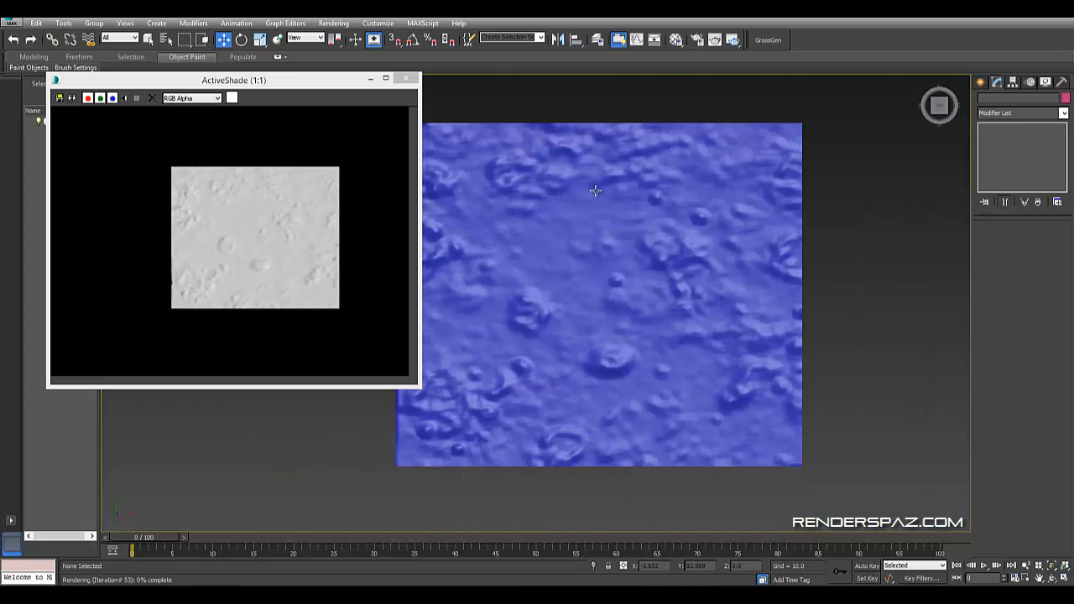
Close the ActiveShade render and change the first material slot to an Arch & Design material
key("m")
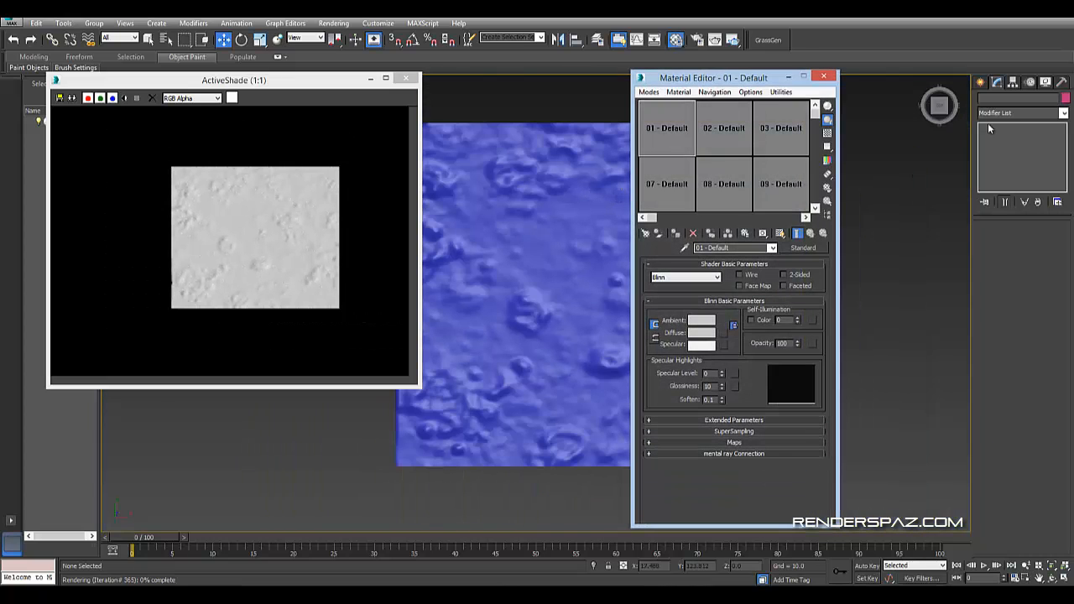
left_click(406, 79)
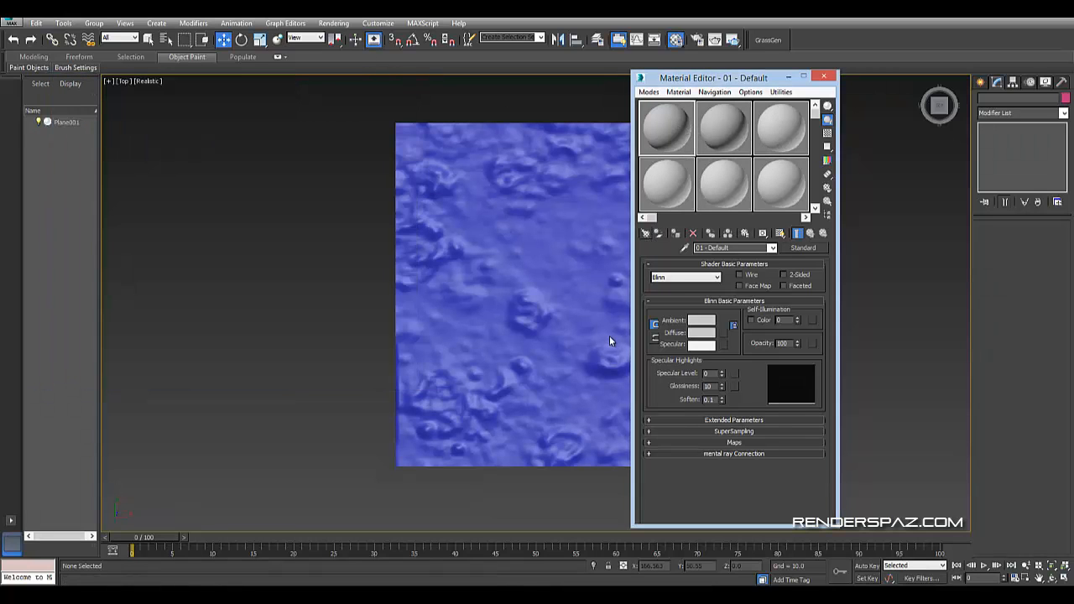
left_click(646, 233)
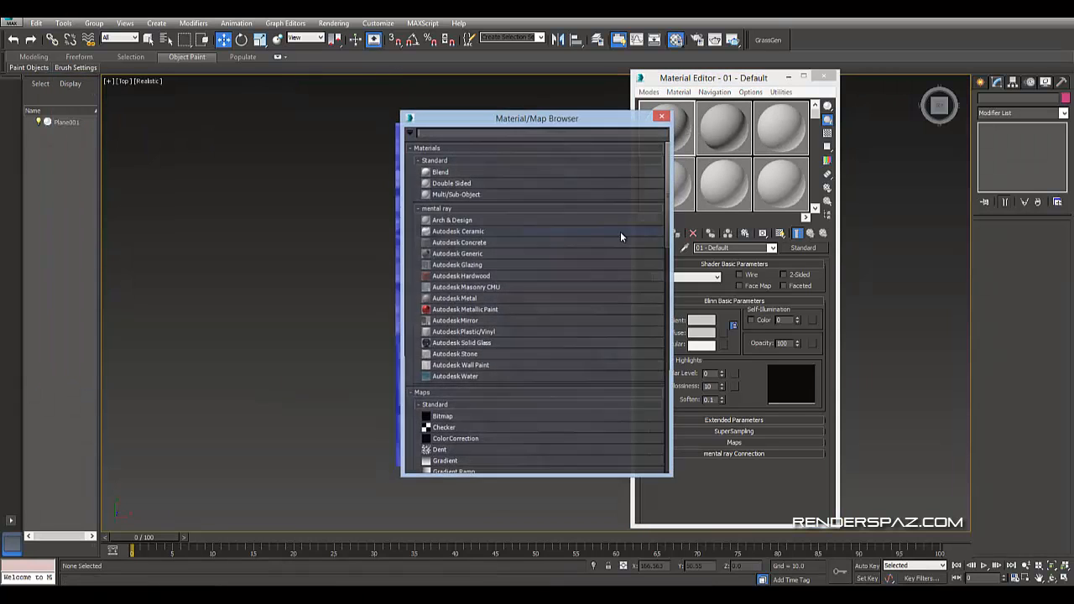
double_click(451, 222)
left_click_drag(549, 128, 369, 124)
left_click(488, 120)
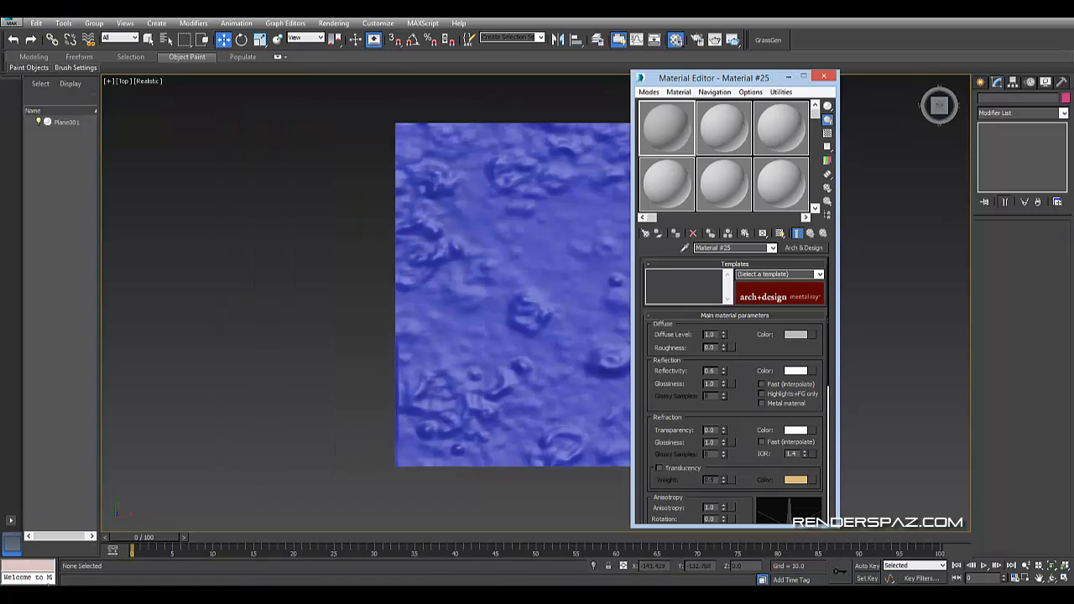
Try to assign the GRASS image directly from the Grass_Tutorial_Iray folder to the material's diffuse color
left_click(319, 594)
left_click(212, 240)
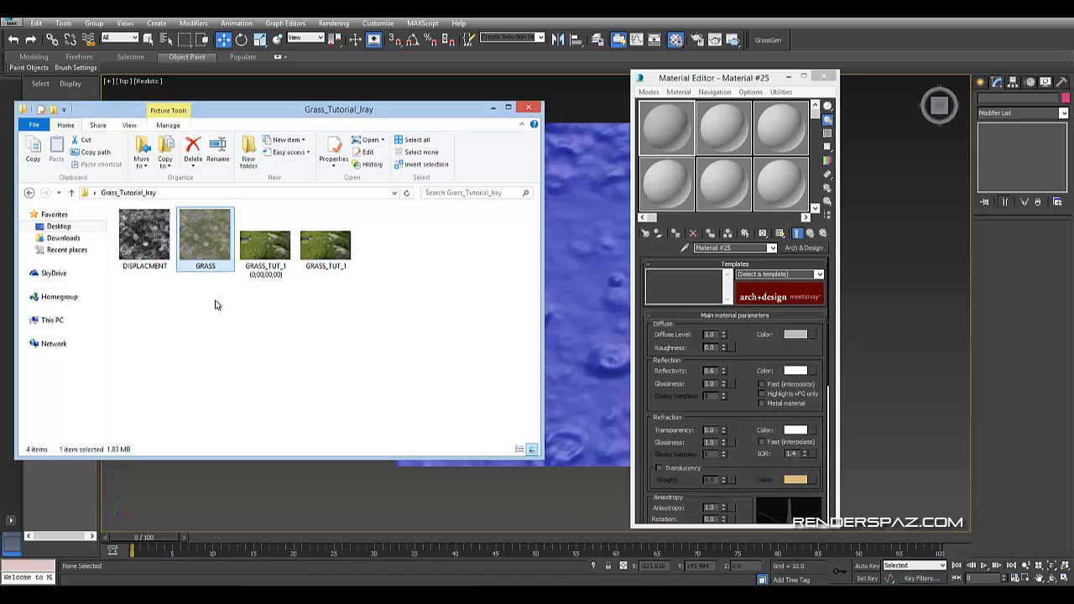
left_click_drag(209, 235, 791, 338)
Load GRASS.jpg from the Grass_Tutorial_Iray folder as a bitmap for the diffuse color, and return to the parent material
left_click(812, 335)
double_click(249, 173)
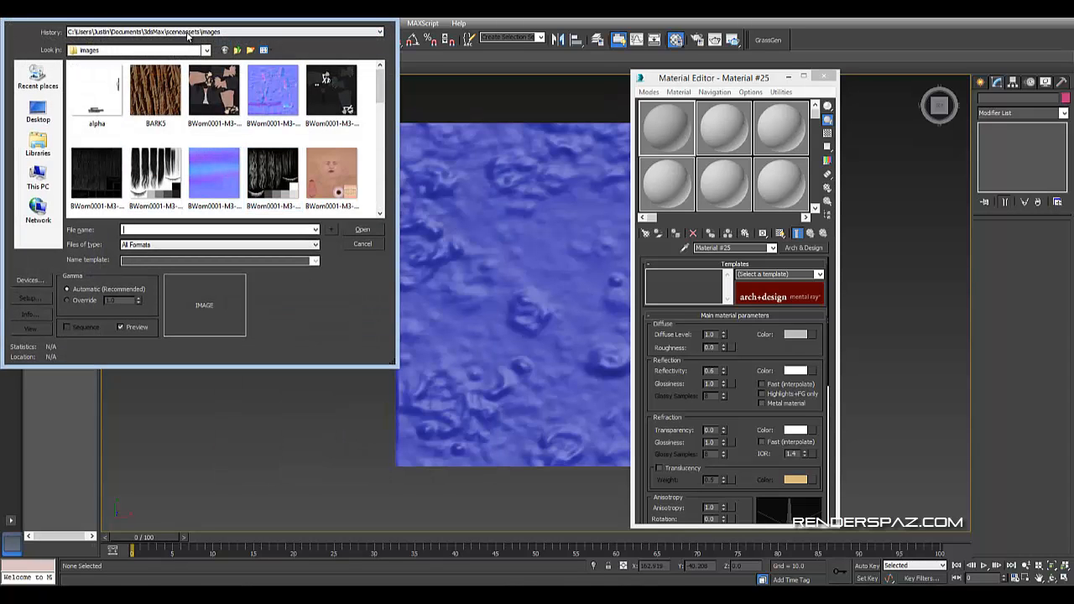
left_click(188, 32)
left_click(192, 52)
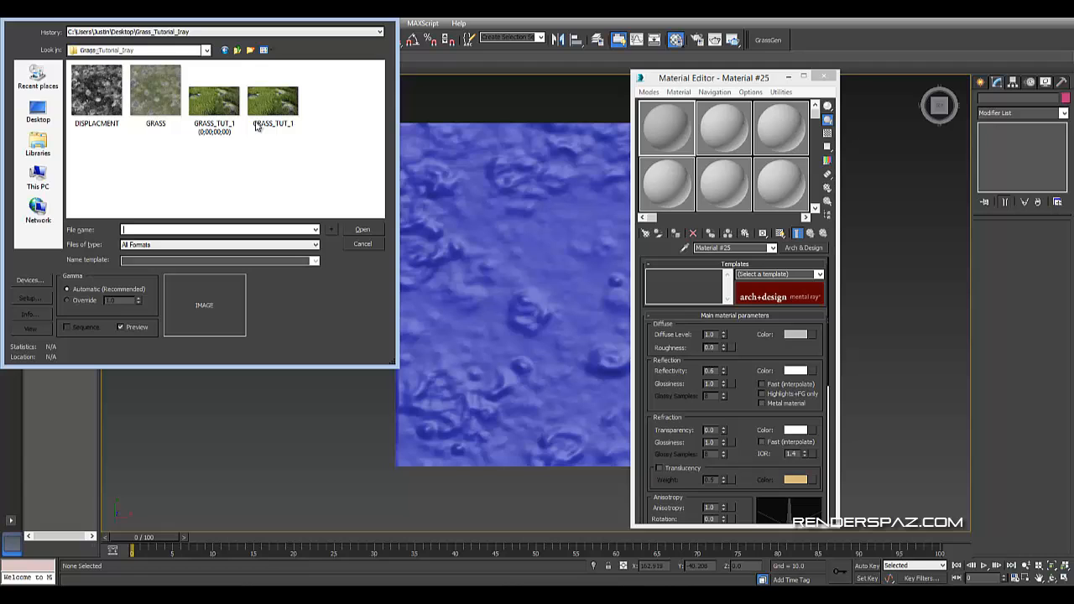
double_click(156, 94)
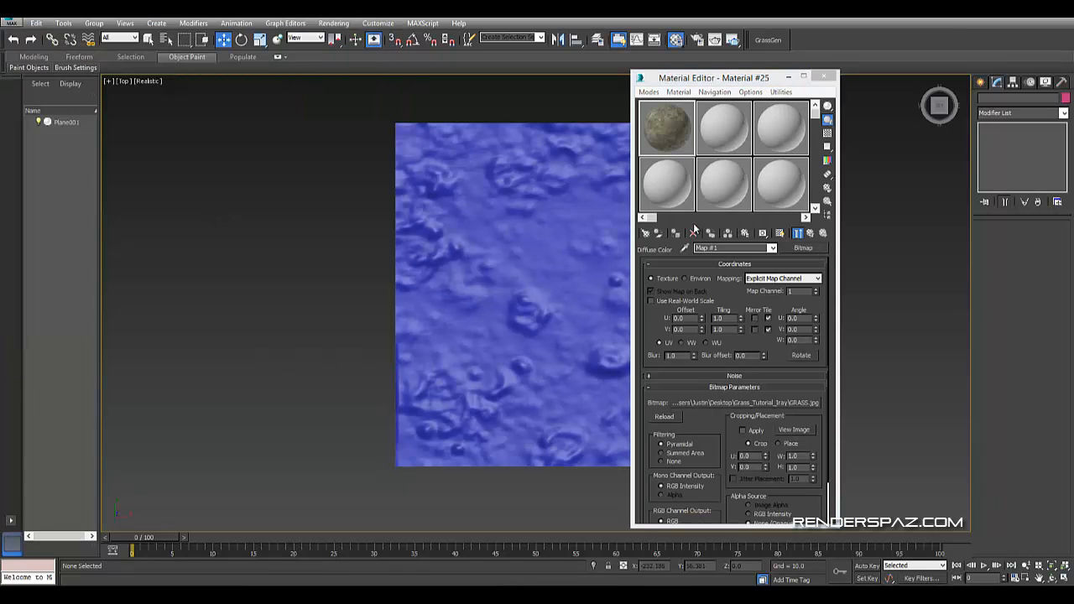
left_click(810, 233)
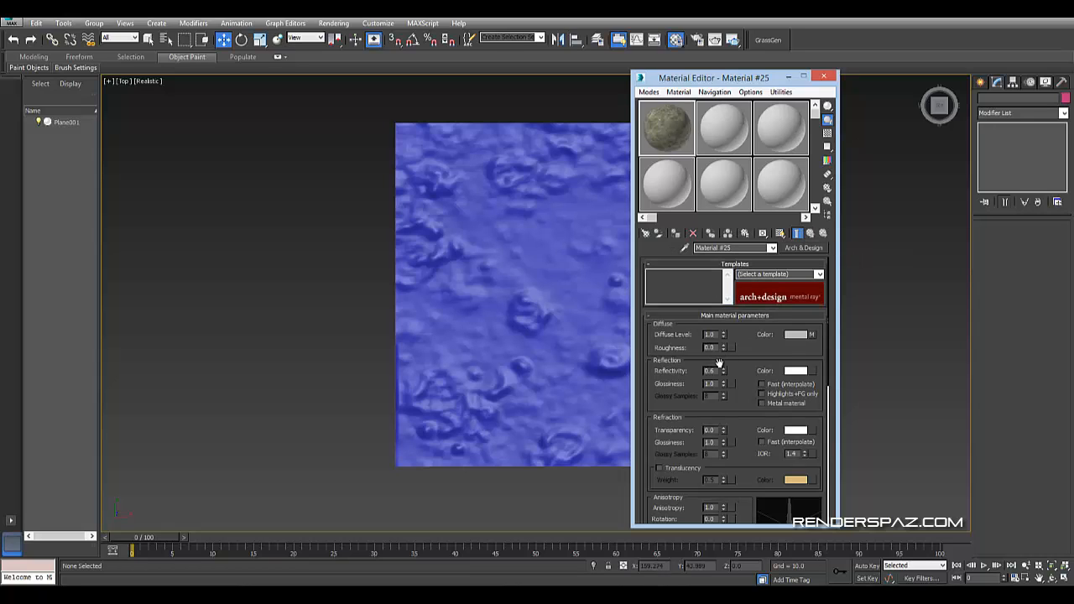
Set the grass material's reflectivity to 0.05 and reflection glossiness to 0.03, and assign it to the ground plane
double_click(709, 370)
type(".05")
key("Return")
left_click_drag(723, 384, 721, 412)
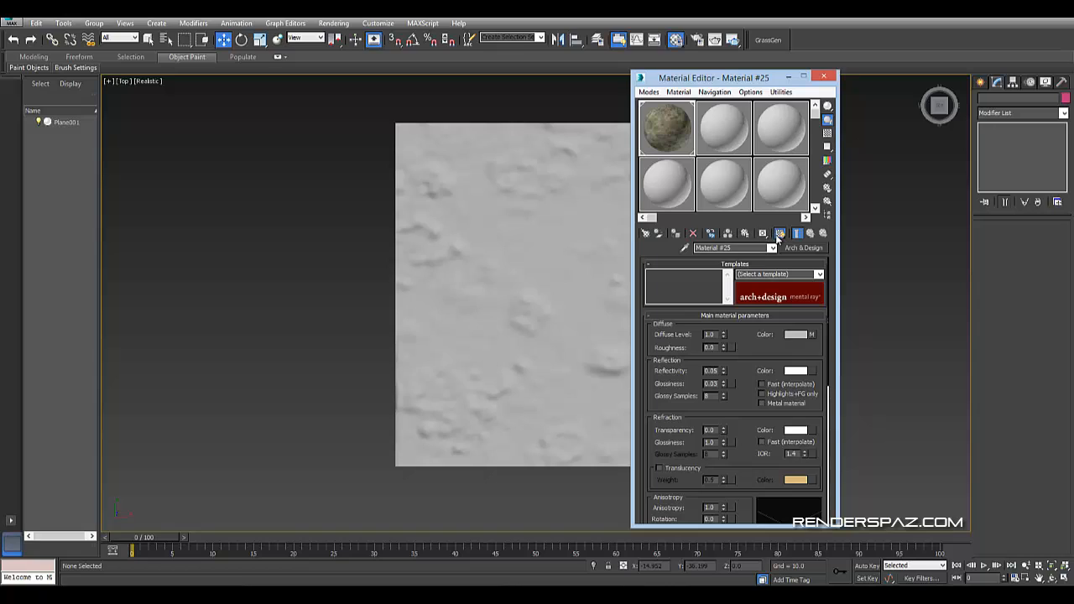
Inspect the grass texture on the ground plane up close from above, with and without the plane selected
middle_click_drag(474, 277, 411, 277)
scroll(447, 252, "up", 4)
left_click(493, 339)
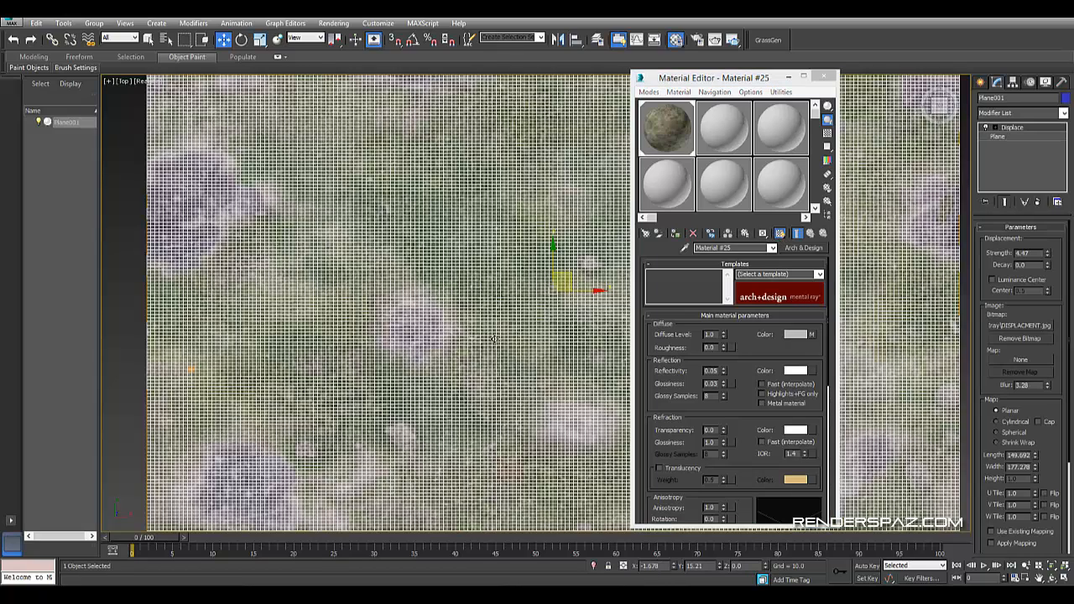
scroll(494, 339, "down", 2)
left_click(240, 220)
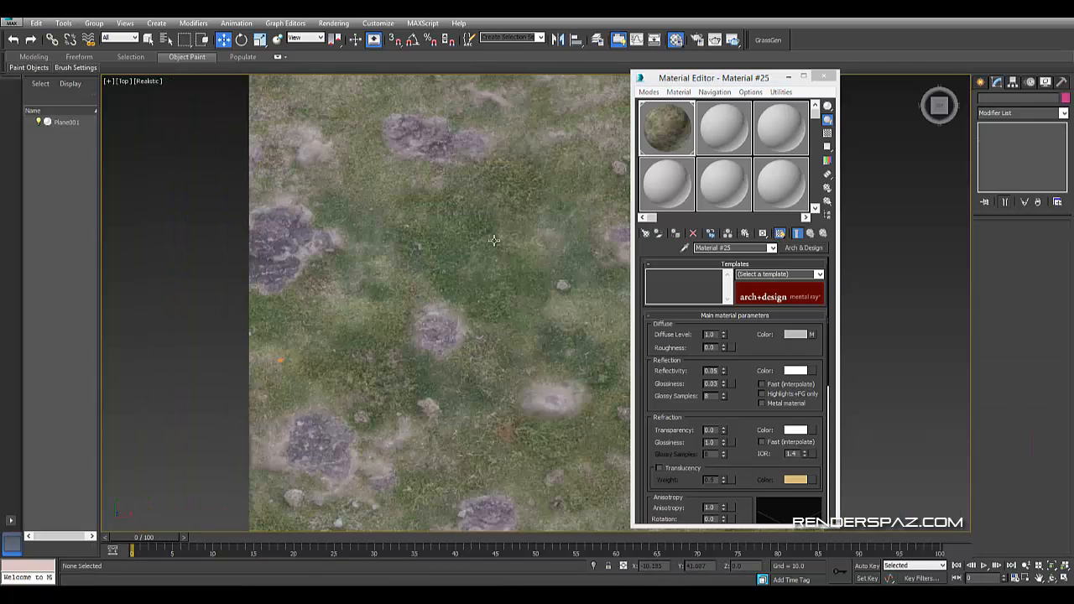
middle_click_drag(495, 241, 383, 243)
Add a UVW Map modifier to the ground plane and check the mapping in wireframe and shaded display
left_click(567, 136)
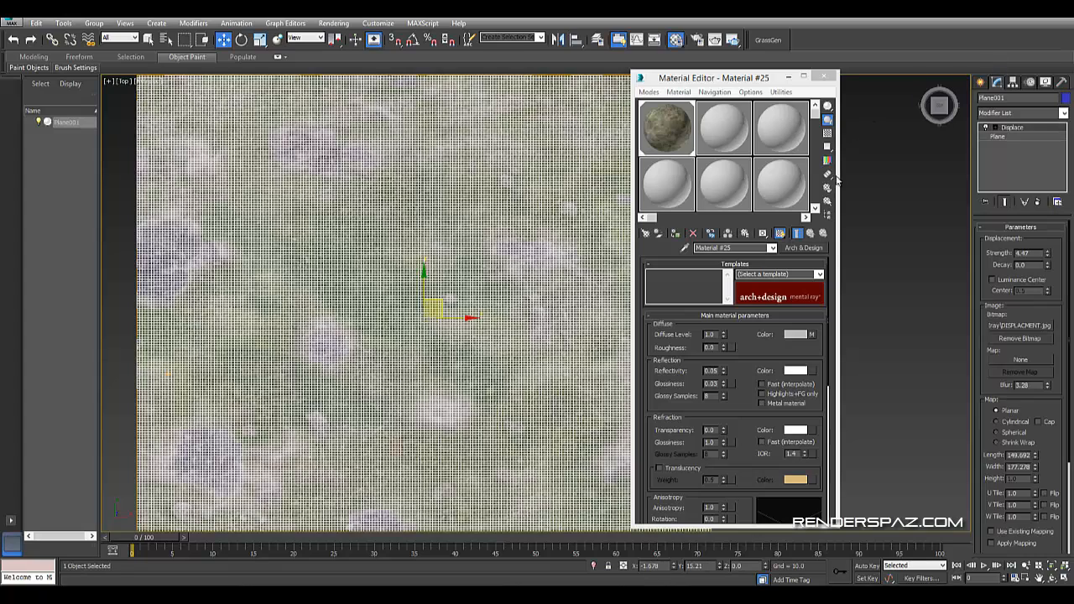
left_click(1019, 113)
scroll(1007, 491, "down", 10)
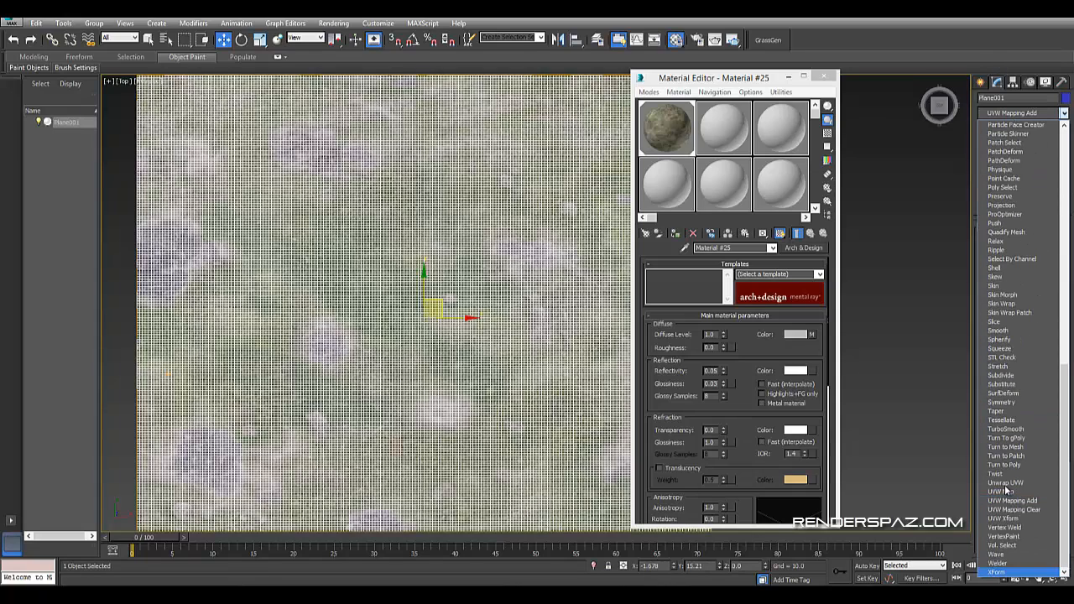
left_click(1005, 492)
scroll(331, 254, "down", 2)
key("F3")
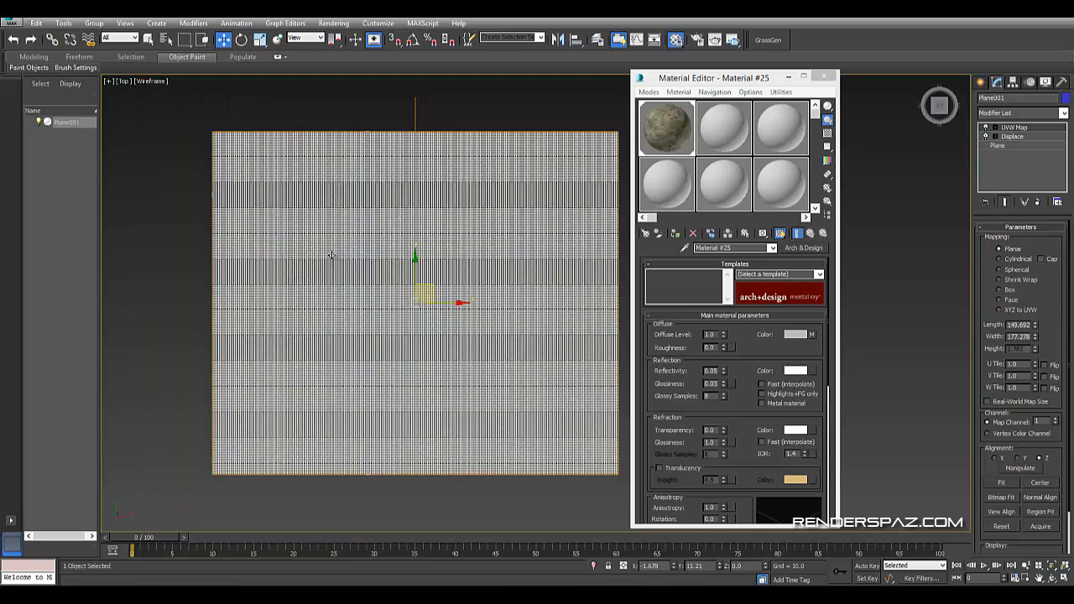
key("F3")
key("F4")
middle_click_drag(156, 227, 101, 228)
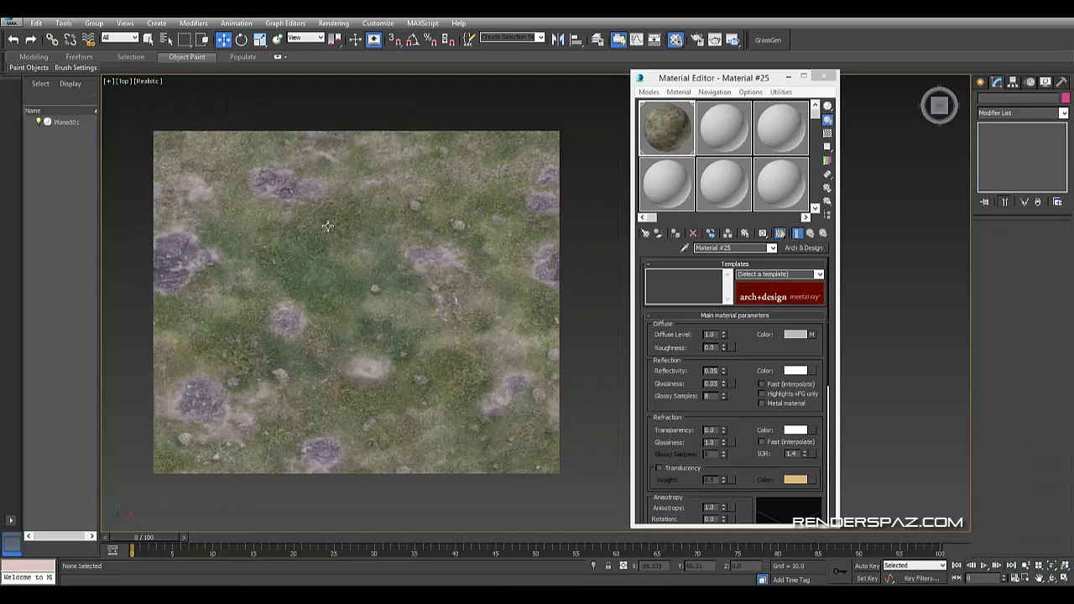
key("F4")
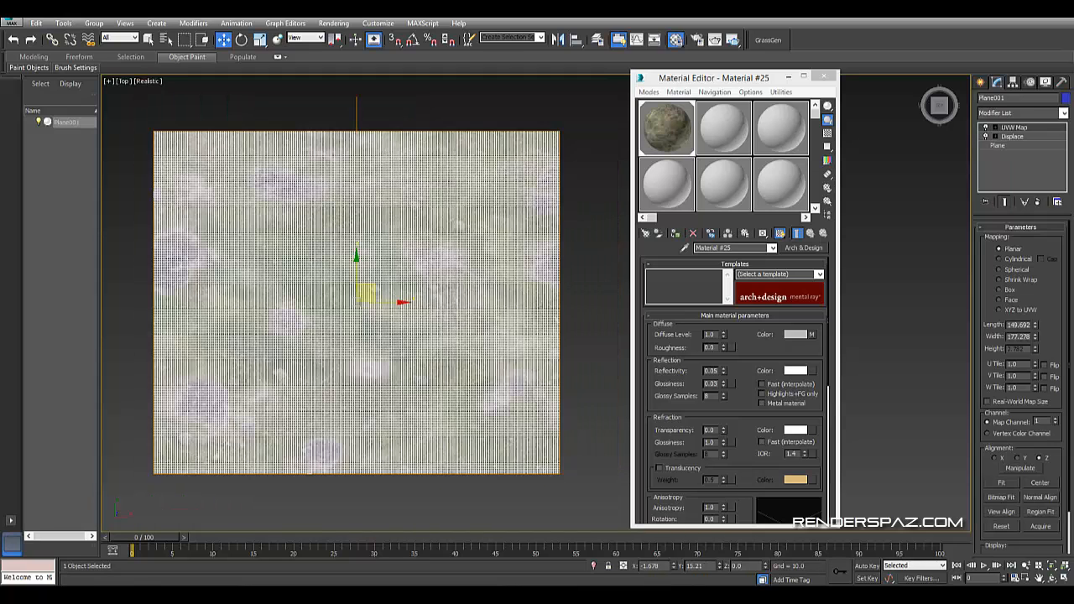
Turn off the edged-faces display for selected objects in the top viewport
left_click(140, 81)
mouse_move(210, 248)
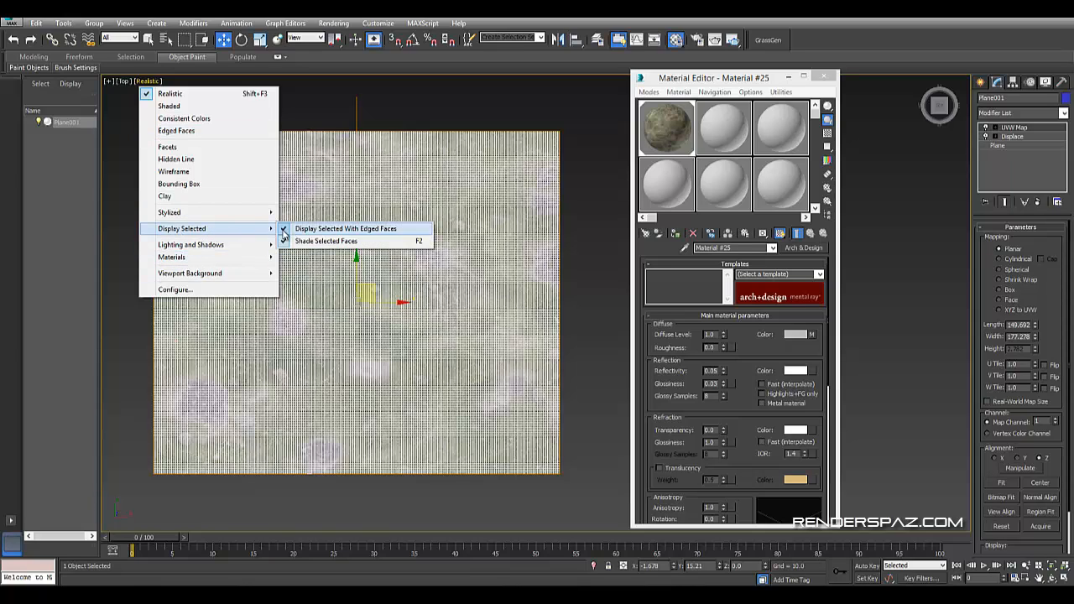
left_click(311, 230)
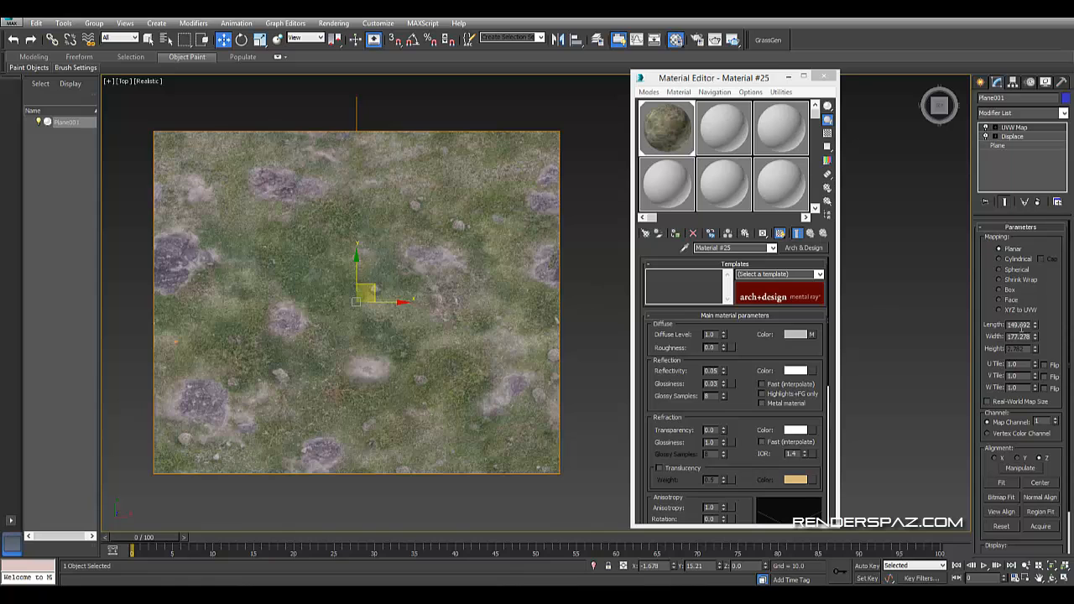
Reduce the plane's UVW Map to about 87 long and 89 wide, and check the tiling from above and in perspective
left_click_drag(1034, 328, 1037, 373)
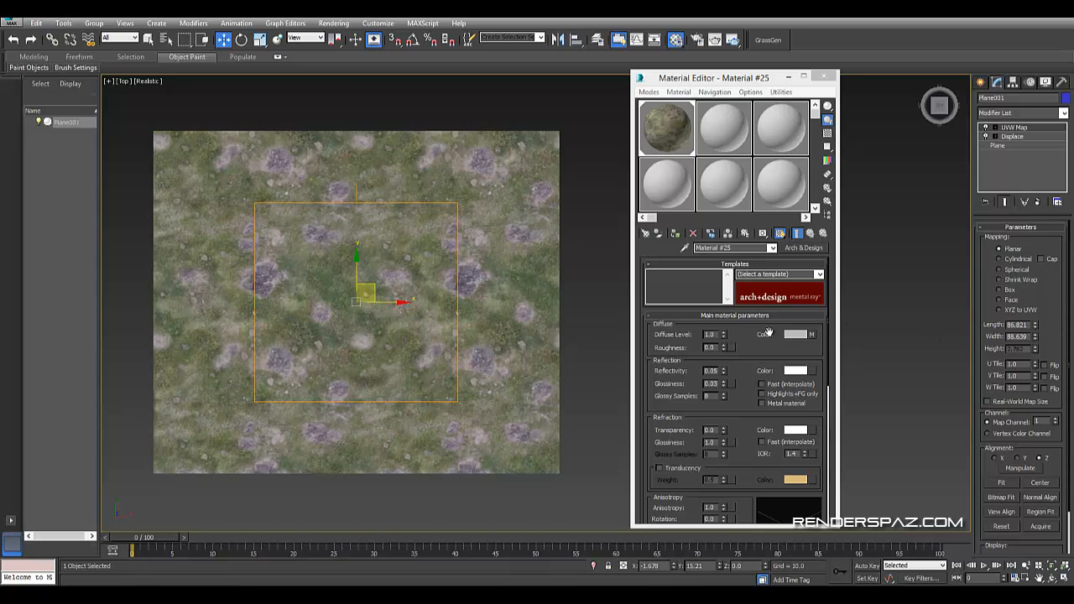
left_click(368, 491)
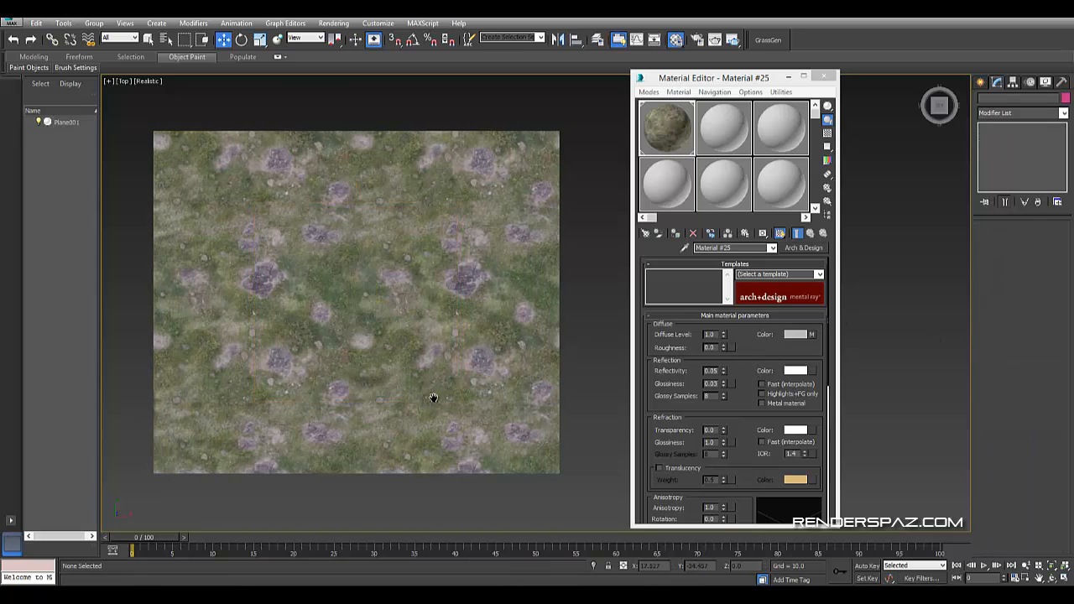
middle_click_drag(433, 395, 495, 415)
scroll(462, 395, "up", 5)
scroll(434, 325, "down", 5)
key("p")
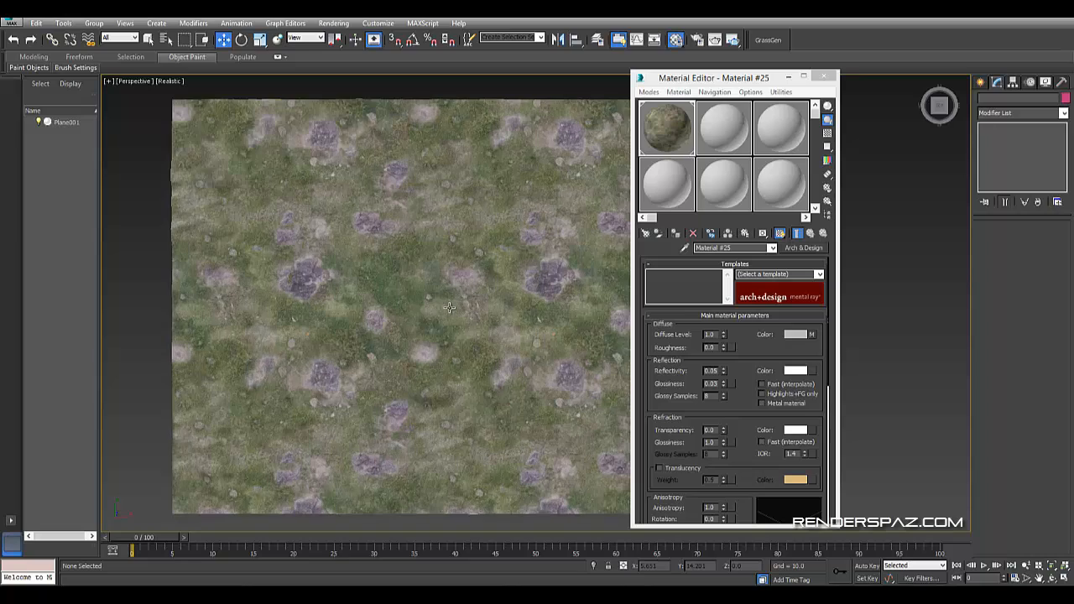
middle_click_drag(465, 314, 414, 193, "alt")
scroll(436, 268, "up", 4)
Start an ActiveShade render of the selected ground plane and frame a rocky patch up close
left_click(431, 259)
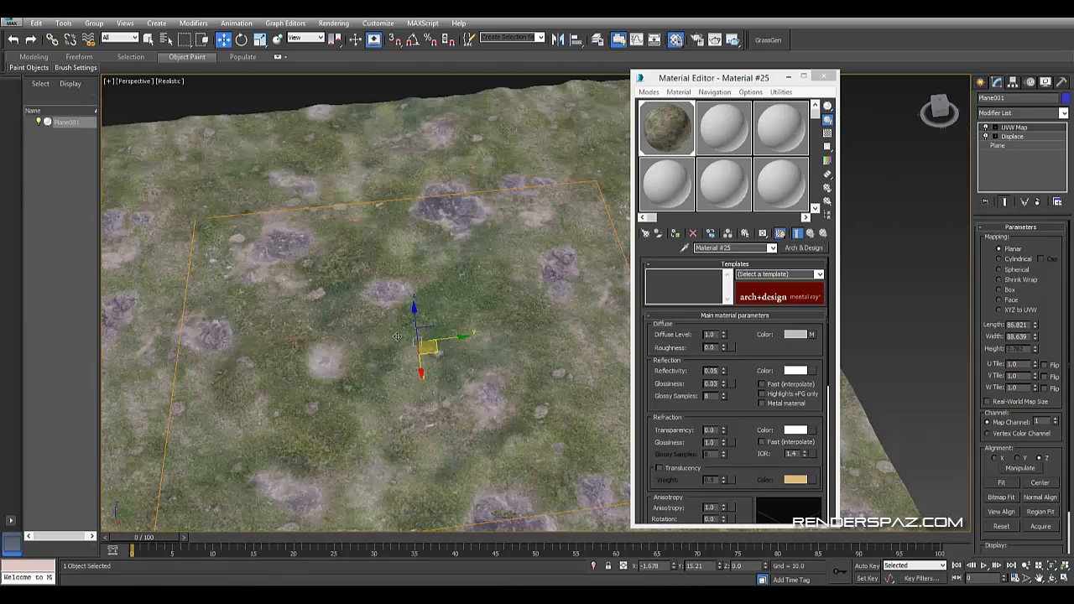
middle_click_drag(397, 336, 408, 332, "alt")
left_click(333, 23)
left_click(338, 37)
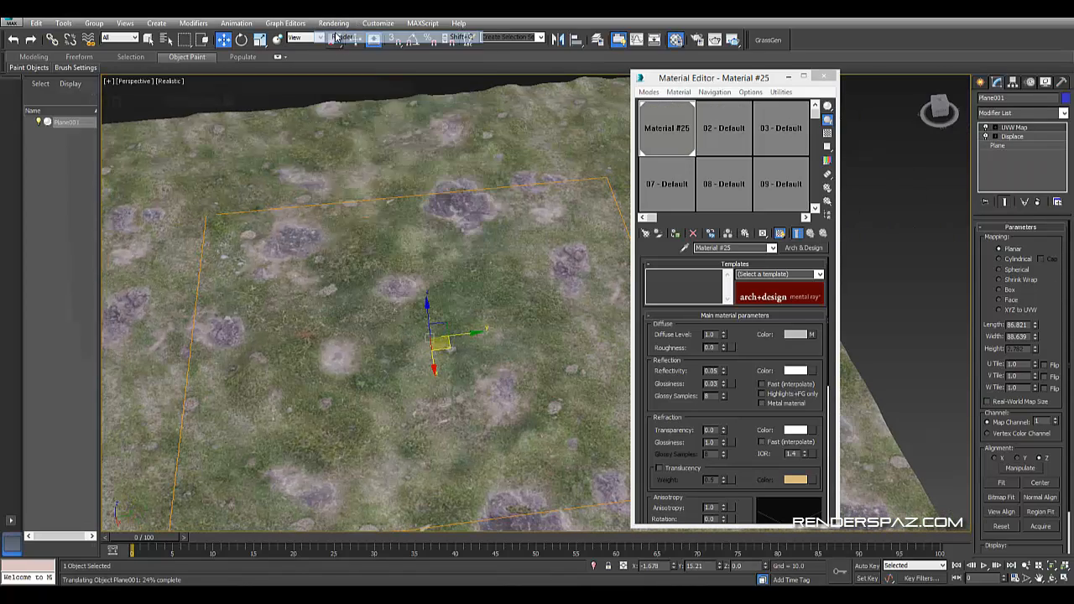
middle_click_drag(543, 323, 606, 263)
middle_click_drag(513, 378, 484, 317)
scroll(525, 356, "up", 6)
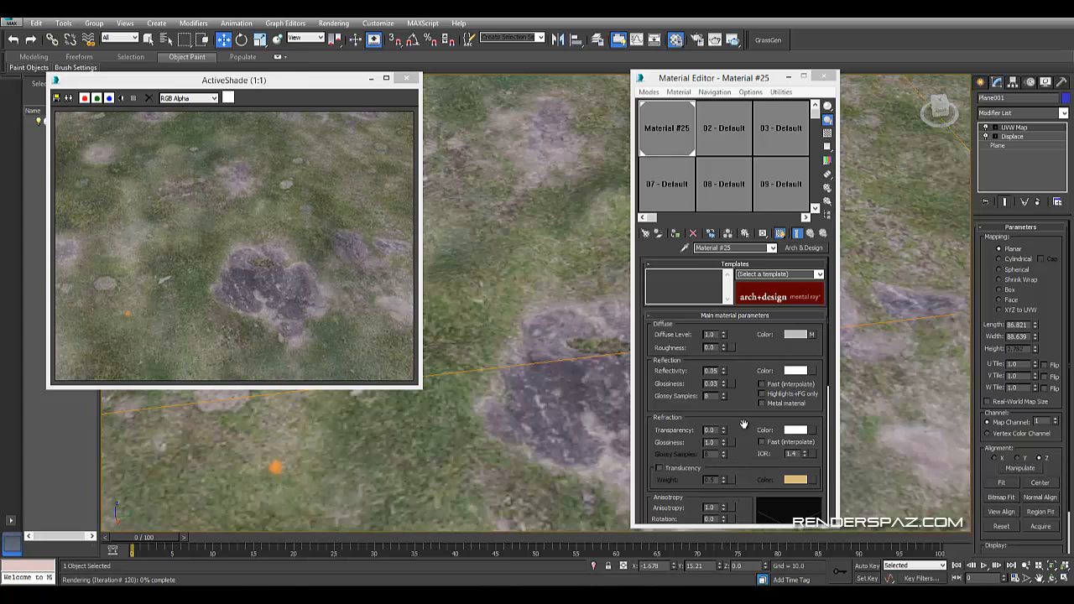
Switch the ground material's BRDF to By IOR (fresnel reflections)
scroll(739, 419, "down", 5)
scroll(736, 408, "down", 4)
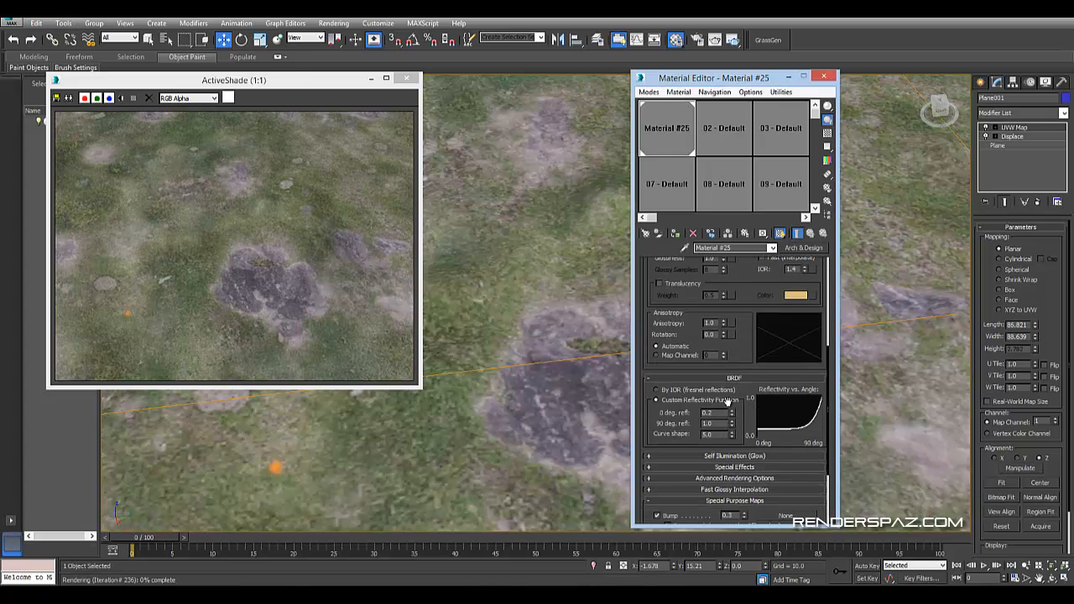
left_click(657, 339)
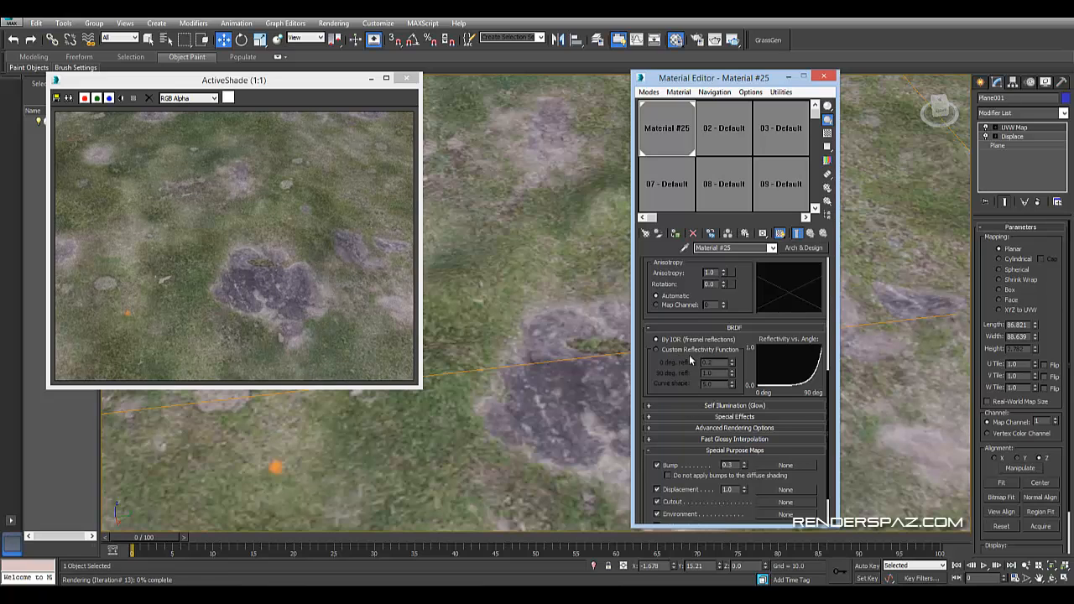
scroll(669, 383, "down", 2)
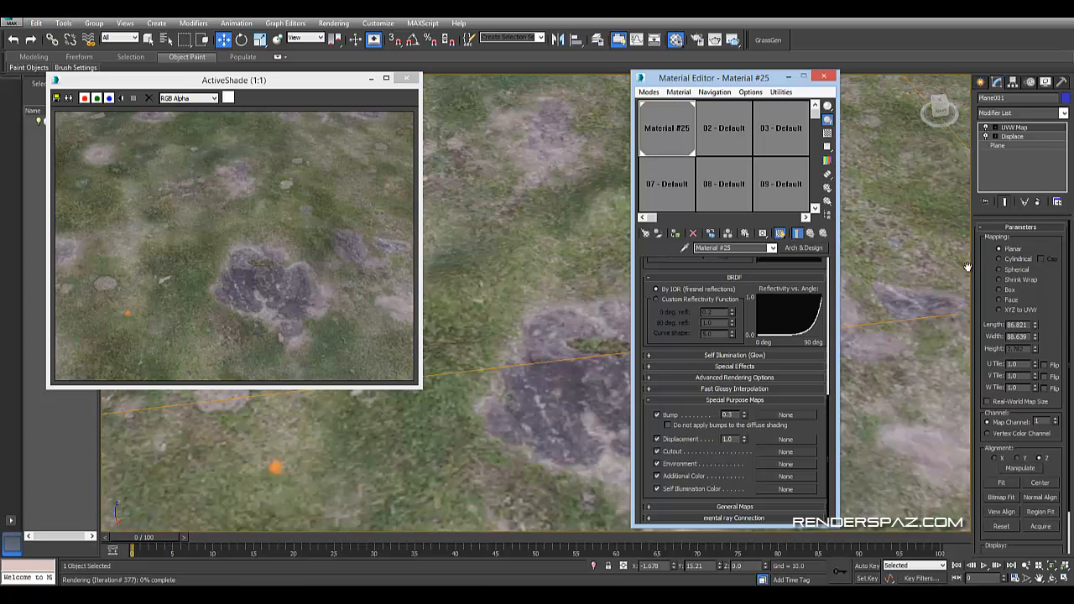
Assign the DISPLACMENT image from the Grass_Tutorial_Iray folder as both the displacement and bump map of the ground material
left_click(1004, 100)
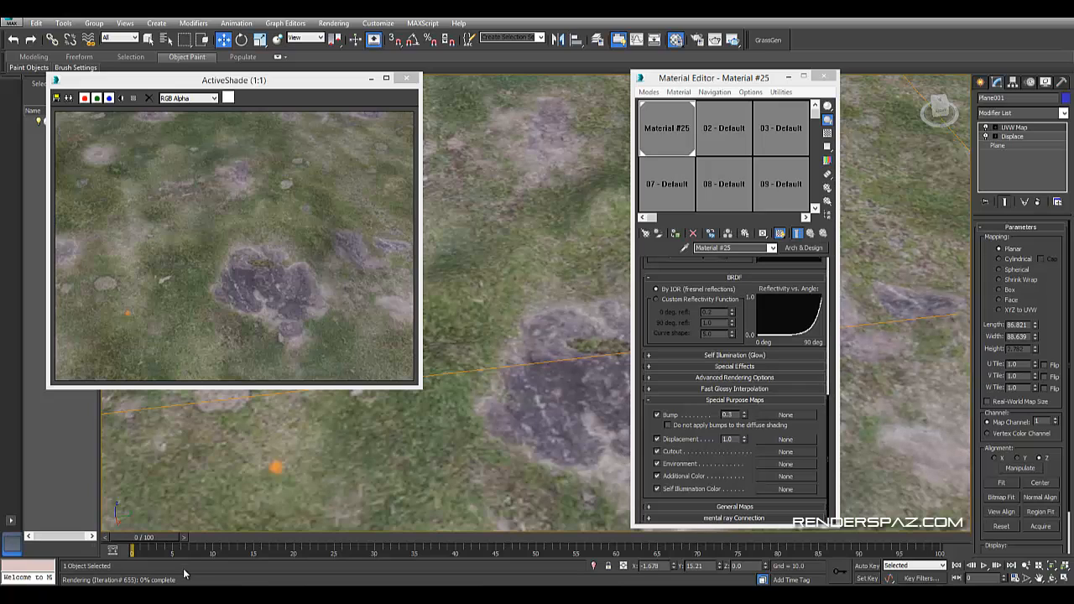
key("alt+Tab")
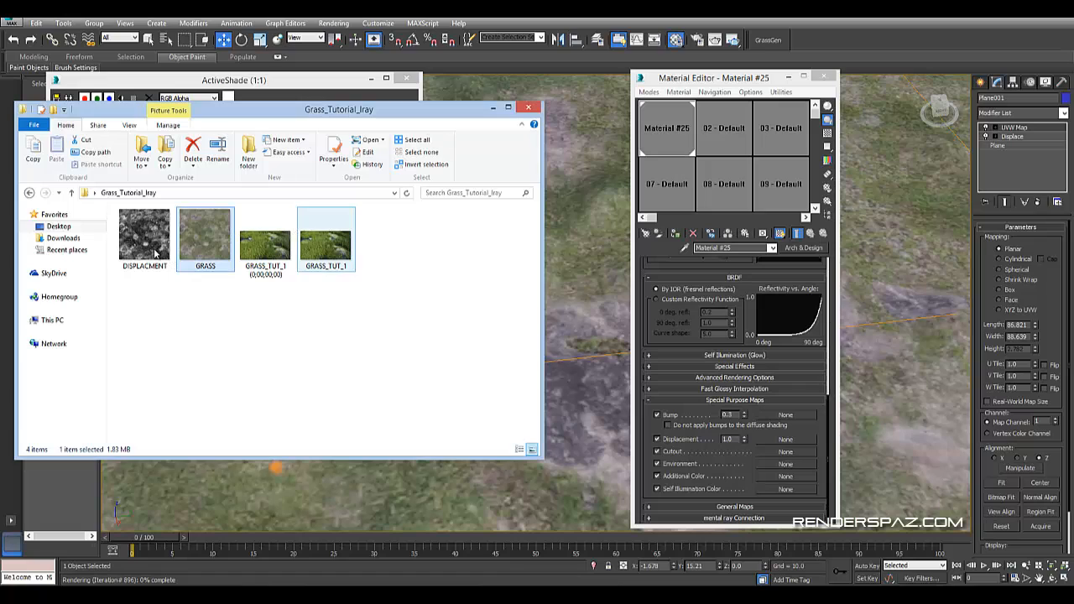
left_click_drag(148, 238, 807, 443)
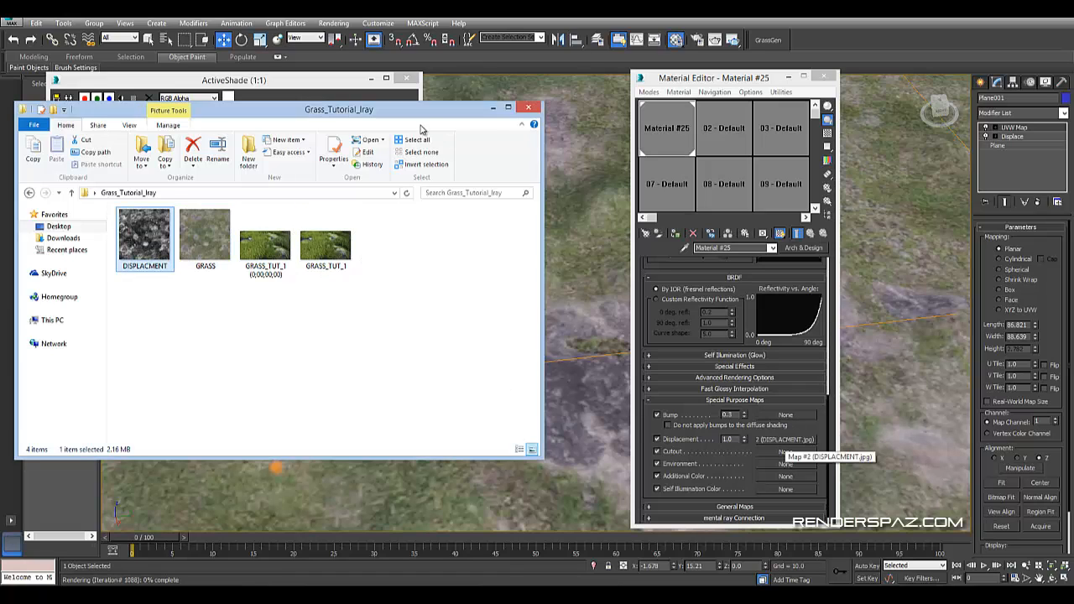
left_click_drag(126, 263, 782, 417)
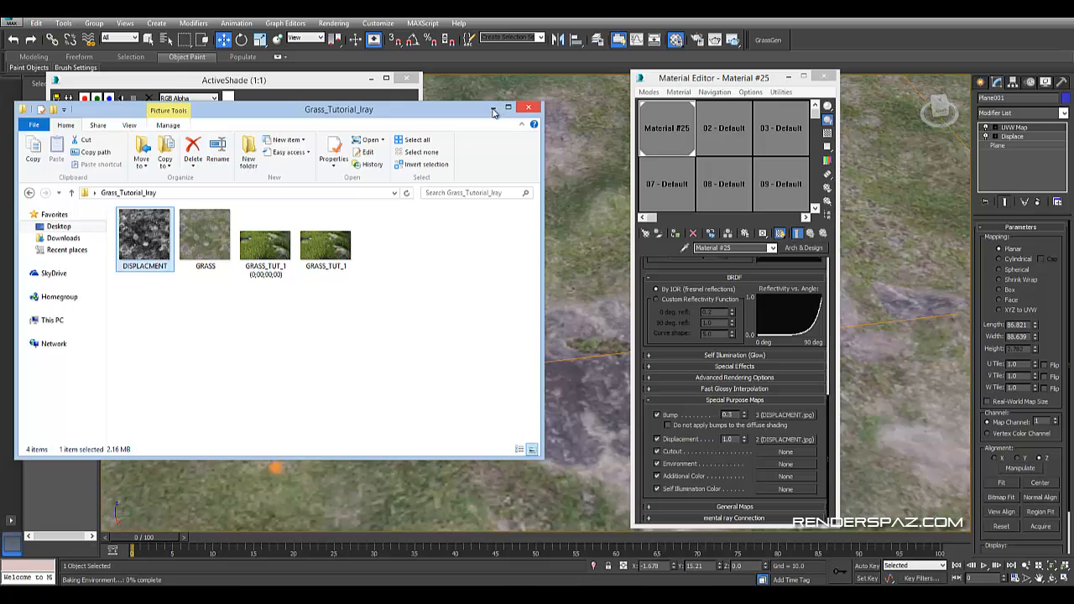
left_click(493, 111)
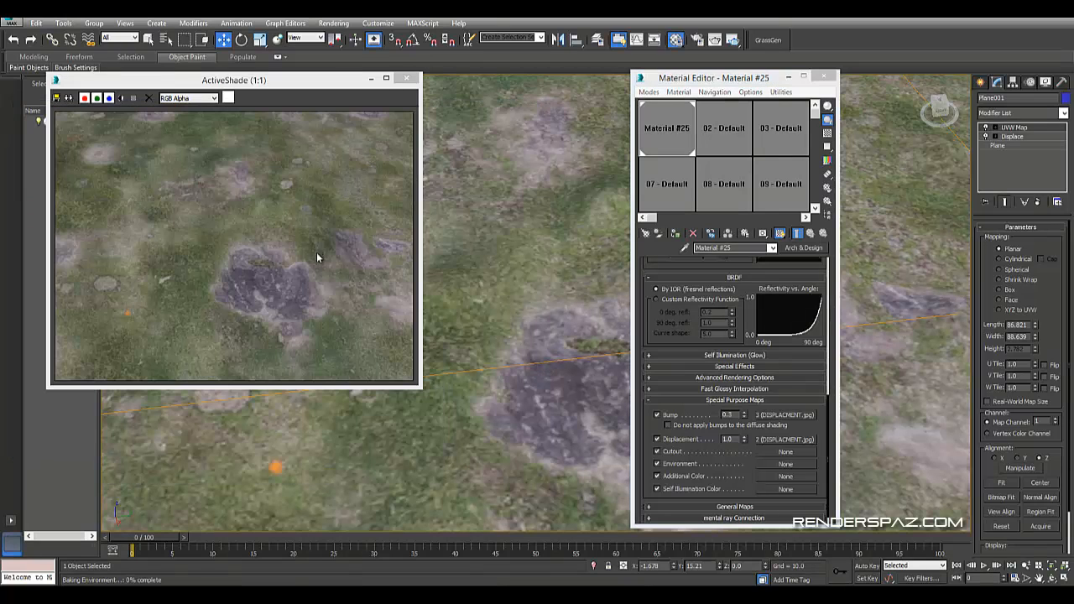
left_click(349, 289)
middle_click_drag(502, 470, 504, 453, "alt")
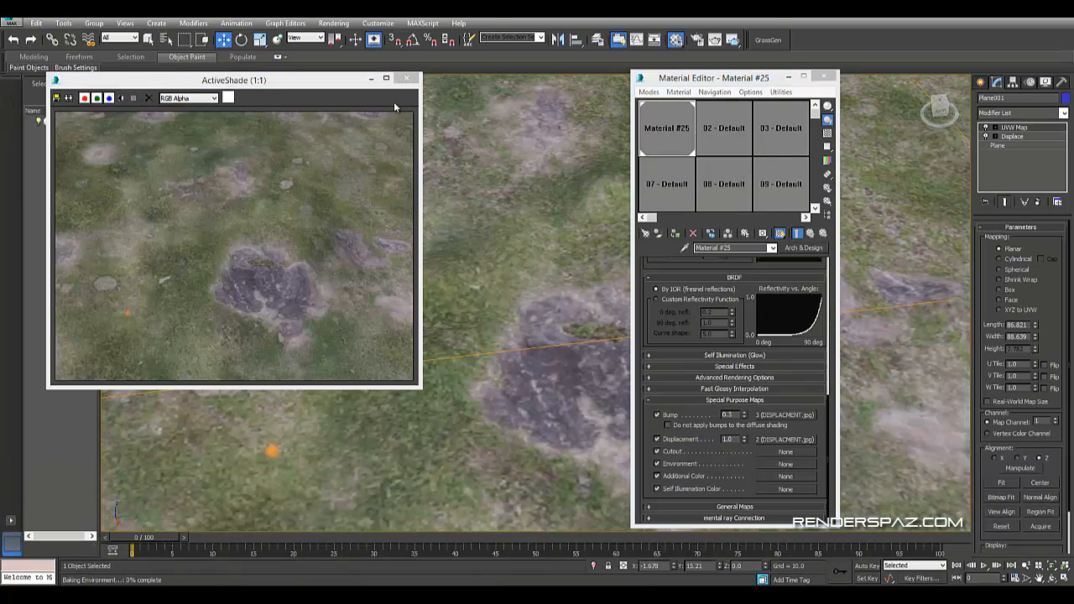
left_click(361, 79)
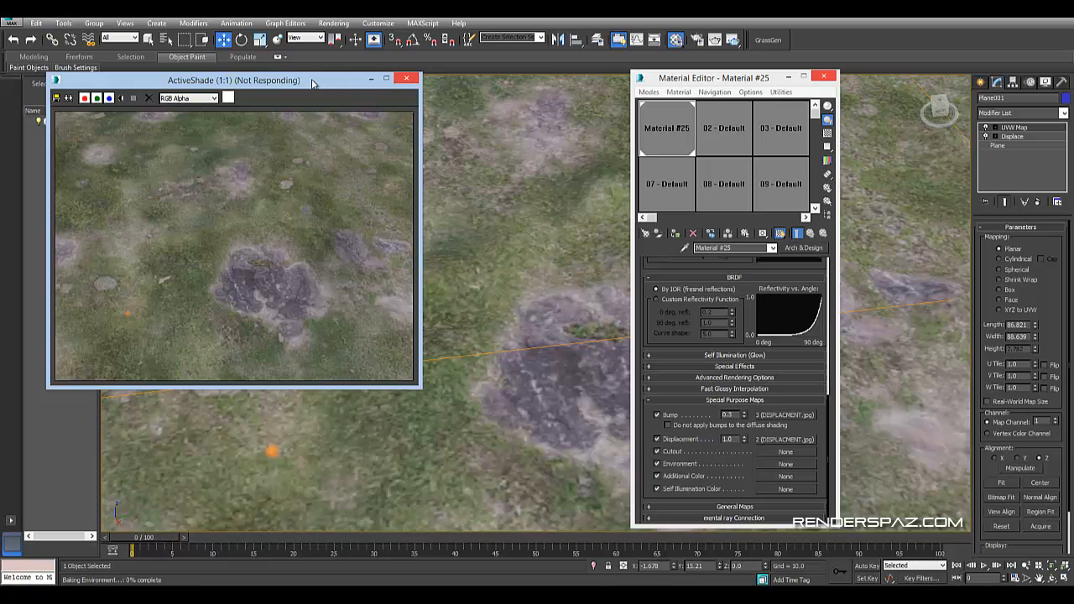
left_click_drag(314, 83, 434, 170)
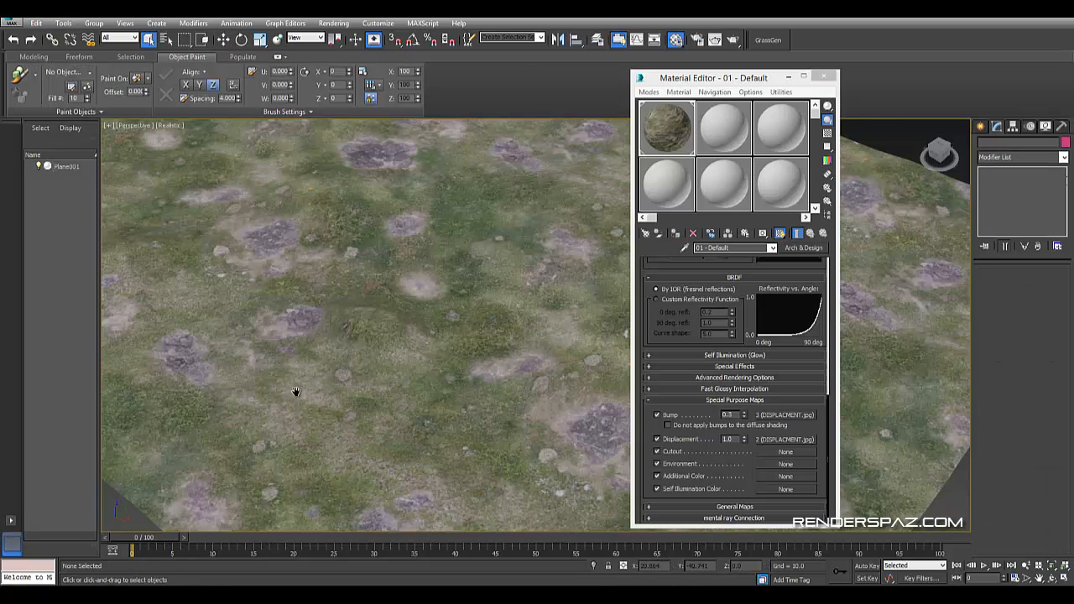
Render the perspective view of the ground plane to check the displacement, and stop the render early
middle_click_drag(468, 315, 390, 322)
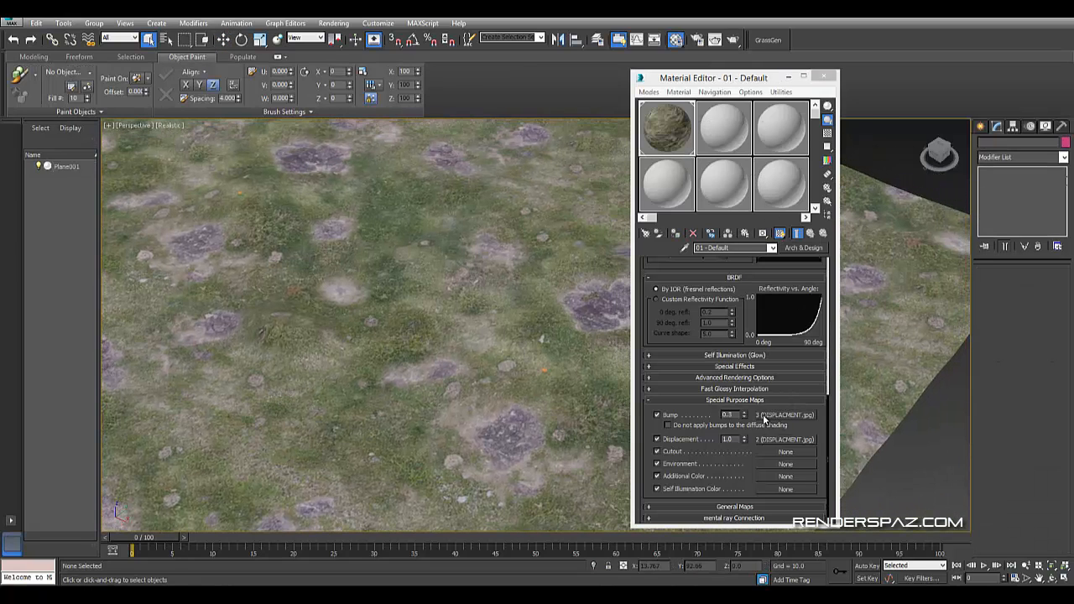
left_click(333, 23)
left_click(342, 37)
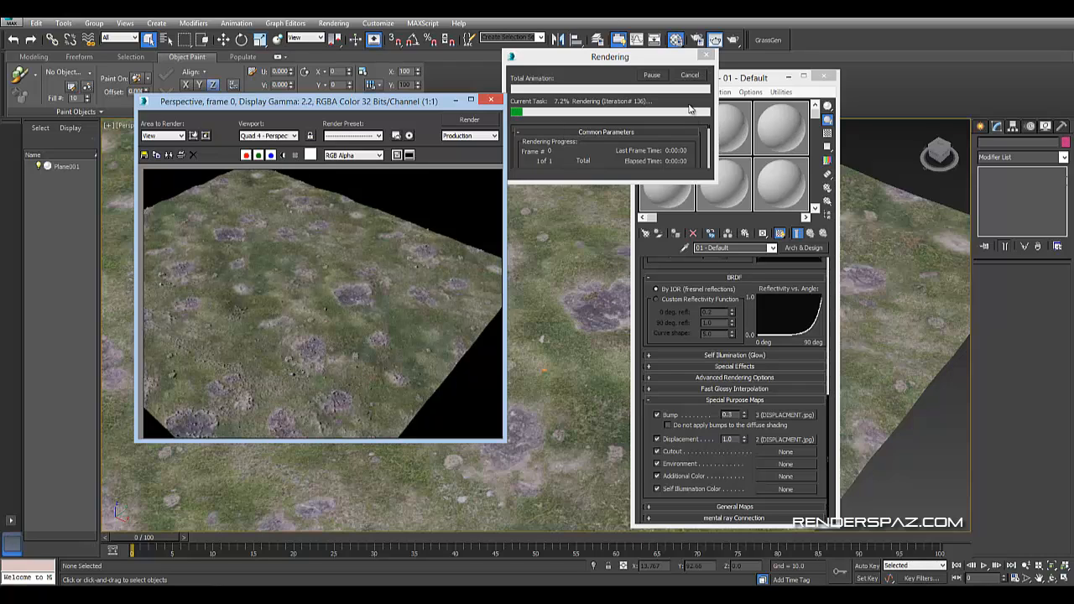
left_click(690, 76)
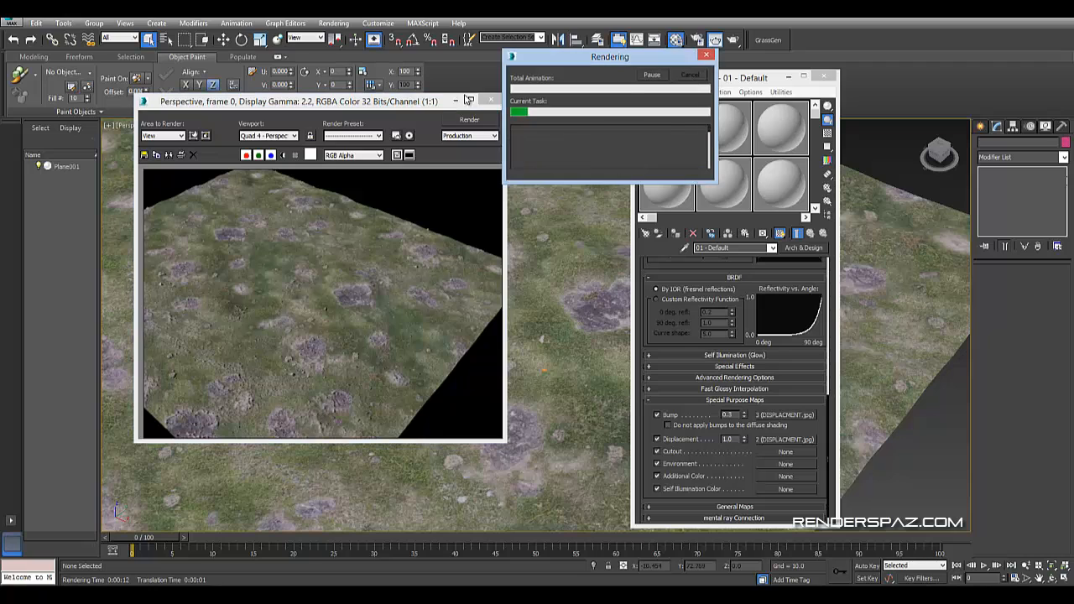
Switch the render setup to ActiveShade mode, start the interactive render, close the earlier render and minimize the Material Editor
left_click(334, 23)
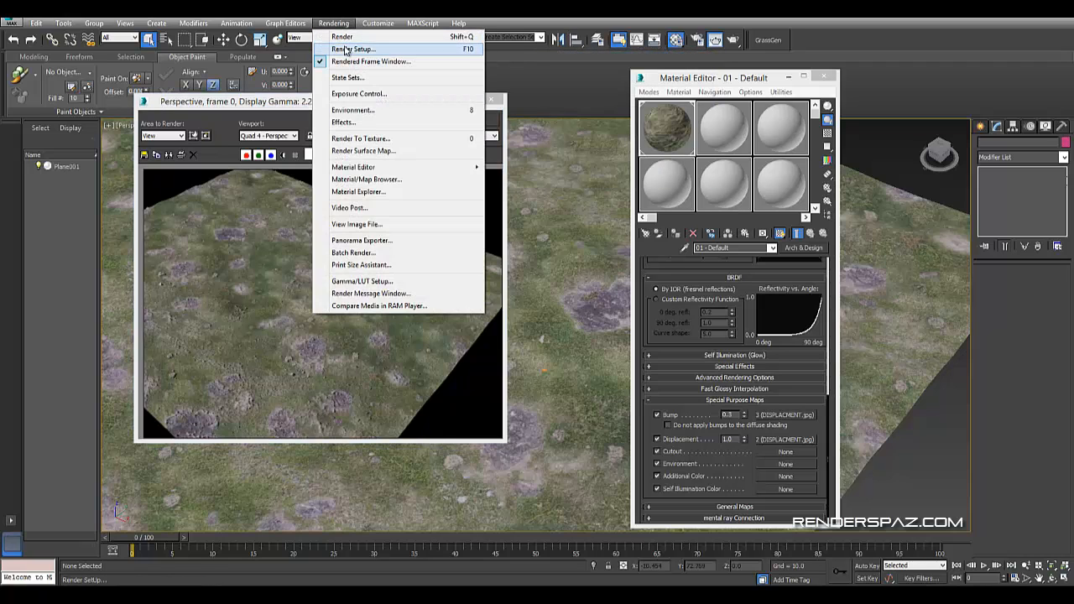
left_click(353, 49)
scroll(531, 330, "down", 5)
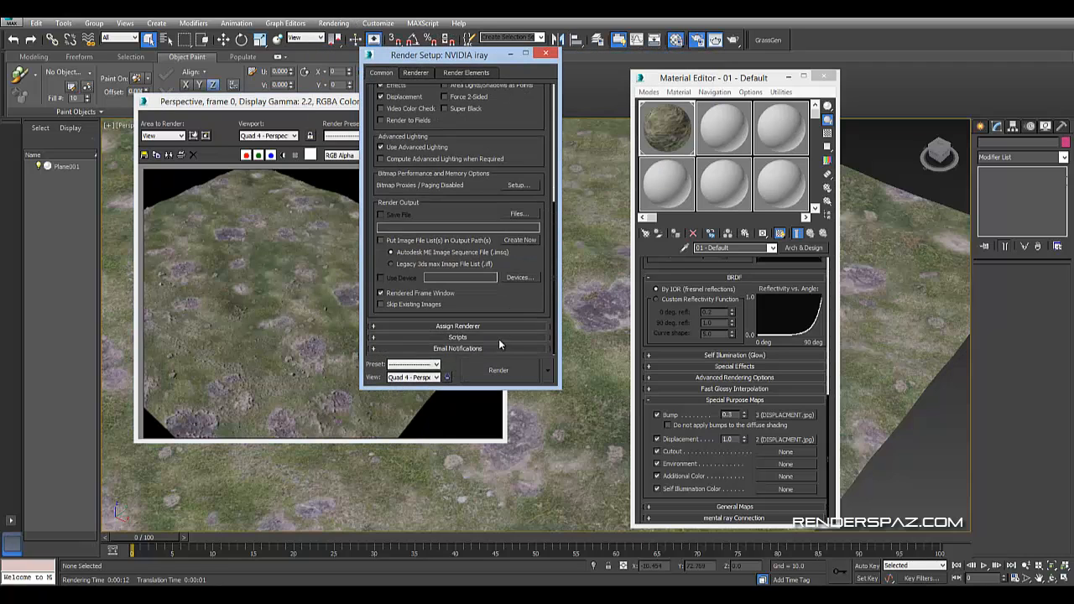
left_click(503, 328)
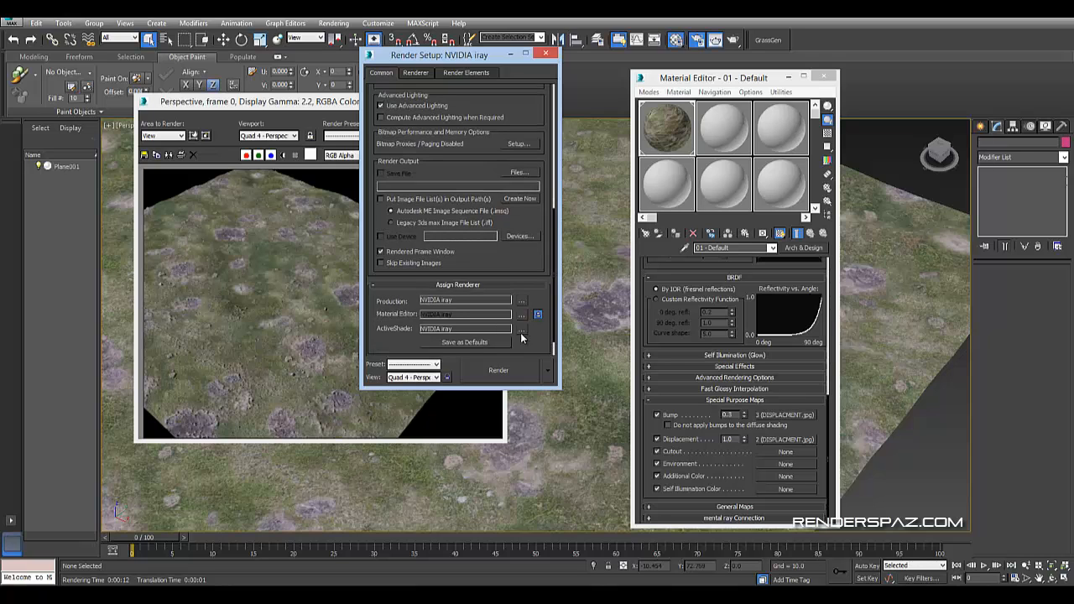
left_click(547, 375)
left_click(564, 415)
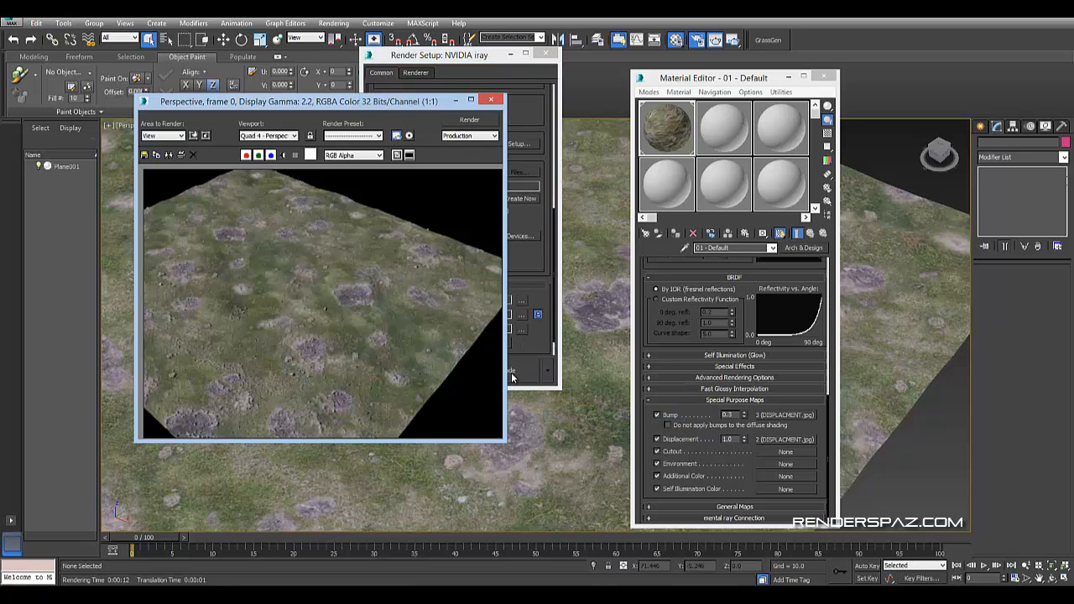
left_click(521, 374)
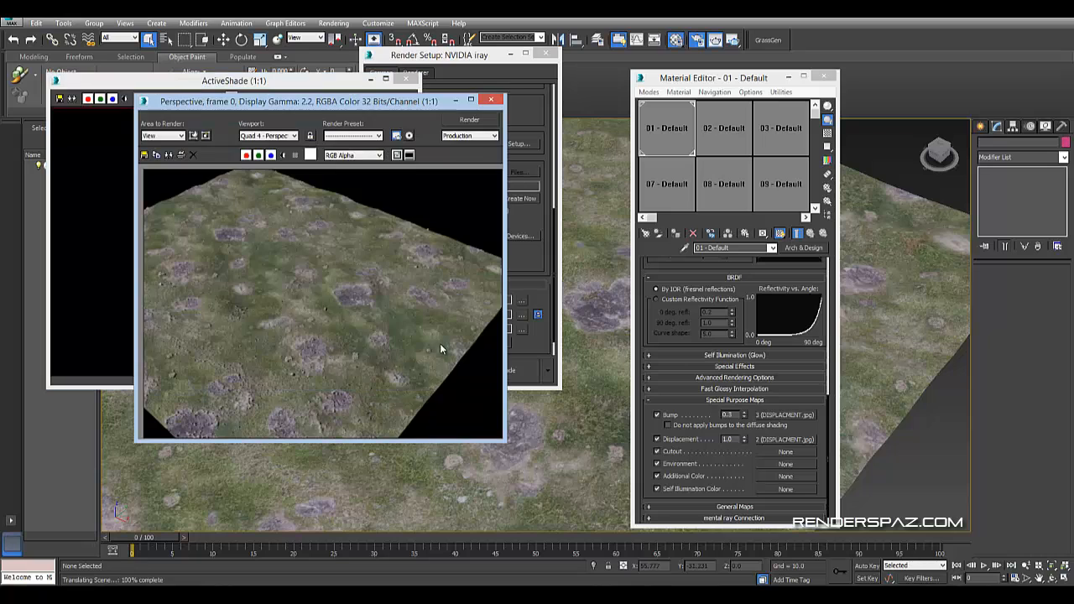
left_click(490, 100)
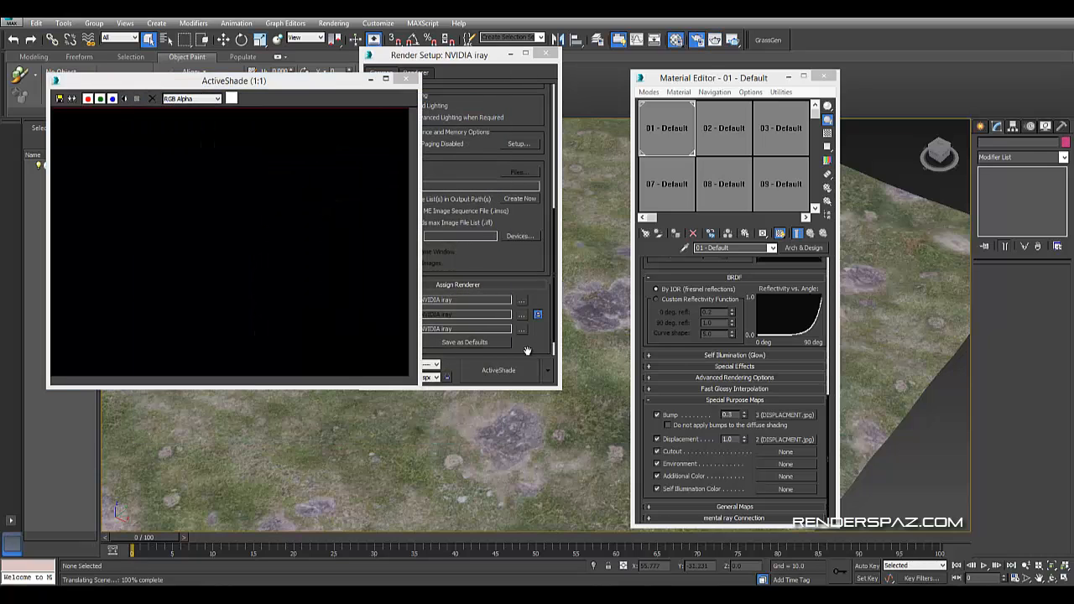
left_click(790, 77)
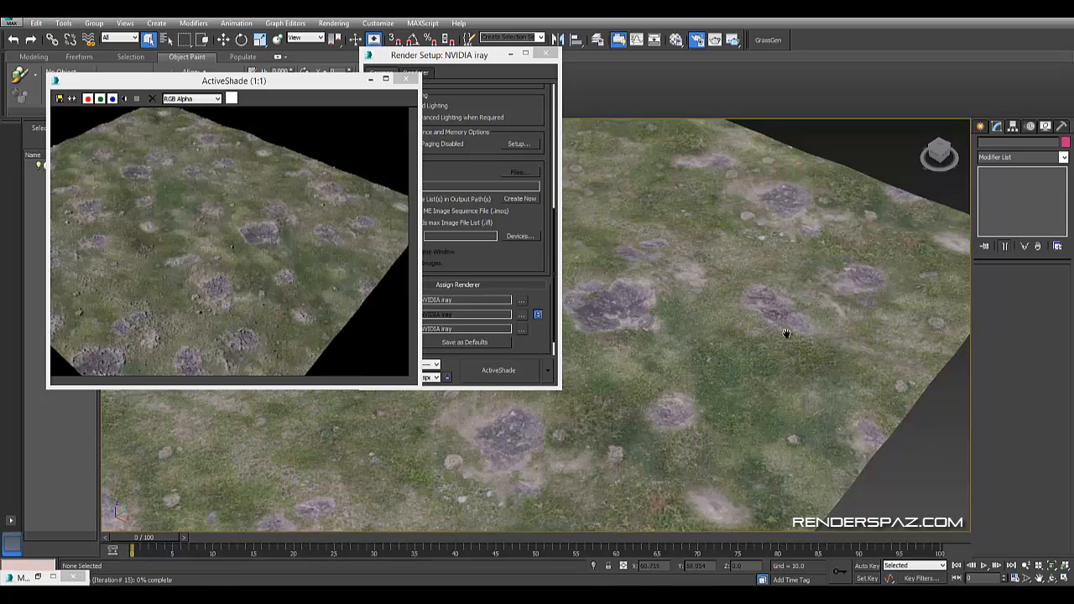
Inspect the rocky ground in ActiveShade and set the material's displacement to 0.5 and bump to 1.0
middle_click_drag(702, 400, 856, 340)
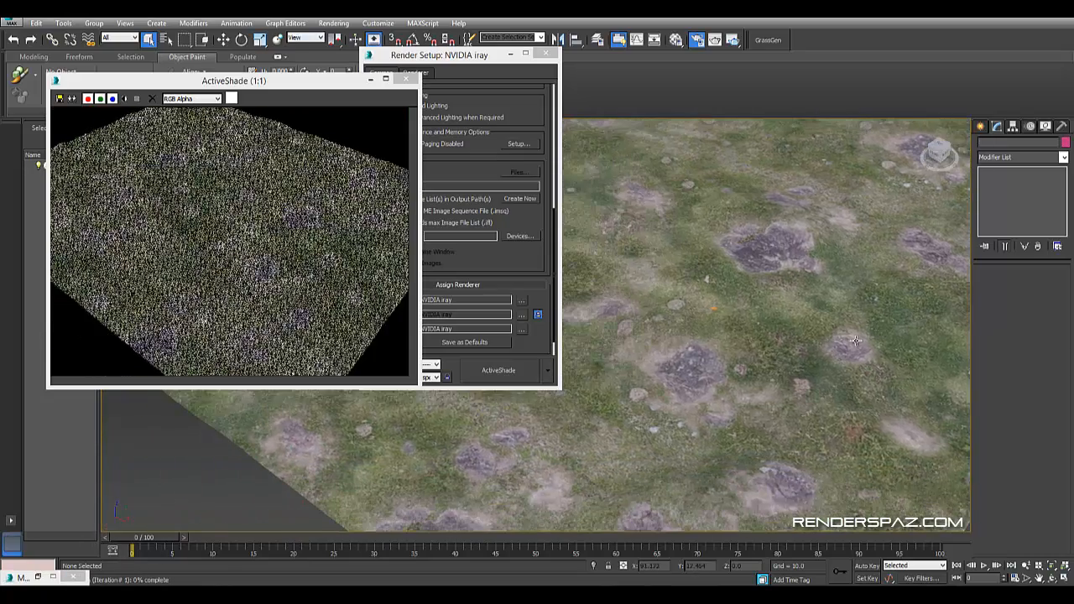
scroll(760, 420, "up", 3)
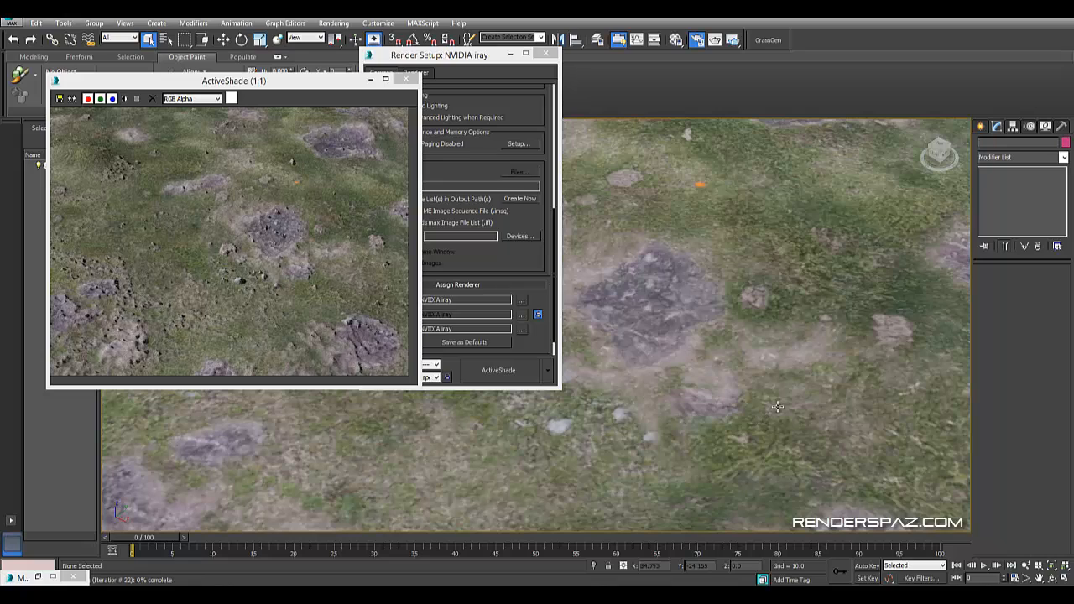
scroll(778, 407, "down", 3)
scroll(736, 413, "up", 3)
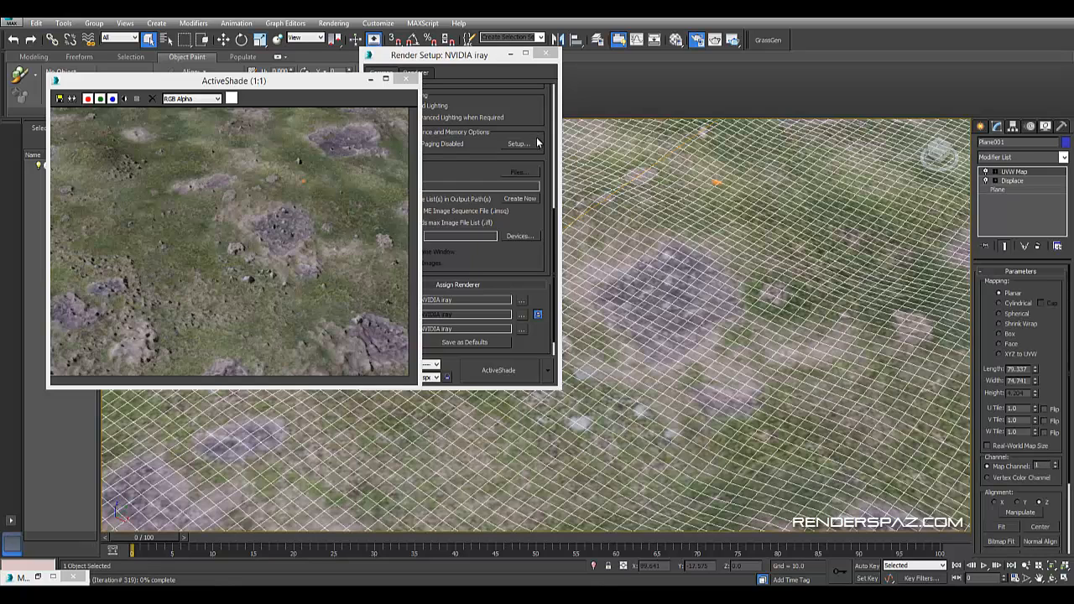
key("m")
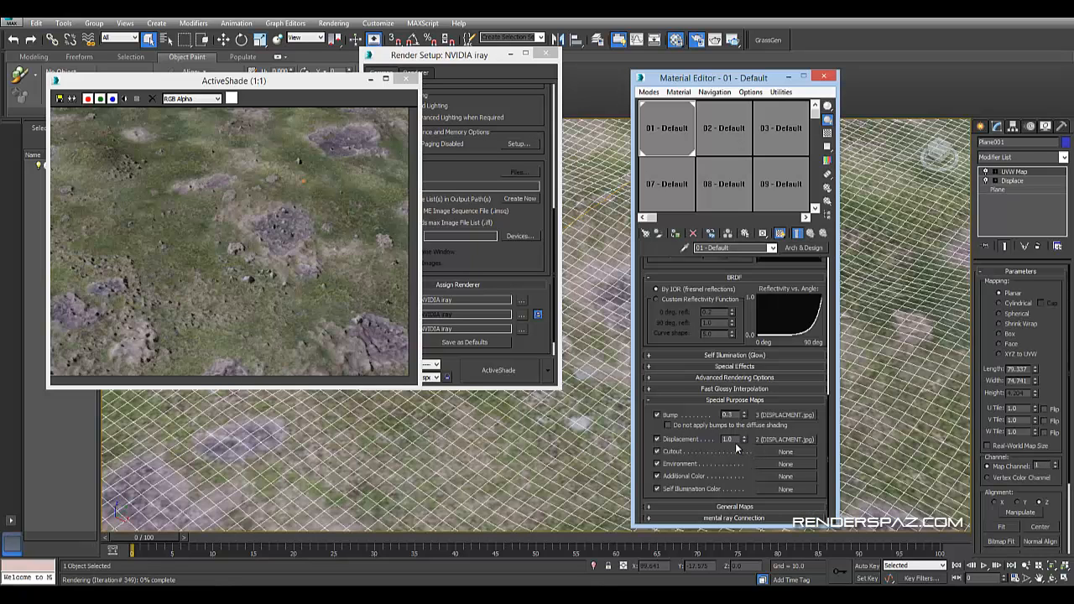
left_click_drag(735, 441, 378, 436)
type("0.5")
key("Return")
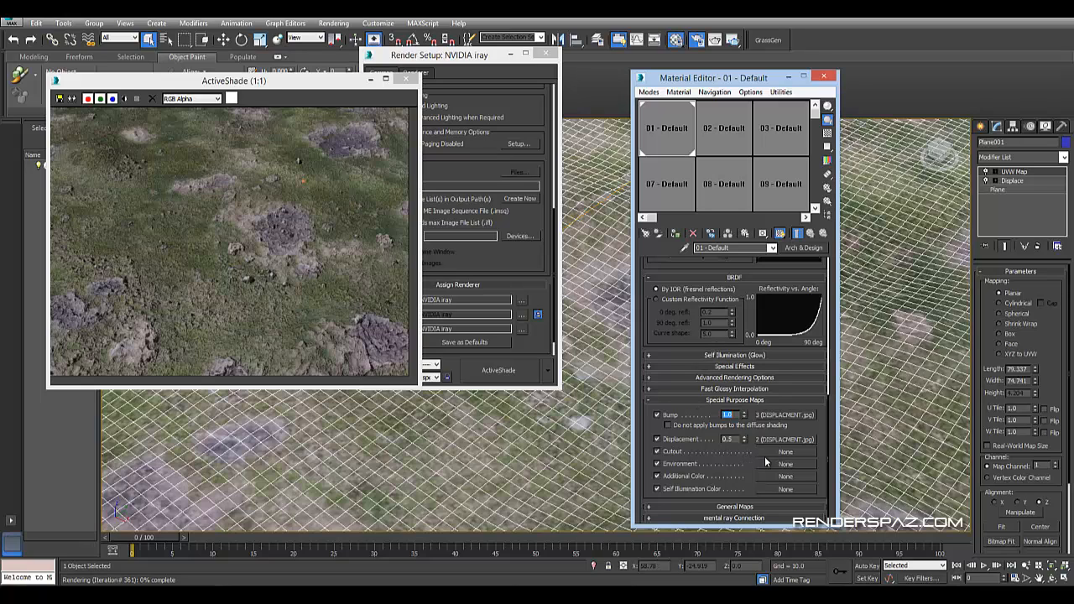
Set the blur of the ground material's displacement bitmap to 20 and check the smoother ground in ActiveShade
left_click(781, 438)
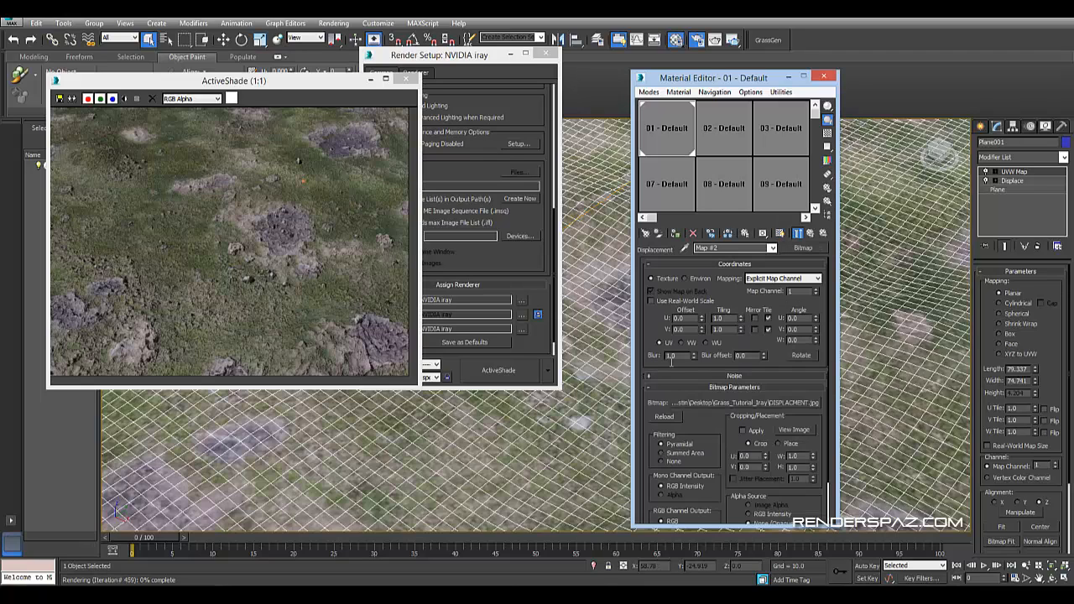
left_click_drag(680, 356, 595, 363)
key("BackSpace")
type("20")
key("Return")
left_click(516, 460)
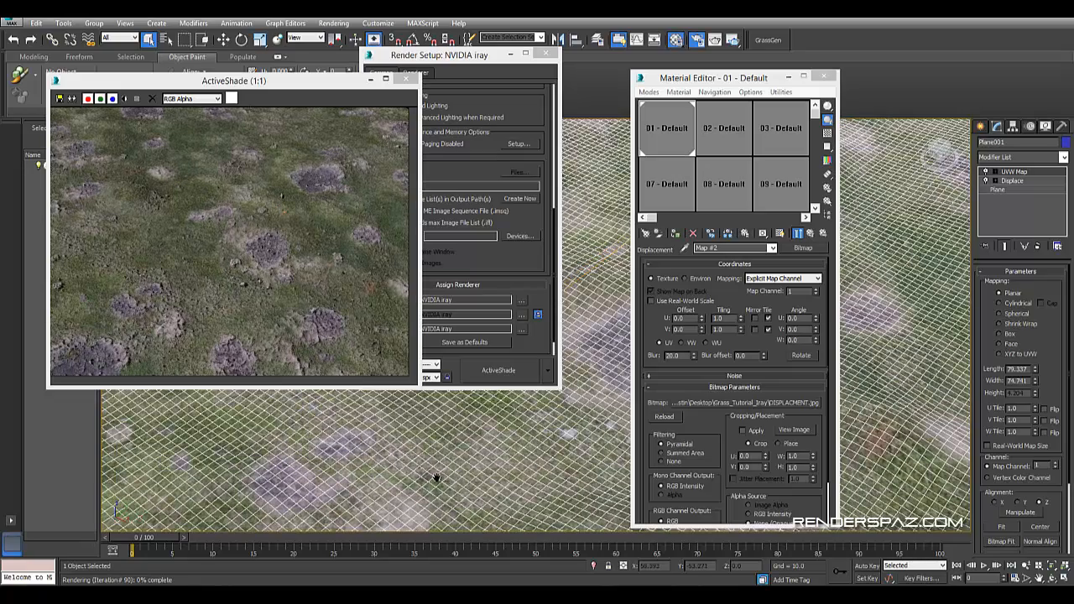
middle_click_drag(436, 477, 467, 505)
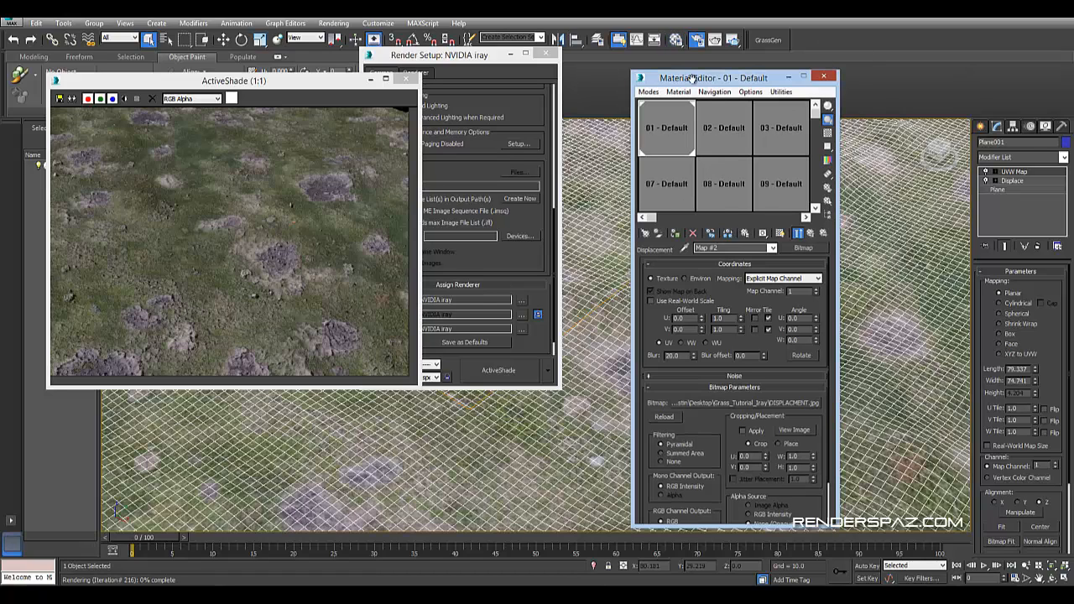
Close the Material Editor and the render windows, and deselect the ground plane
left_click(823, 77)
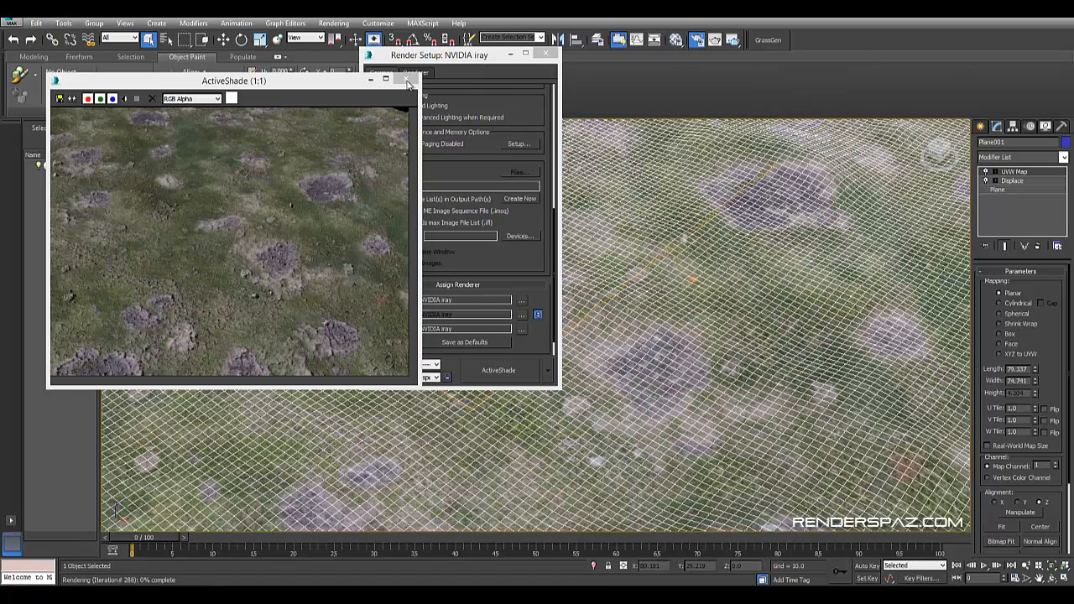
left_click(542, 55)
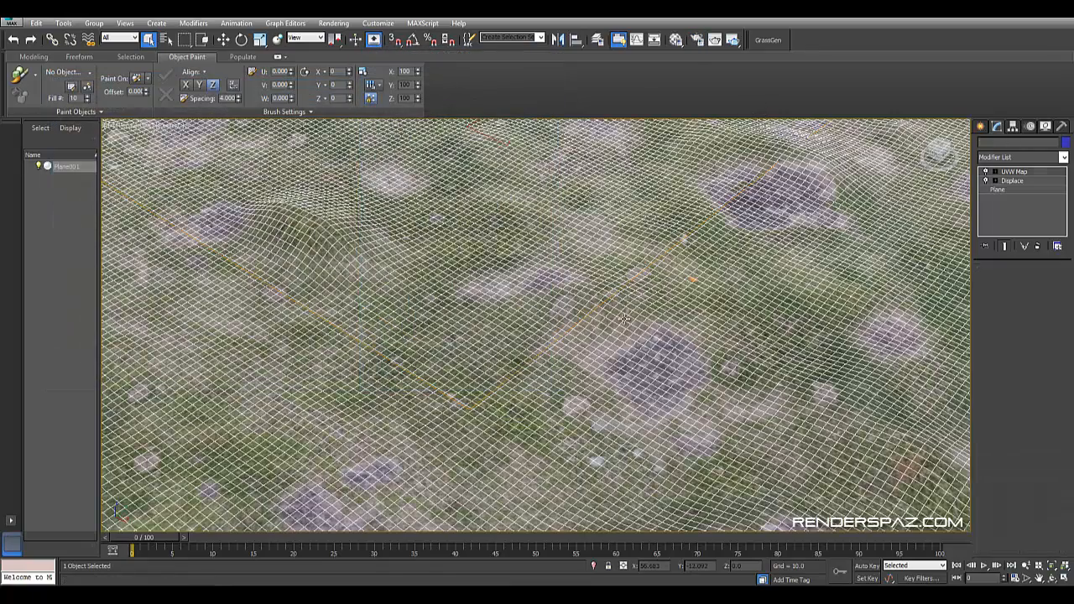
key("z")
left_click(818, 332)
scroll(609, 390, "up", 5)
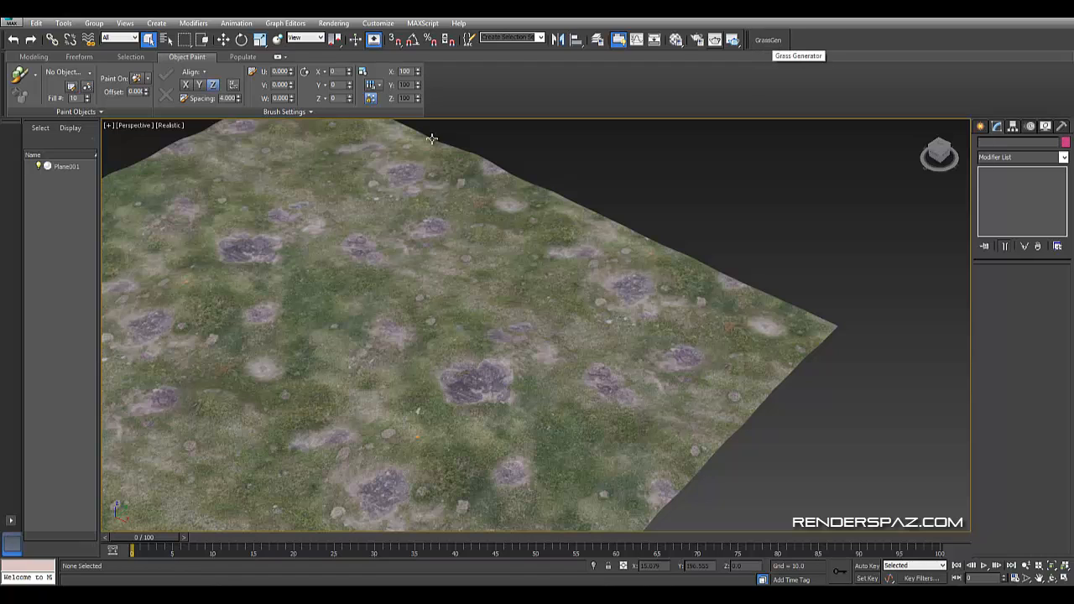
Open the Grass Generator script and place its window beside the ground plane
left_click(768, 39)
left_click_drag(69, 102, 170, 167)
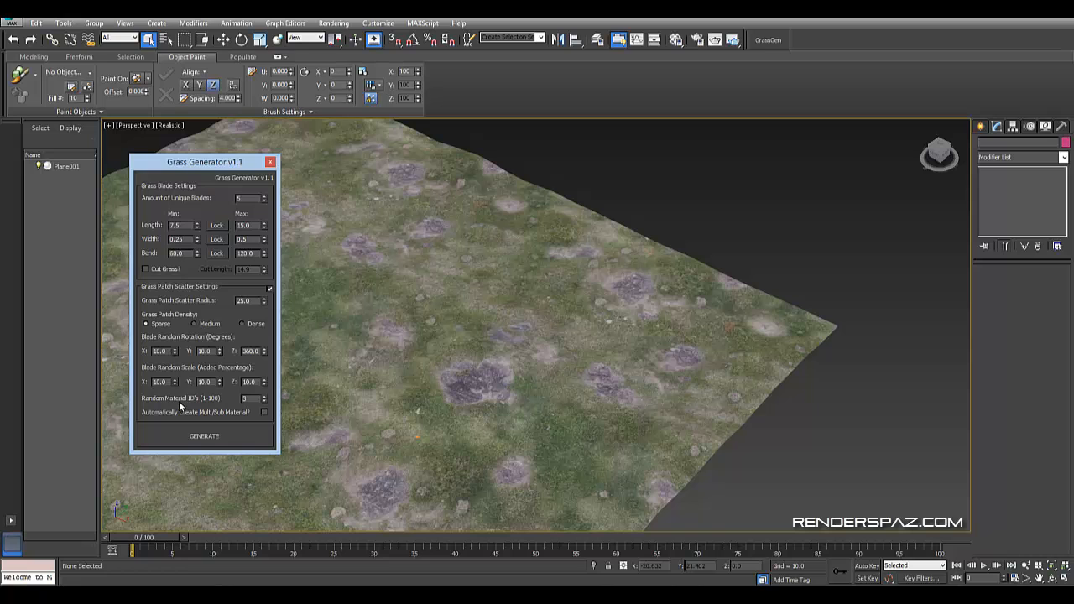
left_click_drag(196, 168, 265, 191)
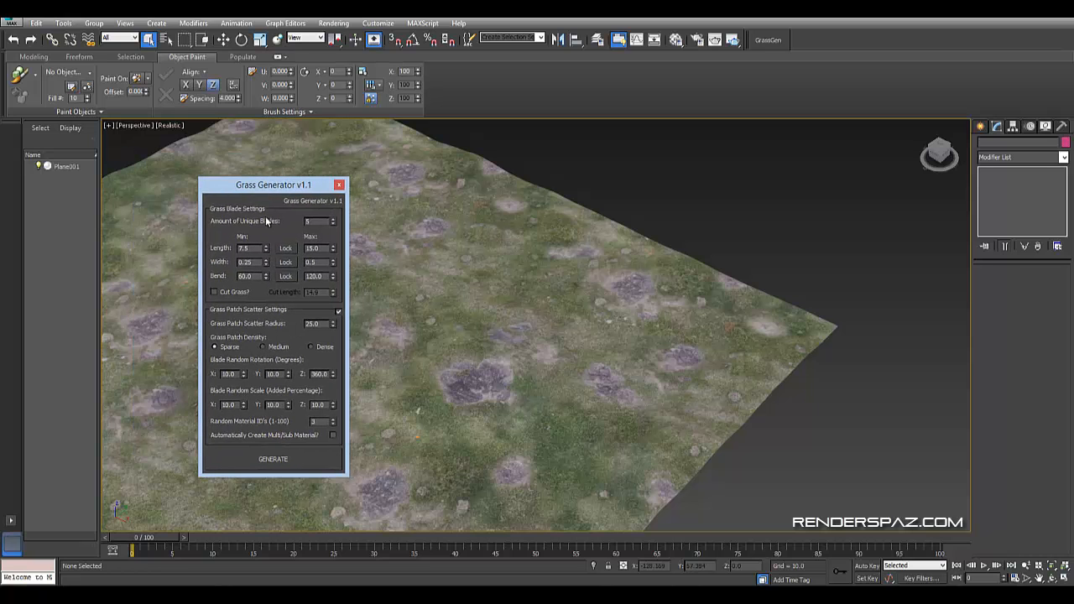
middle_click_drag(597, 377, 503, 429, "alt")
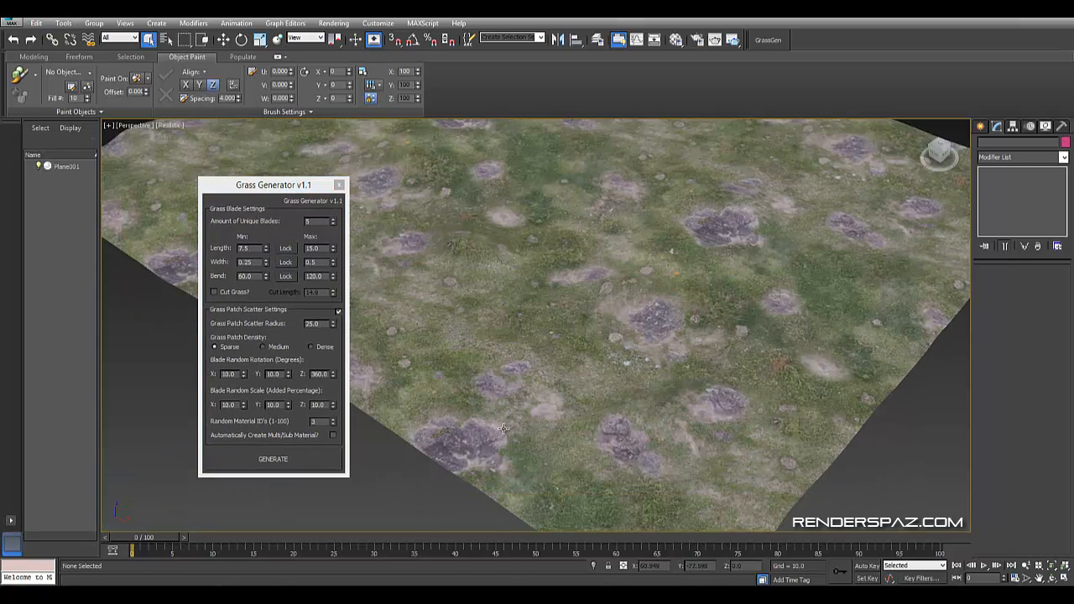
left_click(504, 429)
left_click(421, 476)
middle_click_drag(772, 335, 651, 396)
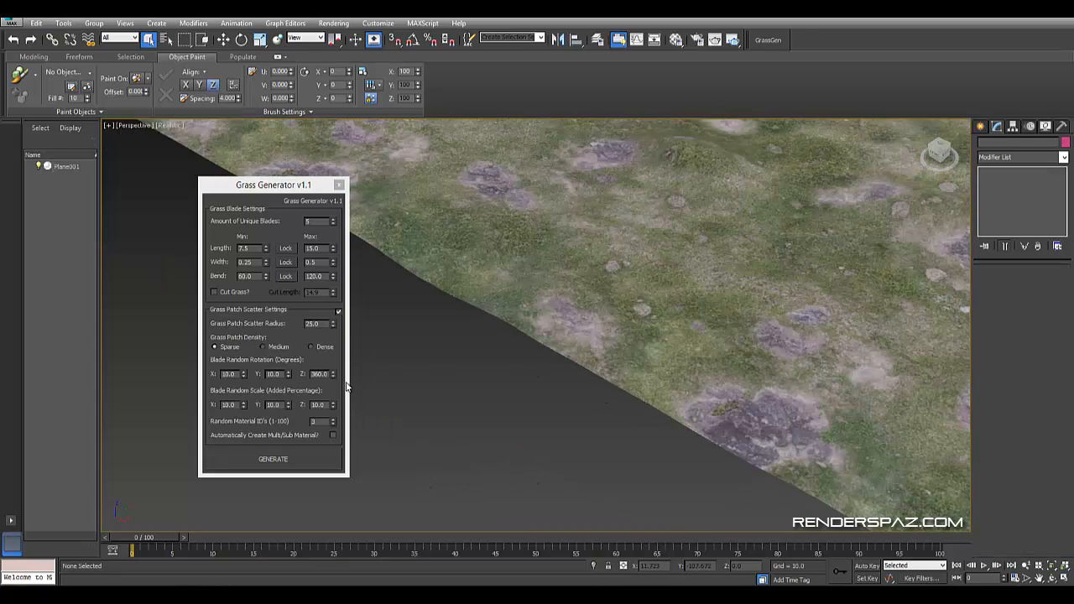
Generate a sparse test grass patch with a scatter radius of 25, inspect its blades and delete it
left_click(294, 461)
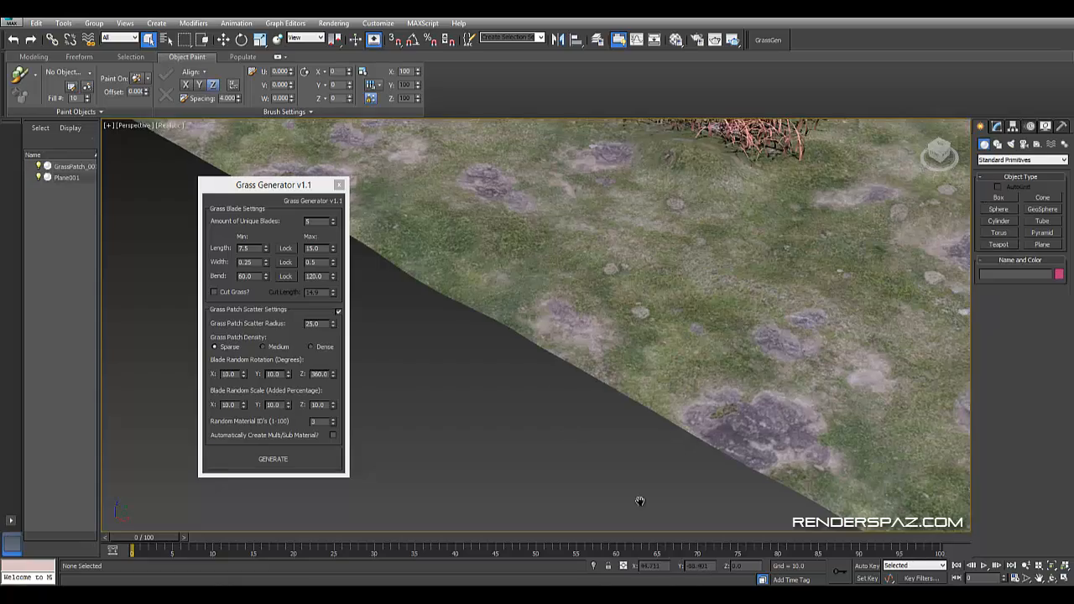
middle_click_drag(725, 194, 619, 423)
scroll(619, 423, "up", 4)
middle_click_drag(713, 222, 552, 511)
scroll(549, 352, "up", 6)
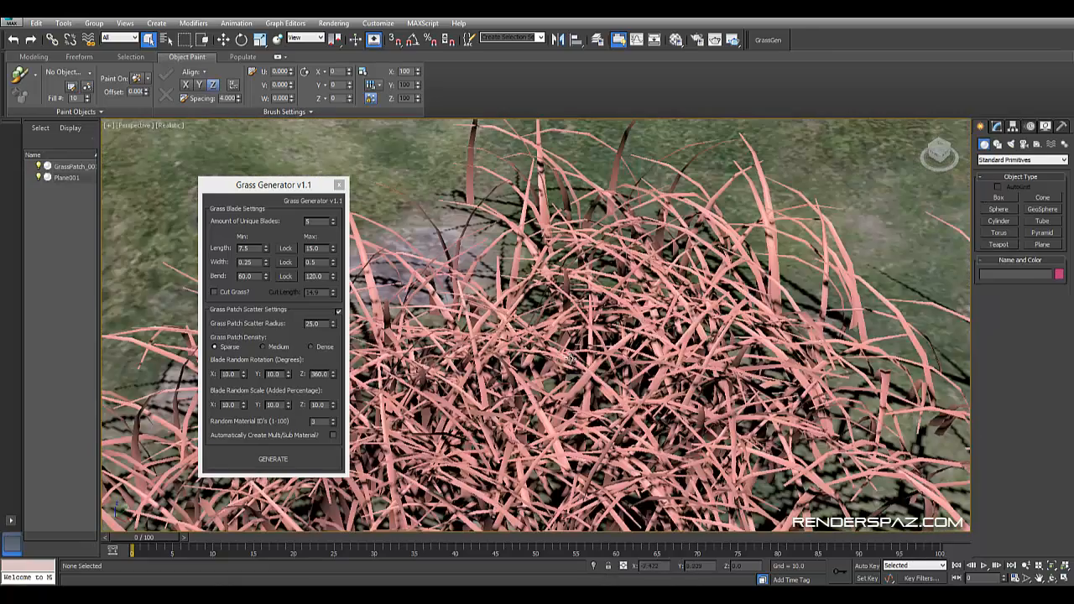
left_click(570, 359)
scroll(570, 359, "down", 5)
middle_click_drag(619, 416, 594, 338)
scroll(594, 339, "down", 3)
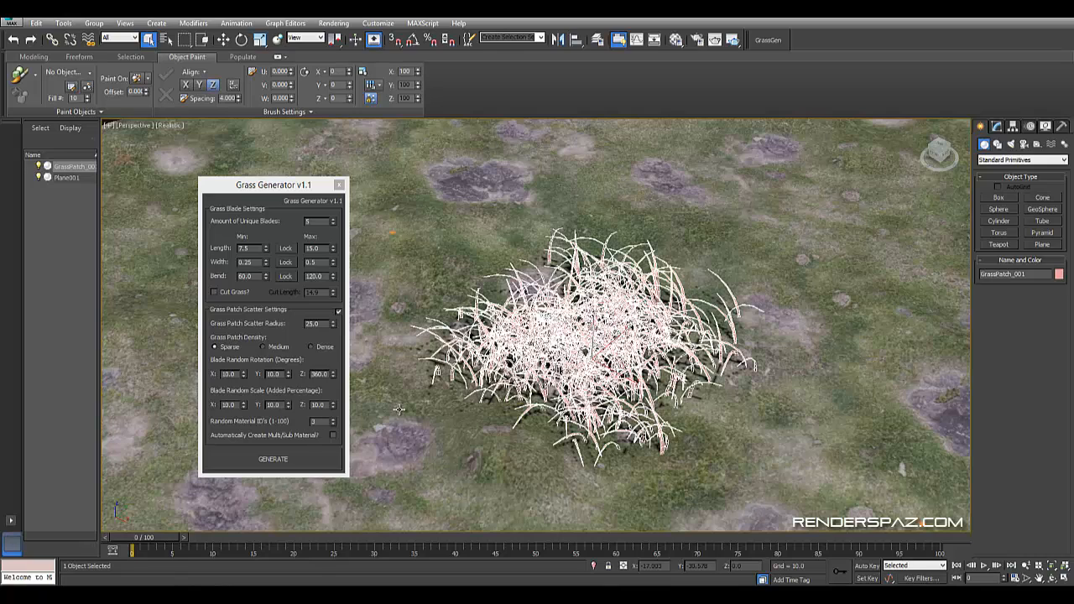
key("Delete")
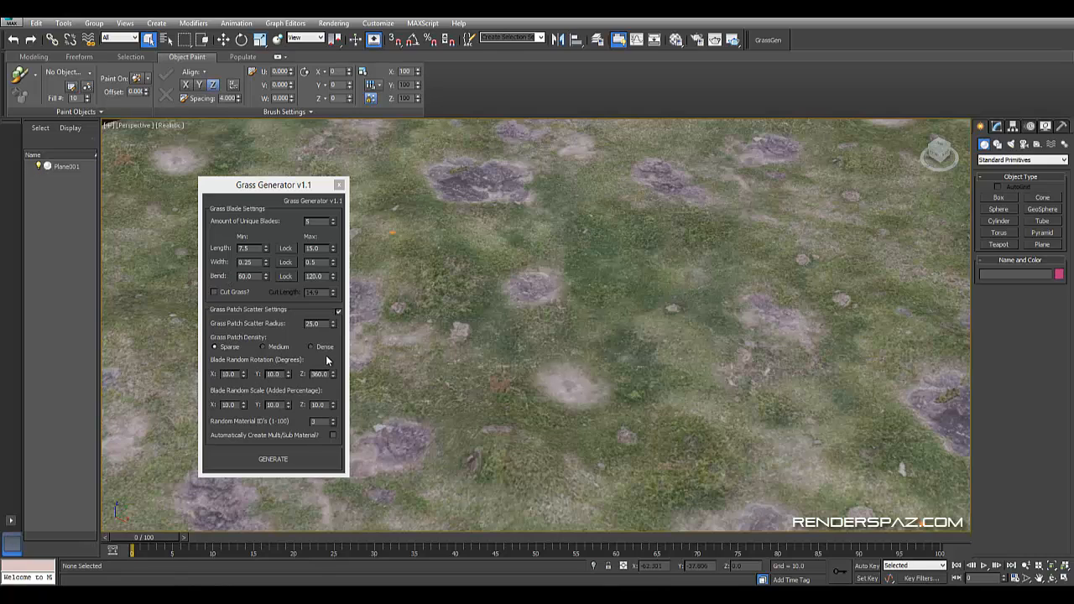
Generate a test grass patch with Dense patch density and delete it
left_click(311, 346)
left_click(298, 467)
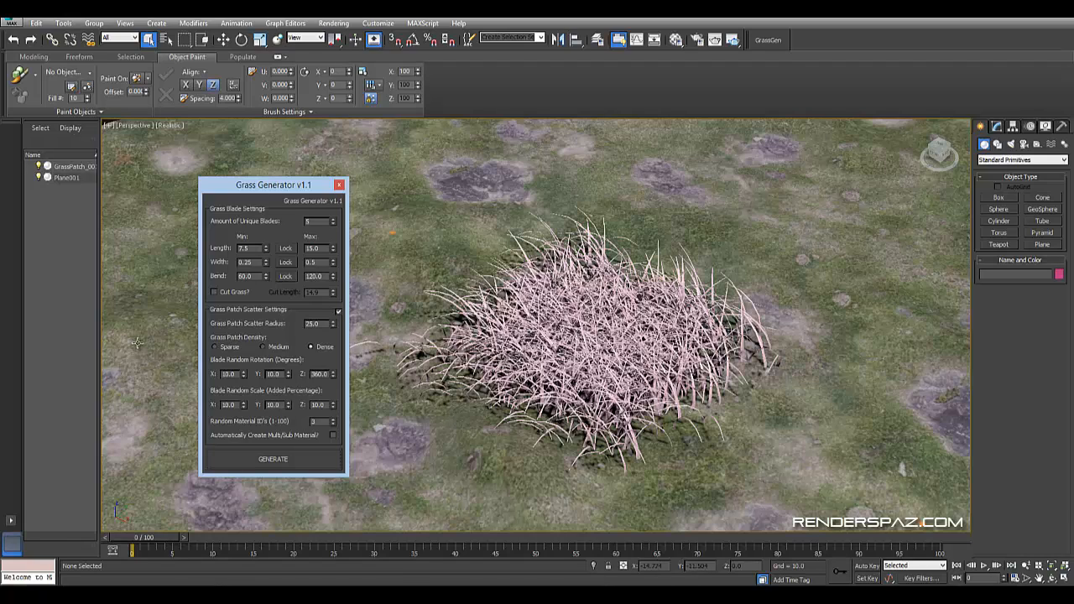
right_click(567, 310)
left_click(504, 319)
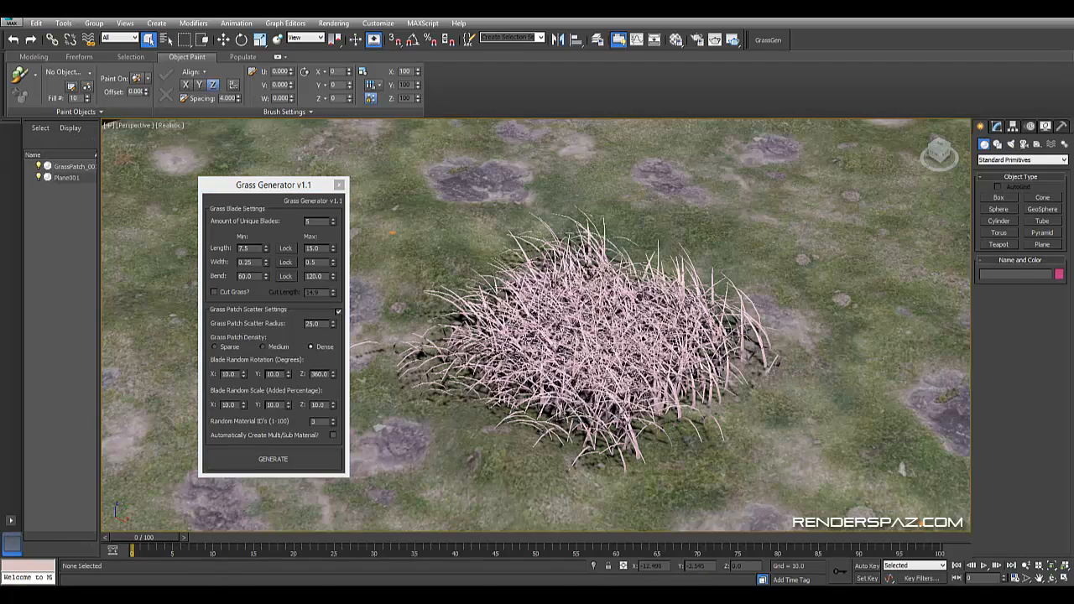
key("Delete")
Generate a Sparse grass patch with a scatter radius of 50, inspect its coverage and delete it
left_click(213, 345)
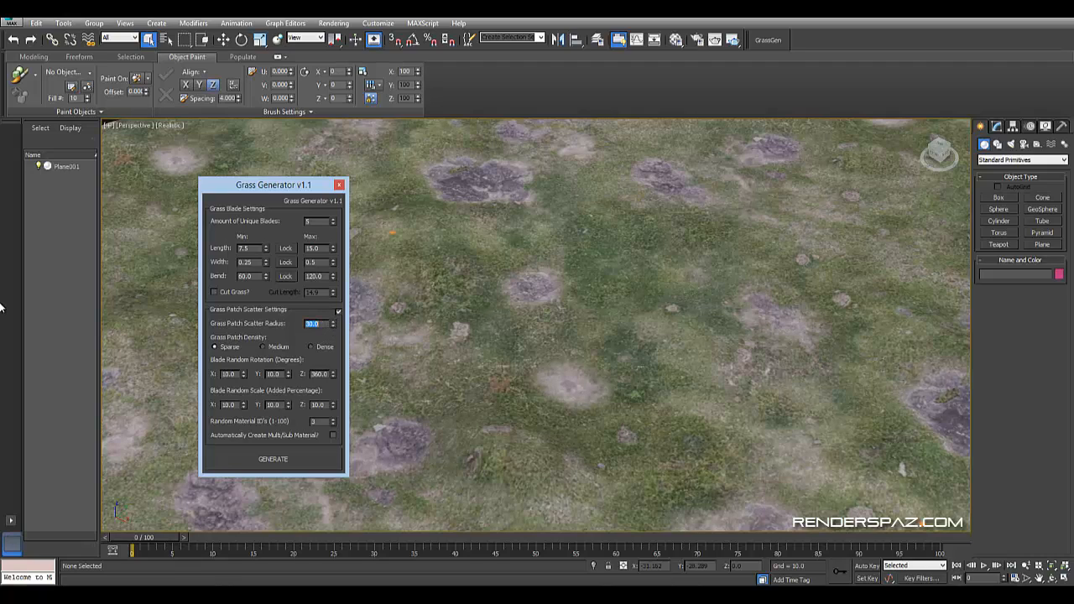
type("50")
left_click(308, 467)
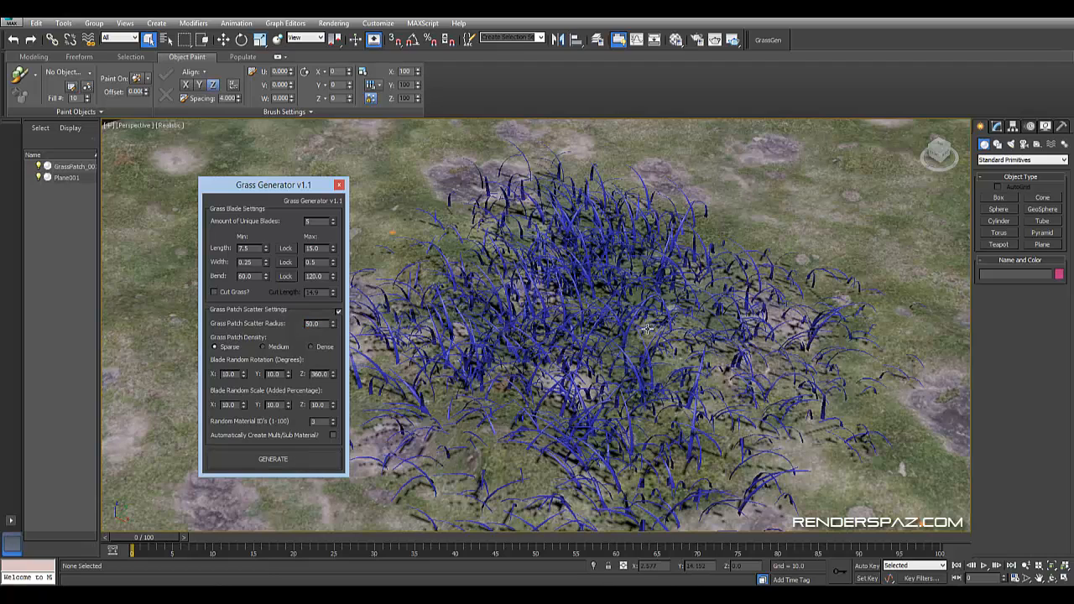
scroll(647, 328, "down", 5)
scroll(642, 315, "up", 3)
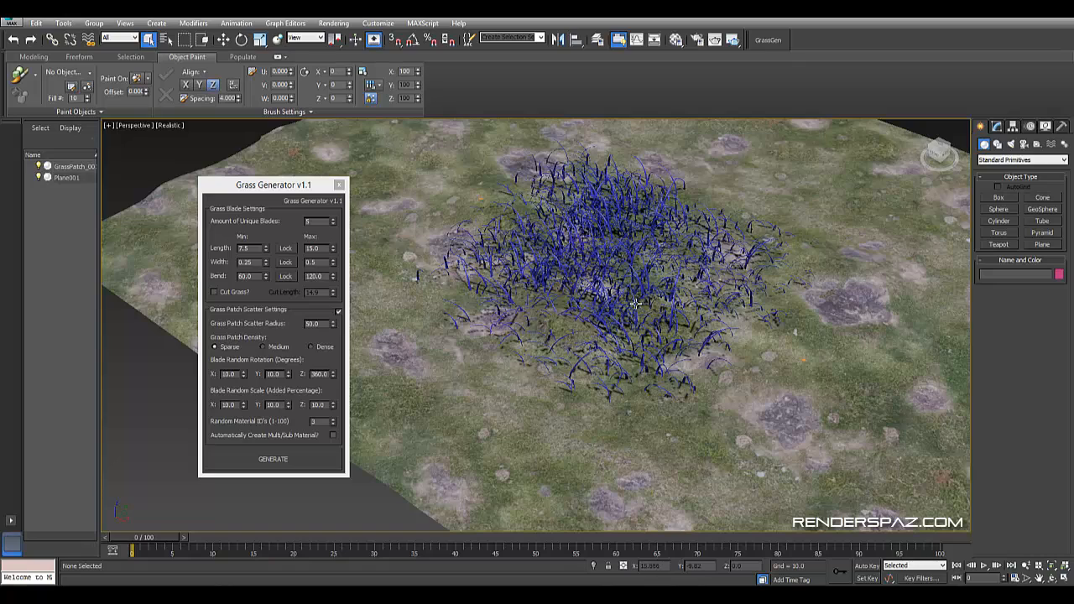
scroll(636, 304, "up", 5)
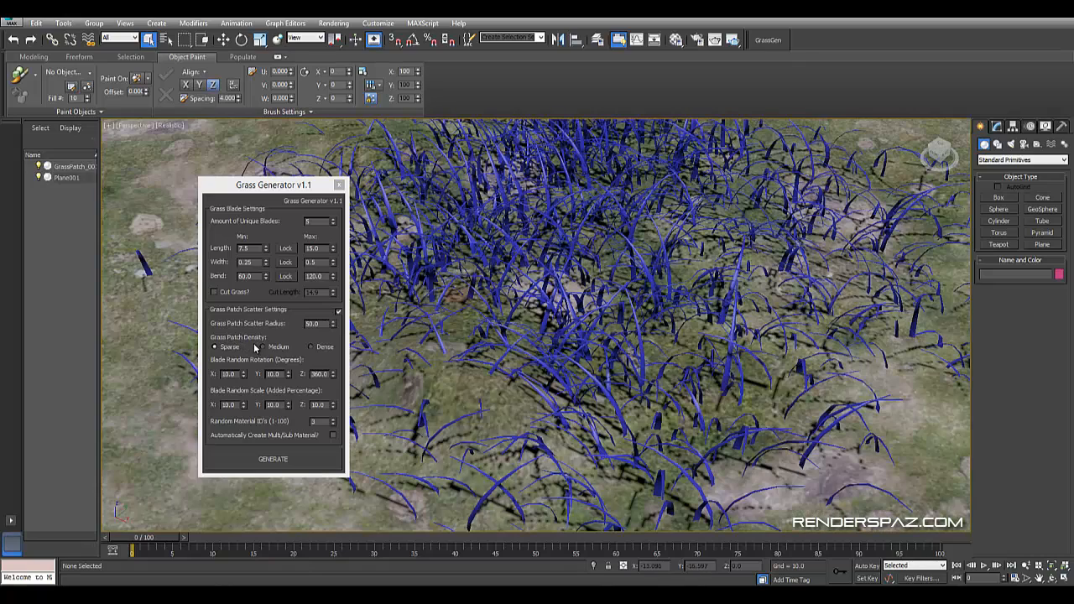
right_click(488, 317)
left_click(618, 266)
left_click(651, 297)
key("Delete")
Generate a grass patch with Medium density and inspect it on the ground from several angles
left_click(277, 346)
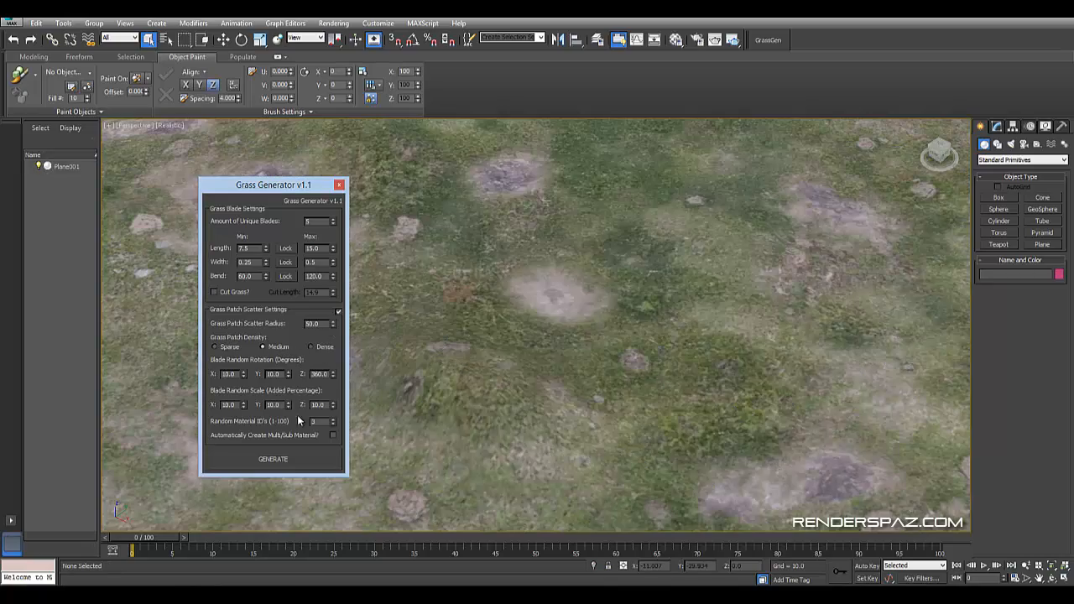
left_click(287, 462)
scroll(659, 294, "down", 5)
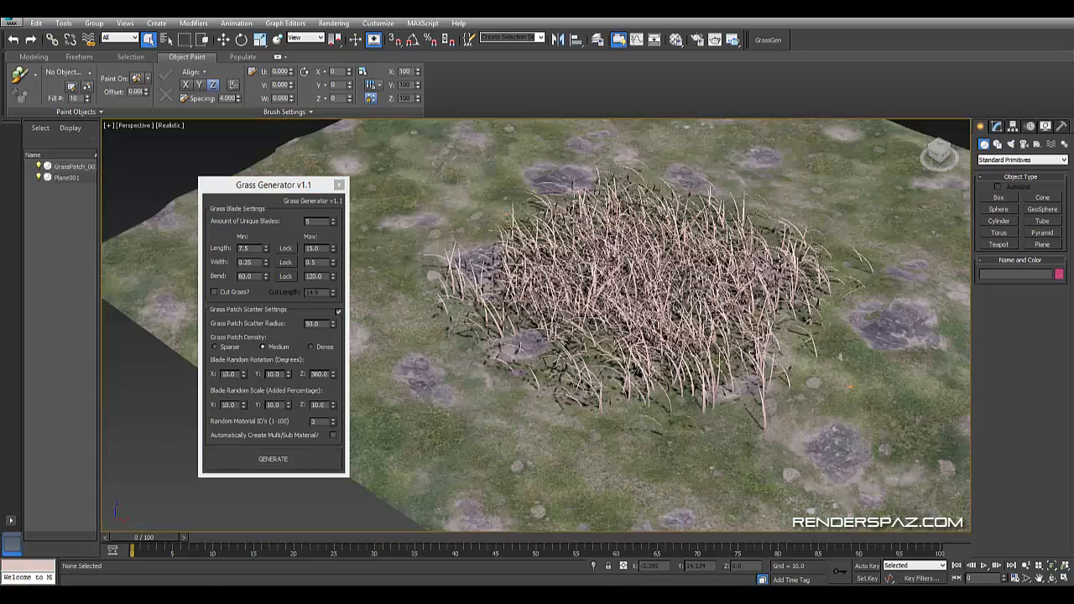
scroll(638, 286, "up", 2)
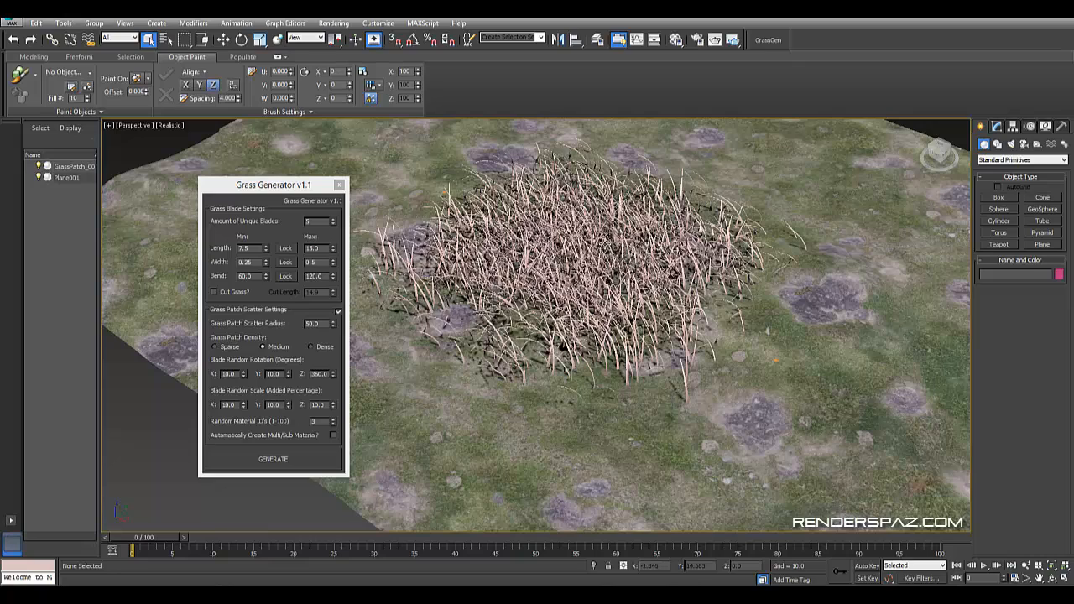
left_click(606, 245)
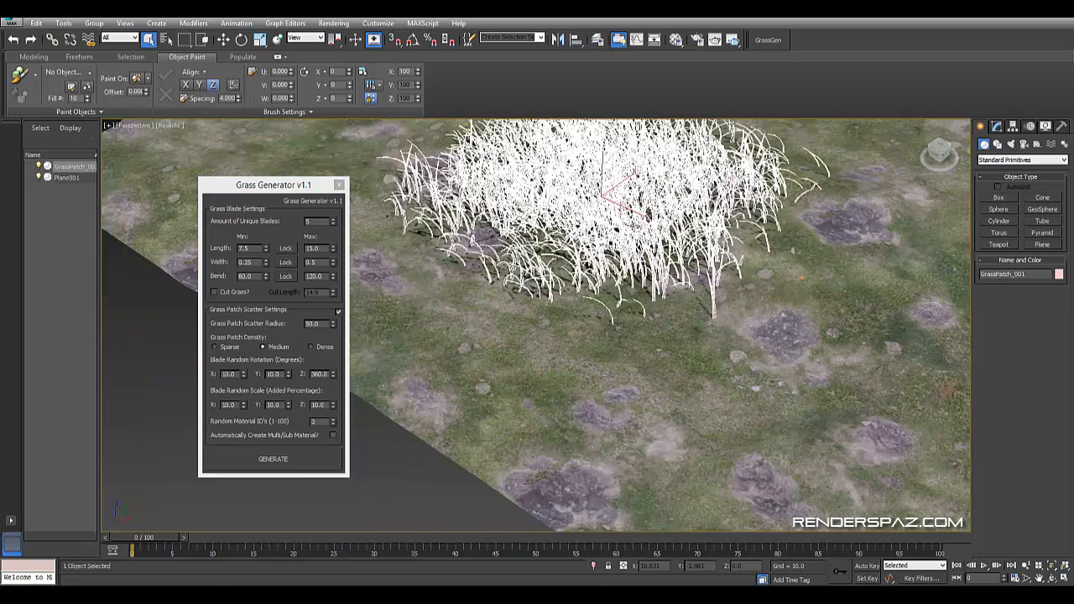
scroll(587, 336, "down", 4)
middle_click_drag(667, 297, 627, 288, "alt")
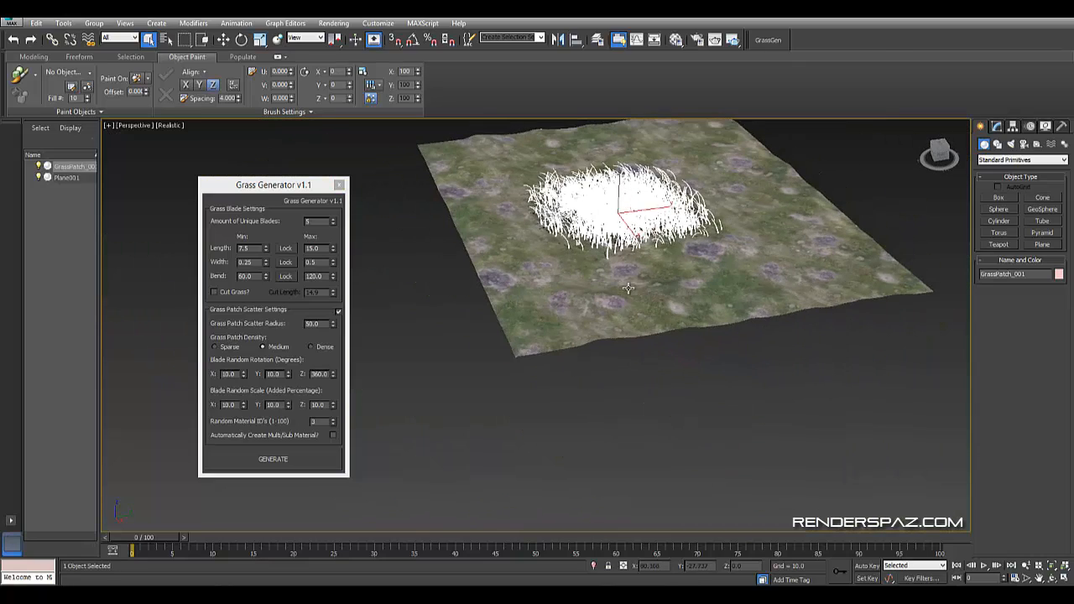
left_click(749, 419)
middle_click_drag(635, 226, 554, 326)
scroll(638, 322, "up", 4)
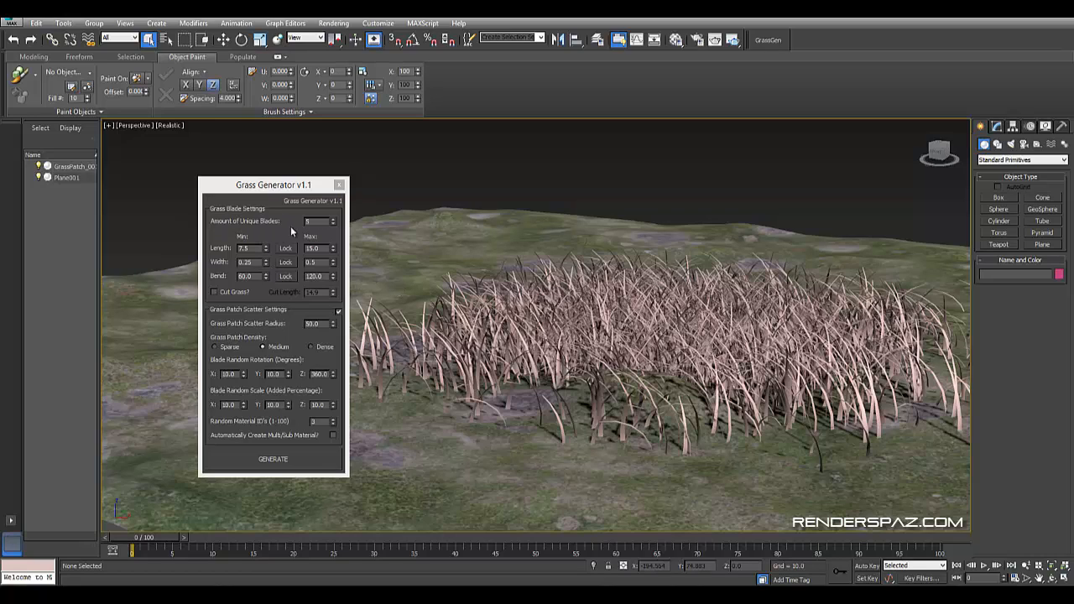
Replace the grass patch with a newly generated one that uses 8 unique blades, and inspect it
left_click_drag(316, 220, 24, 317)
key("BackSpace")
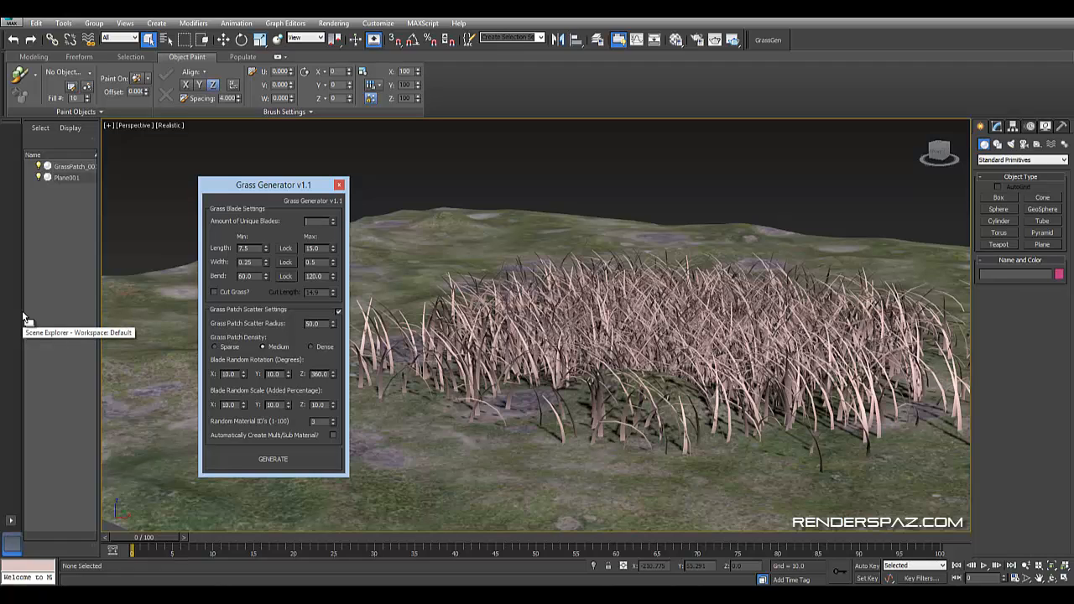
right_click(567, 474)
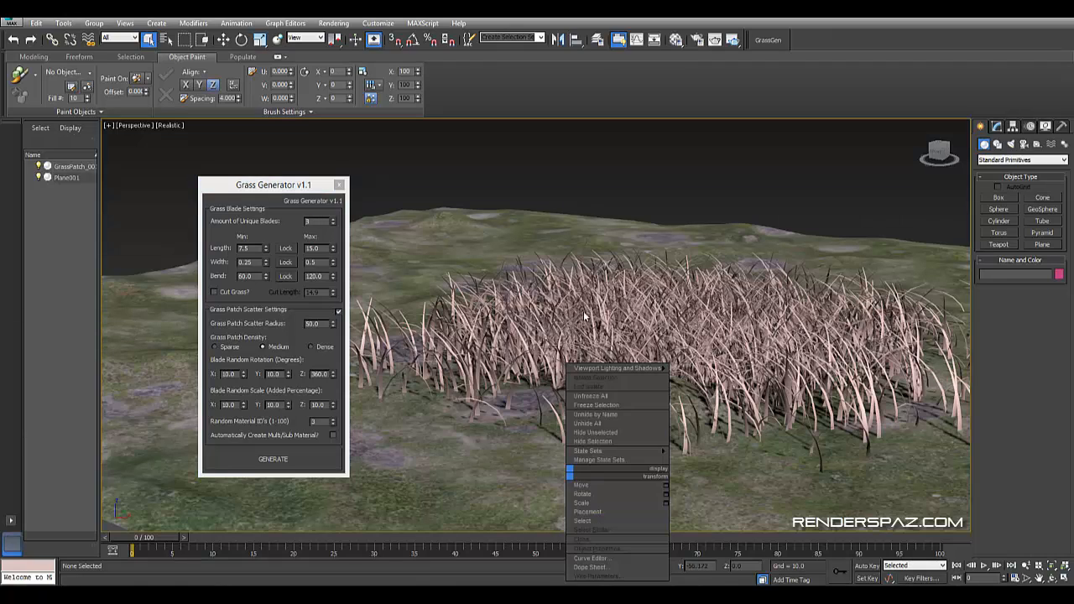
left_click(261, 462)
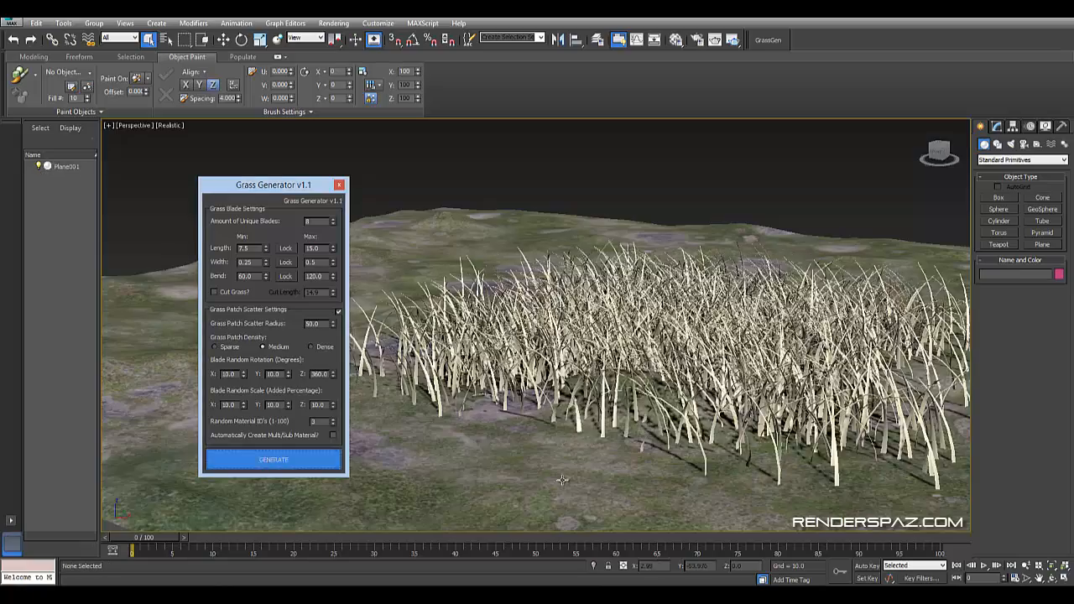
middle_click_drag(639, 424, 505, 422, "alt")
middle_click_drag(597, 401, 487, 406, "alt")
scroll(487, 406, "down", 6)
middle_click_drag(579, 383, 625, 244, "alt")
right_click(619, 237)
left_click(524, 309)
Close the Grass Generator and move the grass patch off the ground plane into empty space
left_click(622, 212)
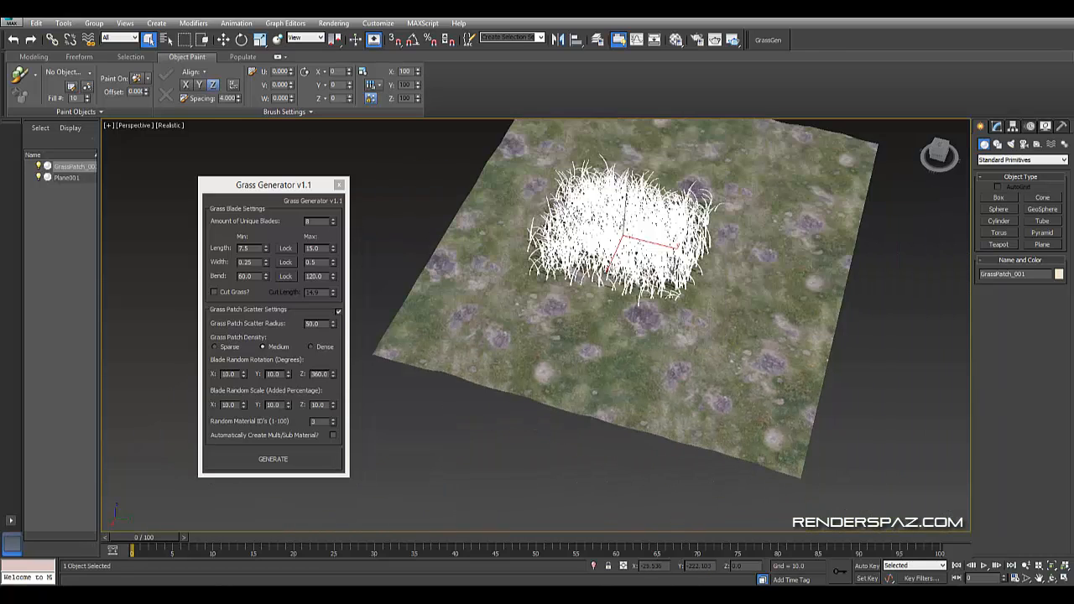
left_click(223, 39)
middle_click_drag(446, 244, 400, 231, "alt")
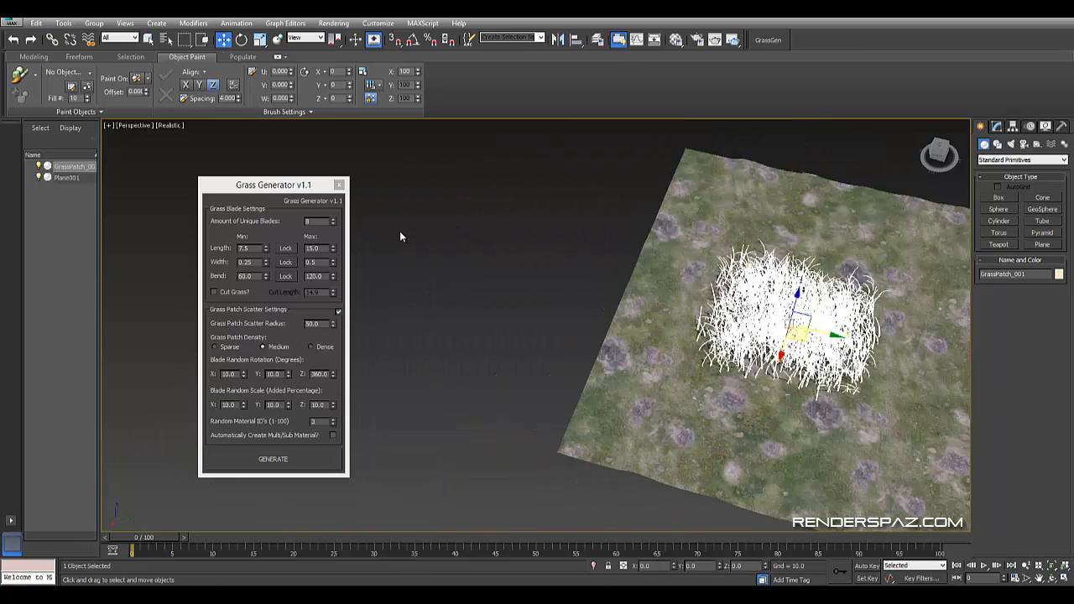
left_click(339, 185)
left_click_drag(828, 335, 406, 271)
Scale the grass patch uniformly to about 50 percent
left_click(260, 40)
middle_click_drag(436, 274, 475, 352)
left_click(463, 349)
scroll(462, 348, "up", 3)
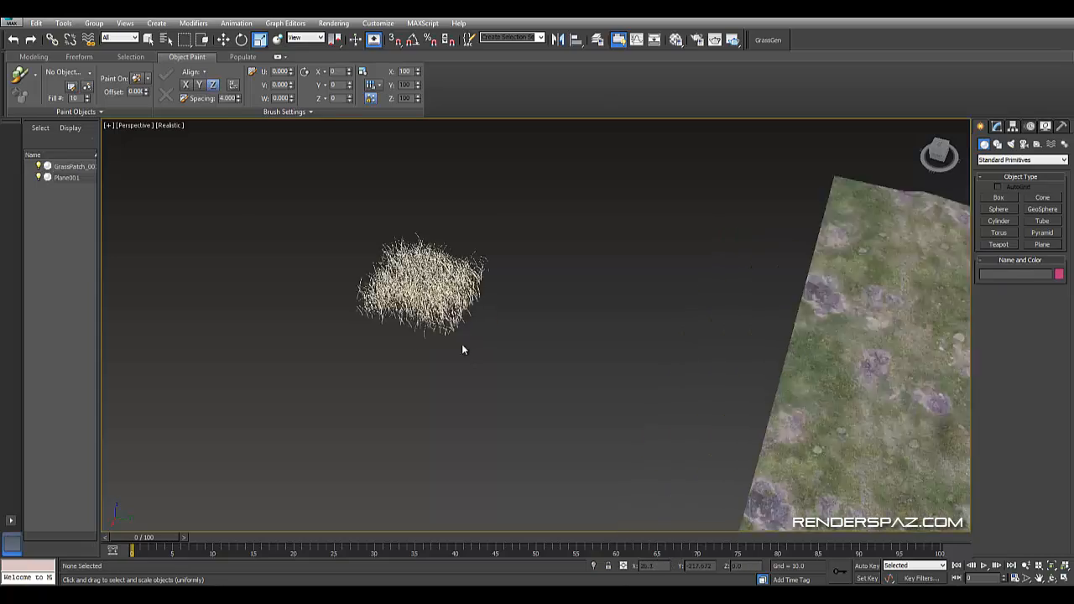
scroll(462, 347, "up", 3)
left_click(427, 319)
middle_click_drag(427, 324, 582, 448)
middle_click_drag(582, 448, 451, 350, "alt")
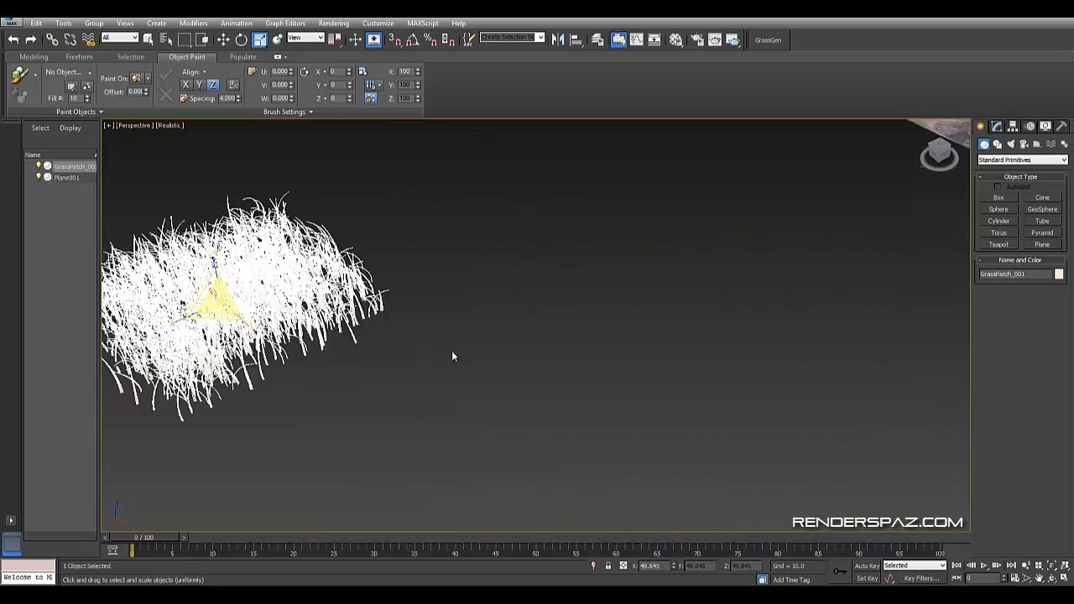
Frame the grass patch in the viewport, deselect it and open the Material Editor
scroll(457, 352, "down", 3)
scroll(681, 397, "up", 2)
middle_click_drag(577, 368, 619, 369)
left_click(672, 357)
scroll(567, 403, "up", 3)
left_click(592, 340)
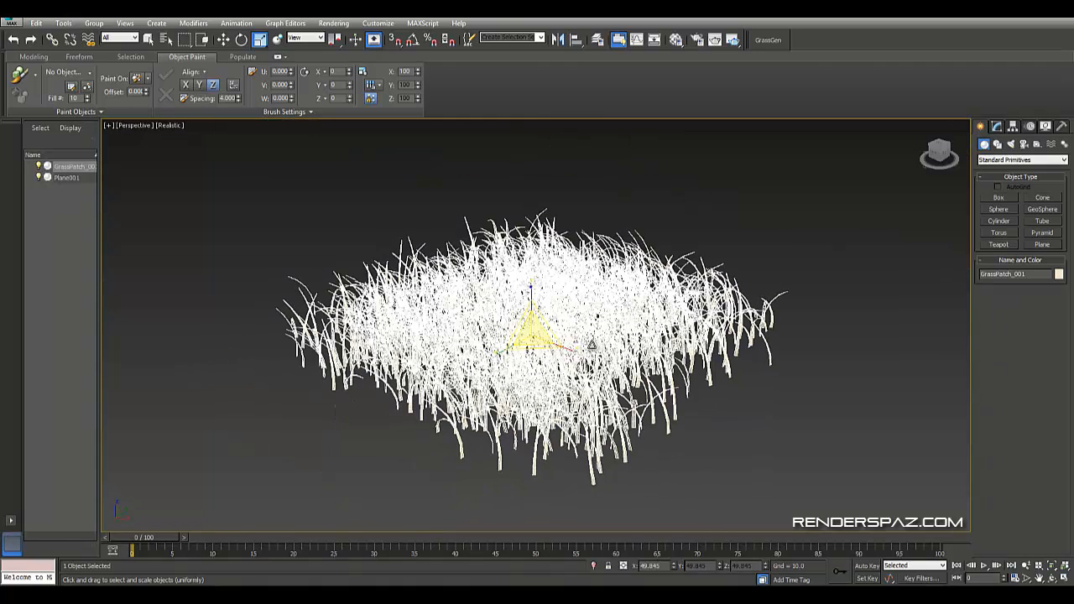
left_click(768, 458)
left_click(675, 40)
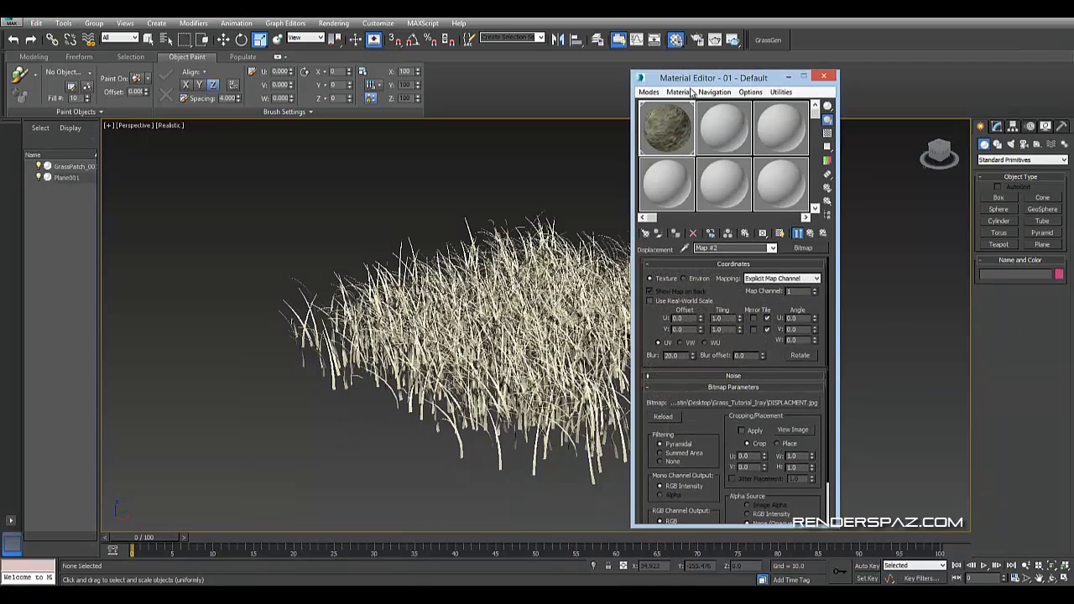
Make the second material slot an Arch & Design material and close the Material/Map Browser
left_click(720, 143)
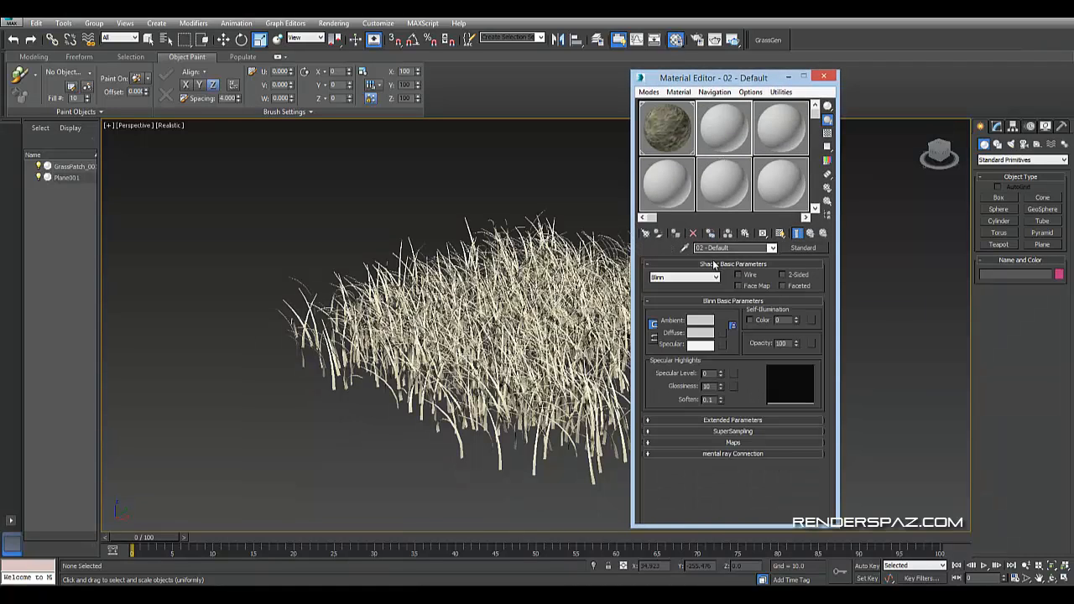
left_click(645, 233)
left_click(367, 206)
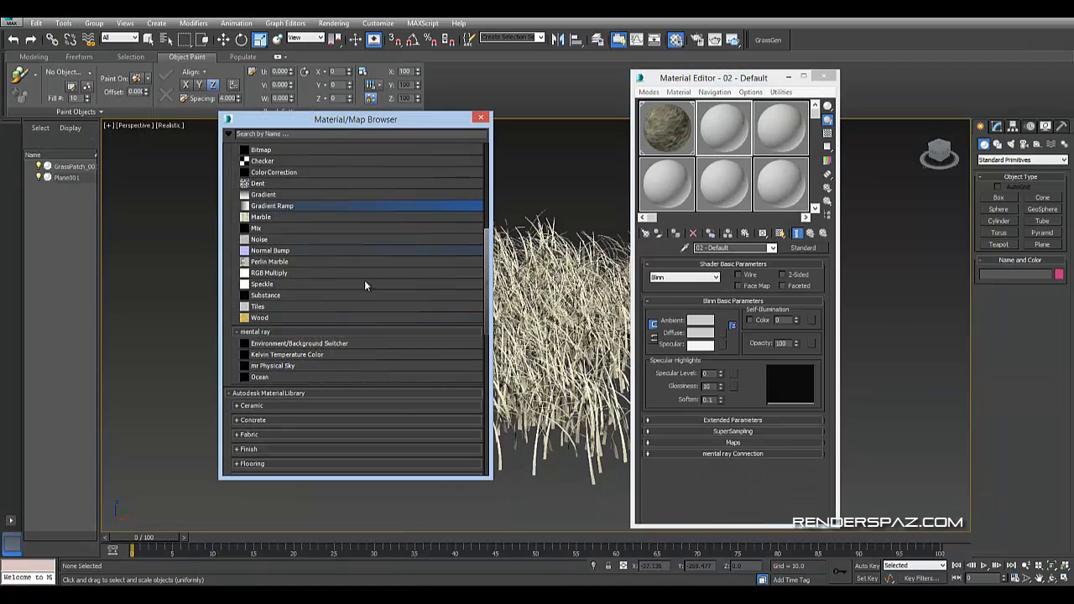
scroll(354, 267, "up", 4)
scroll(342, 248, "up", 4)
left_click(291, 222)
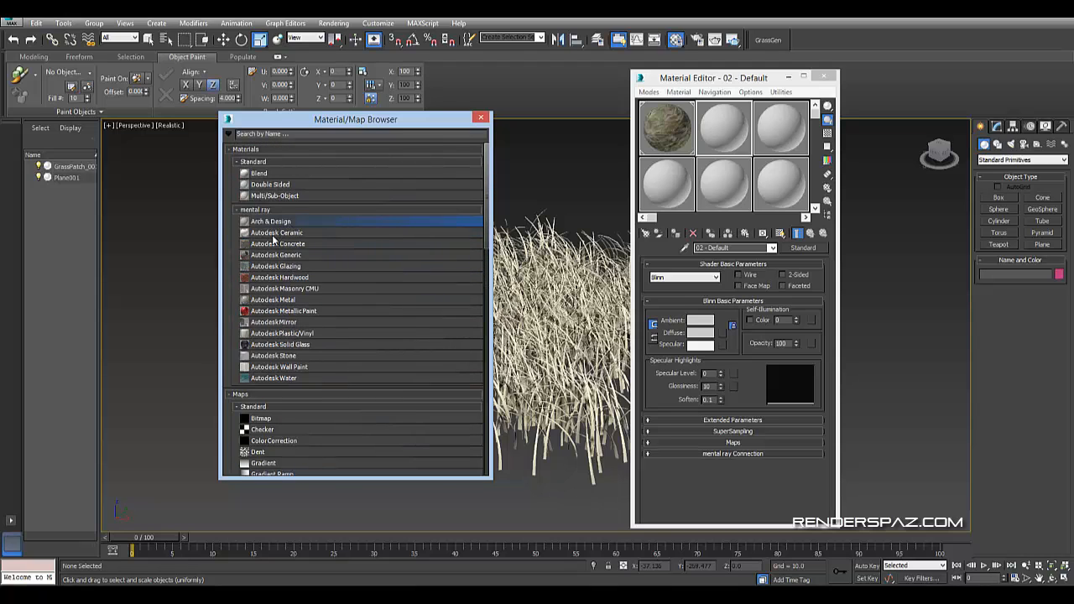
double_click(272, 222)
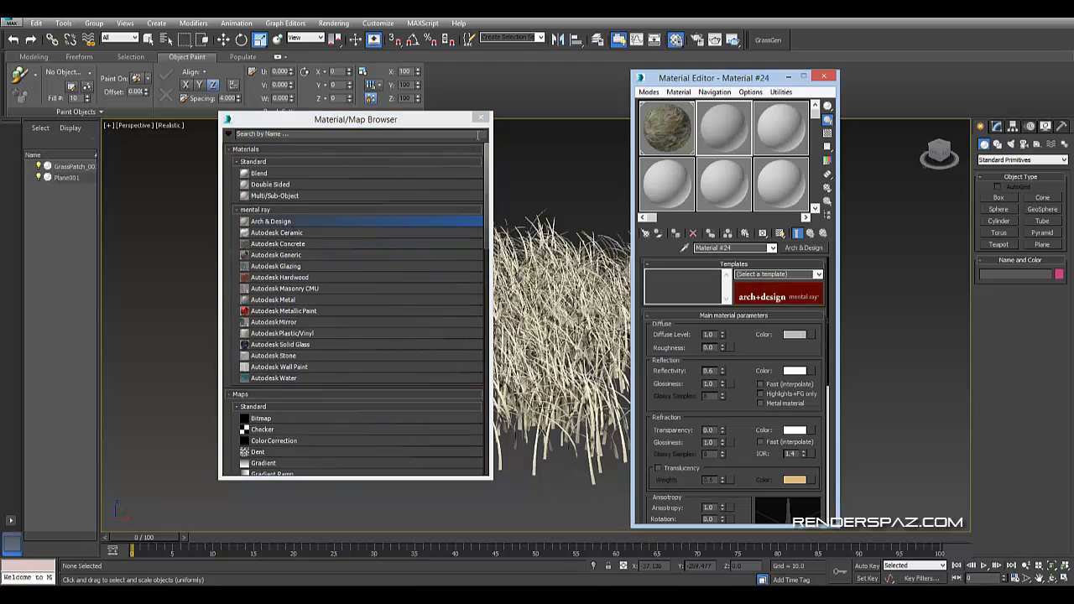
left_click(478, 119)
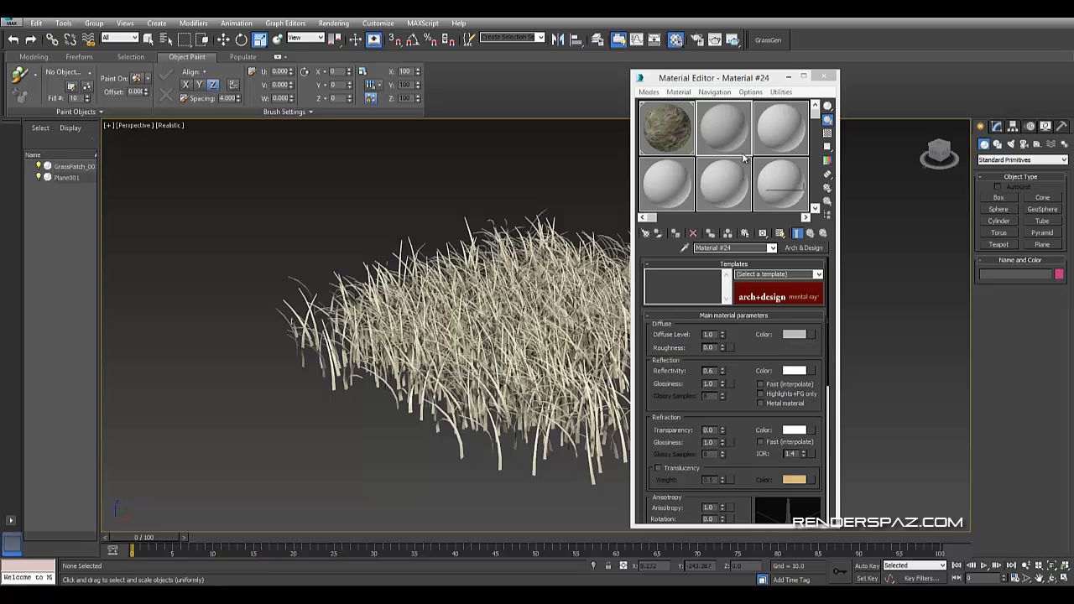
left_click(803, 273)
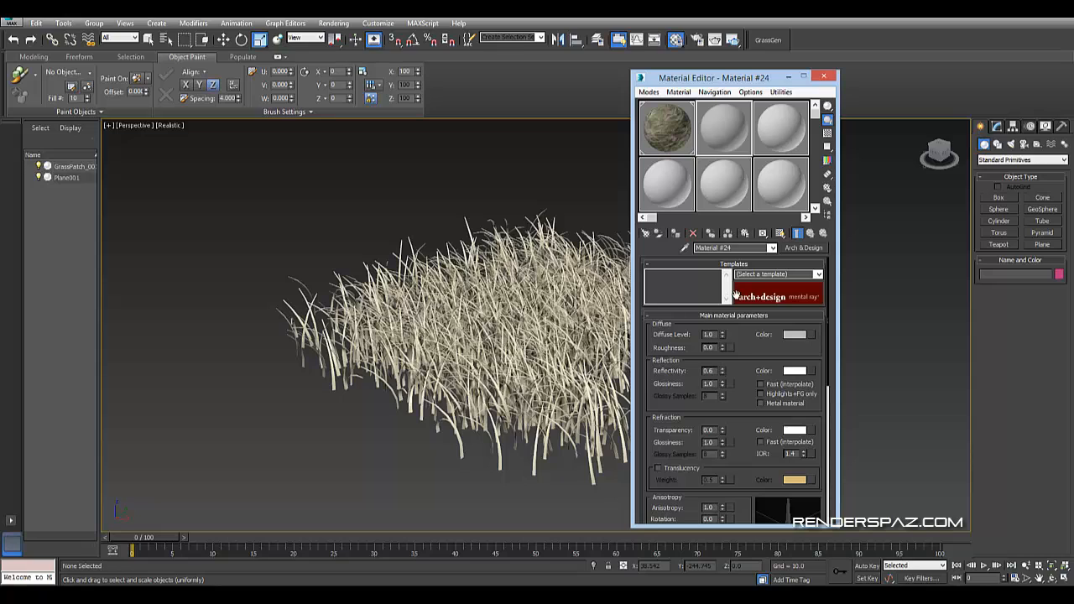
Set the Arch & Design material's diffuse color to a dark olive green sampled from the ground plane's grassy texture
left_click(800, 335)
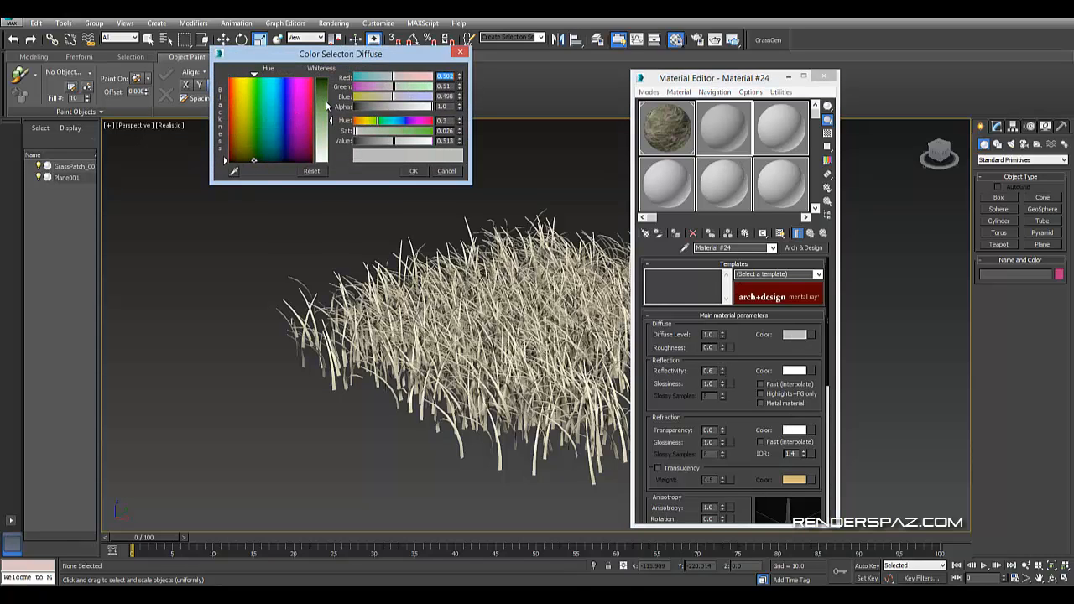
left_click(255, 159)
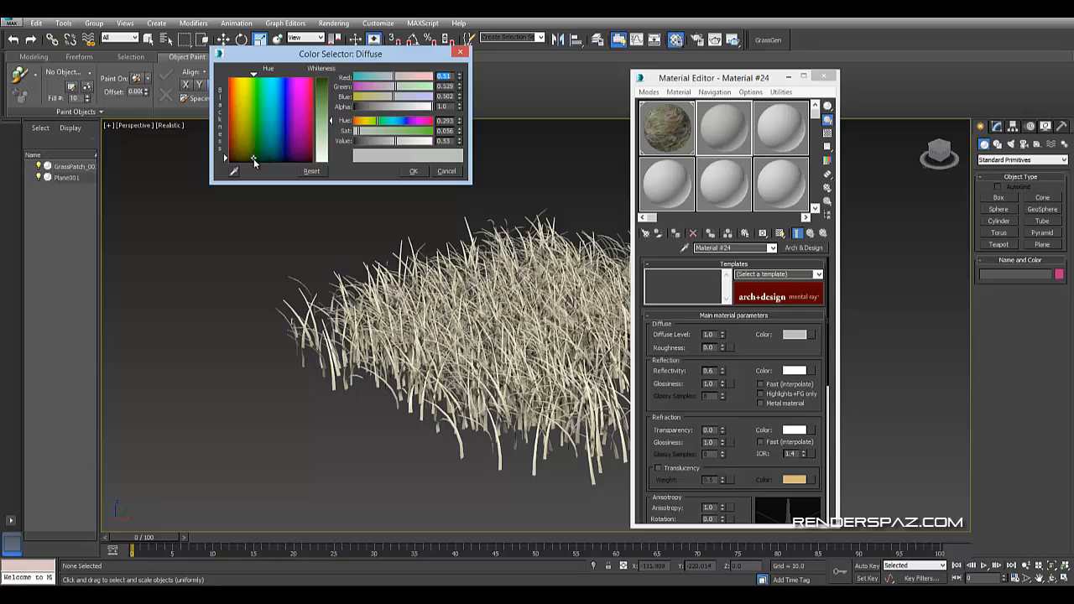
left_click(330, 77)
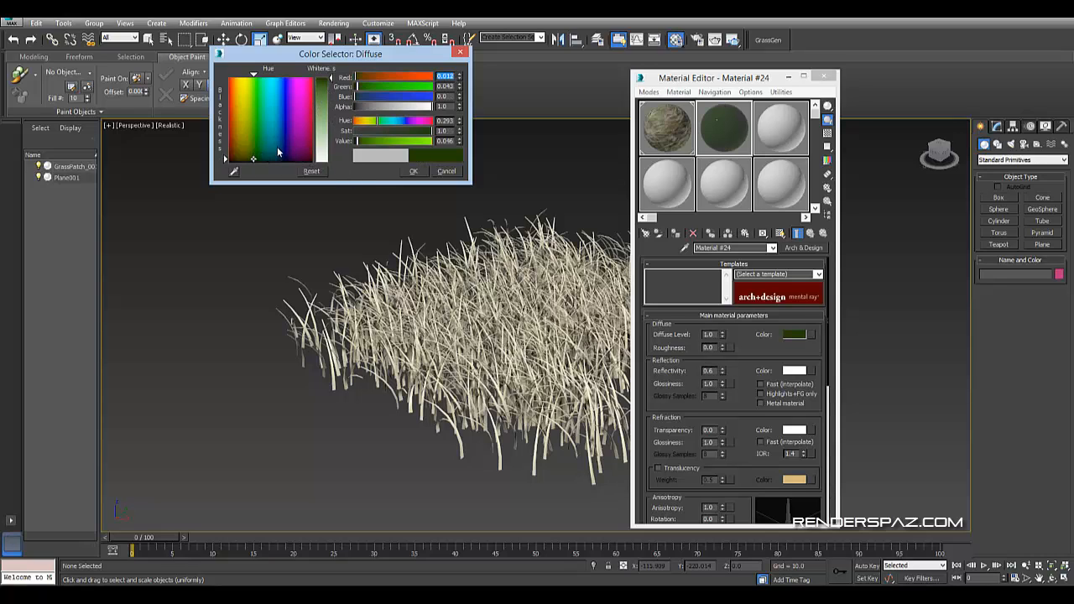
left_click(251, 157)
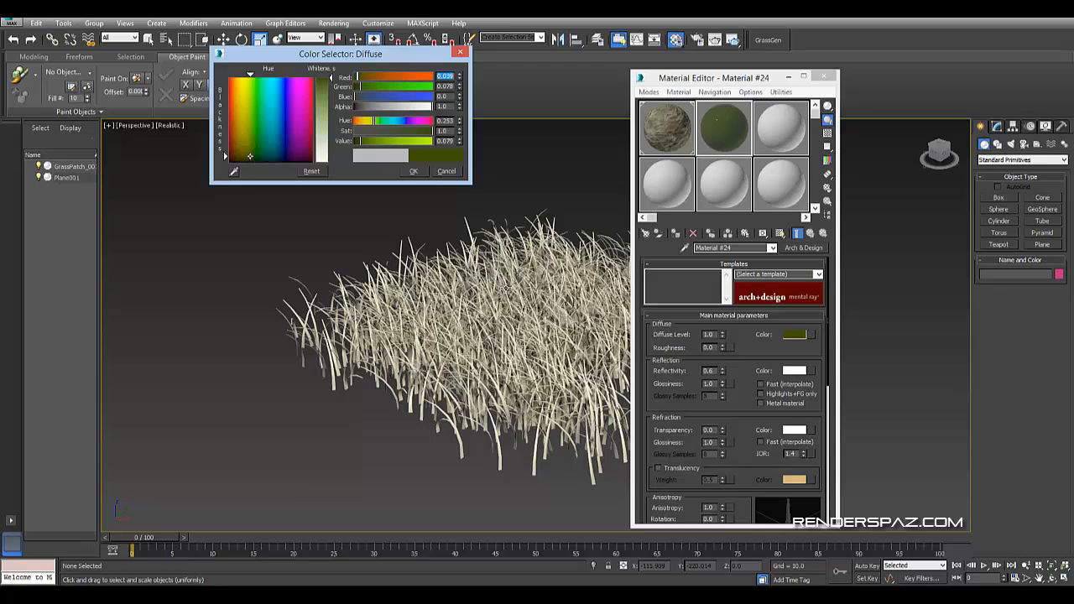
middle_click_drag(504, 286, 377, 402)
middle_click_drag(560, 219, 420, 386)
scroll(496, 319, "up", 2)
scroll(490, 307, "down", 1)
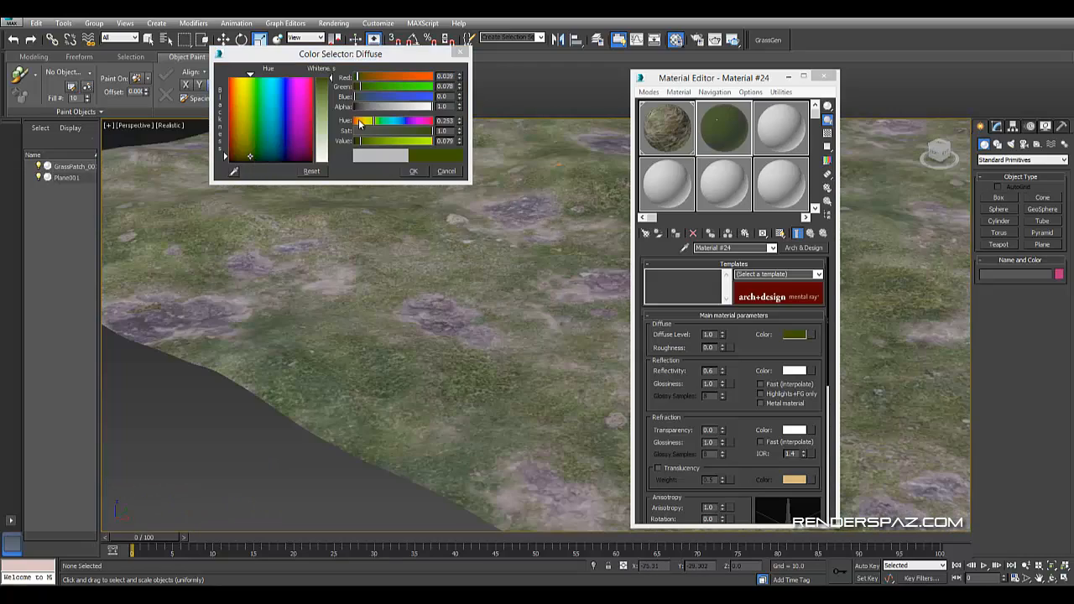
left_click(233, 172)
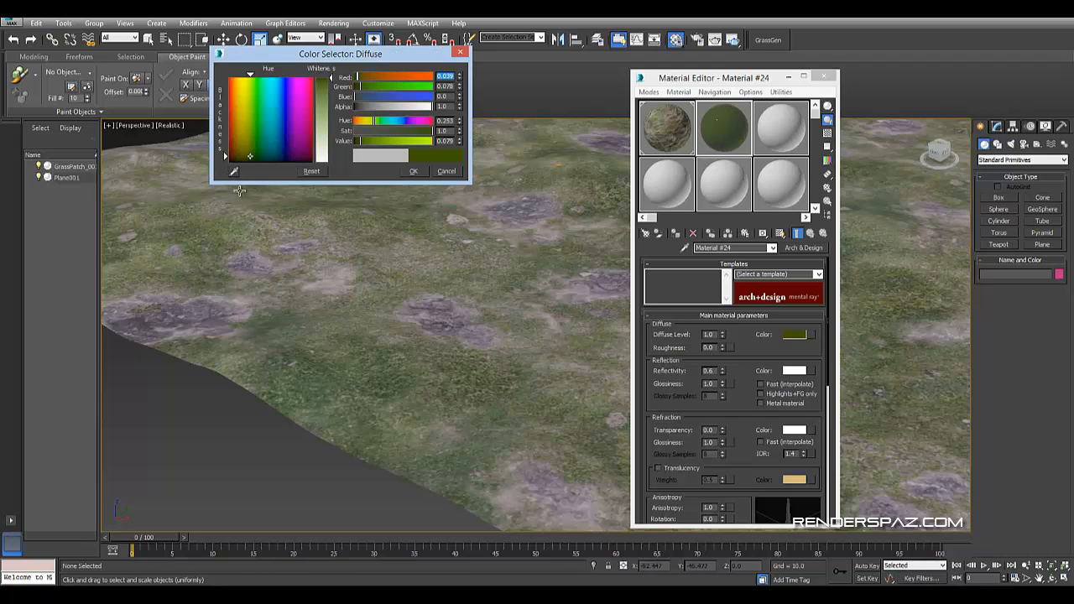
left_click(445, 376)
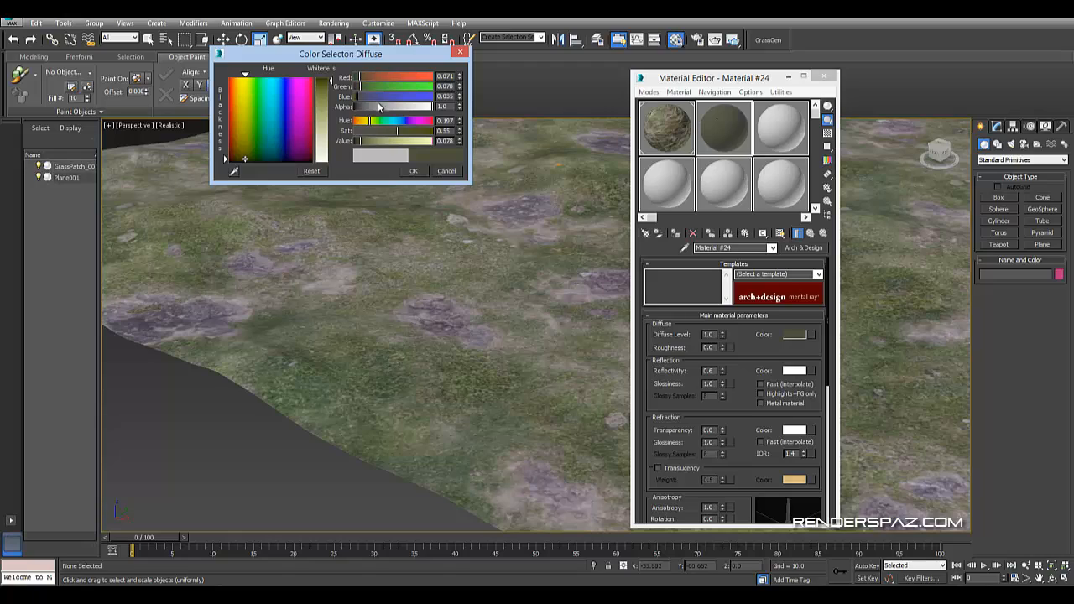
left_click(411, 173)
Return the view to the grass patch and set the material's reflectivity to 1.0 and reflection glossiness to 0.13
middle_click_drag(252, 378, 470, 316)
middle_click_drag(277, 436, 488, 287)
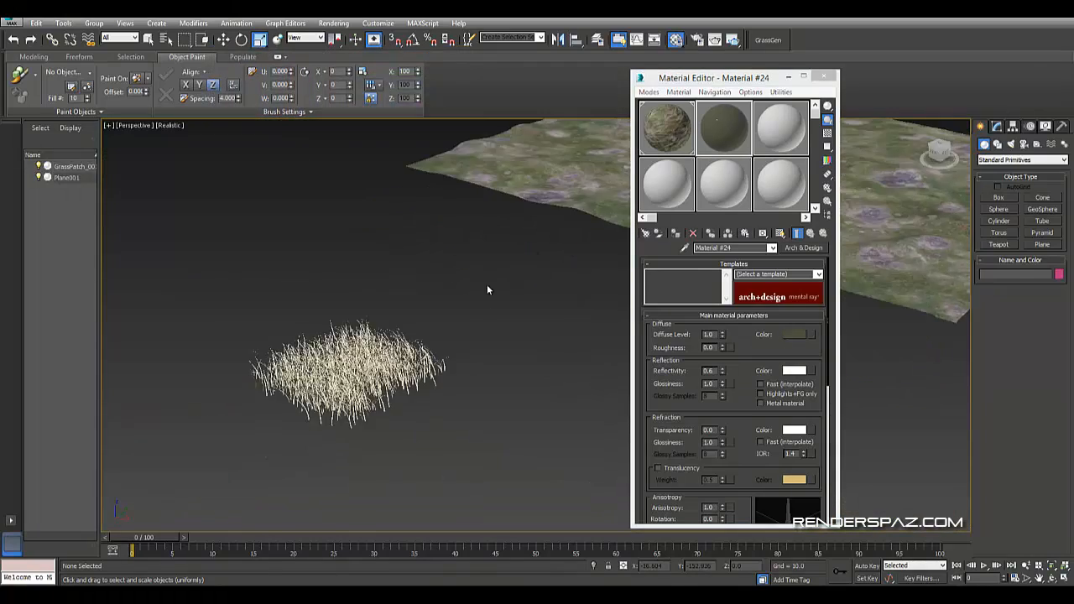
scroll(419, 290, "up", 4)
middle_click_drag(378, 297, 554, 138)
left_click(719, 126)
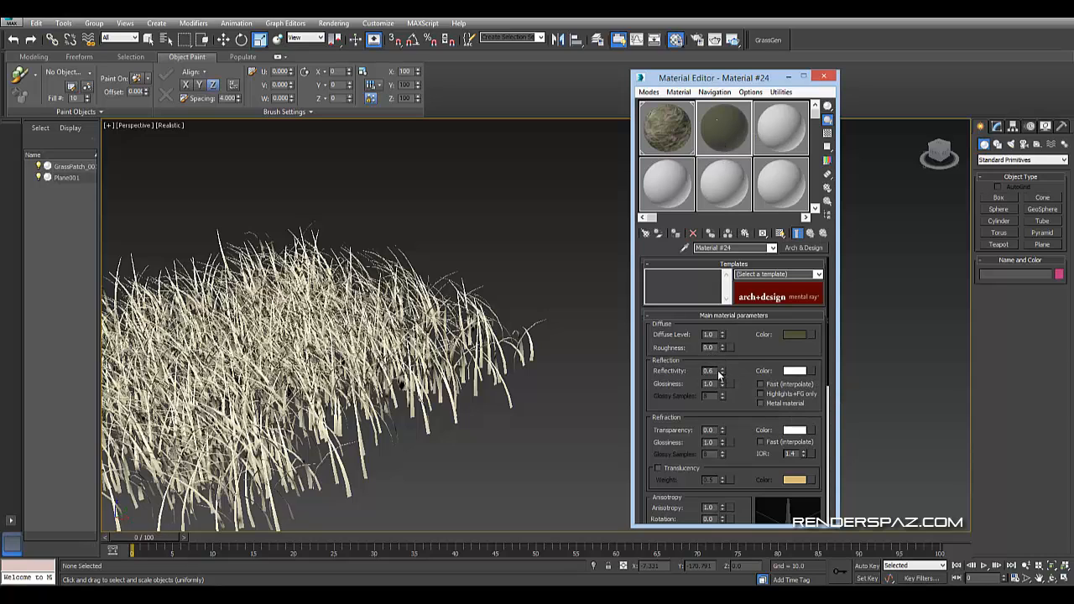
left_click_drag(667, 366, 660, 361)
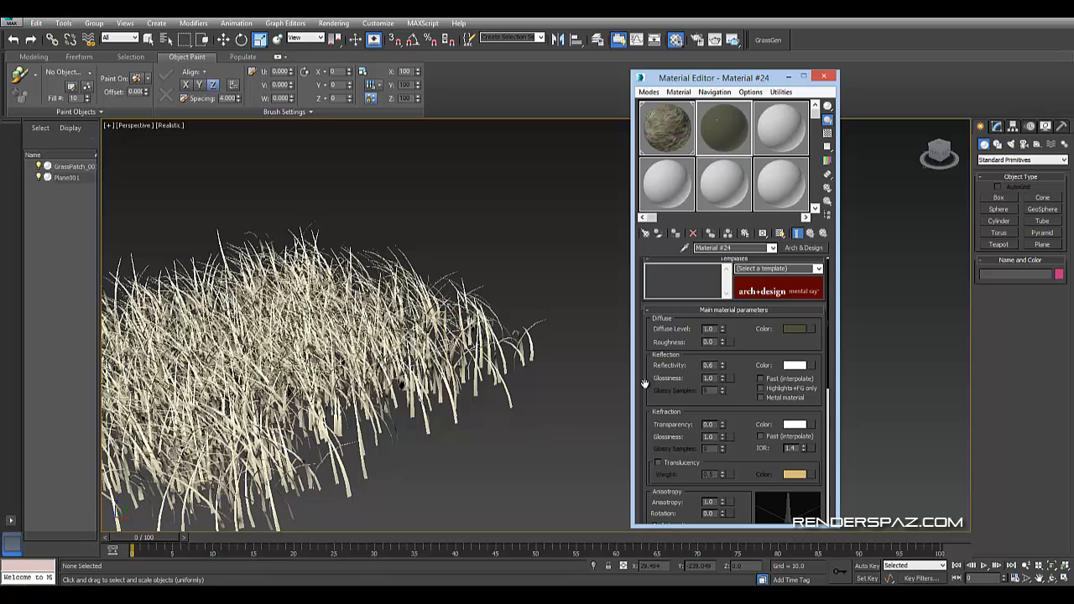
type("1")
key("Return")
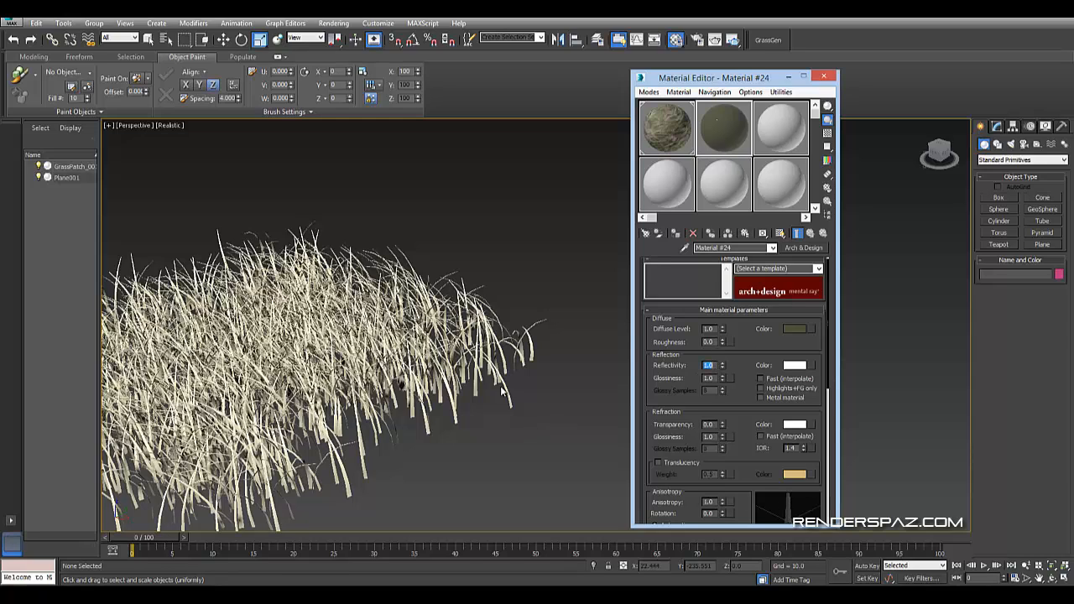
mouse_move(720, 378)
left_mouse_down()
mouse_move(719, 410)
mouse_move(722, 381)
mouse_move(725, 409)
mouse_move(728, 388)
left_mouse_up()
Darken the material's reflection color to a dark gray of about 0.078
left_click(793, 365)
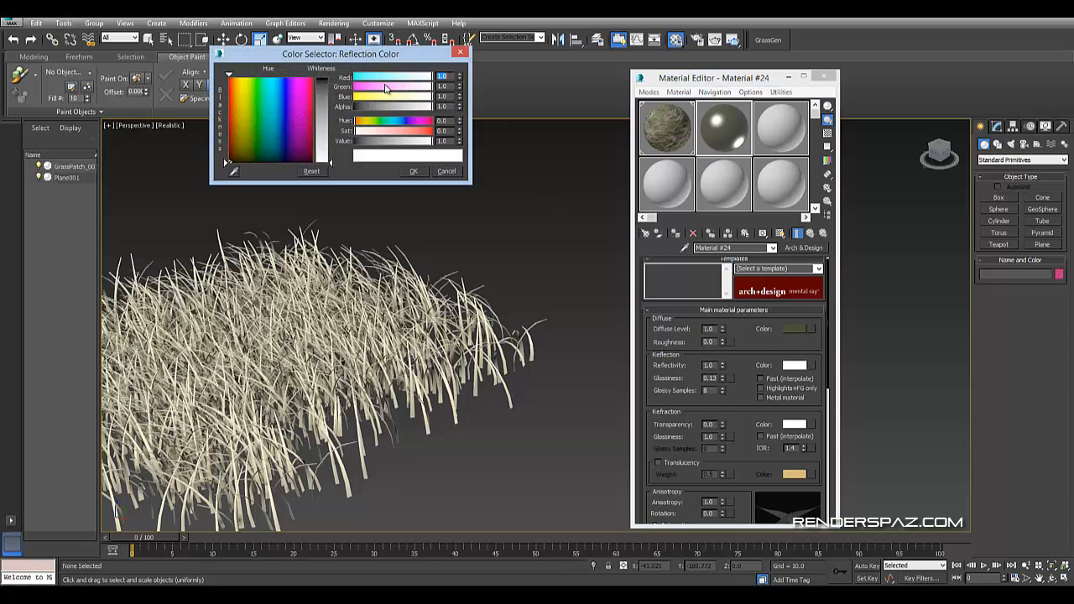
left_click_drag(332, 131, 329, 86)
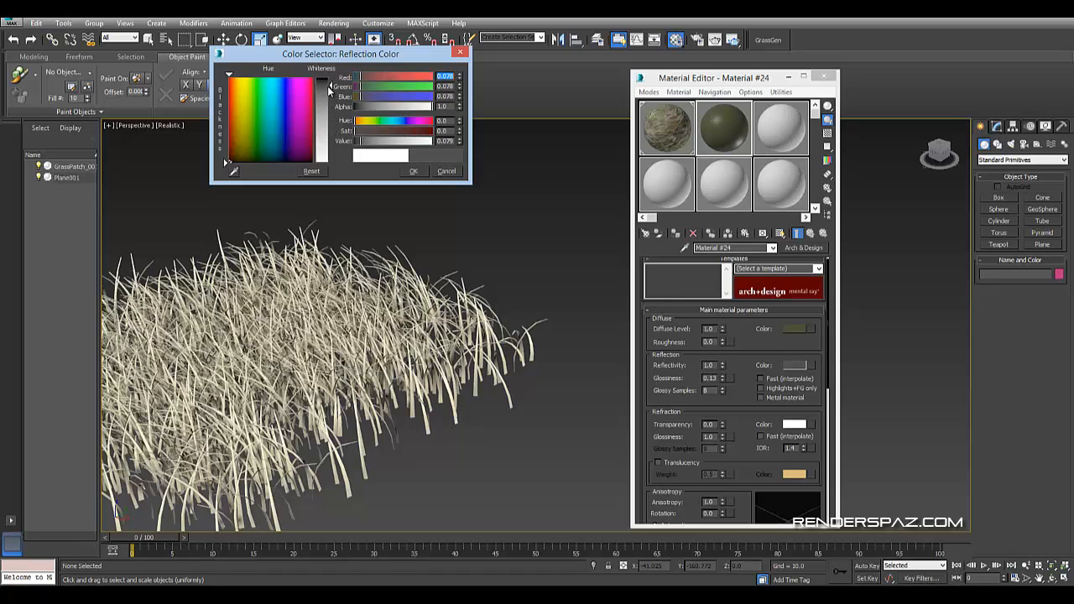
left_click(414, 172)
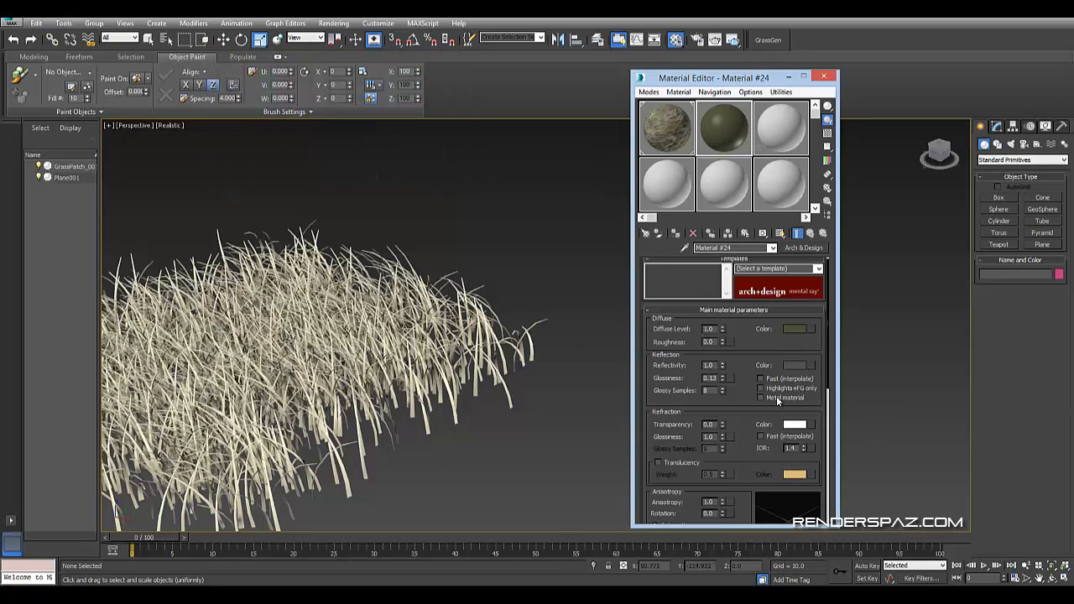
Tint the material's reflection color to a dark, muted olive green
left_click(794, 365)
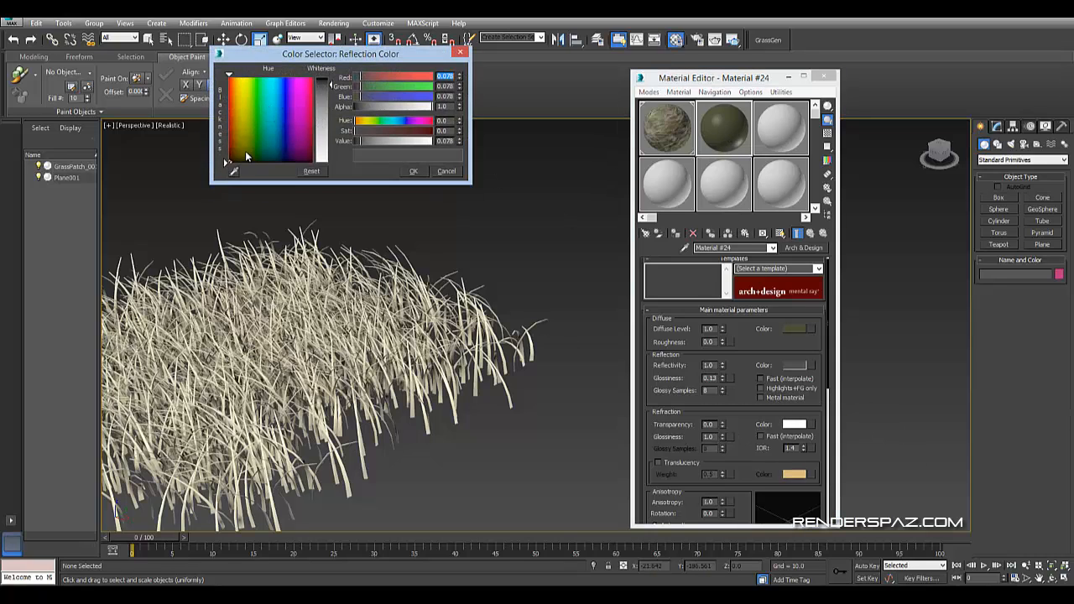
left_click(248, 158)
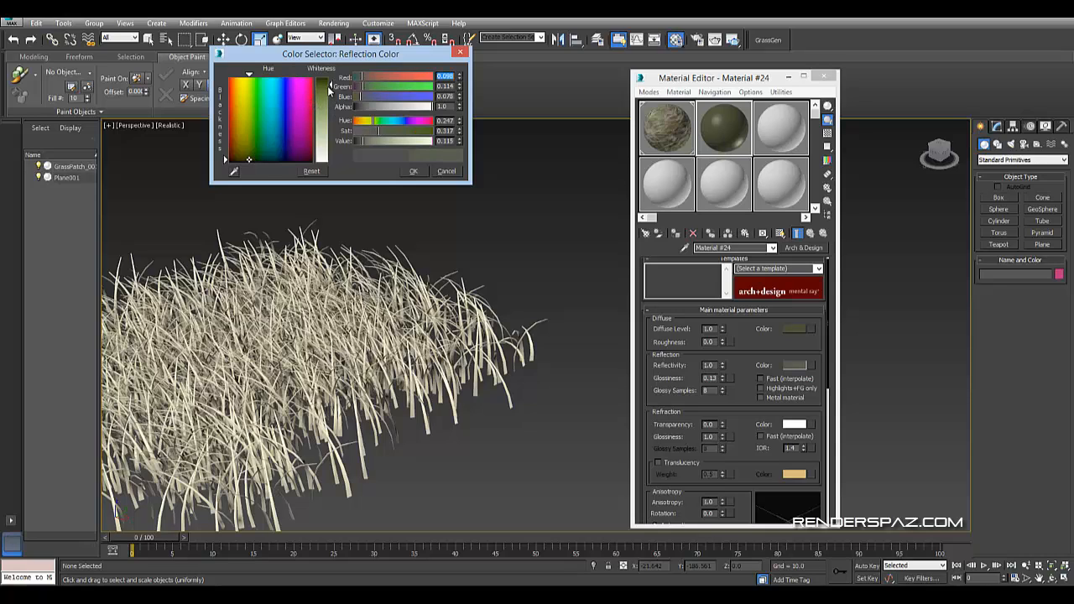
left_click(327, 79)
left_click_drag(249, 144, 248, 158)
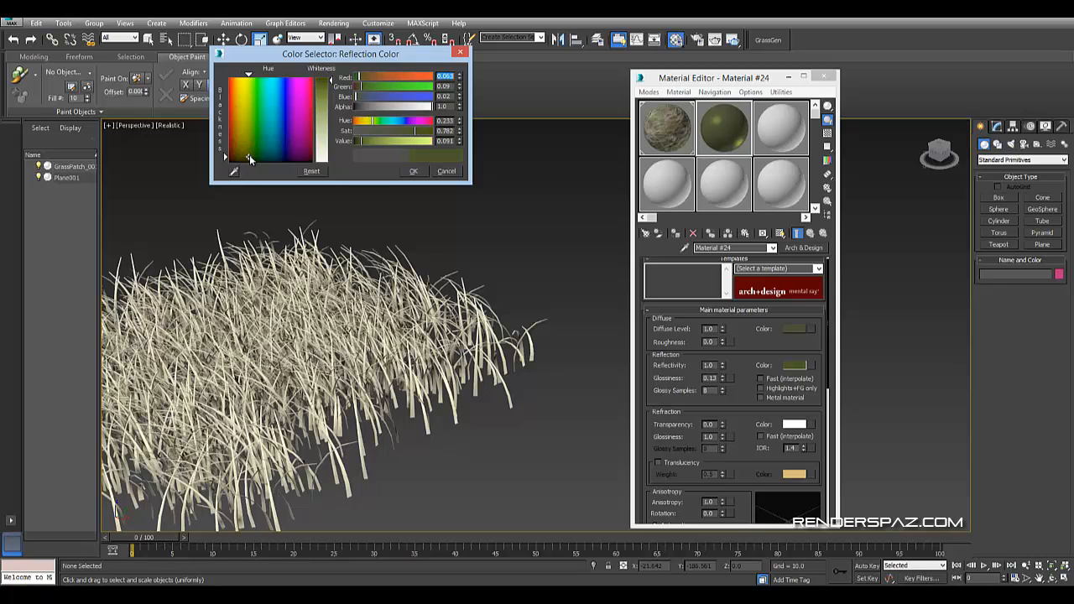
left_click(374, 130)
left_click(410, 171)
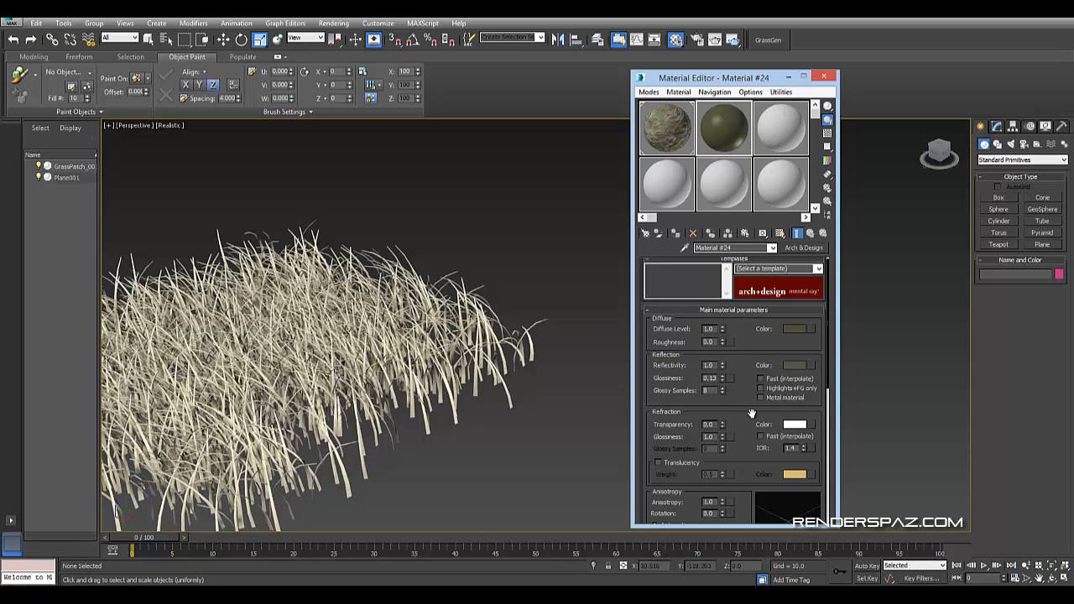
Set the material's transparency to 0.05 and its refraction color to a bright lime green, about 0.314, 0.957, 0.0
scroll(752, 402, "down", 5)
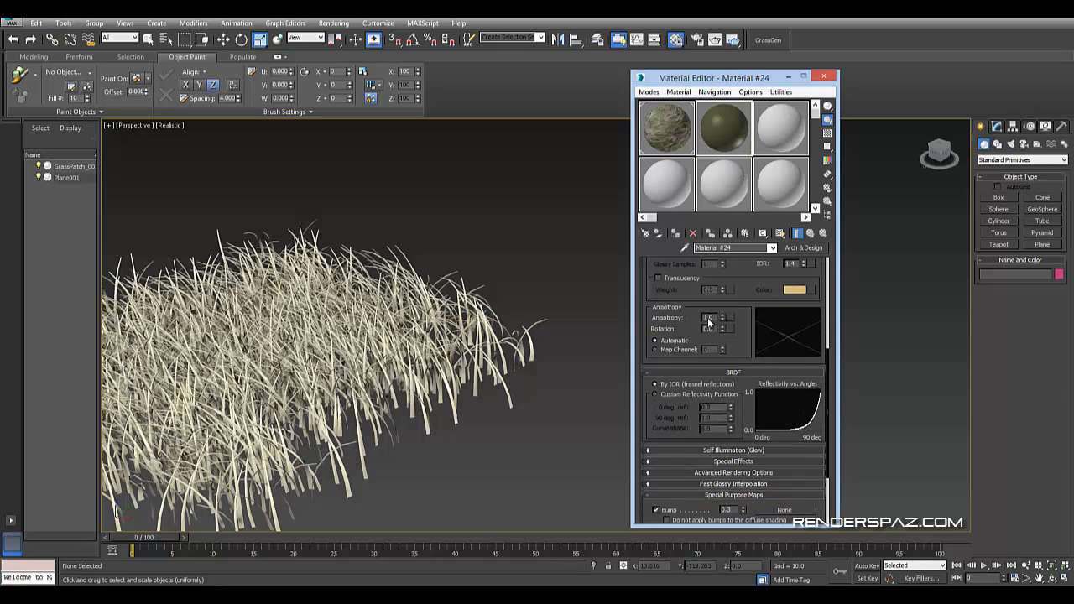
scroll(697, 389, "up", 5)
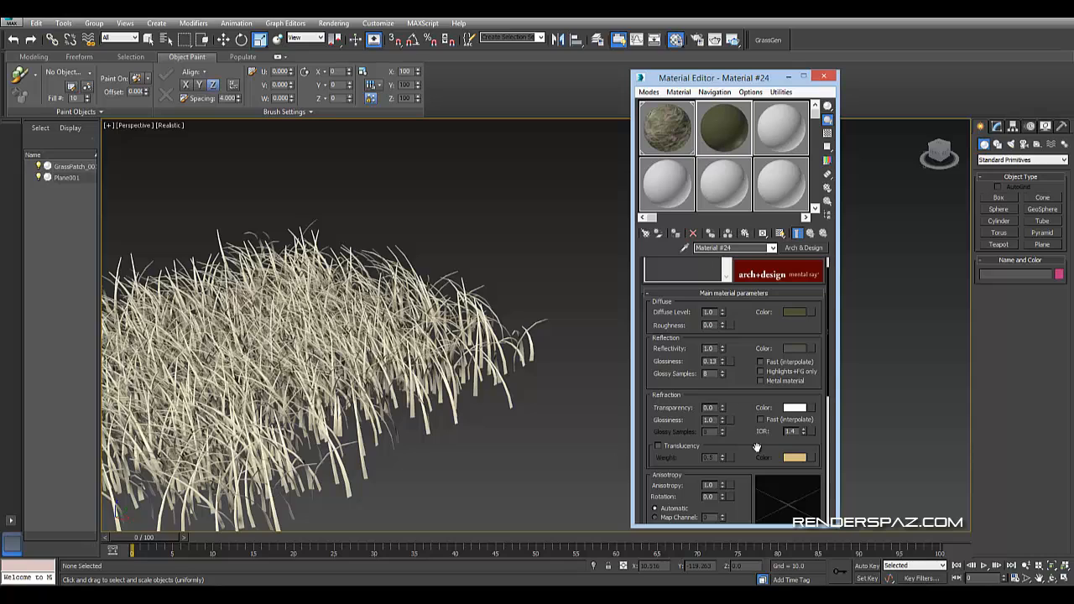
scroll(736, 415, "down", 2)
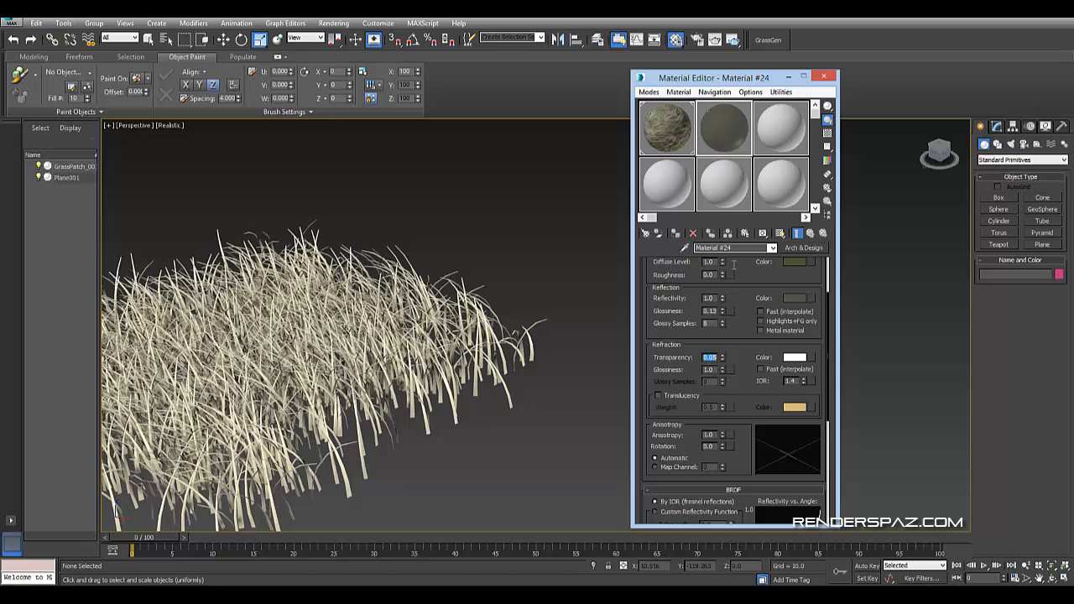
left_click(794, 358)
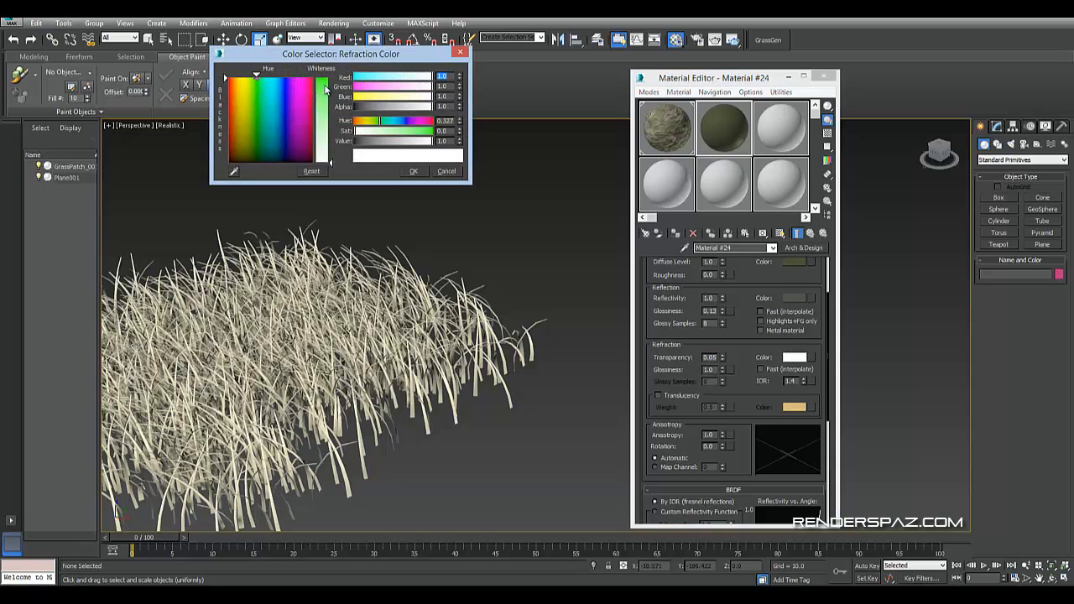
left_click_drag(326, 90, 327, 77)
left_click_drag(258, 86, 253, 84)
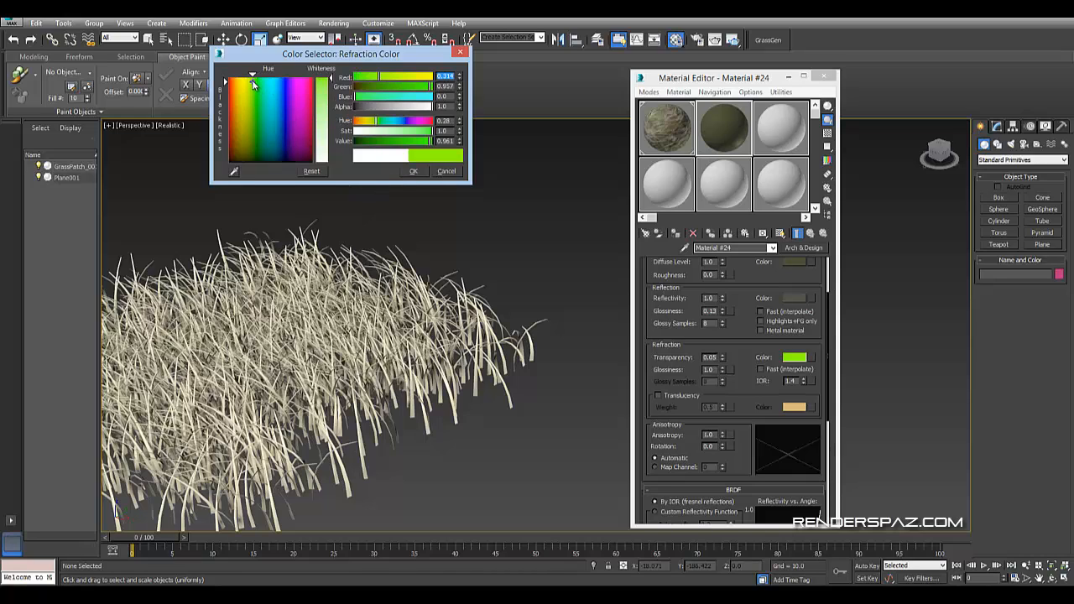
left_click(413, 171)
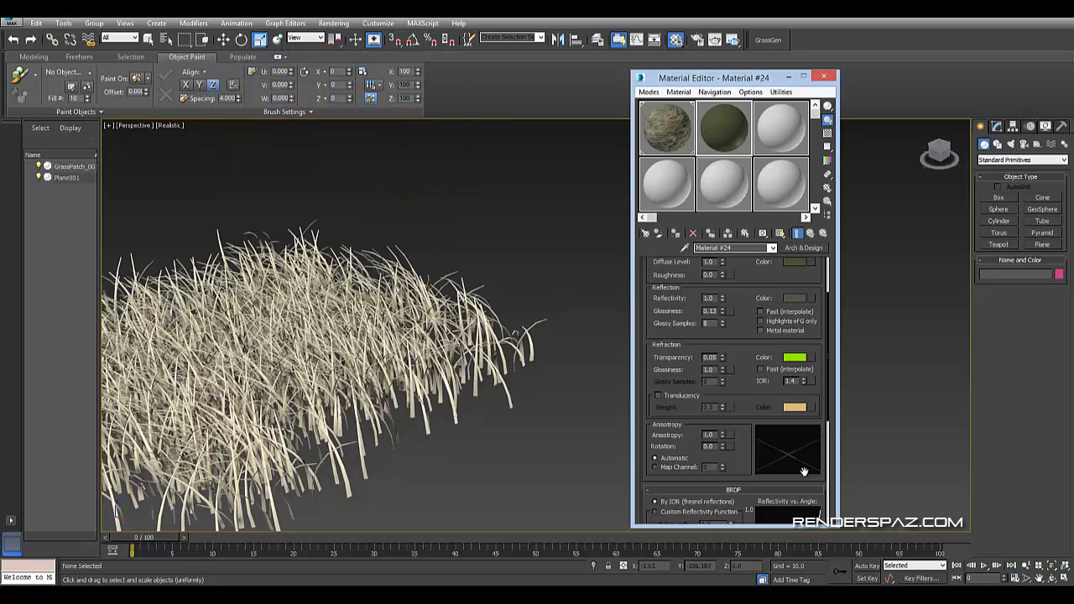
Enable translucency on the material and copy its lime green refraction color to the translucency color
scroll(460, 388, "up", 3)
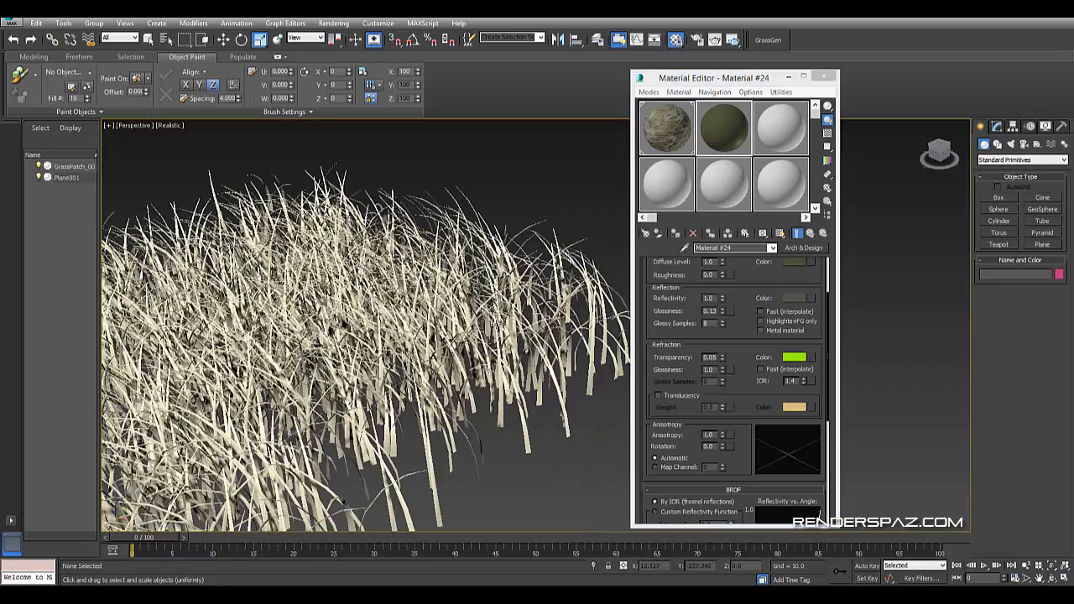
scroll(520, 369, "down", 3)
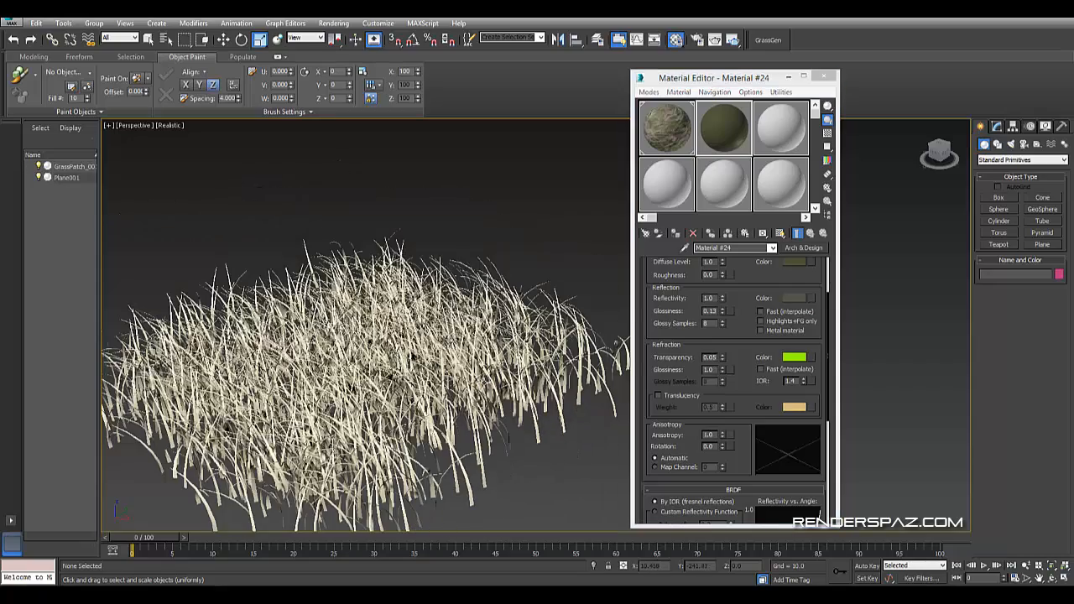
scroll(508, 437, "up", 2)
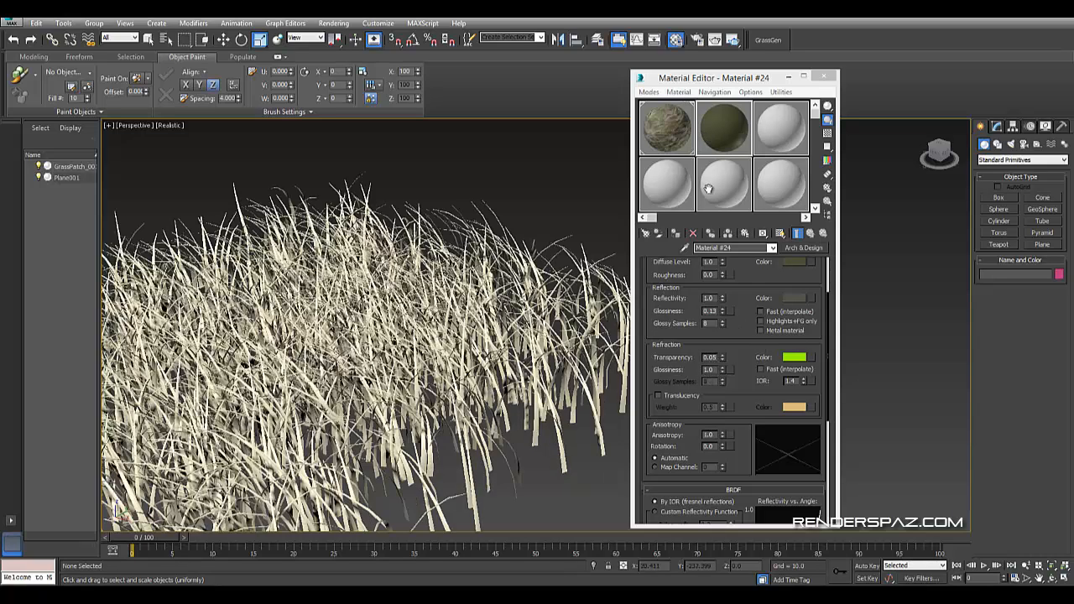
left_click(683, 394)
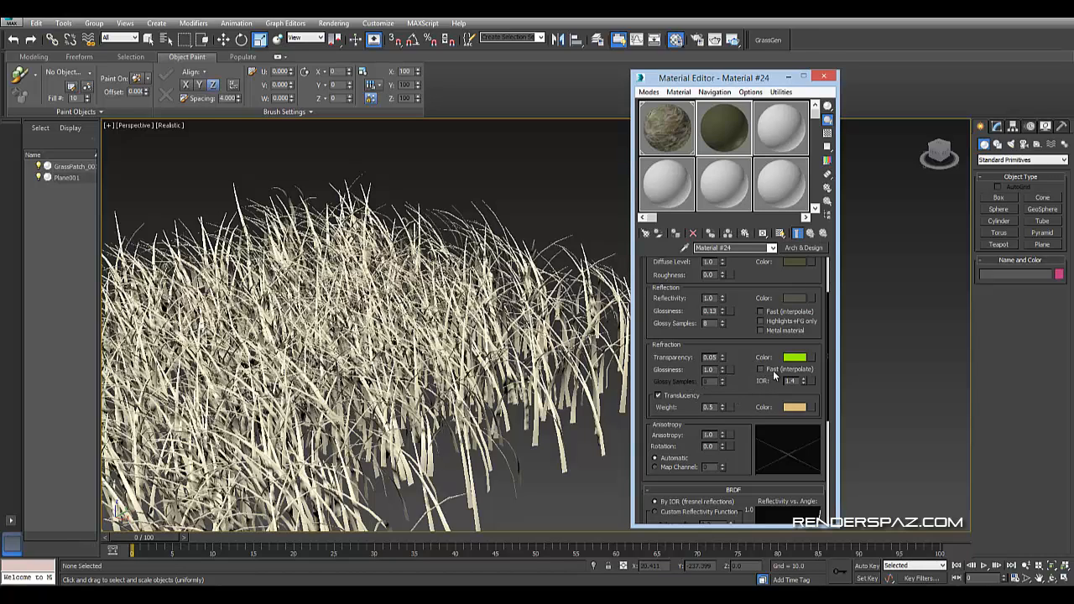
left_click(793, 358)
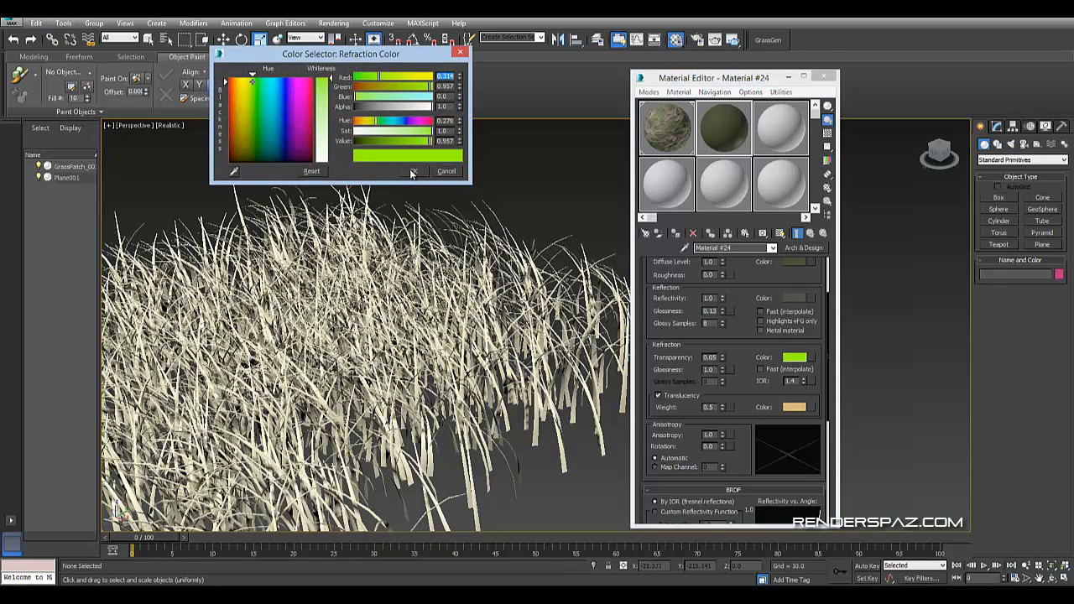
left_click(412, 172)
right_click(803, 362)
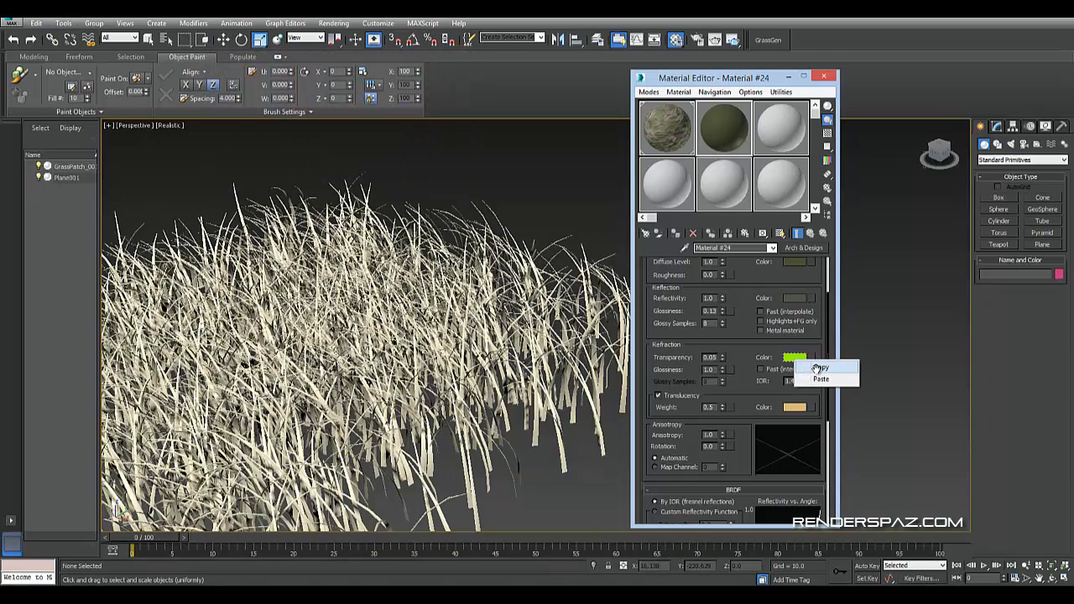
left_click(818, 368)
right_click(793, 408)
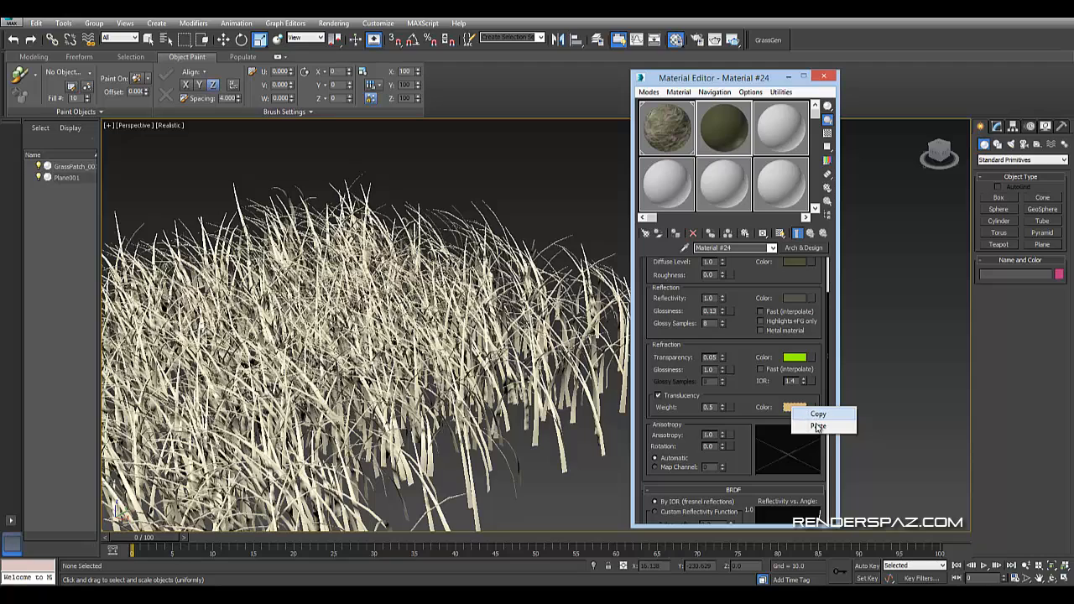
left_click(818, 427)
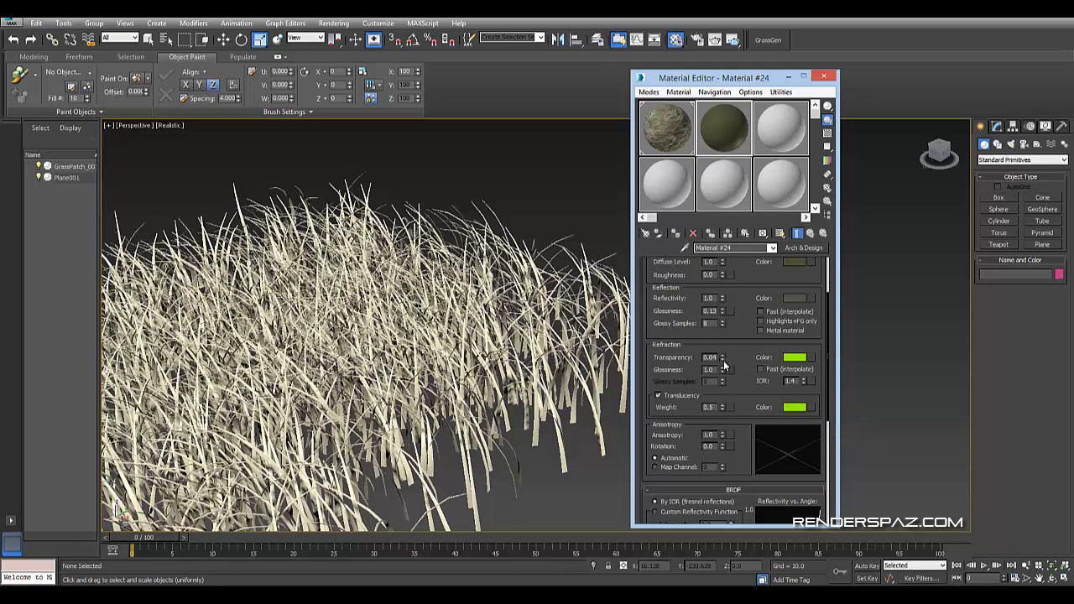
Set the material's refraction transparency to 0.17 and its translucency weight to 1.0
left_click_drag(723, 358, 726, 356)
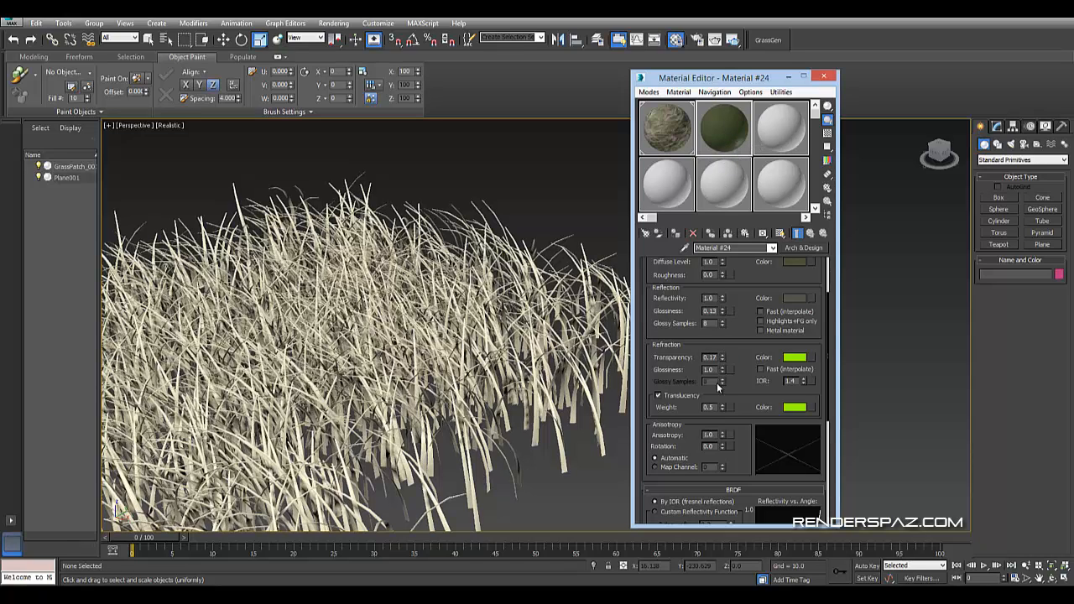
left_click_drag(715, 407, 484, 376)
type("1")
key("Return")
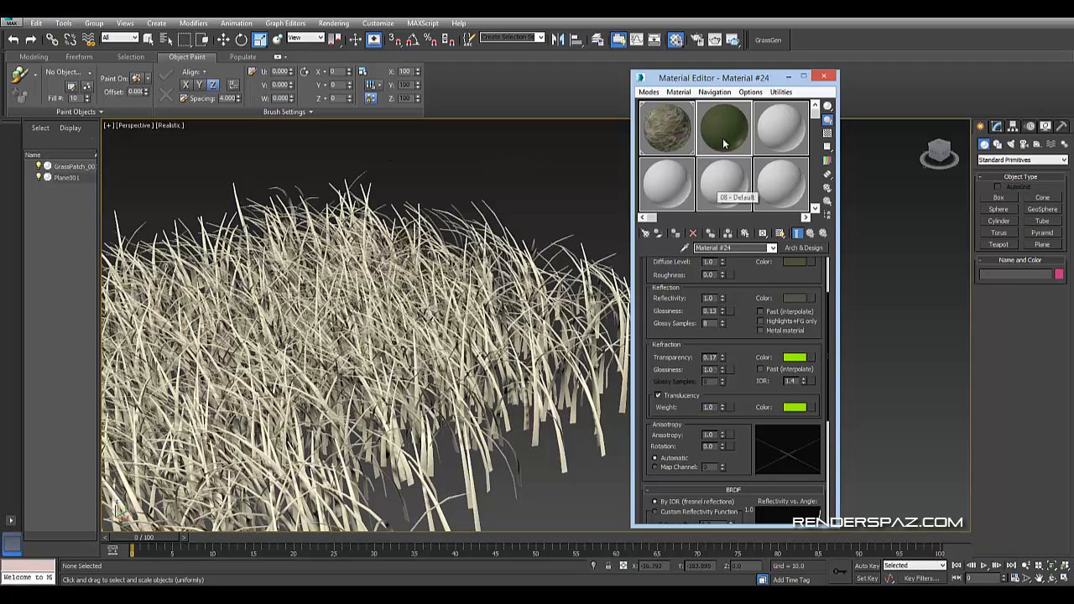
Assign the green material to the grass patch and start an ActiveShade render of it
left_click_drag(498, 414, 502, 413)
middle_click_drag(453, 314, 381, 333)
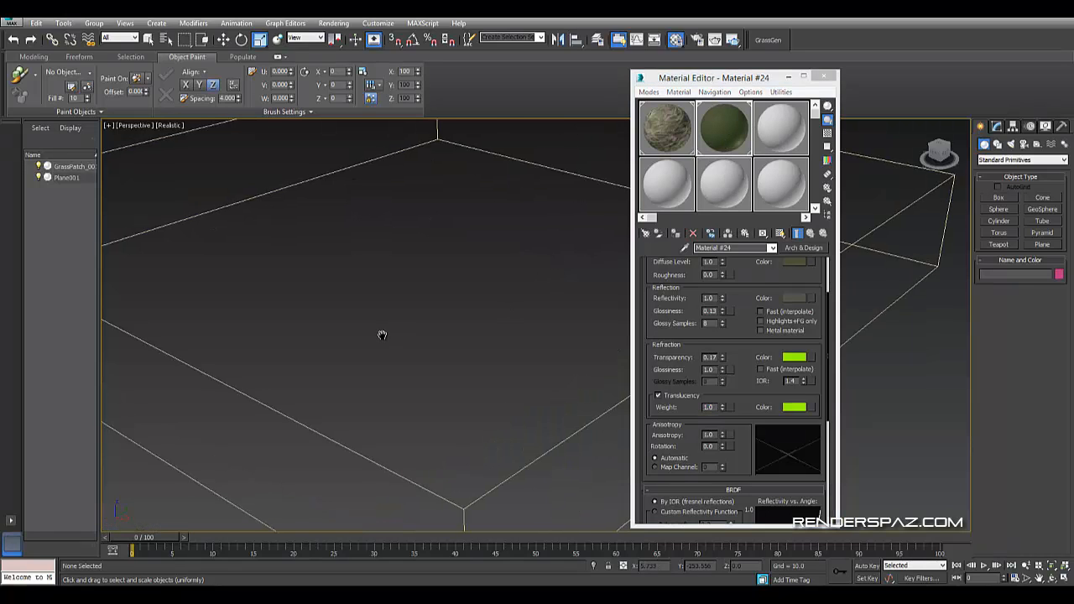
scroll(426, 346, "down", 3)
left_click(333, 23)
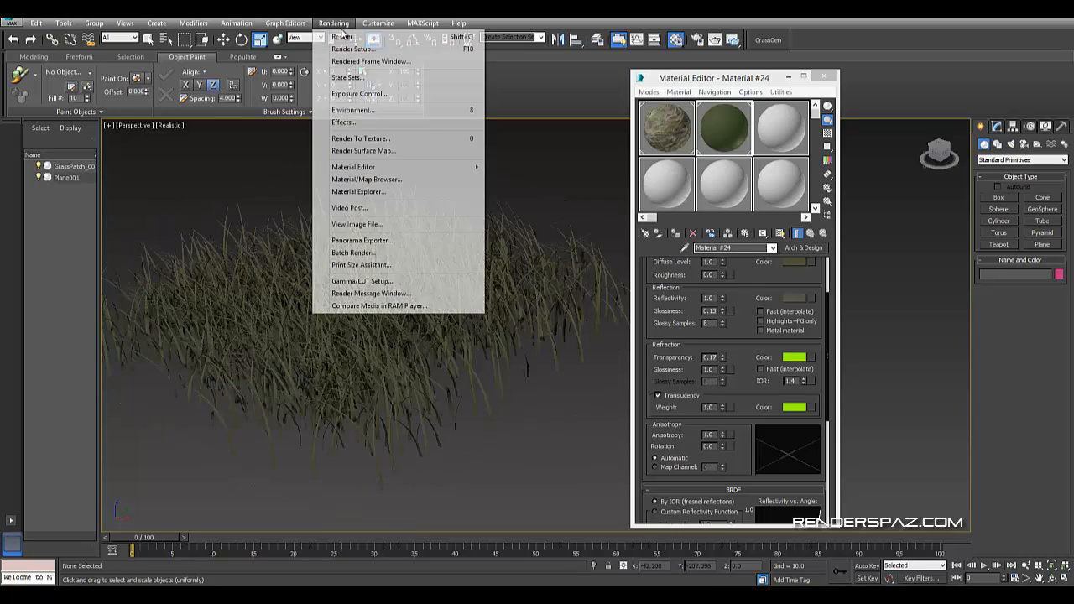
left_click(344, 37)
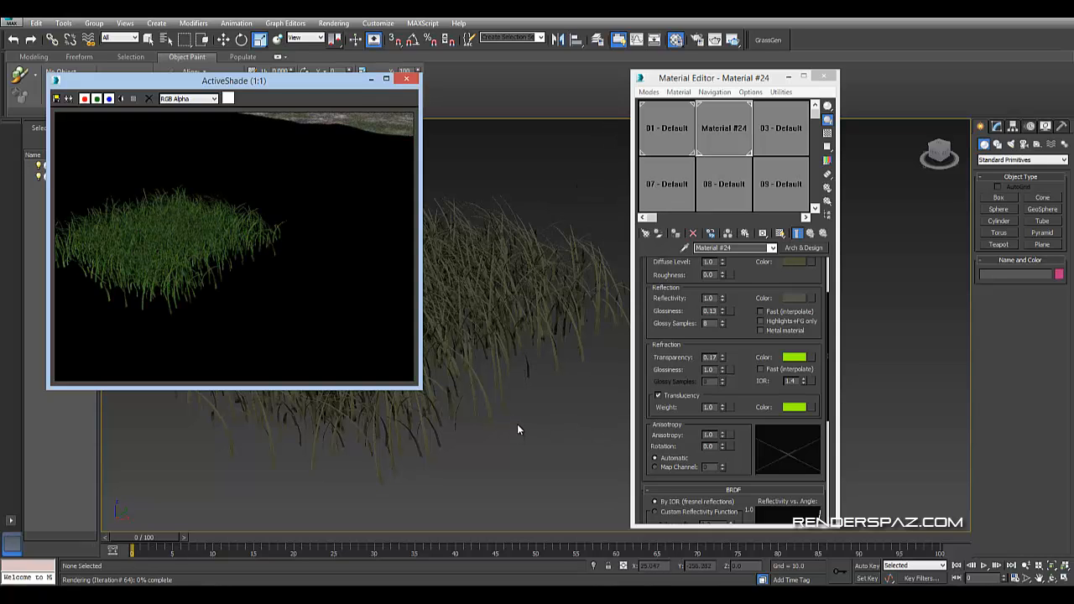
Examine the shaded grass patch from nearer and farther in the ActiveShade render, then close the render window
scroll(519, 420, "up", 5)
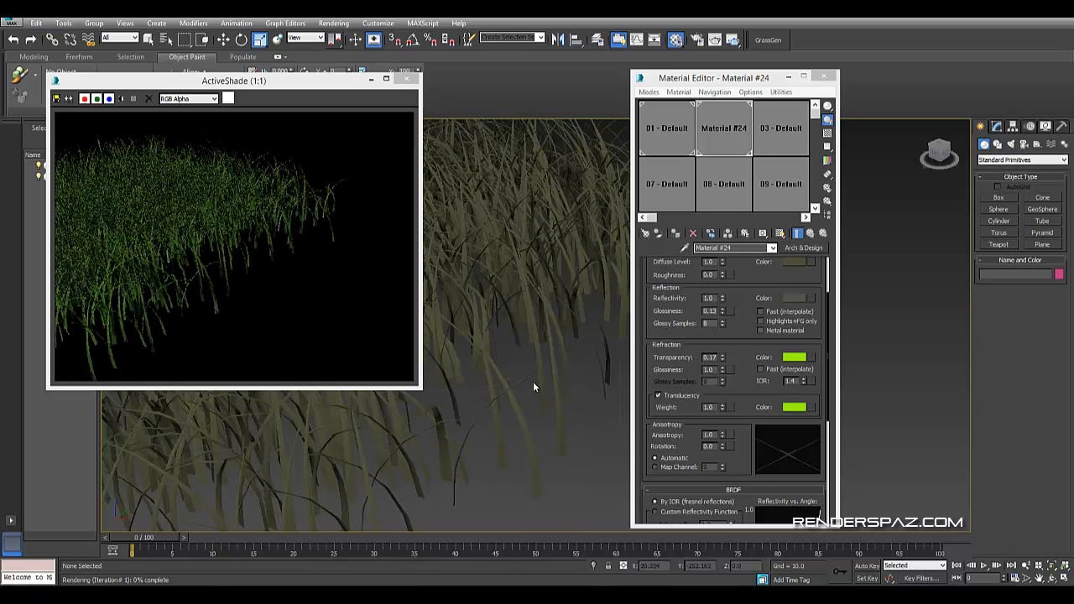
scroll(533, 387, "down", 5)
left_click(543, 393)
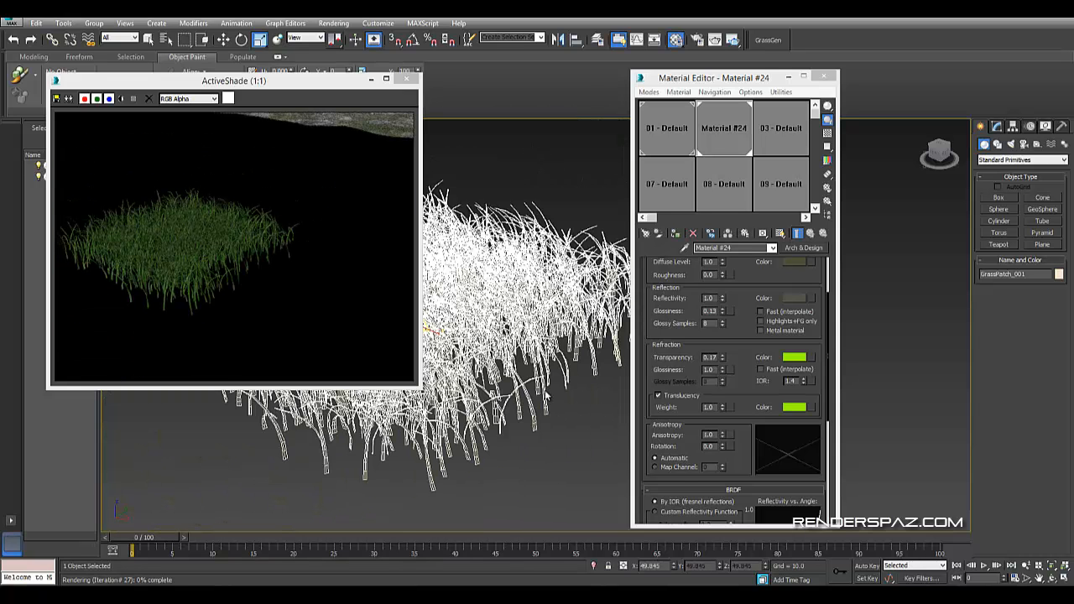
left_click(550, 475)
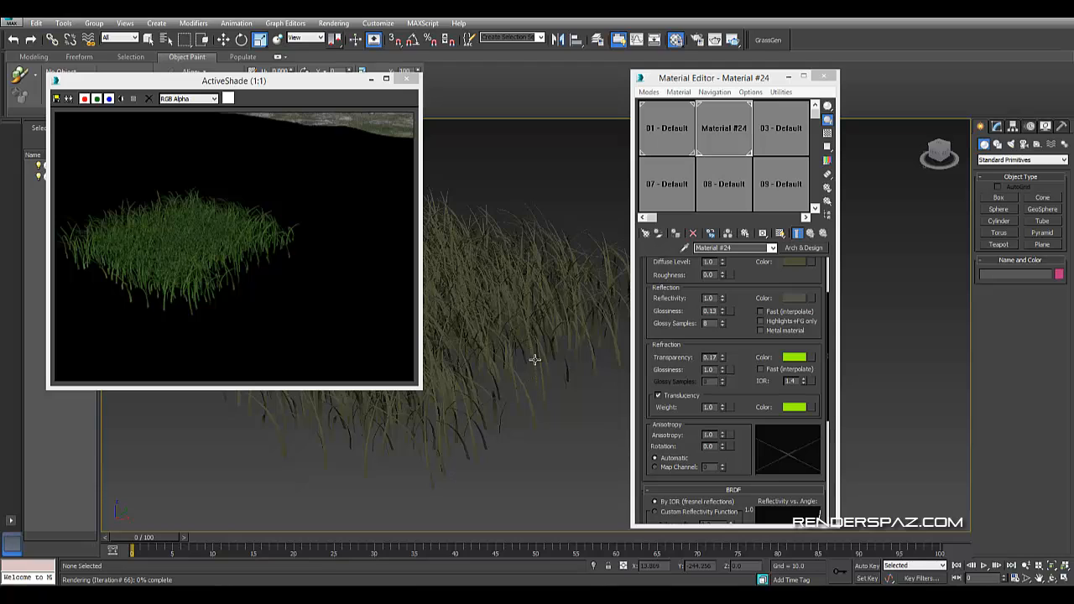
scroll(520, 344, "up", 3)
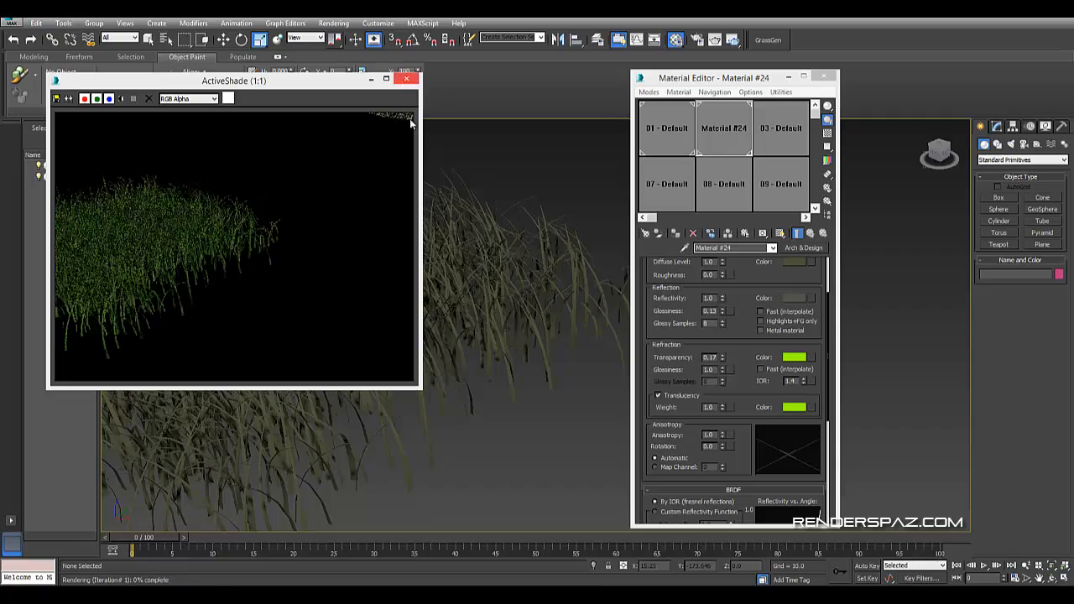
scroll(448, 389, "up", 4)
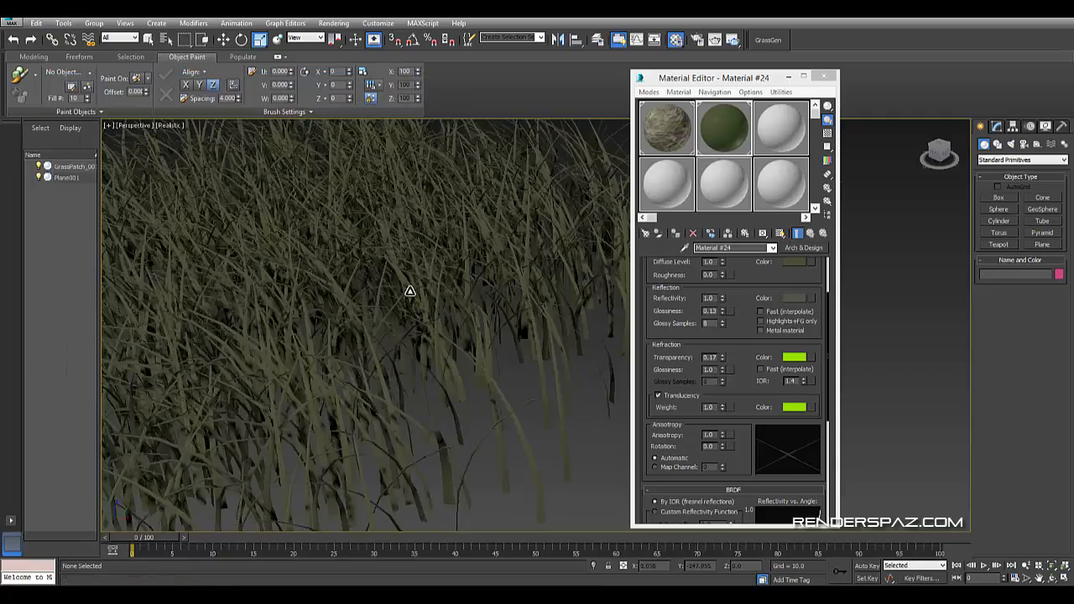
Select the grass patch with the Move tool and close the Material Editor, with the patch and ground both in view
left_click(411, 294)
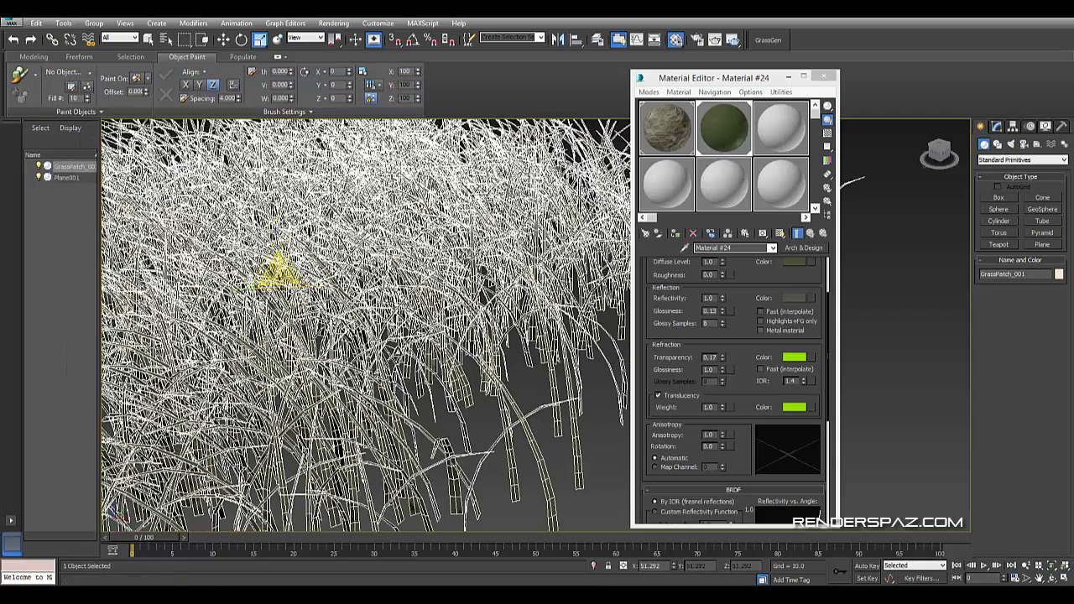
left_click(223, 39)
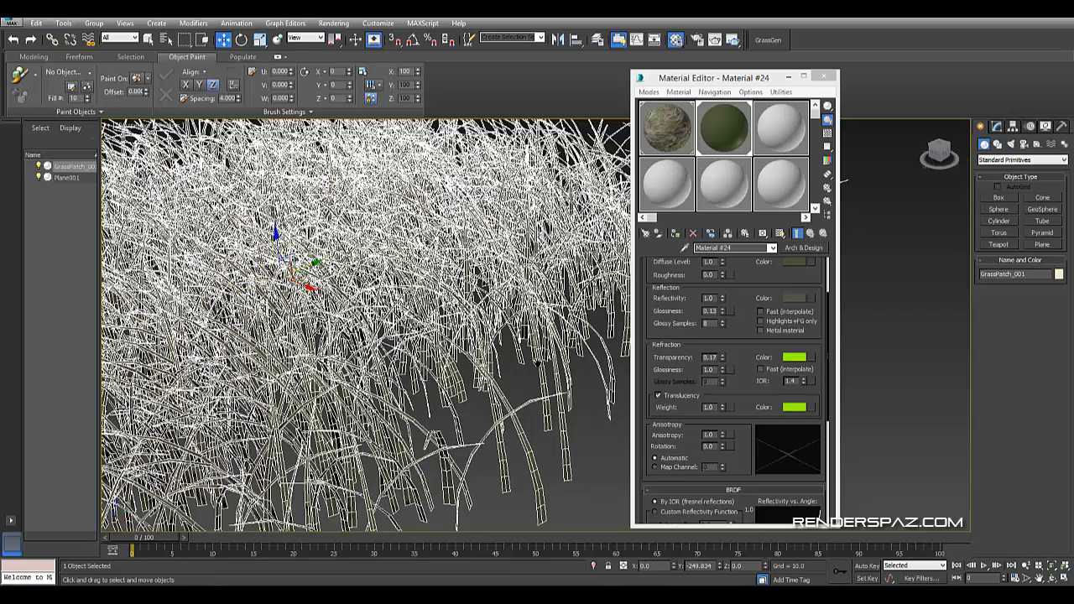
scroll(537, 362, "down", 5)
middle_click_drag(537, 362, 294, 317)
scroll(369, 336, "down", 1)
scroll(367, 353, "up", 1)
scroll(258, 311, "down", 4)
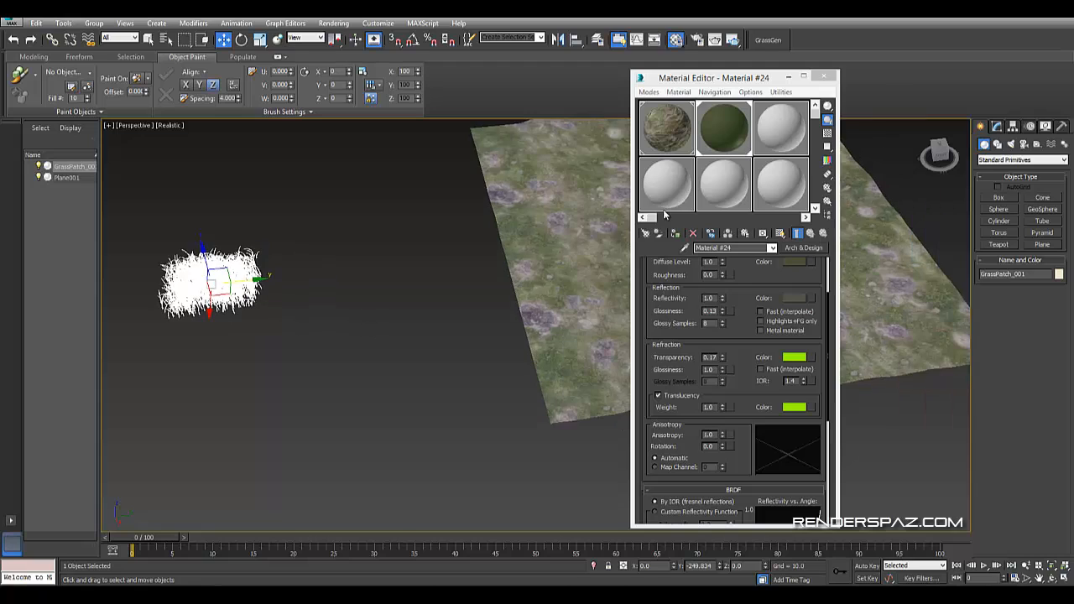
left_click(823, 77)
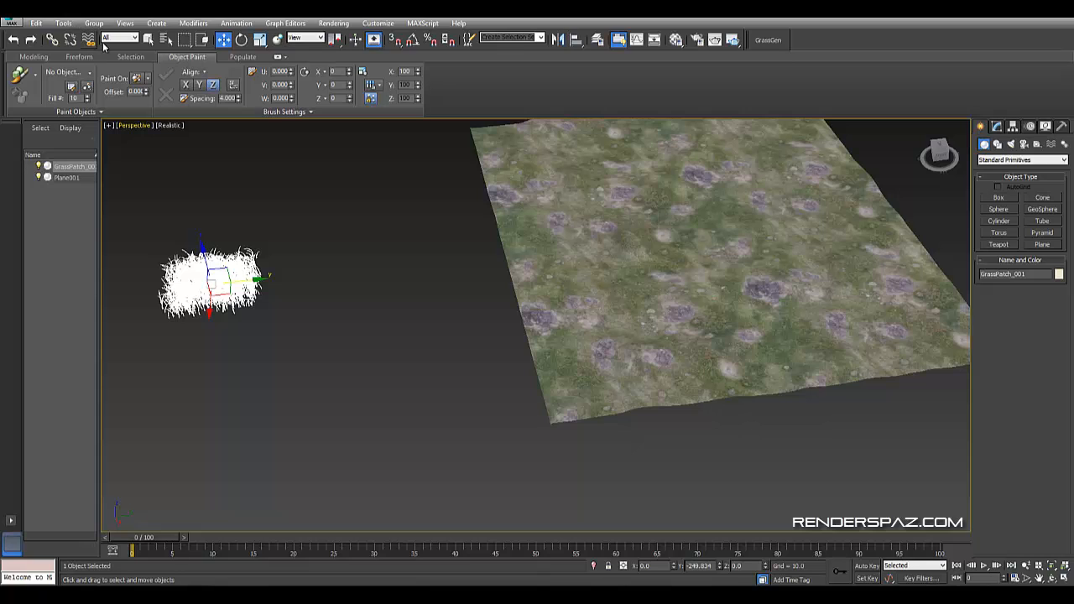
middle_click_drag(391, 317, 386, 317)
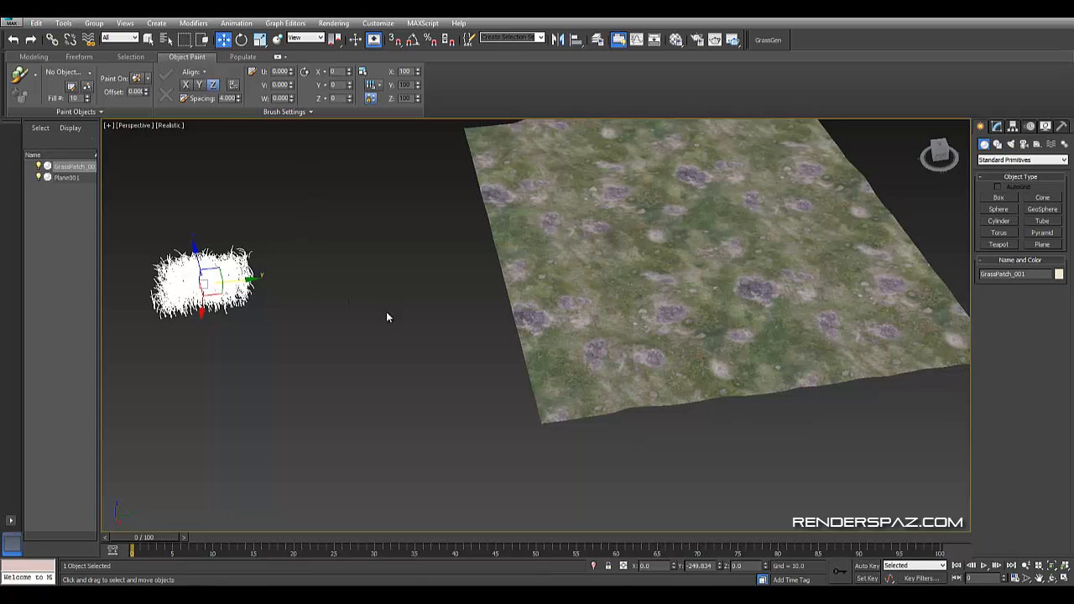
Scale the grass patch down uniformly and move it along Y toward the ground plane, to about -130.24
left_click(260, 39)
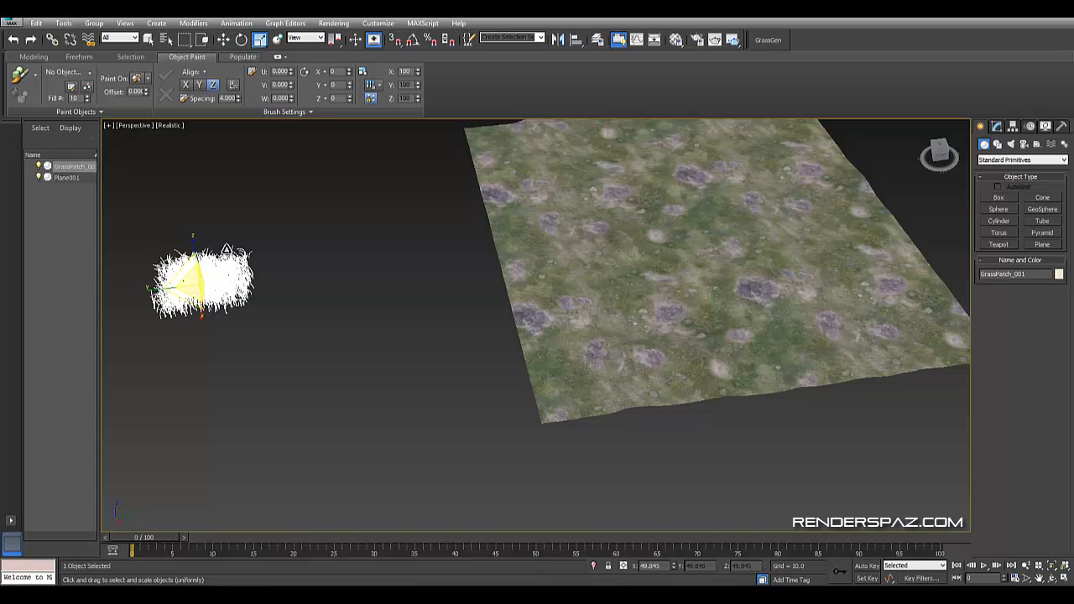
left_click_drag(190, 286, 189, 317)
left_click(223, 39)
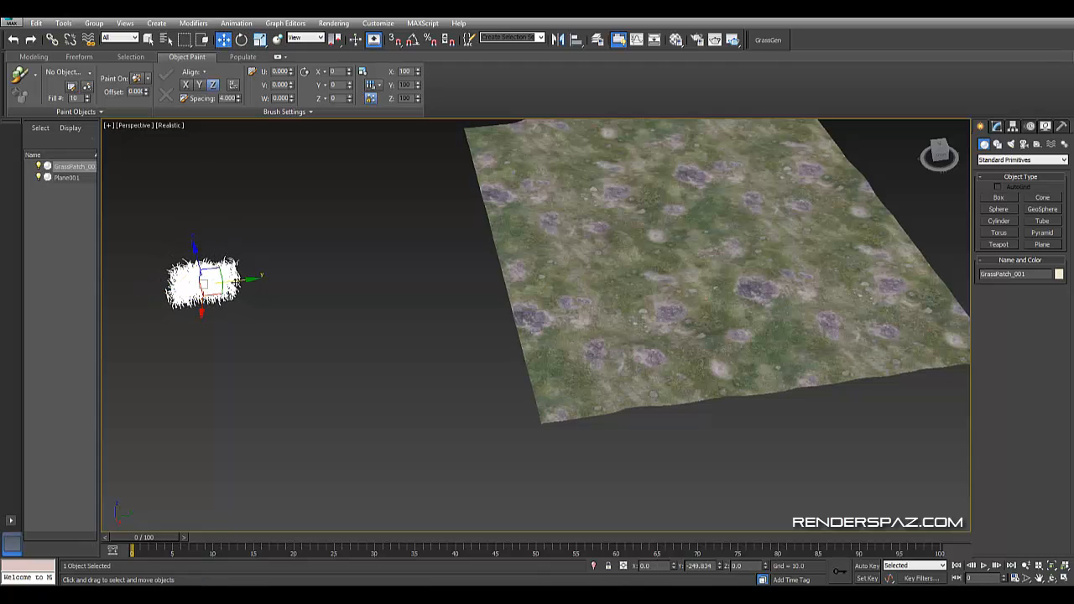
left_click_drag(228, 285, 471, 295)
scroll(472, 295, "up", 5)
middle_click_drag(411, 369, 308, 358)
scroll(308, 359, "down", 2)
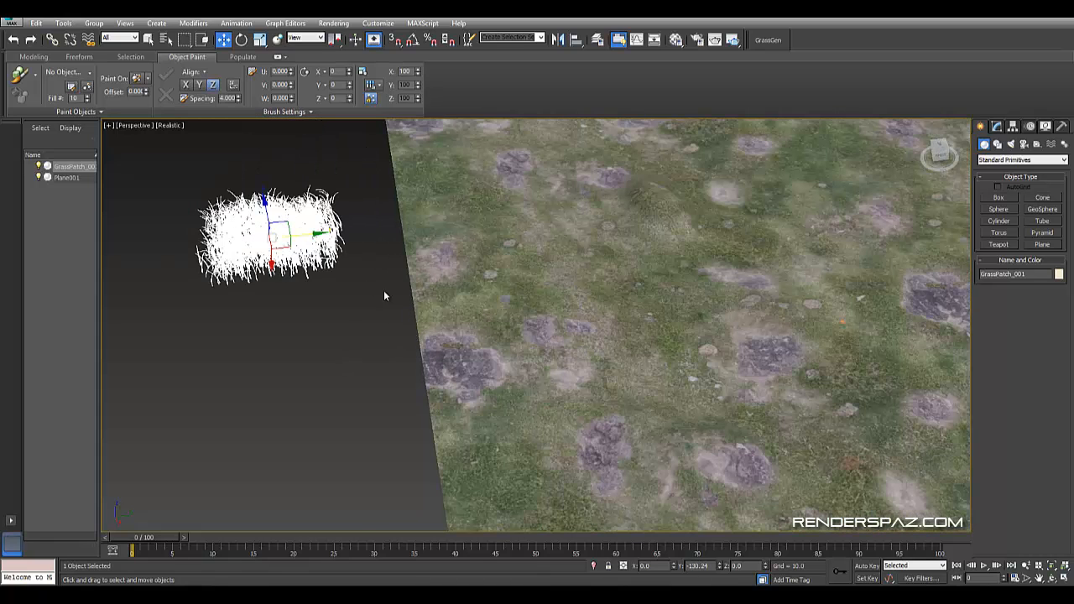
Check the base of the grass patch against its pivot in the Front view, then return to the Perspective view
left_click(243, 185)
left_click(255, 233)
key("f")
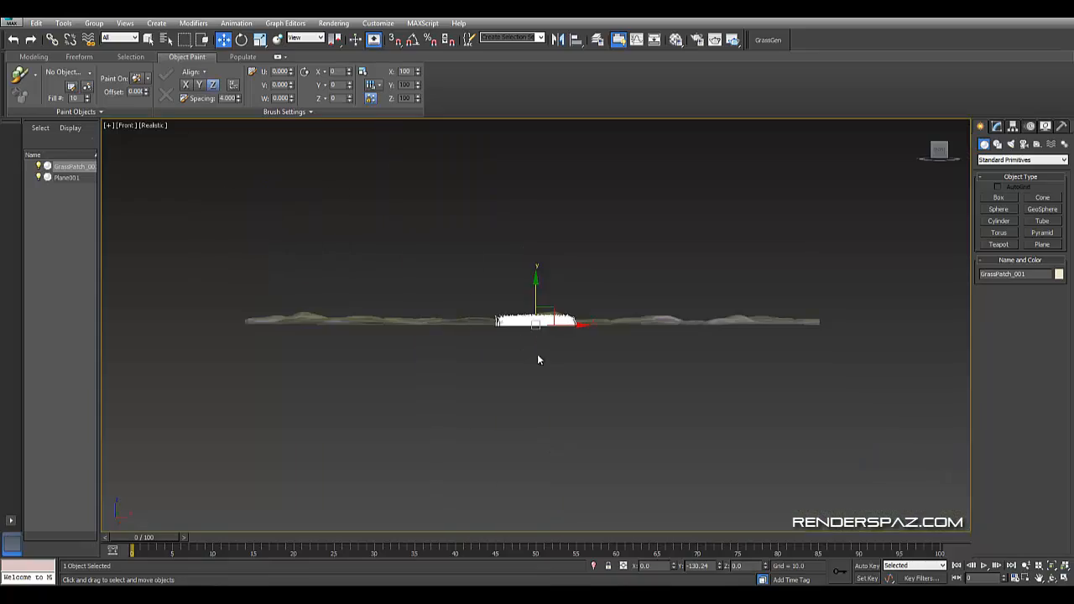
scroll(541, 317, "up", 14)
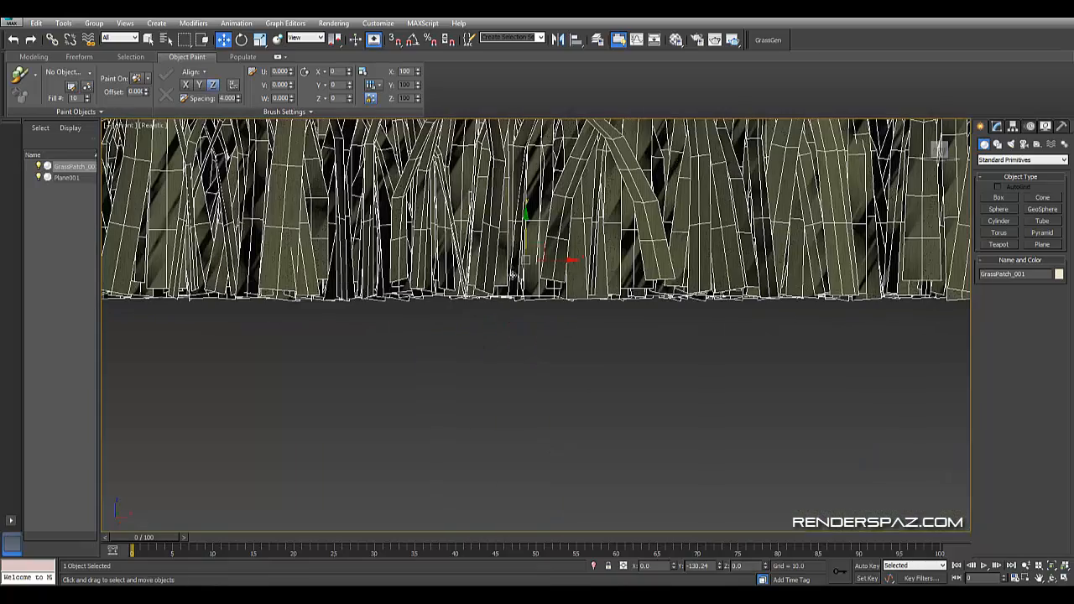
scroll(555, 342, "down", 12)
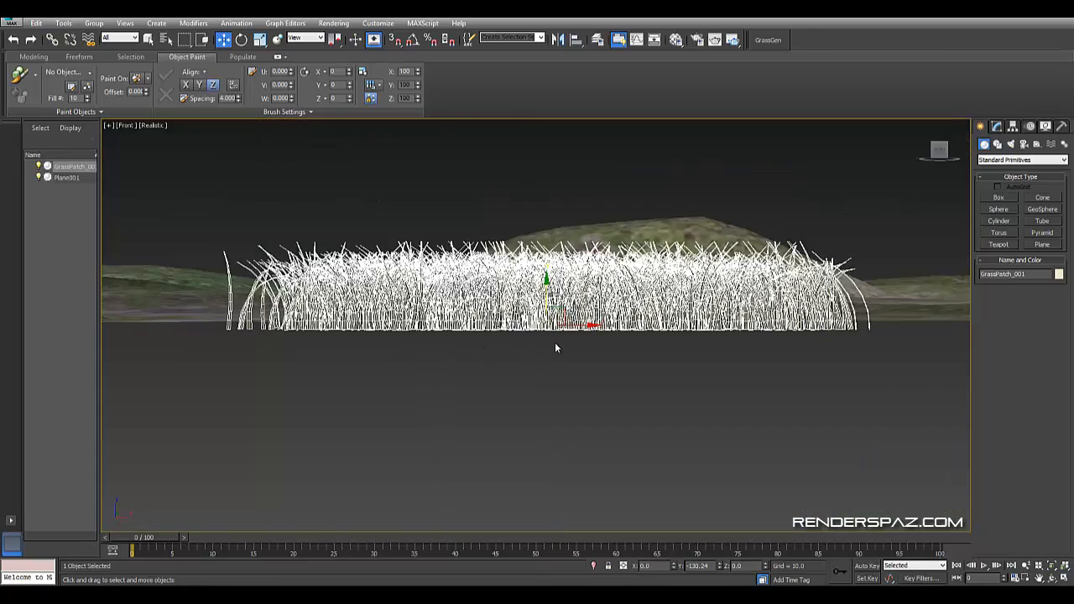
key("p")
scroll(621, 369, "down", 10)
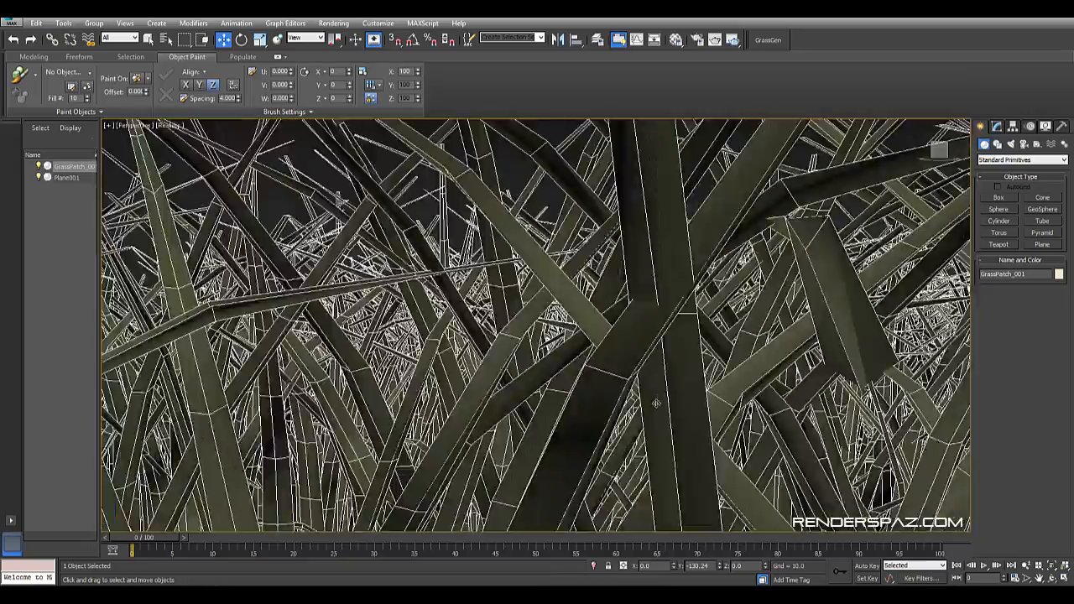
scroll(656, 404, "down", 10)
middle_click_drag(656, 403, 671, 436, "alt")
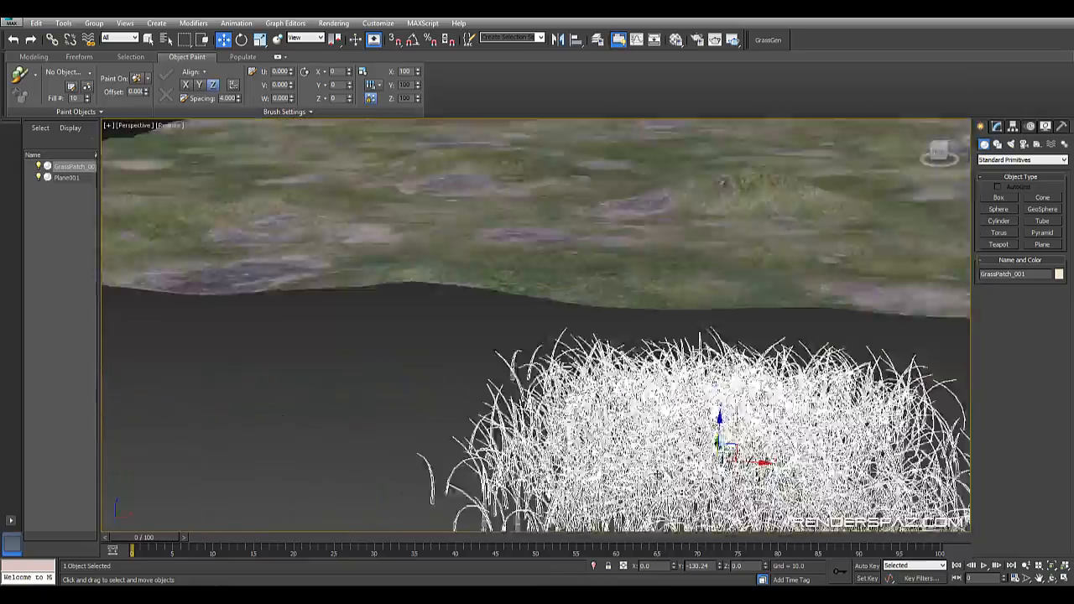
middle_click_drag(696, 403, 487, 275)
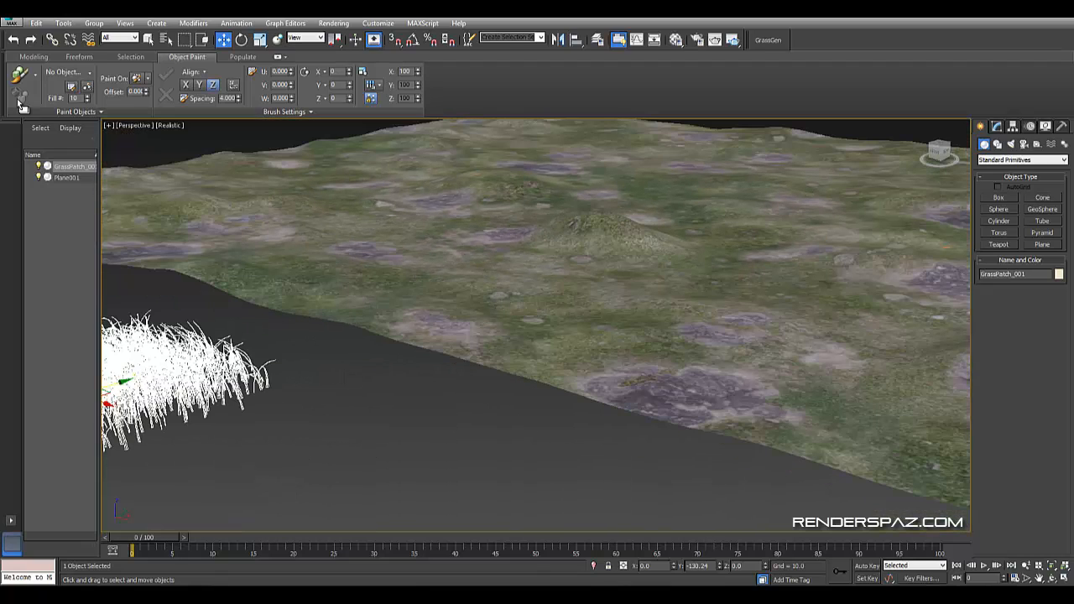
Pick the grass patch from the scene into the Paint Objects list and close the list
left_click(89, 86)
middle_click_drag(432, 370, 617, 340)
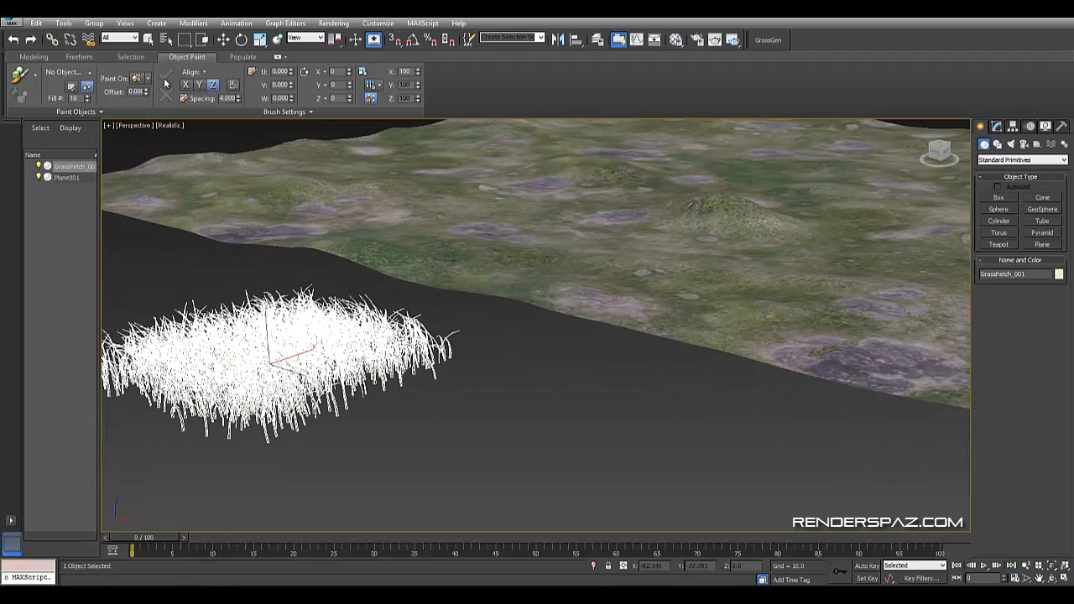
left_click(72, 87)
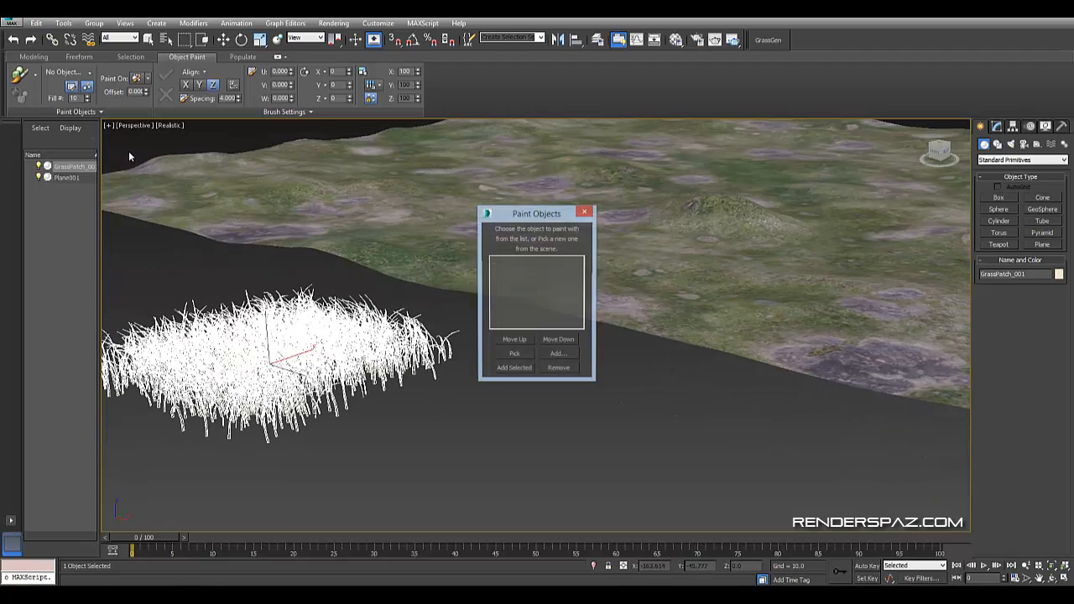
left_click(514, 355)
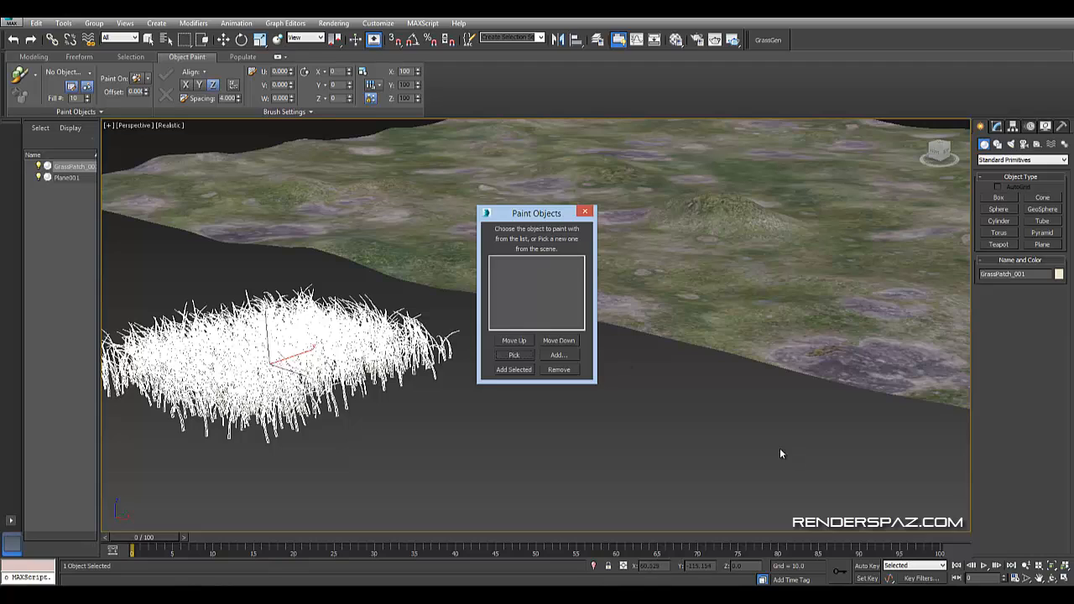
left_click(359, 347)
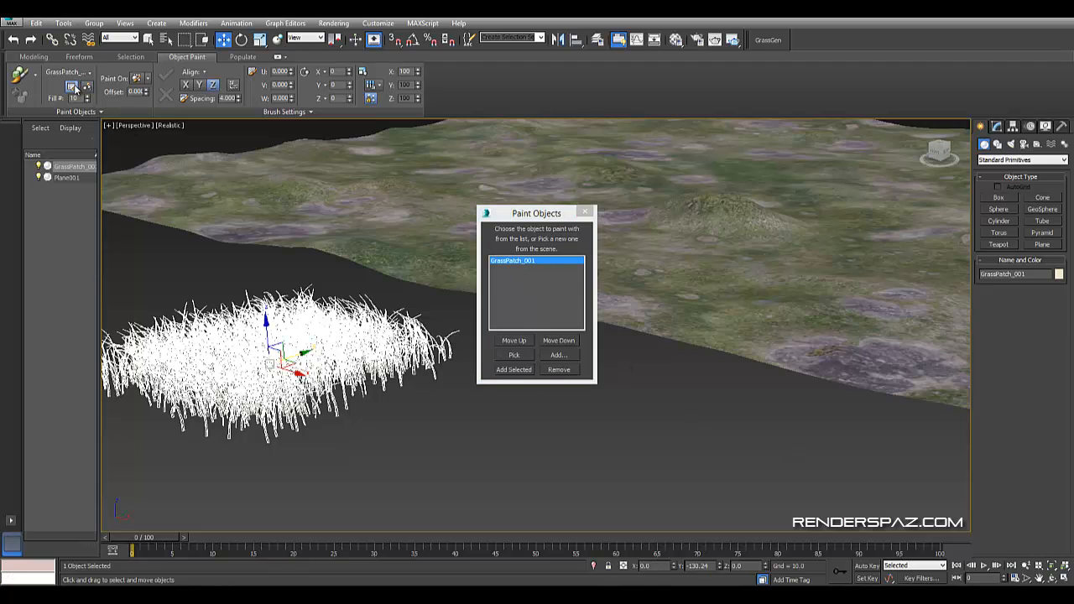
left_click(587, 214)
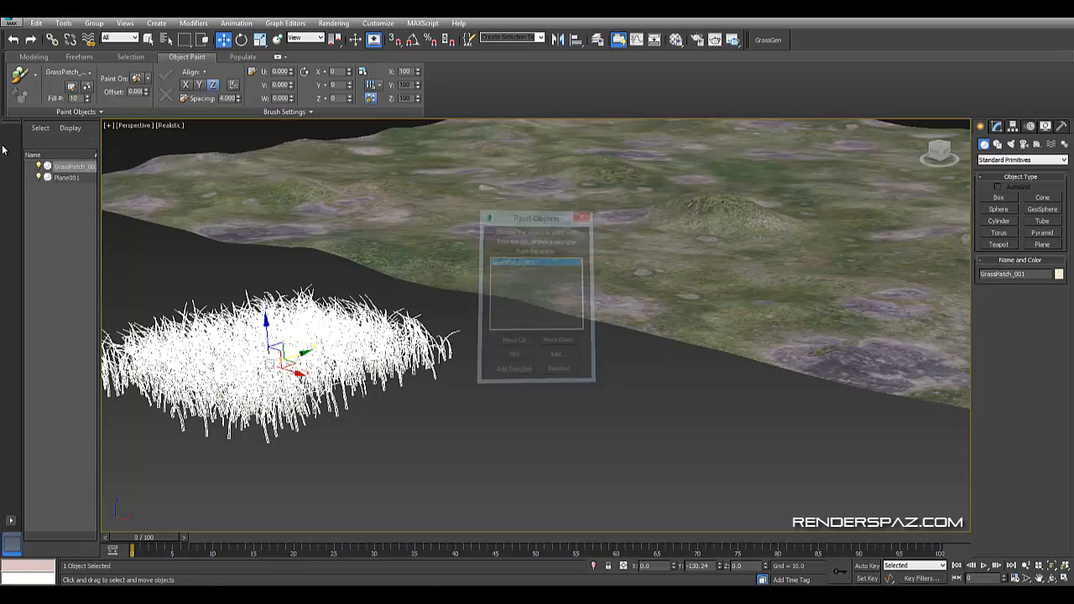
Set Object Paint to paint with the objects in the list, leave painting mode and select the ground plane
left_click(36, 74)
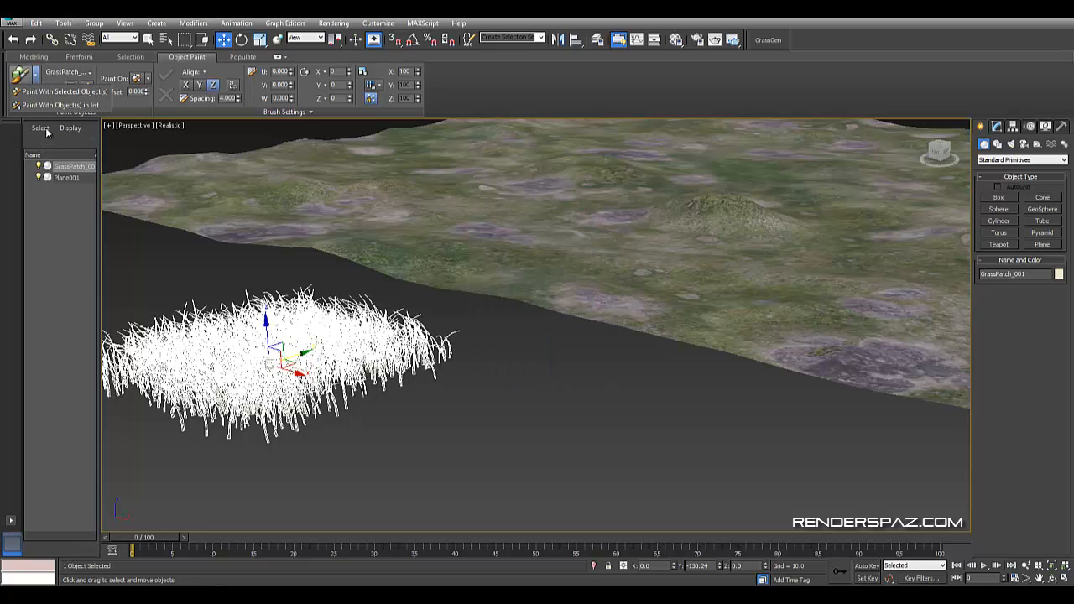
left_click(52, 106)
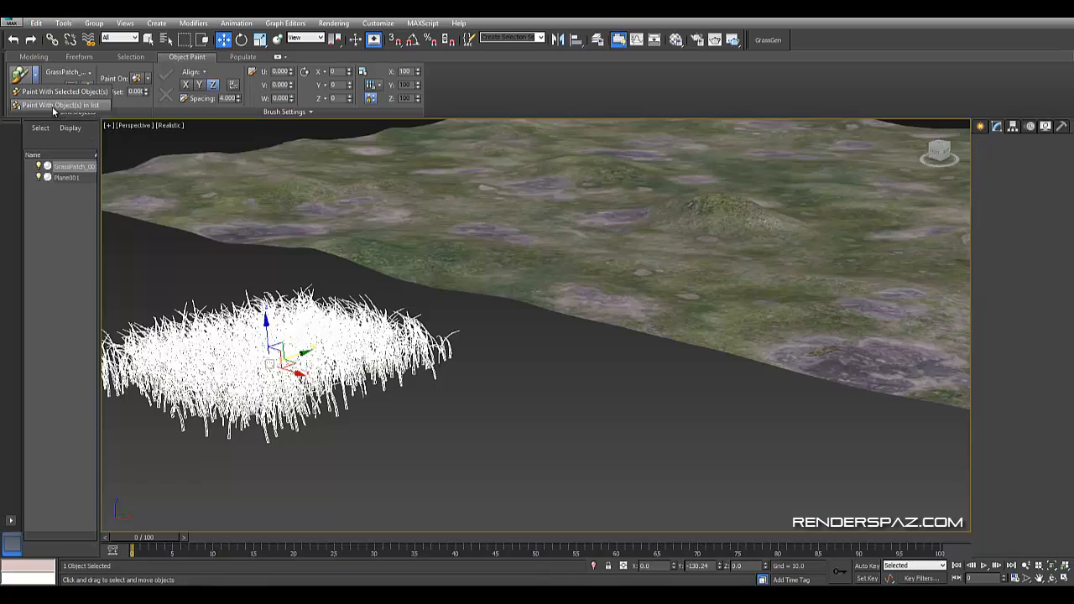
right_click(607, 312)
left_click(569, 239)
middle_click_drag(651, 295, 520, 376)
Switch the Perspective viewport to Shaded and turn off Display Selected With Edged Faces
left_click(169, 128)
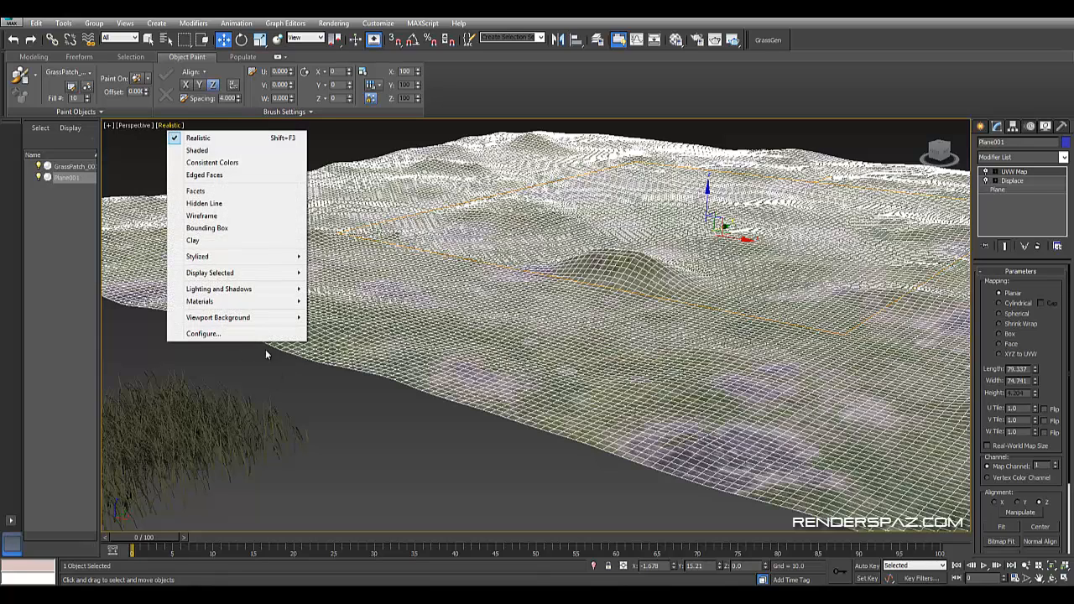
left_click(224, 151)
left_click(142, 124)
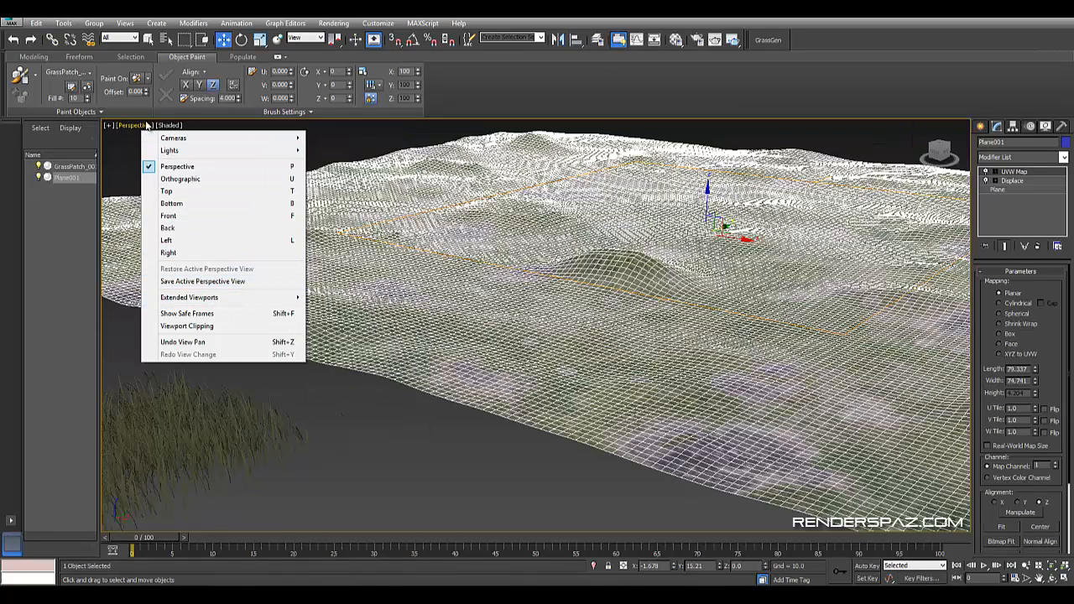
left_click(104, 126)
left_click(109, 126)
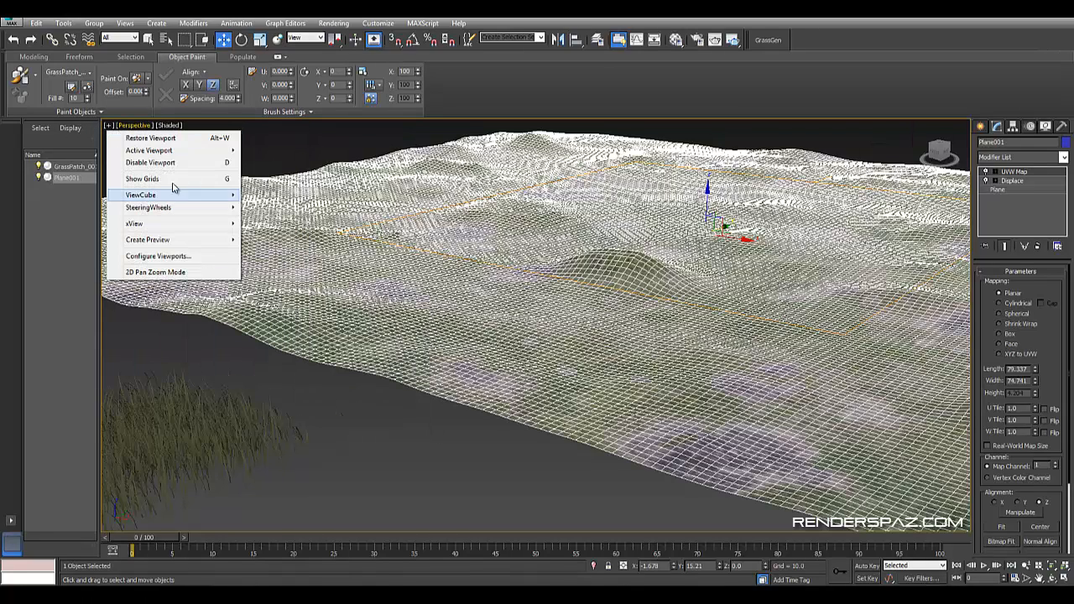
left_click(168, 126)
mouse_move(240, 277)
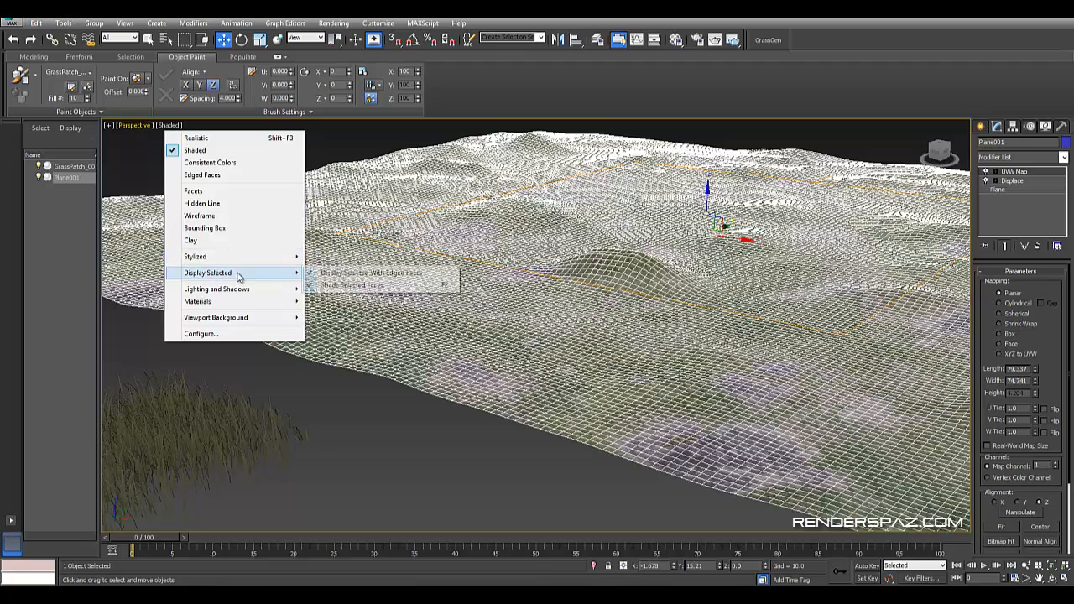
left_click(341, 274)
Select the ground plane, start Object Paint and set it to paint on Selected Objects
scroll(560, 336, "down", 3)
middle_click_drag(566, 375, 480, 323)
left_click(309, 325)
middle_click_drag(637, 343, 448, 260, "alt")
left_click(489, 295)
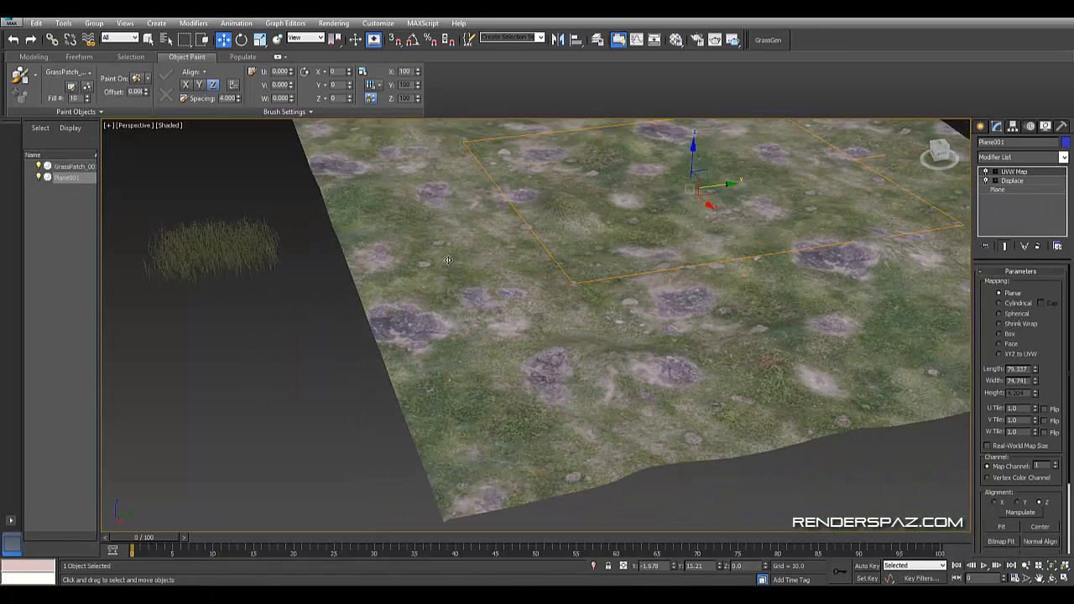
left_click(20, 75)
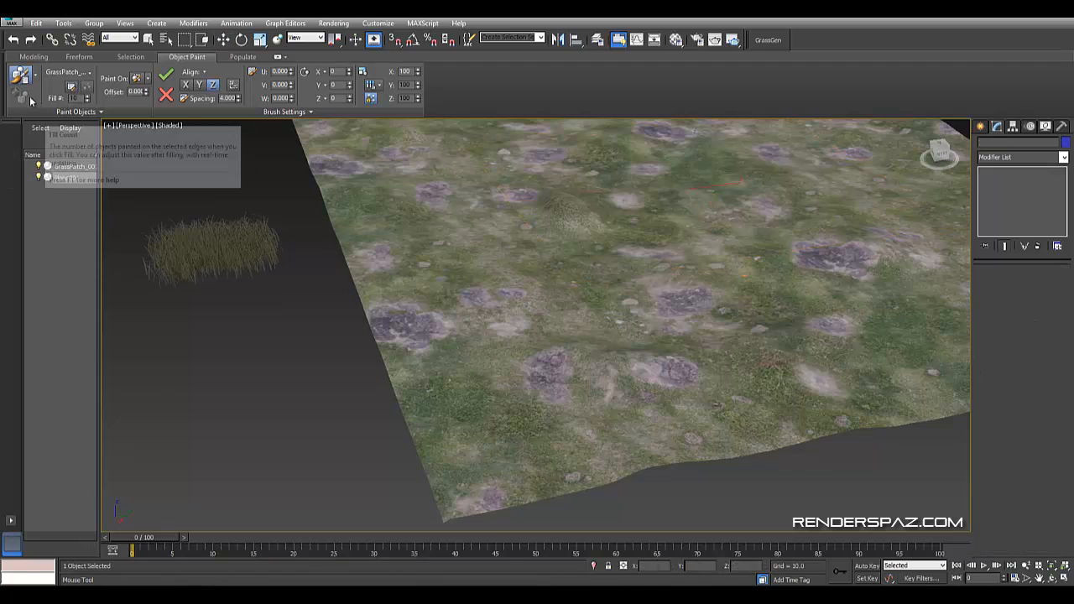
left_click(148, 79)
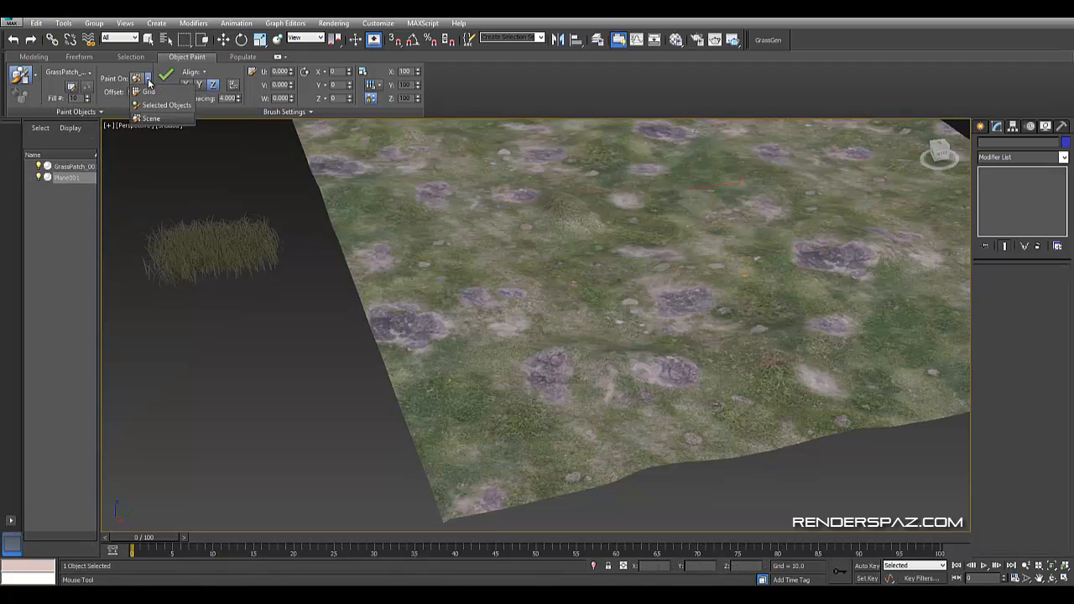
left_click(165, 105)
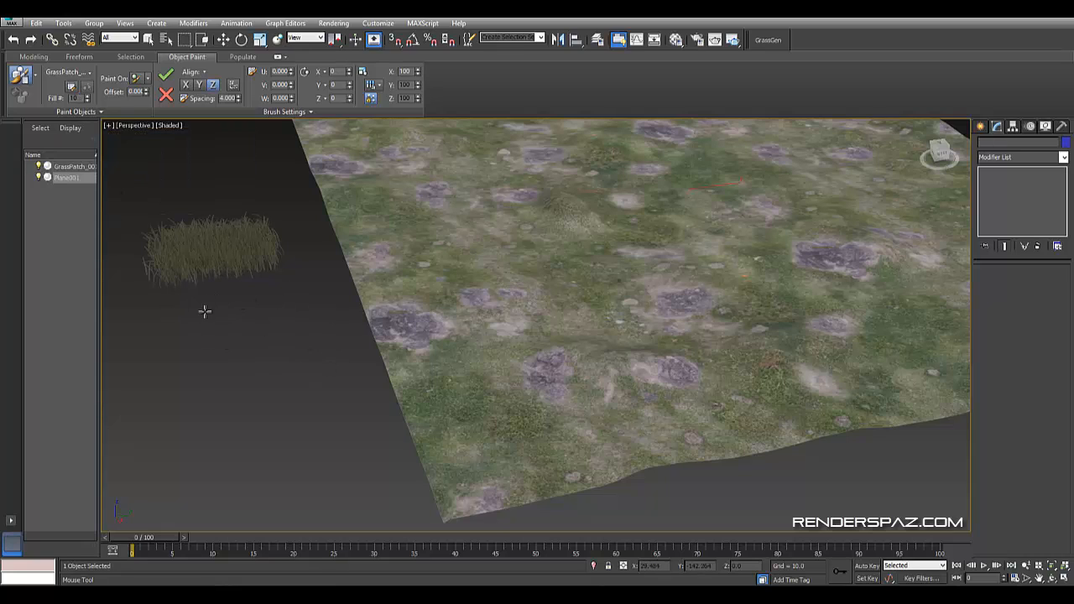
Restart Object Paint with the ground plane selected and bring most of the ground into view for painting
left_click(19, 76)
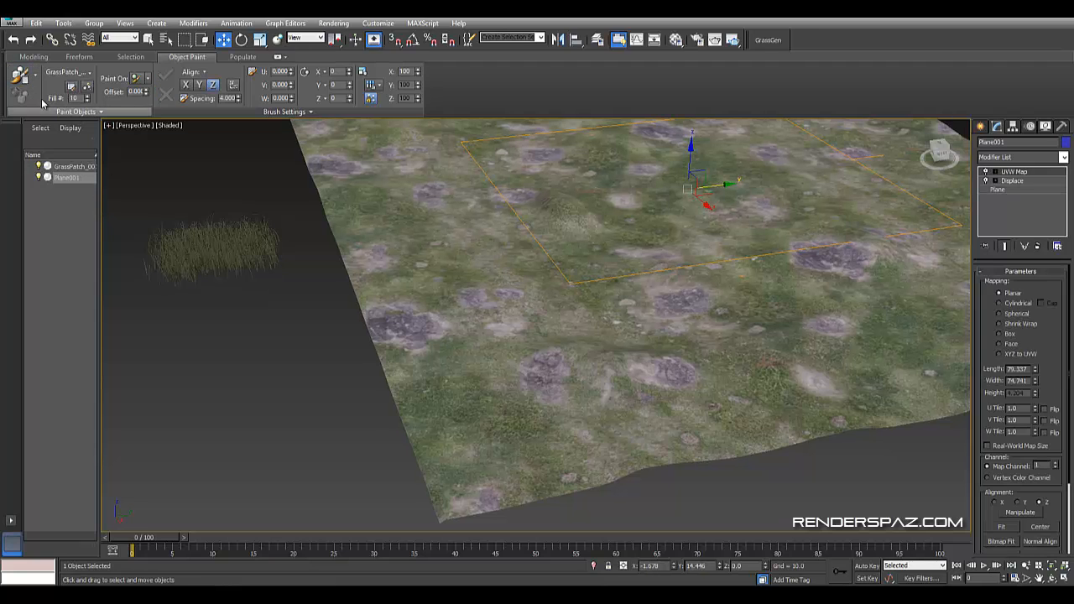
left_click(20, 74)
mouse_move(599, 290)
left_mouse_down()
mouse_move(556, 307)
mouse_move(758, 372)
left_mouse_up()
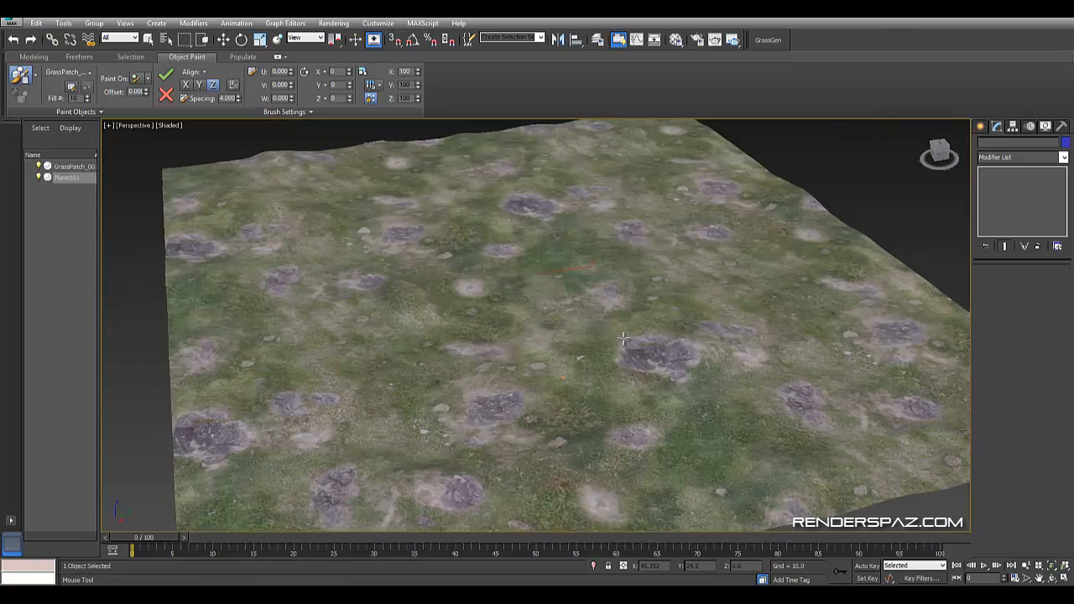
Try painting full-size grass patches densely over the terrain's middle and around its outer areas
mouse_move(570, 243)
left_mouse_down()
mouse_move(498, 377)
mouse_move(493, 205)
left_mouse_up()
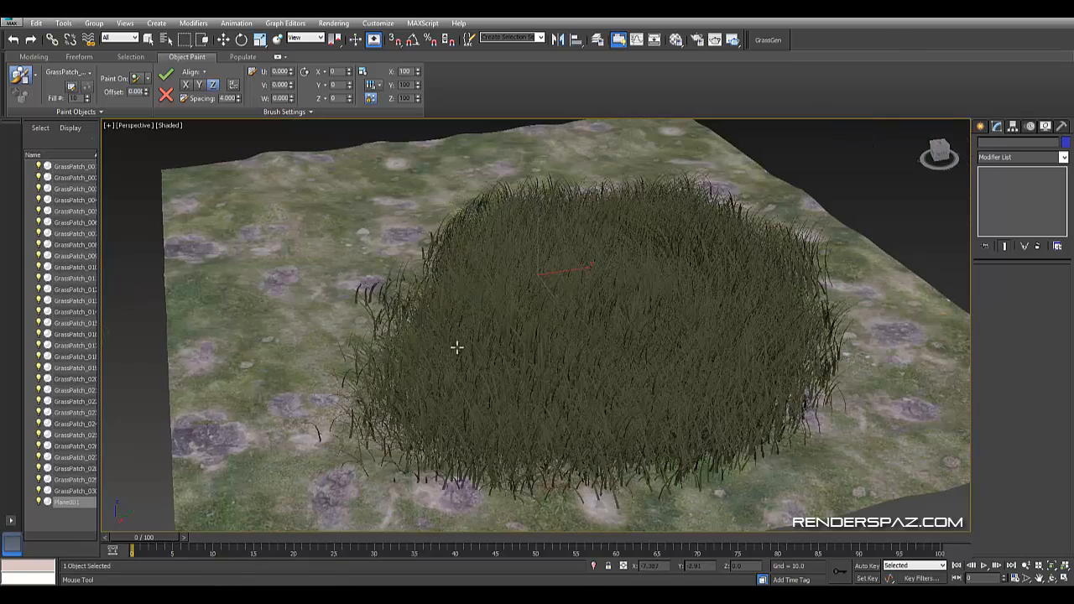
middle_click_drag(456, 347, 563, 294)
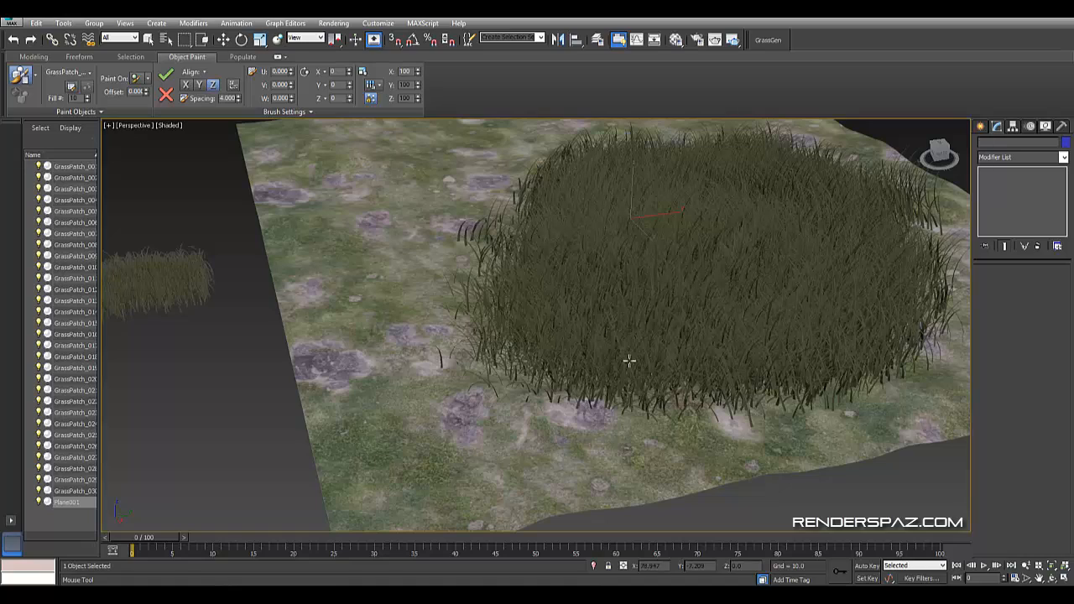
middle_click_drag(434, 196, 791, 271, "alt")
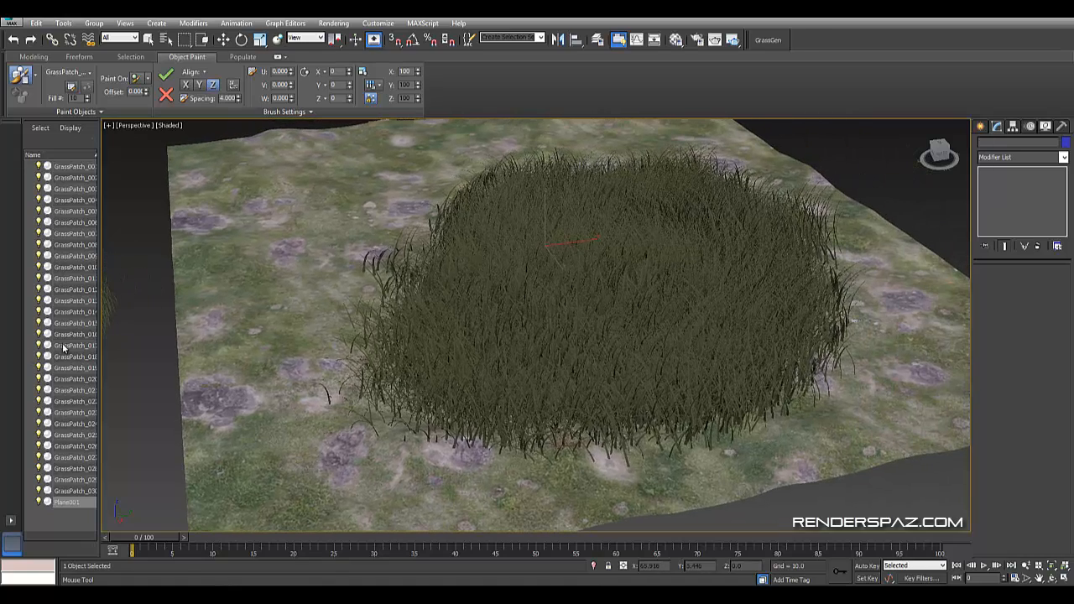
left_click(329, 210)
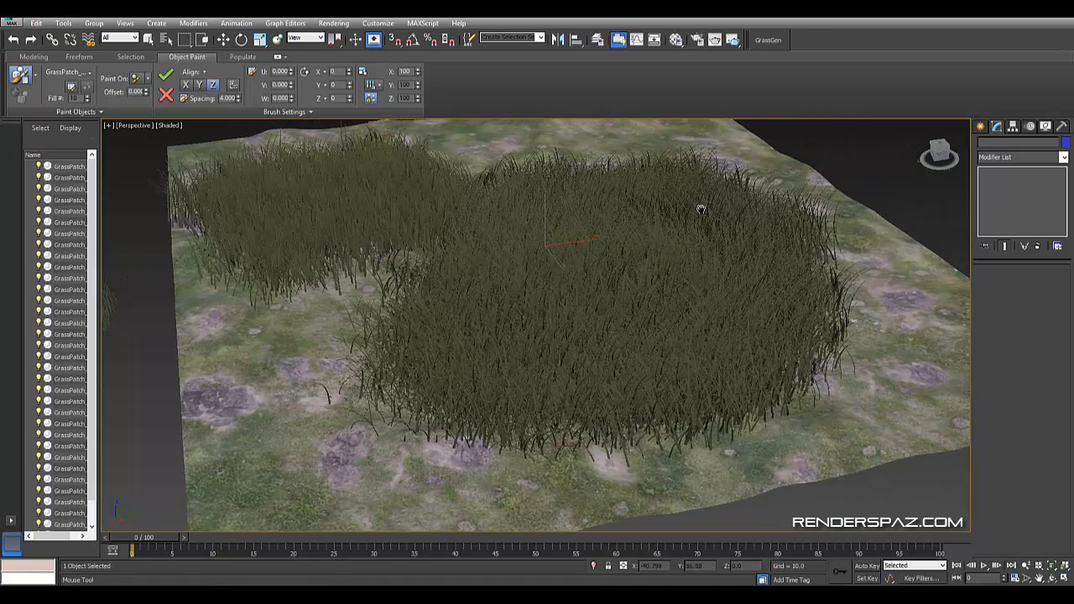
middle_click_drag(701, 209, 588, 402)
left_click(560, 292)
mouse_move(634, 264)
middle_mouse_down()
mouse_move(561, 143)
mouse_move(537, 124)
middle_mouse_up()
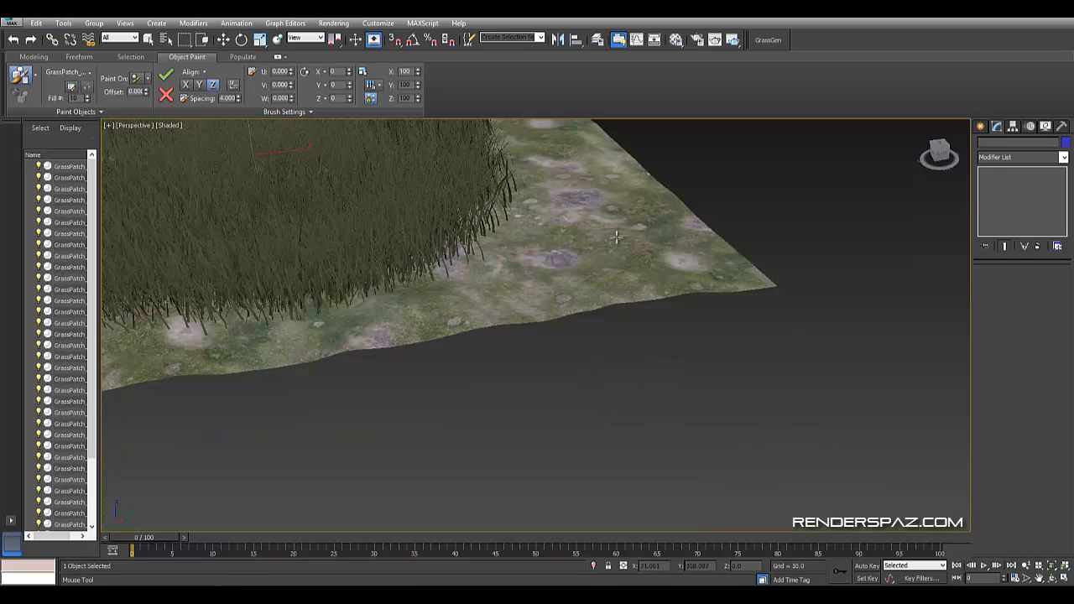
left_click(616, 238)
mouse_move(529, 258)
middle_mouse_down()
mouse_move(652, 345)
mouse_move(727, 369)
middle_mouse_up()
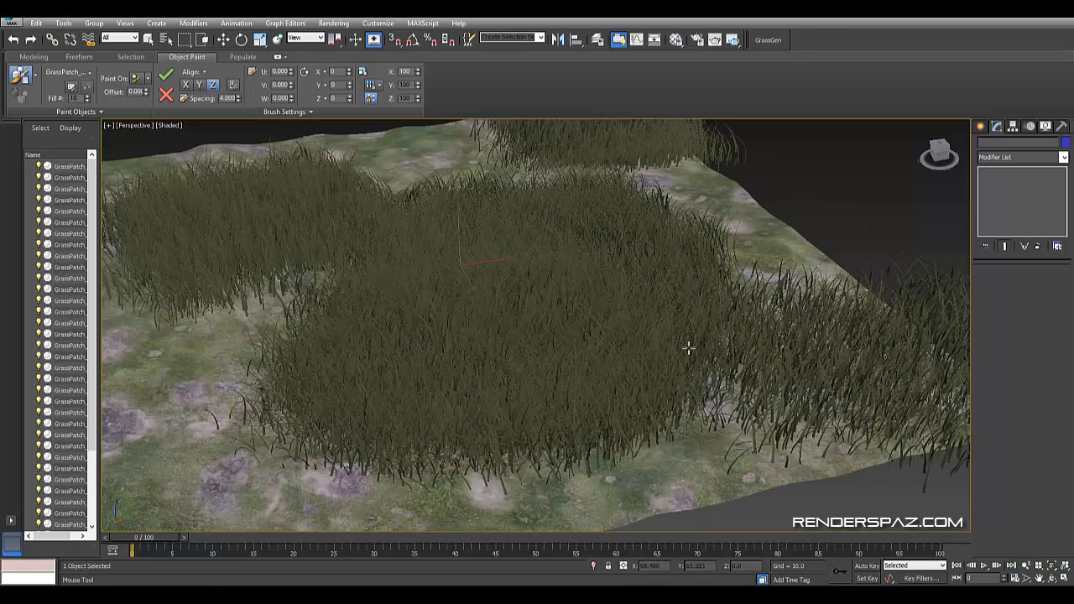
Undo all the full-size grass strokes painted on the terrain
key("ctrl+z")
key("ctrl+z")
key("ctrl+z")
key("ctrl+z")
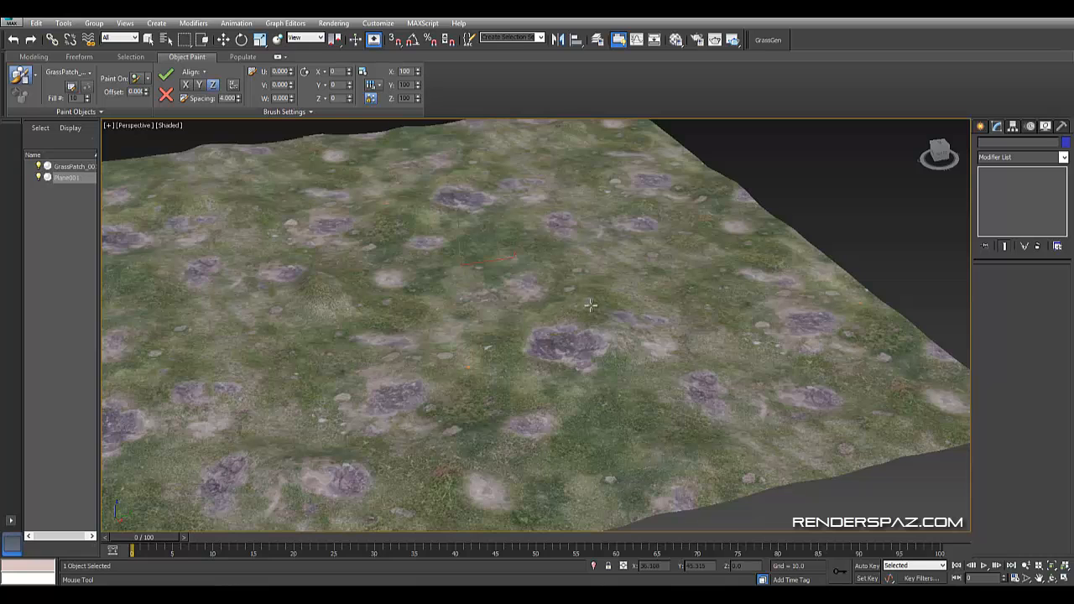
Place two separate grass patches on the terrain, one behind the middle and one towards the side edge
scroll(584, 302, "down", 3)
mouse_move(495, 295)
middle_mouse_down()
mouse_move(662, 301)
mouse_move(542, 283)
middle_mouse_up()
scroll(550, 272, "up", 3)
left_click(518, 230)
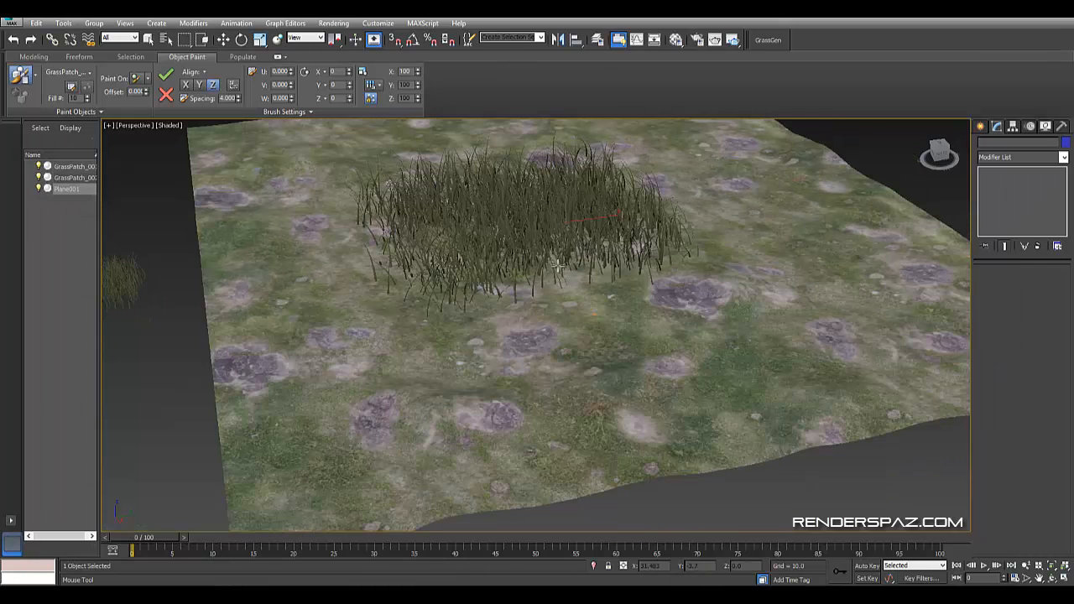
middle_click_drag(743, 311, 720, 320)
left_click(720, 319)
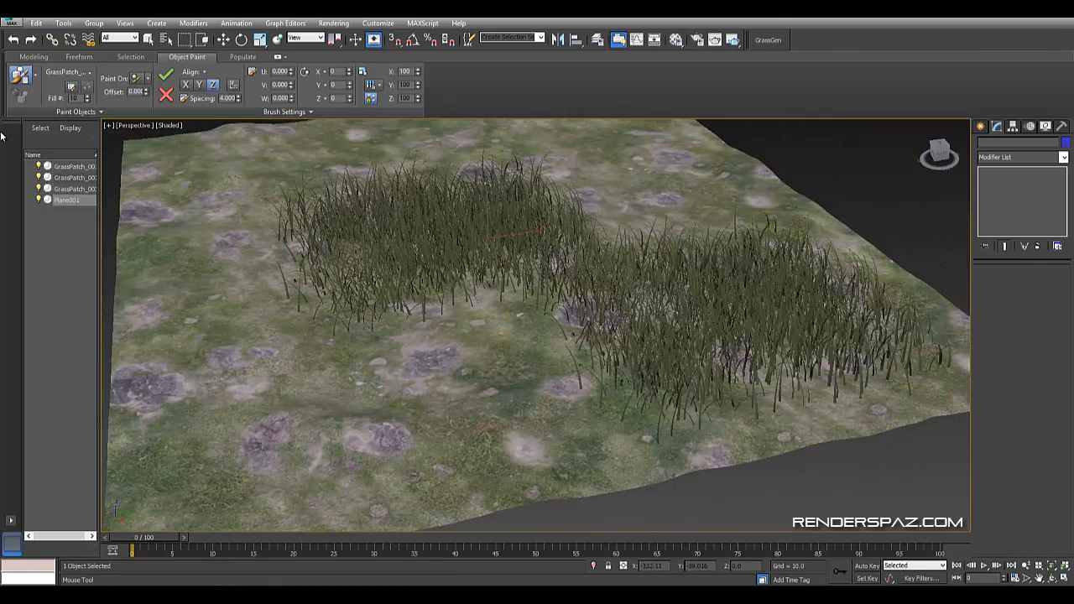
Reduce the painted grass patches uniformly to a scale of 37 on all axes
left_click(371, 99)
mouse_move(416, 77)
left_mouse_down()
mouse_move(415, 126)
mouse_move(416, 101)
left_mouse_up()
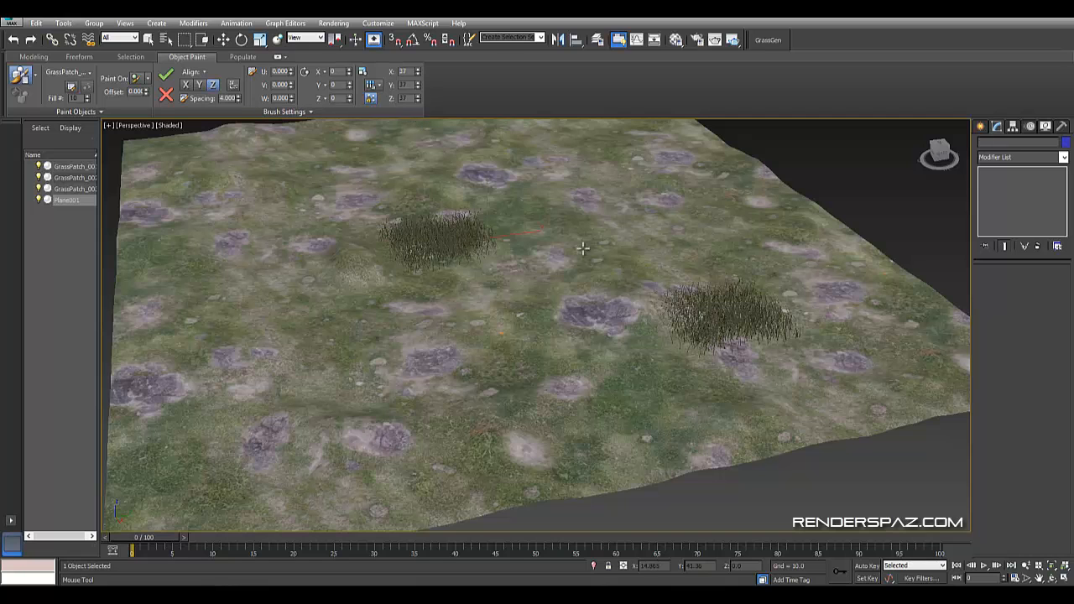
middle_click_drag(582, 249, 534, 254)
scroll(546, 286, "up", 5)
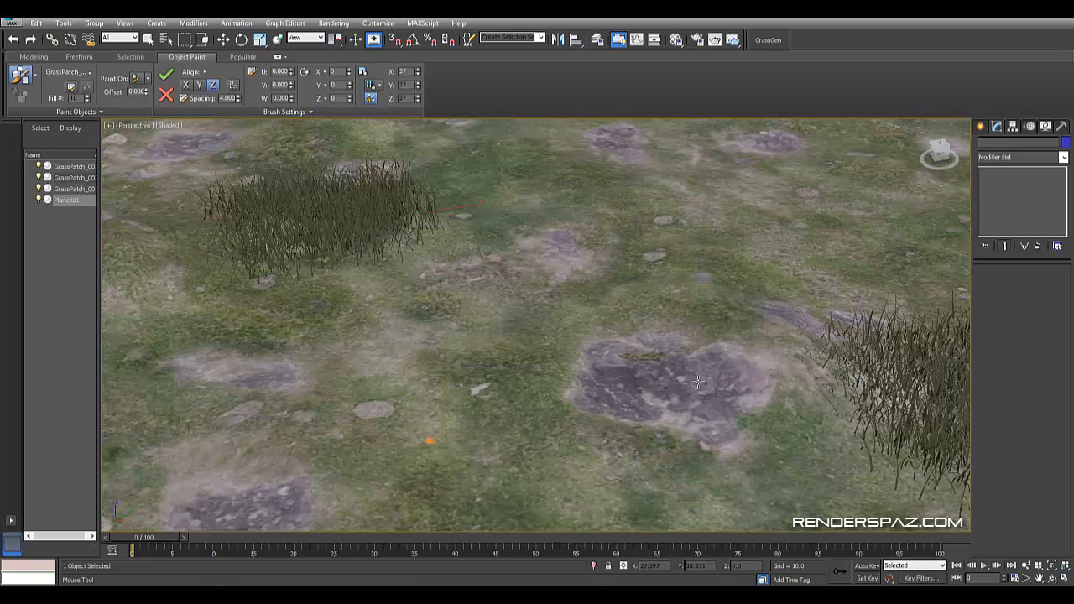
scroll(528, 326, "down", 3)
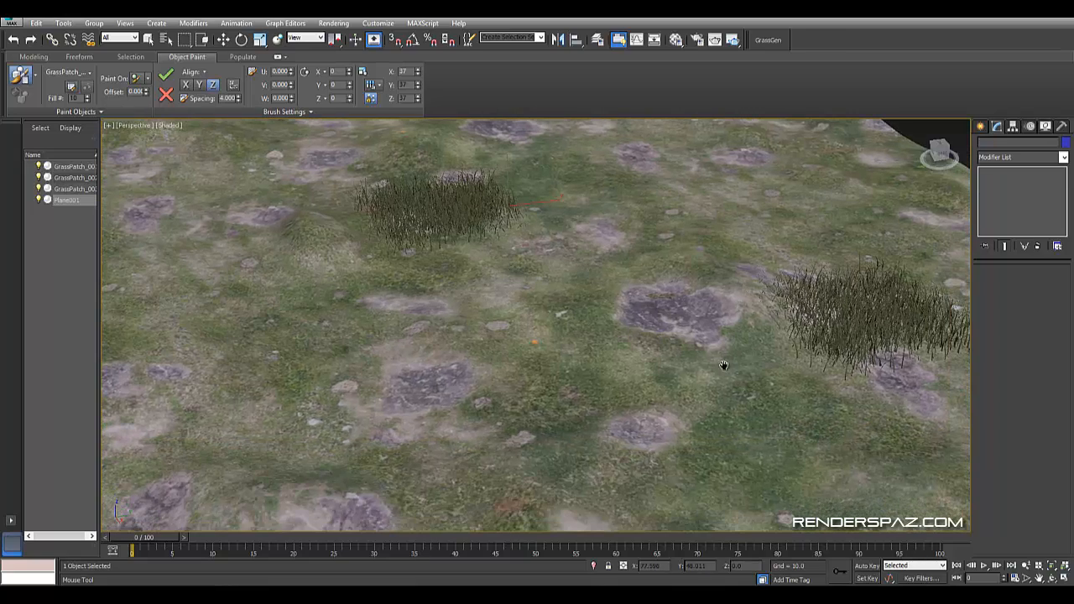
middle_click_drag(724, 365, 642, 356)
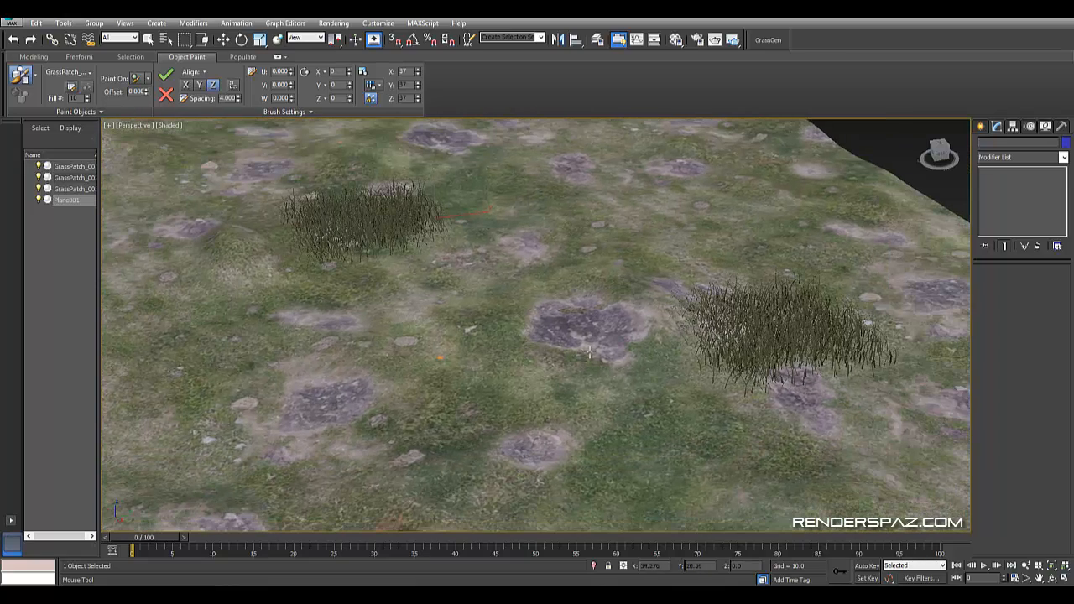
scroll(496, 377, "down", 1)
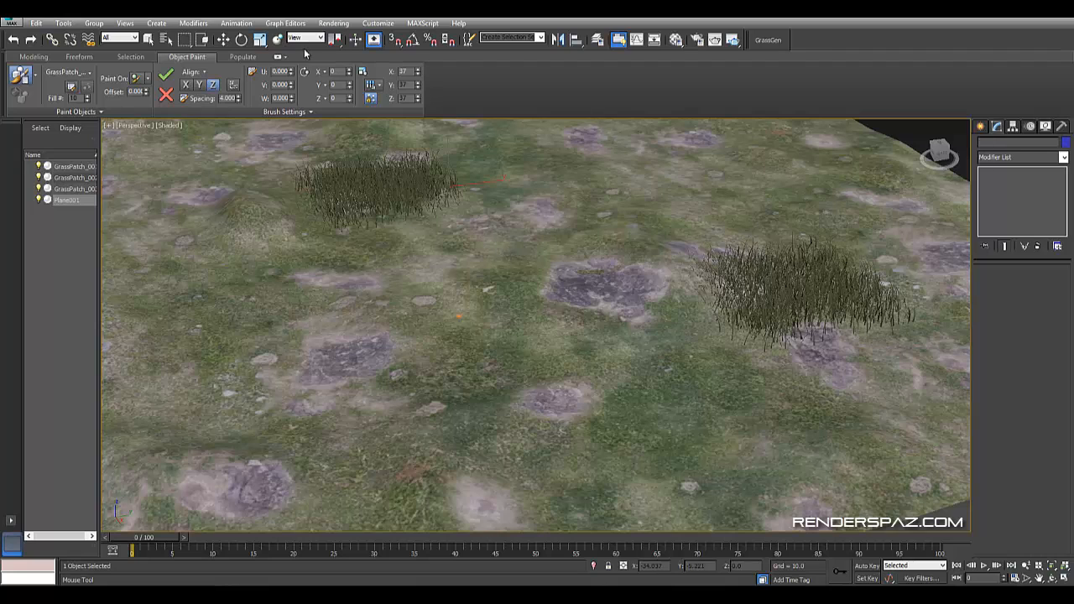
Turn on random rotation about the Z axis for the painted grass patches
scroll(501, 256, "up", 1)
middle_click_drag(501, 256, 494, 285)
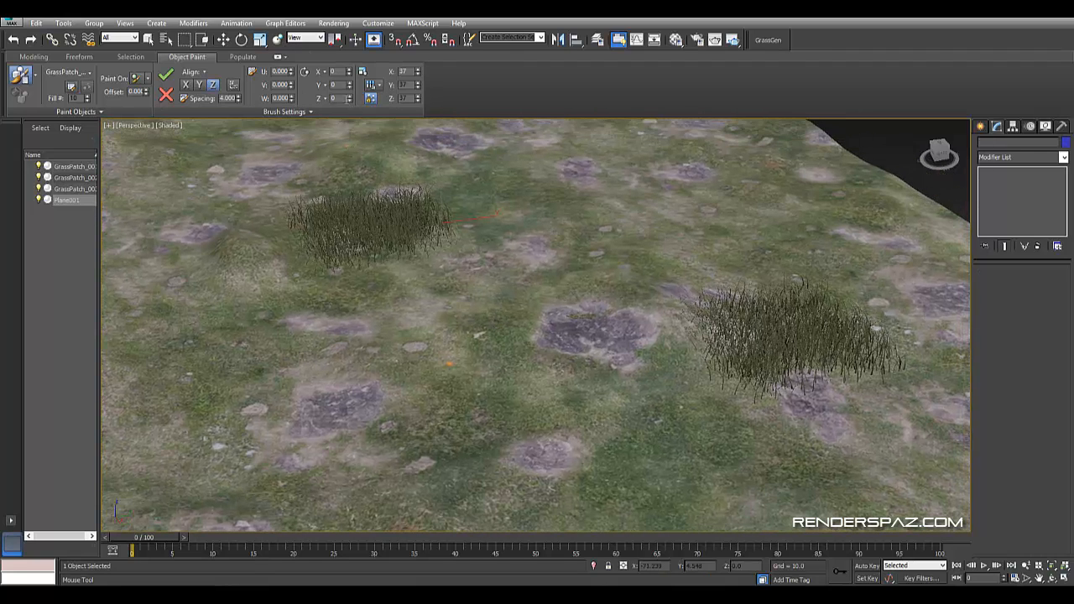
left_click(324, 99)
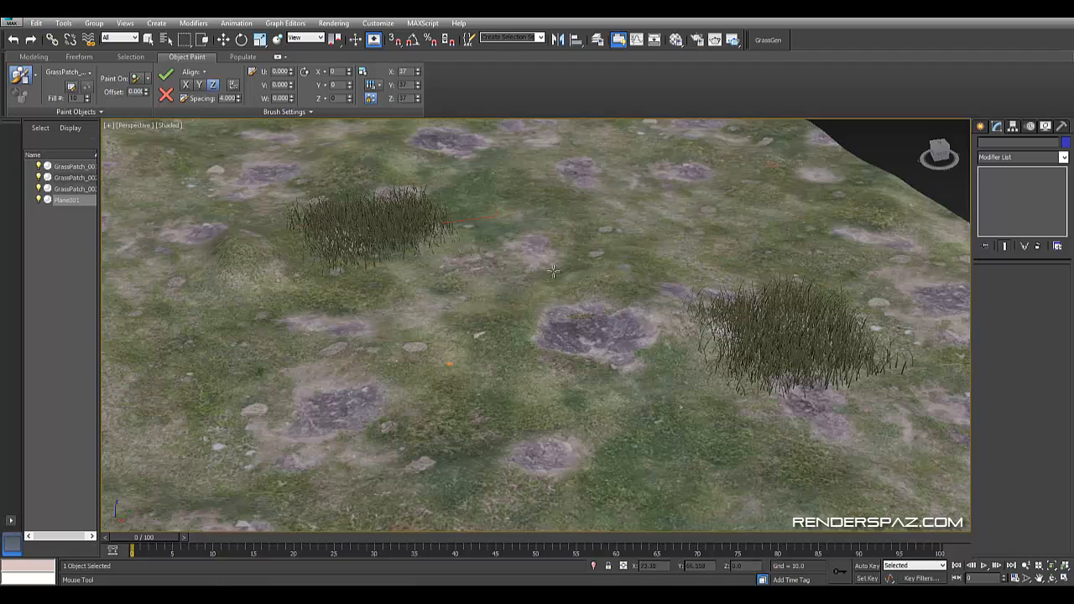
Restart object painting and paint a strip of small grass patches over the near part of the terrain
scroll(563, 289, "down", 8)
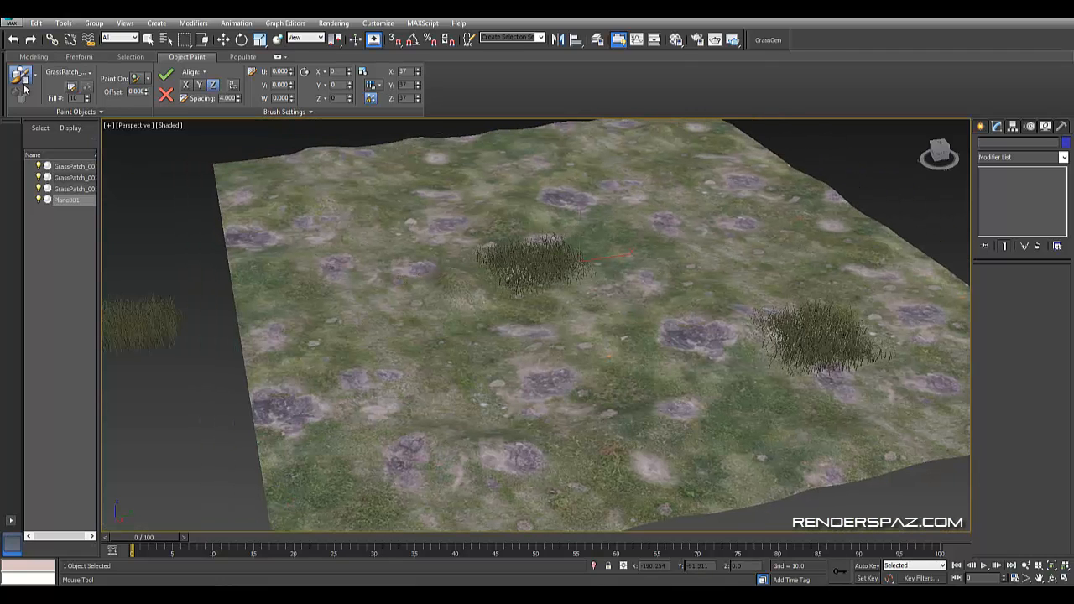
left_click(21, 77)
left_click(22, 76)
mouse_move(479, 348)
left_mouse_down()
mouse_move(436, 377)
mouse_move(453, 428)
mouse_move(571, 445)
mouse_move(422, 434)
left_mouse_up()
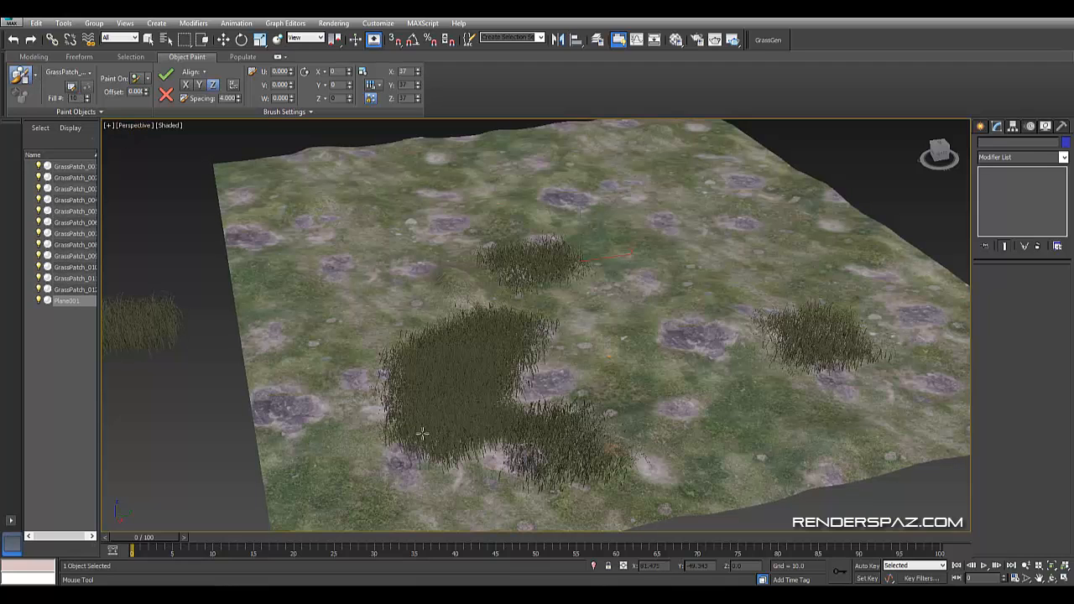
left_click(360, 473)
left_click(413, 438)
Extend the near grass strip with more small patches around the bare rocks towards the terrain's centre
middle_click_drag(516, 476, 486, 439)
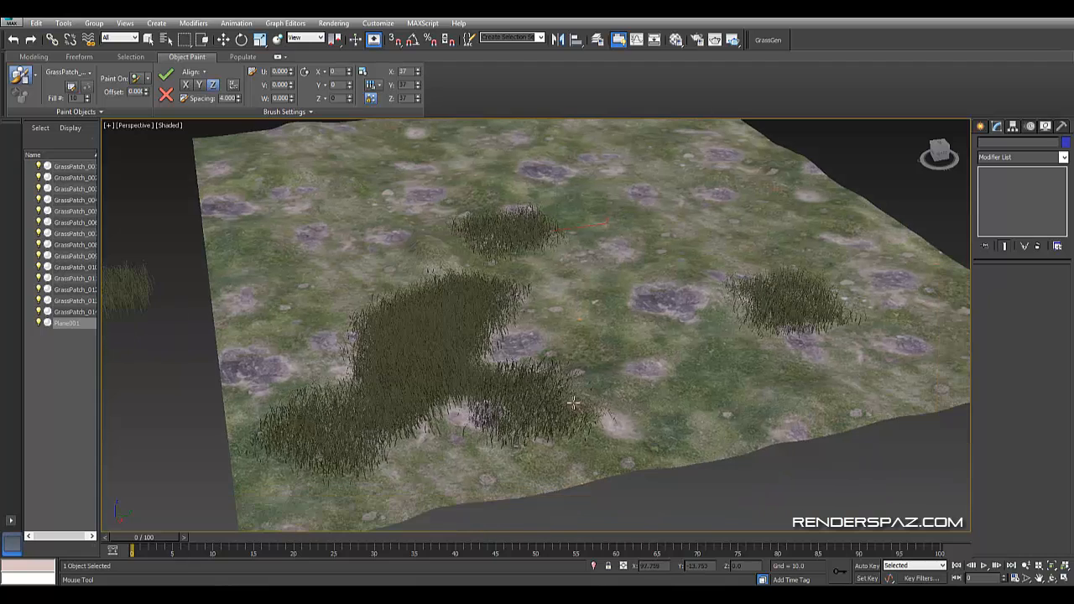
left_click_drag(592, 369, 604, 376)
left_click(600, 312)
left_click(561, 295)
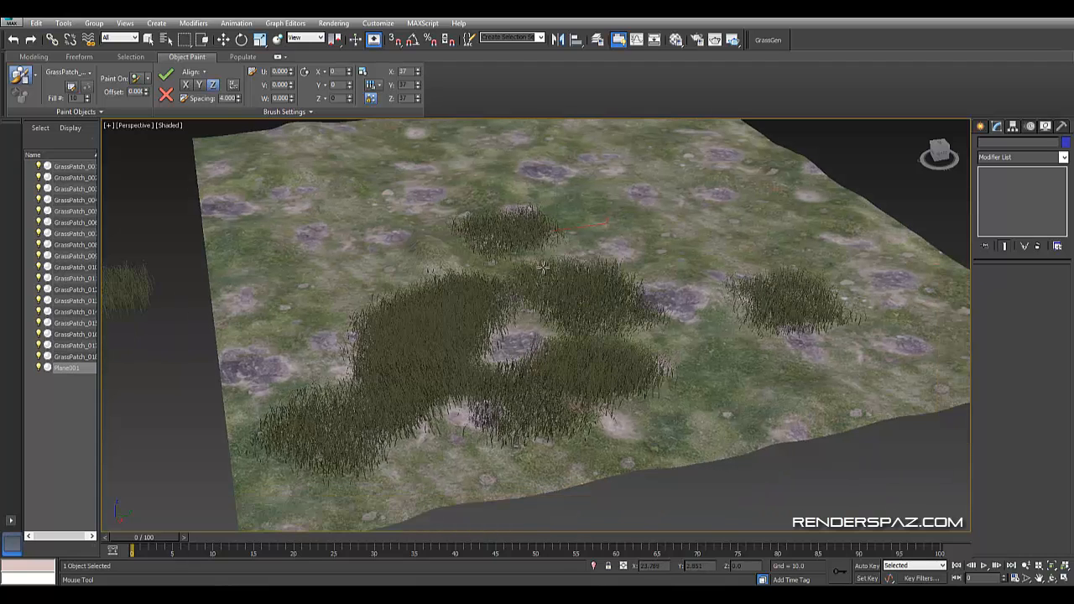
left_click(536, 243)
Continue placing grass patches from the terrain's centre to the isolated patch near the side edge
middle_click_drag(590, 209, 573, 374)
scroll(573, 375, "up", 3)
left_click(561, 300)
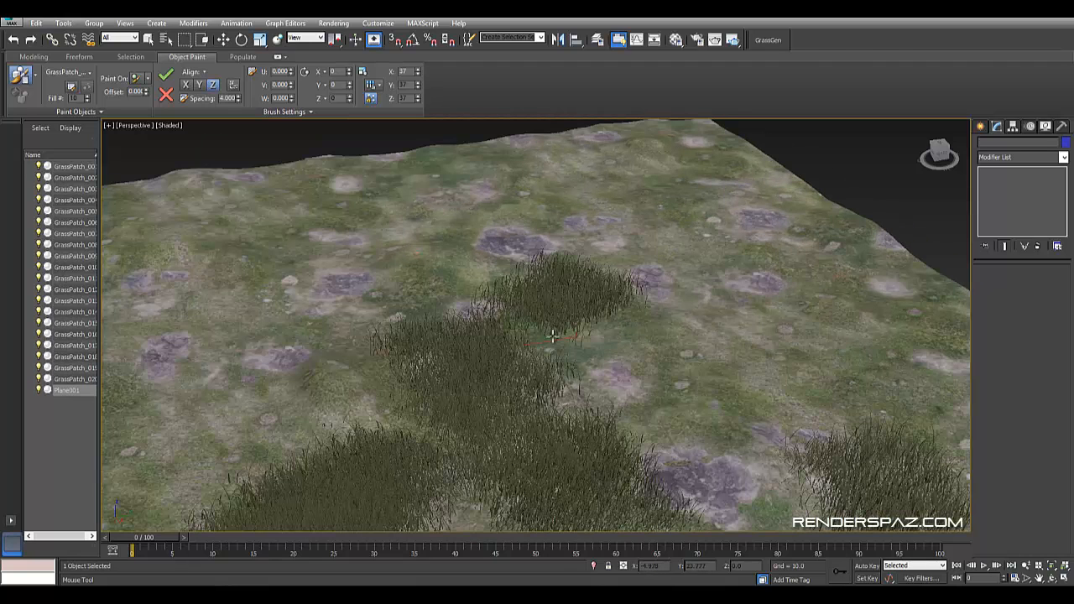
left_click(554, 337)
left_click(638, 324)
left_click(667, 352)
left_click(691, 377)
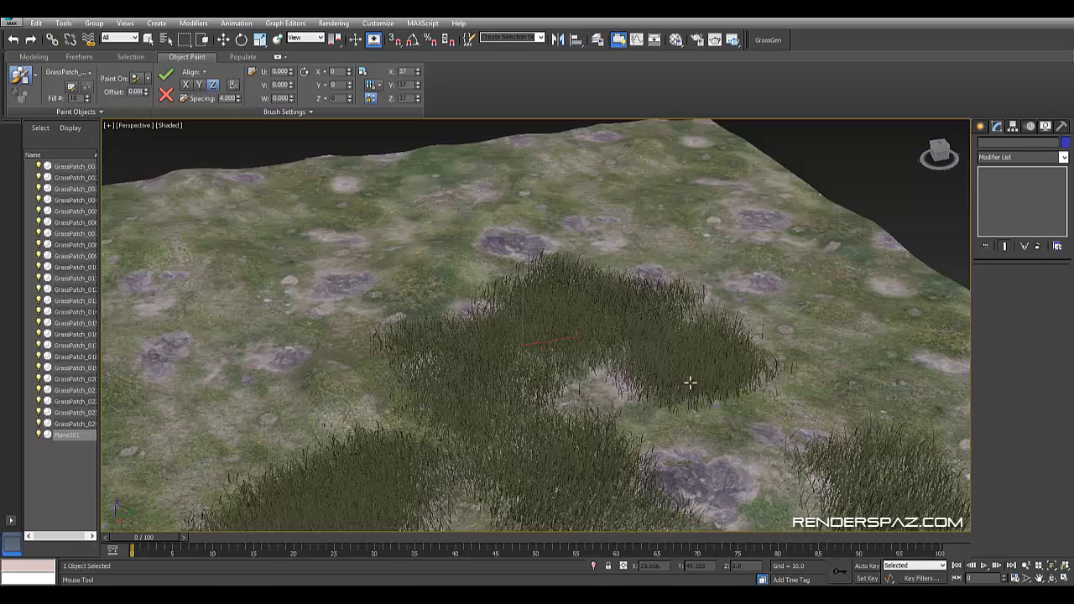
left_click(770, 400)
left_click(807, 353)
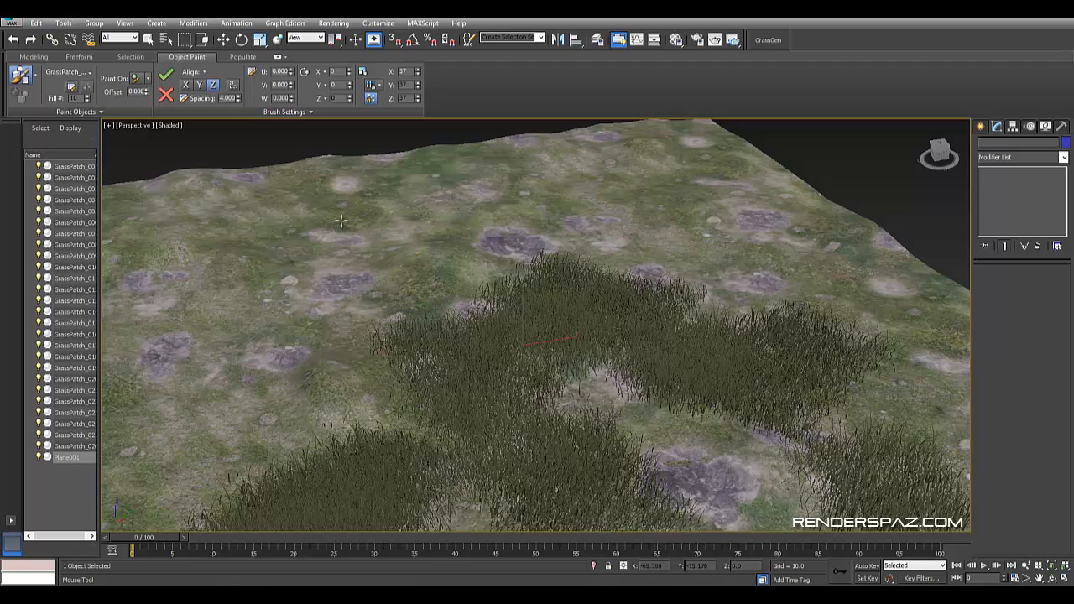
Build up a grass area in the terrain's far corner from individual patches, replacing an overly dense stroke
mouse_move(338, 217)
left_mouse_down()
mouse_move(350, 203)
mouse_move(292, 211)
mouse_move(294, 200)
left_mouse_up()
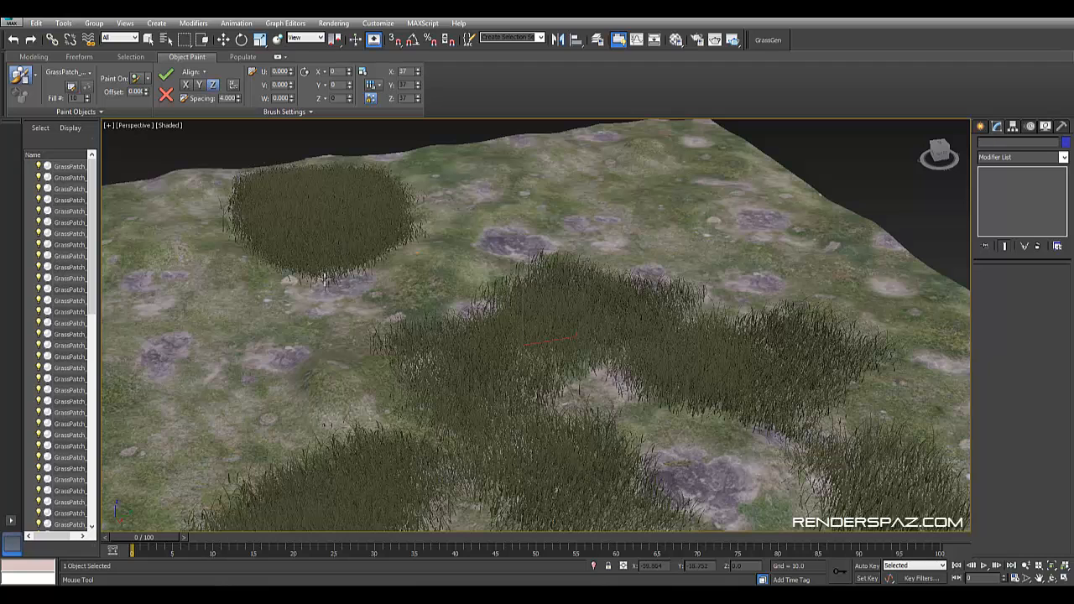
key("ctrl+z")
left_click(304, 216)
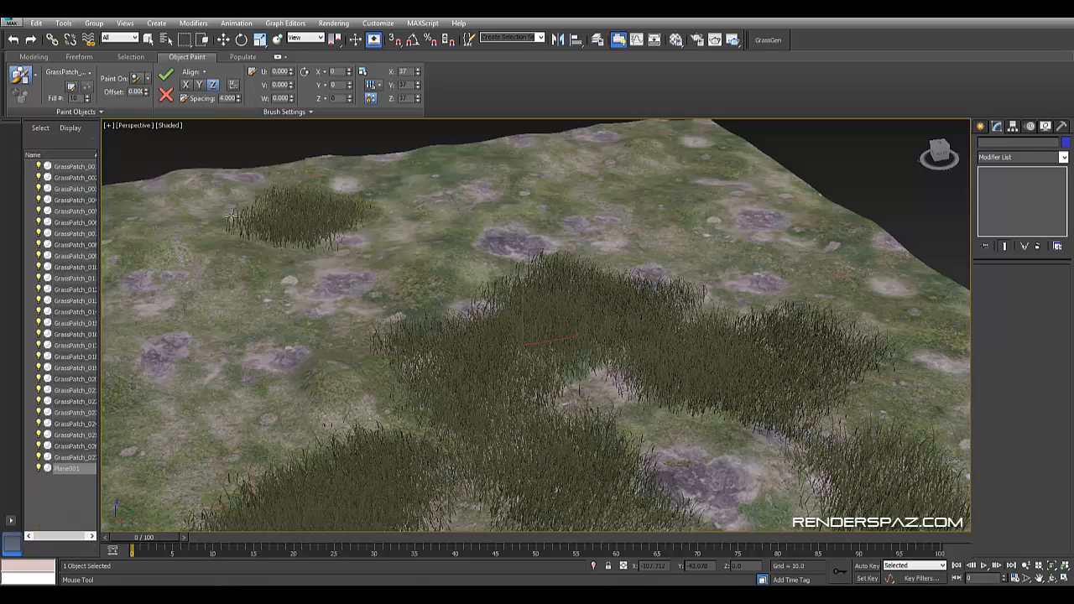
left_click(227, 207)
left_click(225, 249)
left_click(218, 219)
middle_click_drag(223, 233, 498, 254)
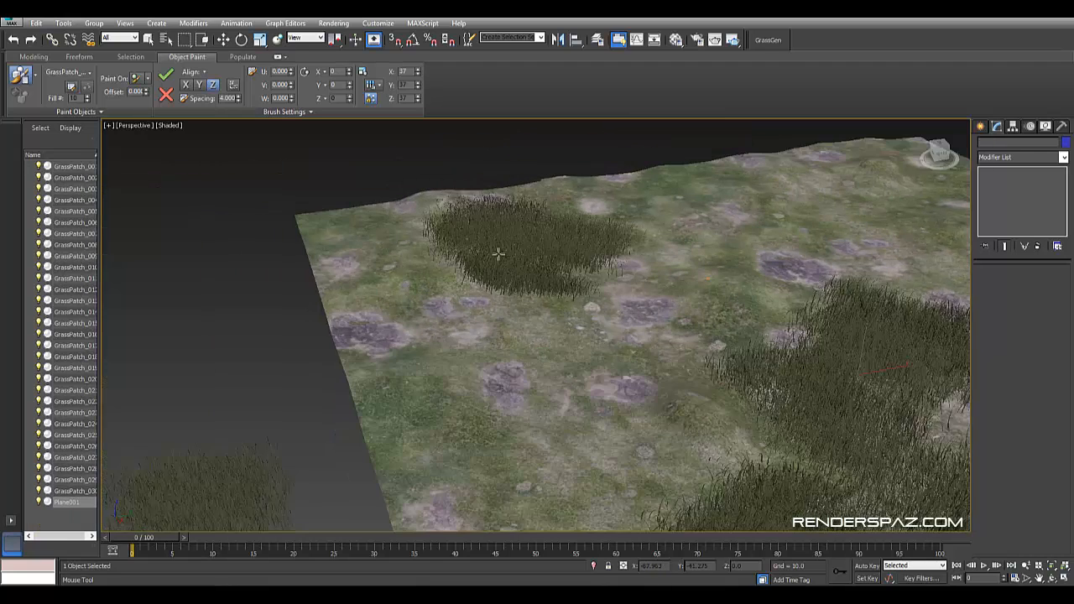
left_click(439, 243)
left_click(425, 267)
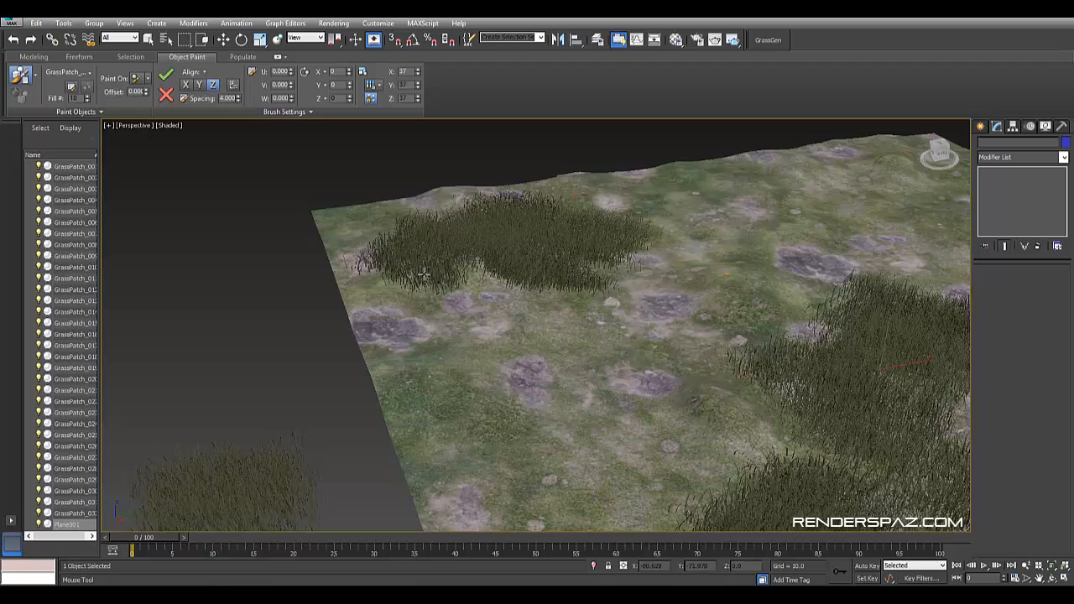
Place grass patches along the terrain's bare side edge and across the gap towards the central grass
left_click(438, 337)
left_click(460, 390)
left_click(459, 423)
left_click(577, 451)
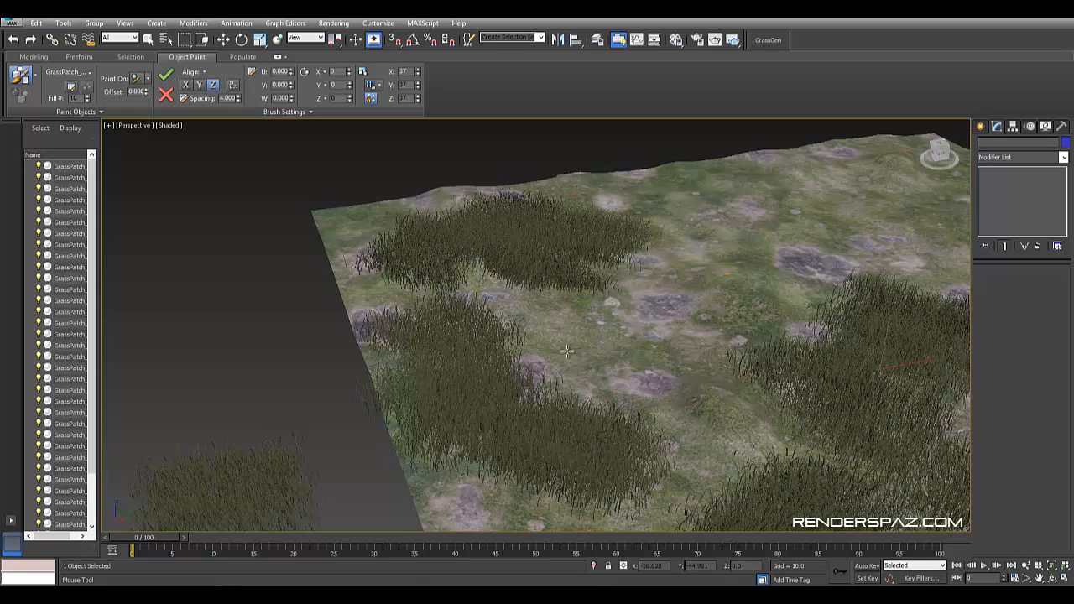
left_click(567, 350)
left_click(642, 334)
left_click(695, 356)
Add grass patches linking the far-corner area to the bare middle, undoing one misplaced patch
mouse_move(749, 351)
middle_mouse_down()
mouse_move(651, 361)
mouse_move(600, 382)
mouse_move(458, 370)
mouse_move(432, 503)
middle_mouse_up()
left_click(483, 322)
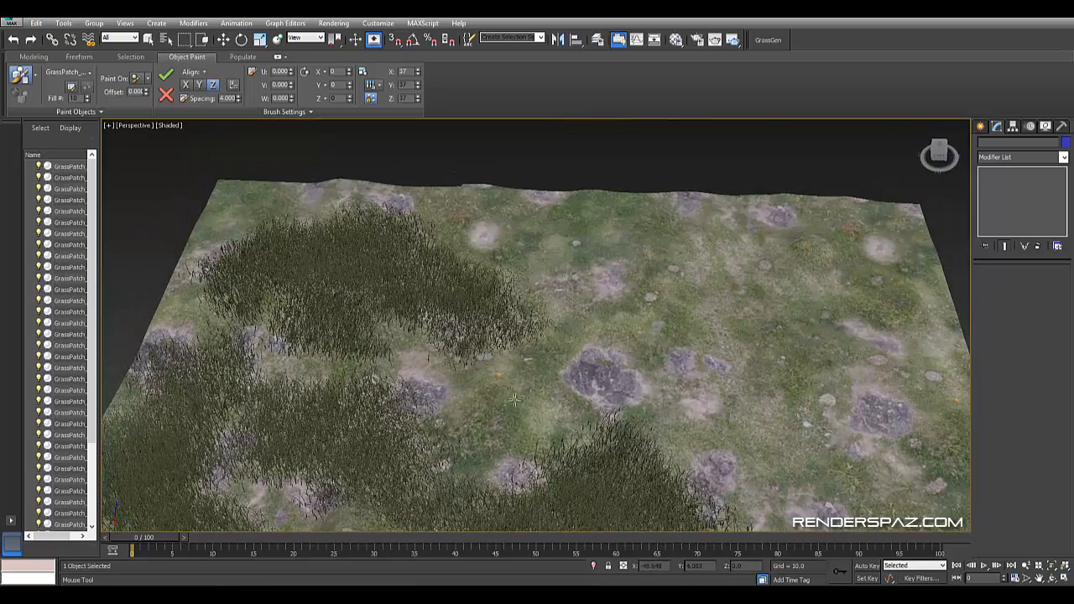
left_click(510, 401)
key("ctrl+z")
left_click(524, 384)
left_click(577, 326)
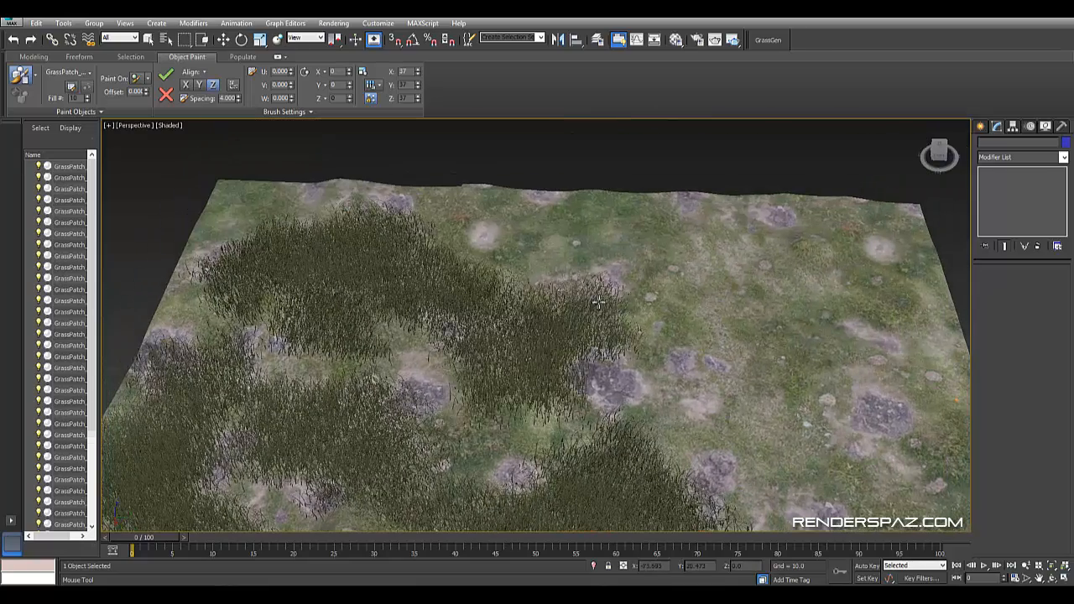
left_click(601, 301)
left_click(653, 289)
left_click(684, 344)
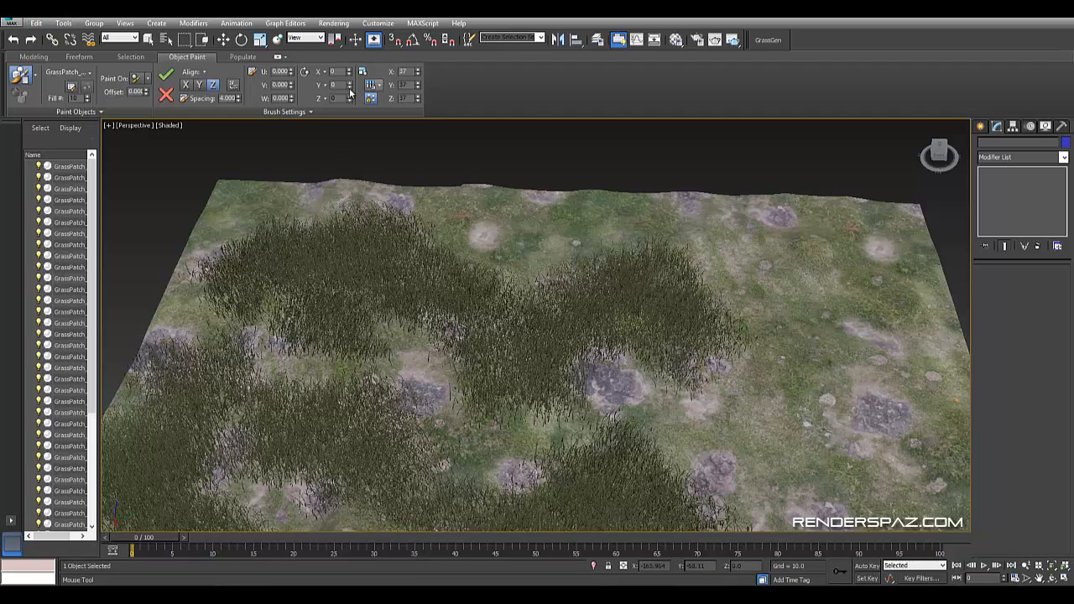
Switch the brush's scale mode to Random and set the maximum scale to 63 on all axes
left_click(378, 84)
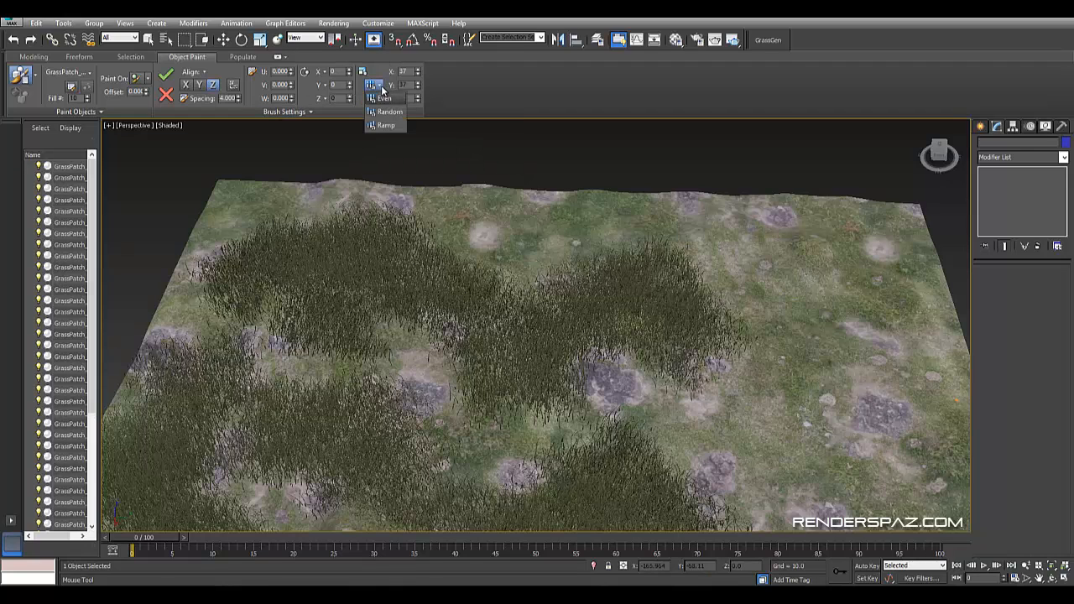
left_click(394, 112)
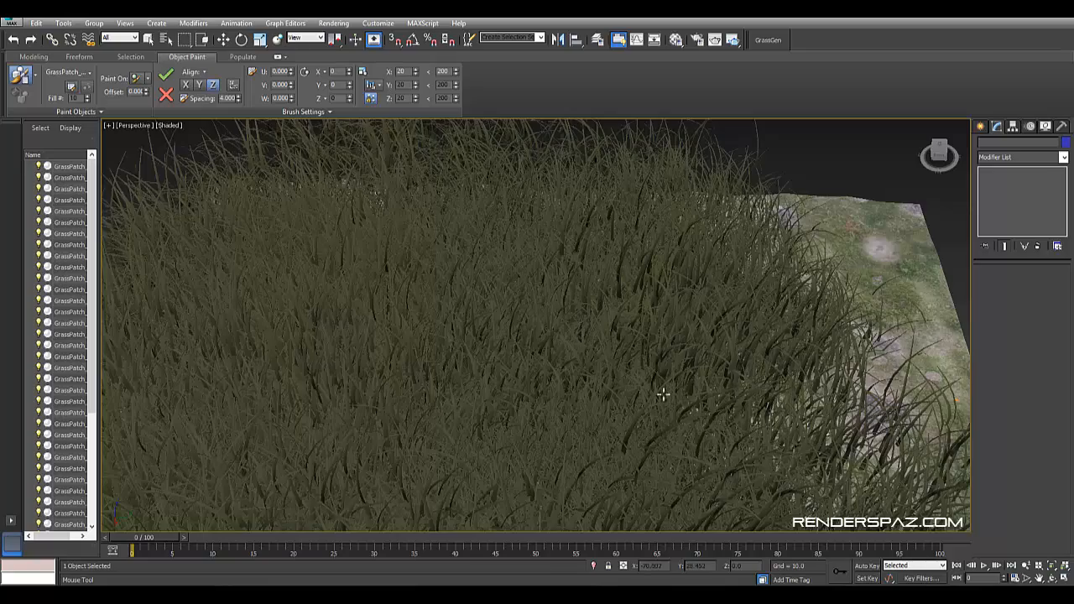
middle_click_drag(620, 323, 547, 261, "alt")
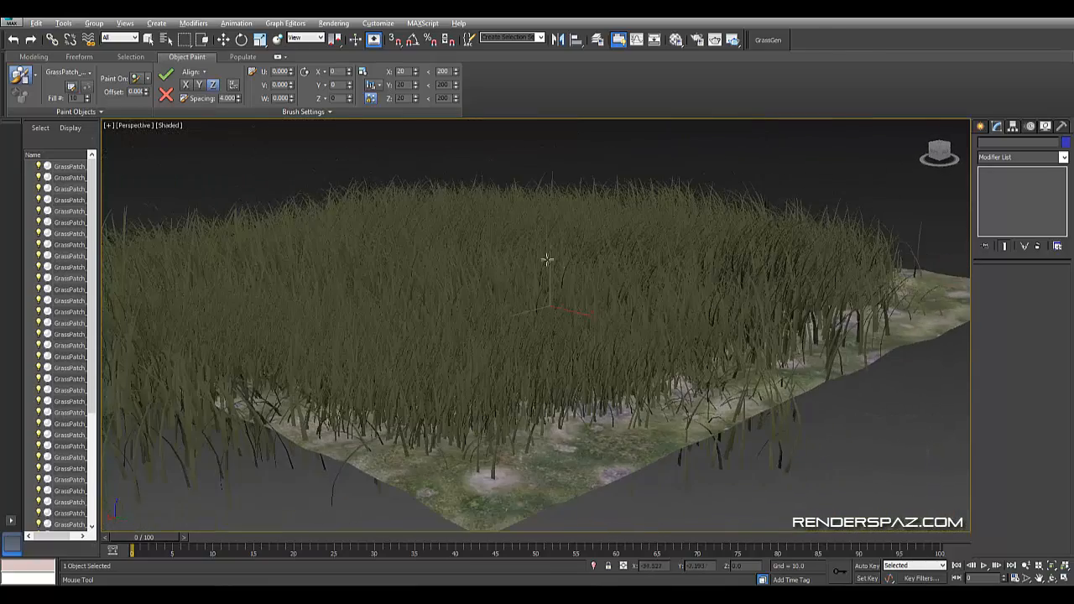
left_click_drag(458, 80, 454, 153)
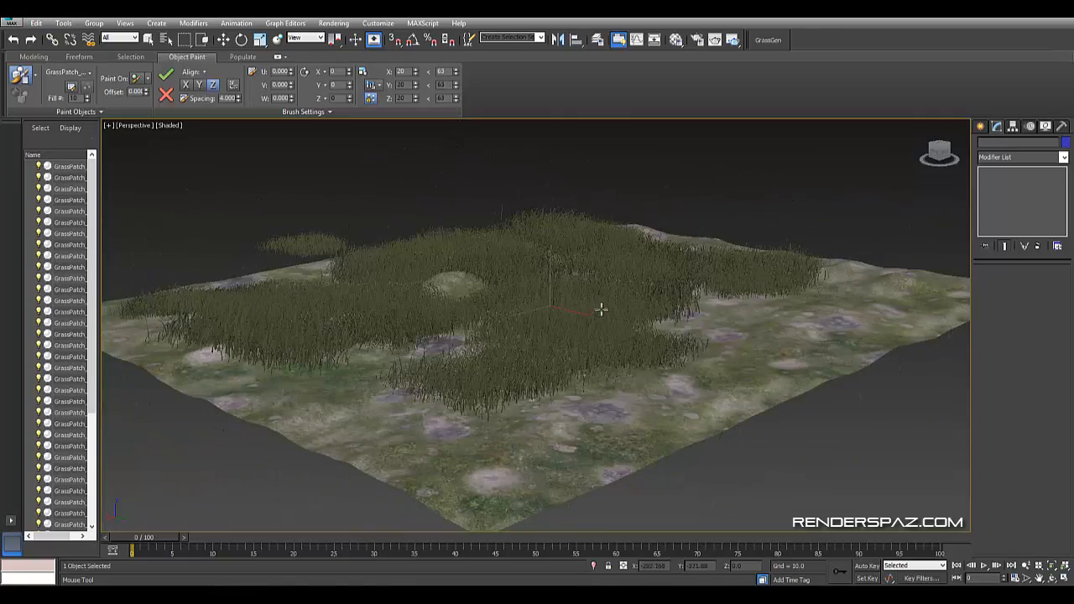
Set the brush's minimum random scale to 22 on all axes
mouse_move(636, 331)
middle_mouse_down("alt")
mouse_move(663, 330)
mouse_move(644, 326)
middle_mouse_up("alt")
scroll(643, 327, "up", 3)
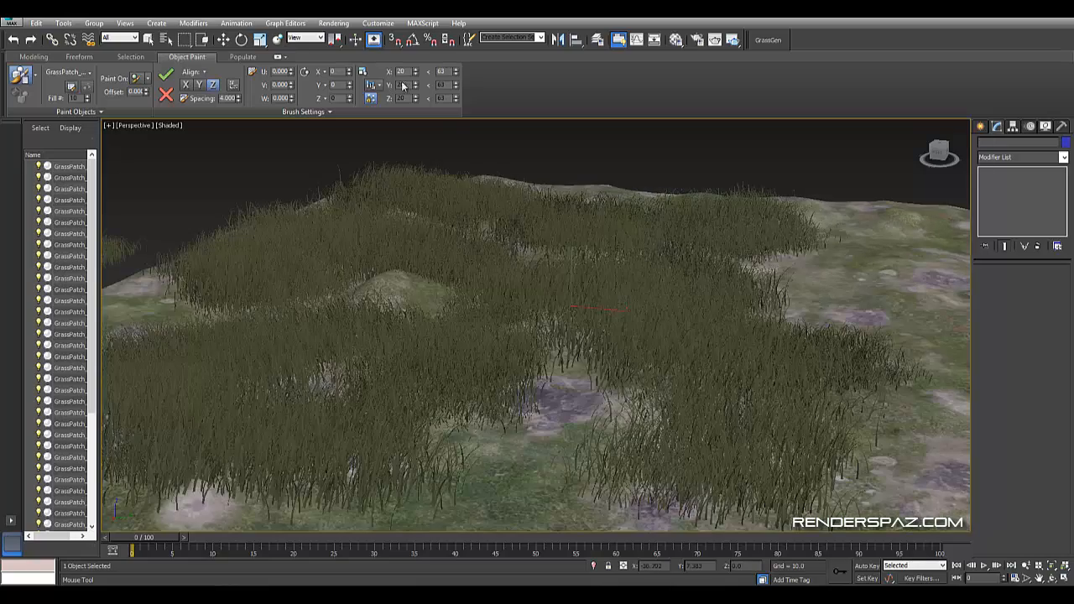
left_click_drag(414, 73, 416, 79)
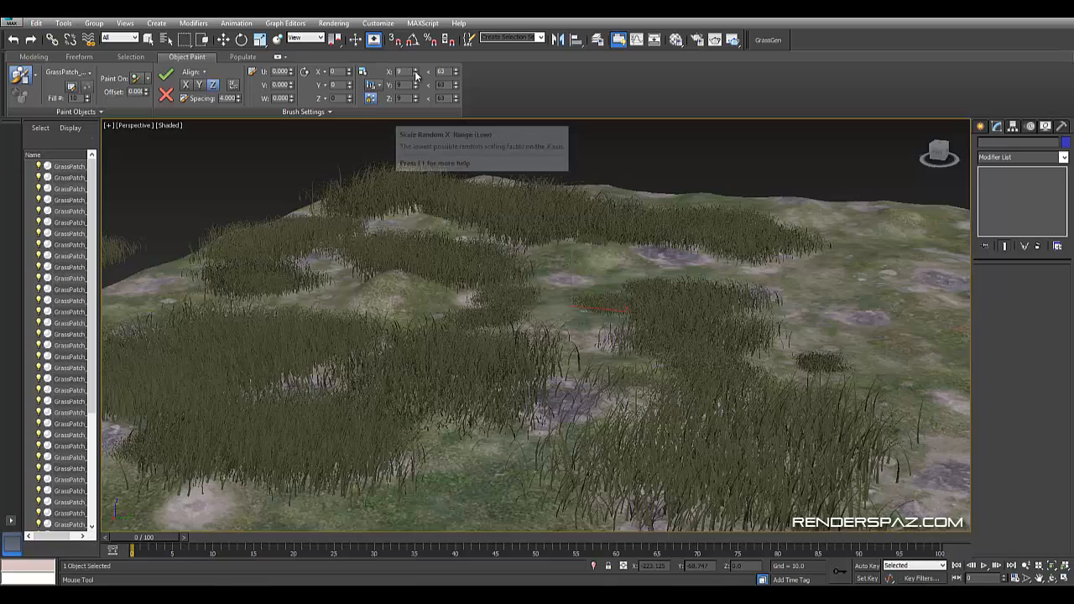
left_click_drag(415, 73, 417, 59)
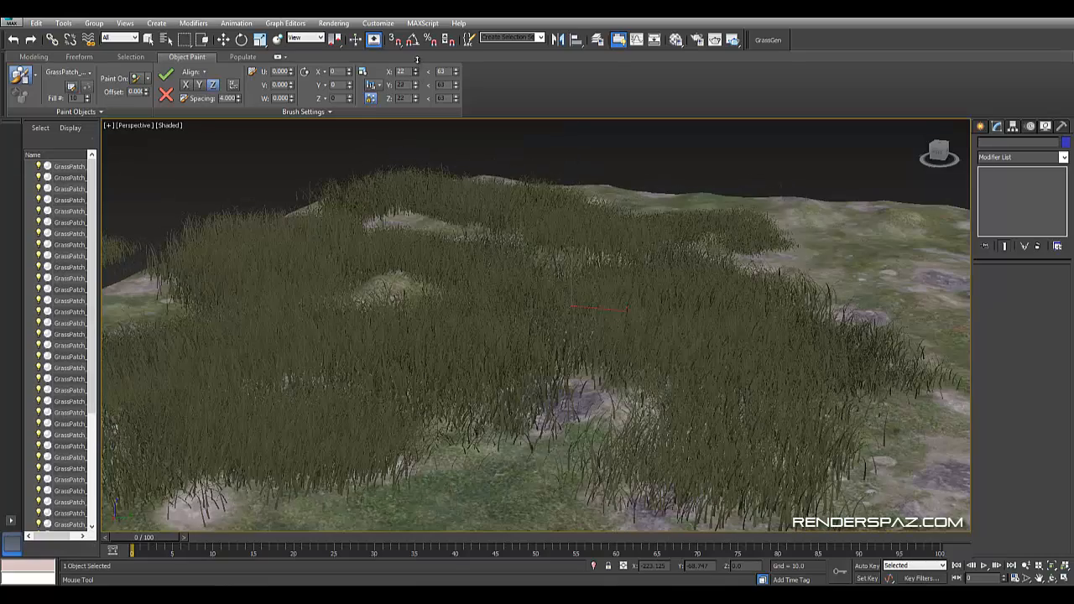
Try a grass stroke across the bare ground near the terrain's front edge, and undo it
scroll(621, 415, "up", 5)
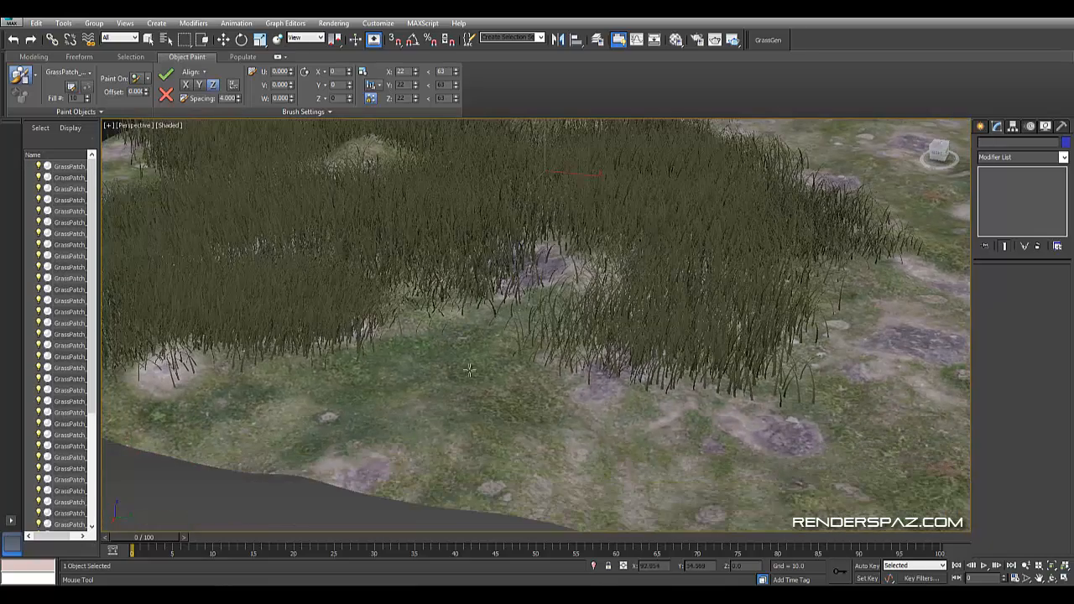
left_click_drag(469, 370, 532, 425)
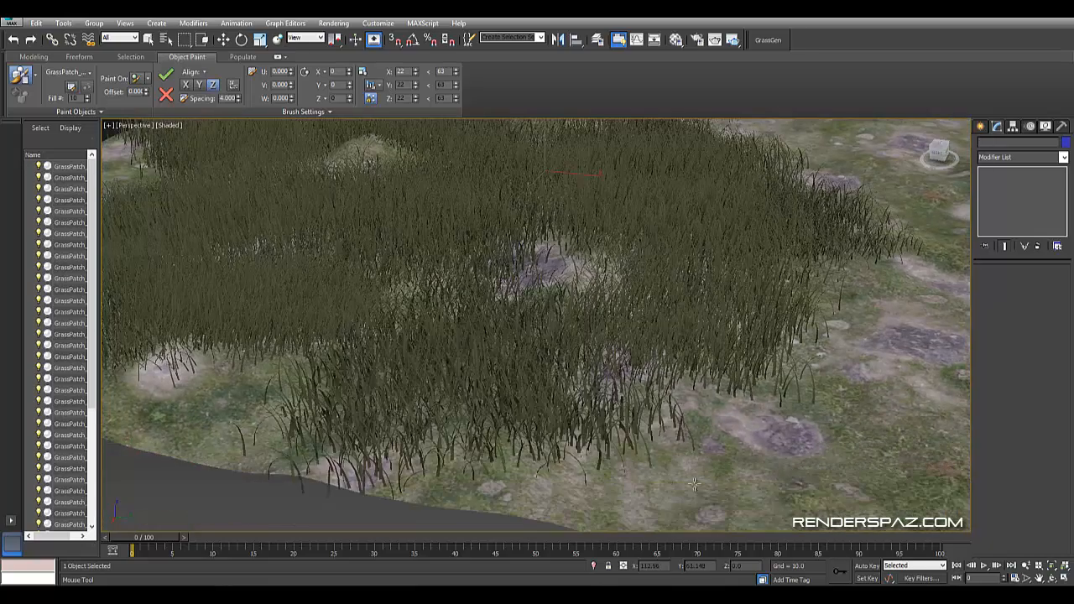
middle_click_drag(573, 434, 520, 420)
middle_click_drag(668, 441, 635, 420, "alt")
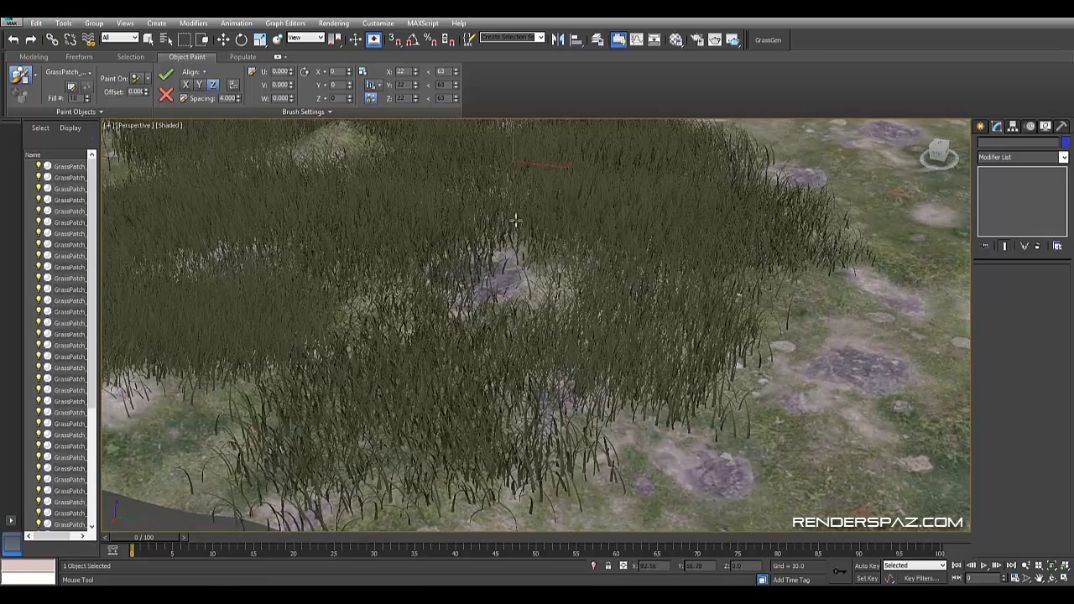
key("ctrl+z")
Set the brush's maximum random scale to 46 and paint grass on the bare front ground, undoing the extra extension stroke
left_click_drag(455, 73, 459, 98)
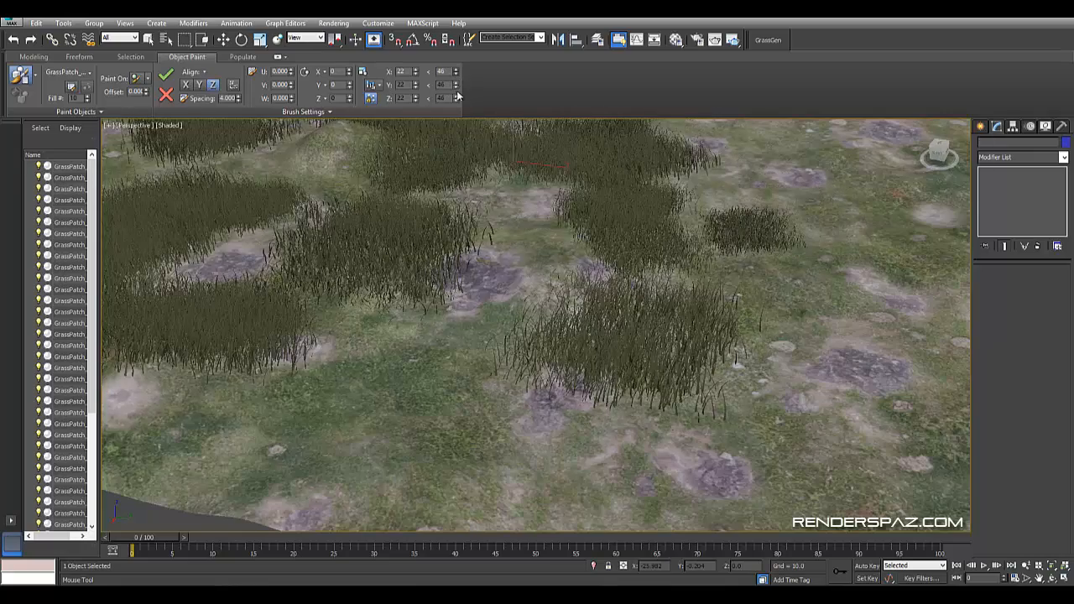
middle_click_drag(447, 277, 515, 296)
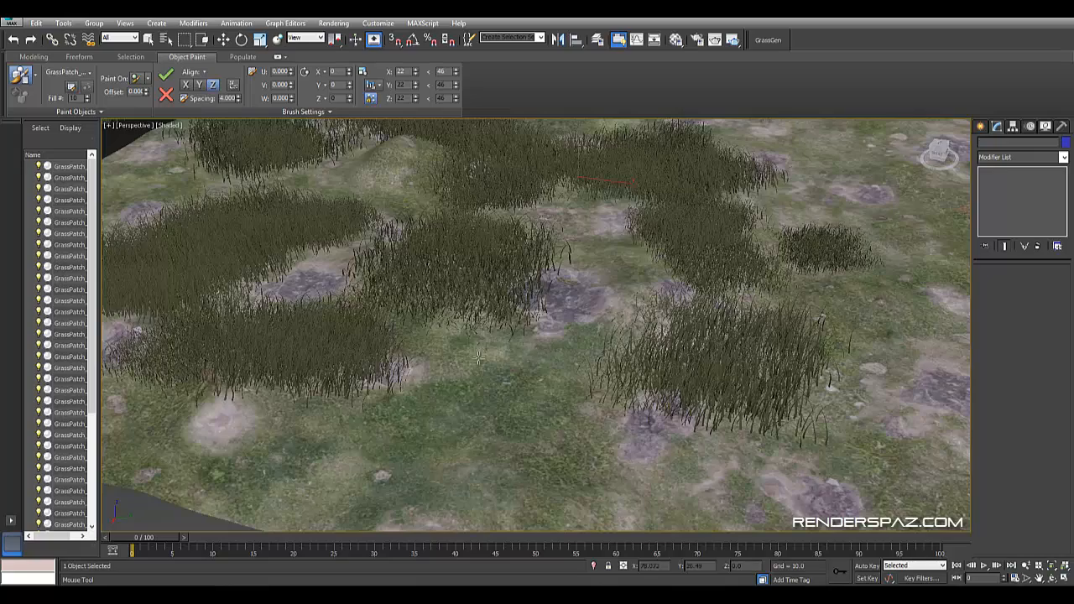
mouse_move(478, 359)
left_mouse_down()
mouse_move(534, 474)
mouse_move(615, 508)
left_mouse_up()
middle_click_drag(615, 505, 534, 387)
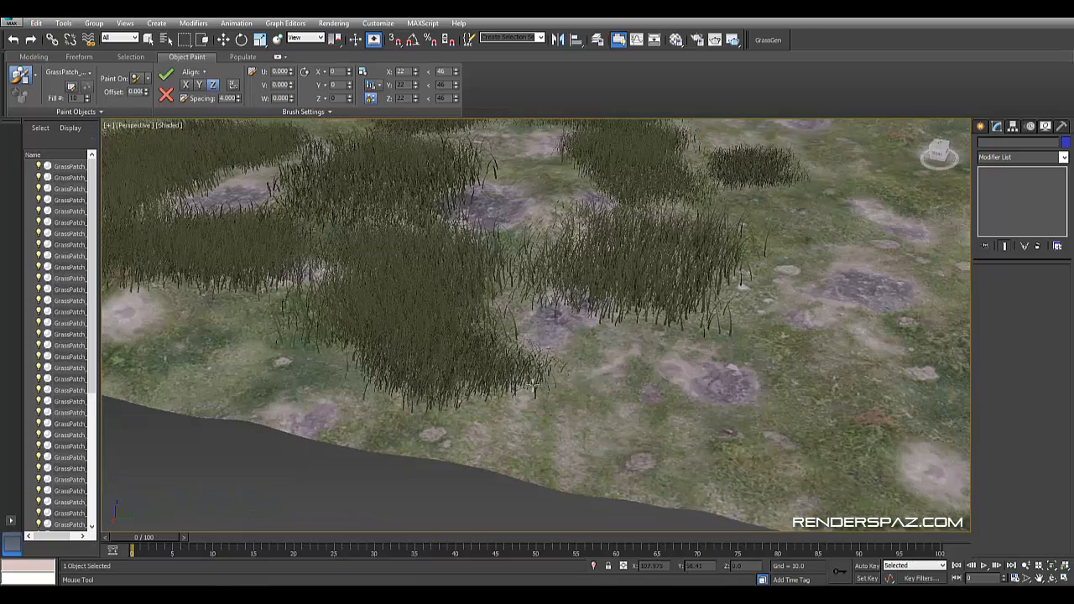
left_click_drag(535, 387, 596, 396)
key("ctrl+z")
middle_click_drag(568, 156, 557, 244)
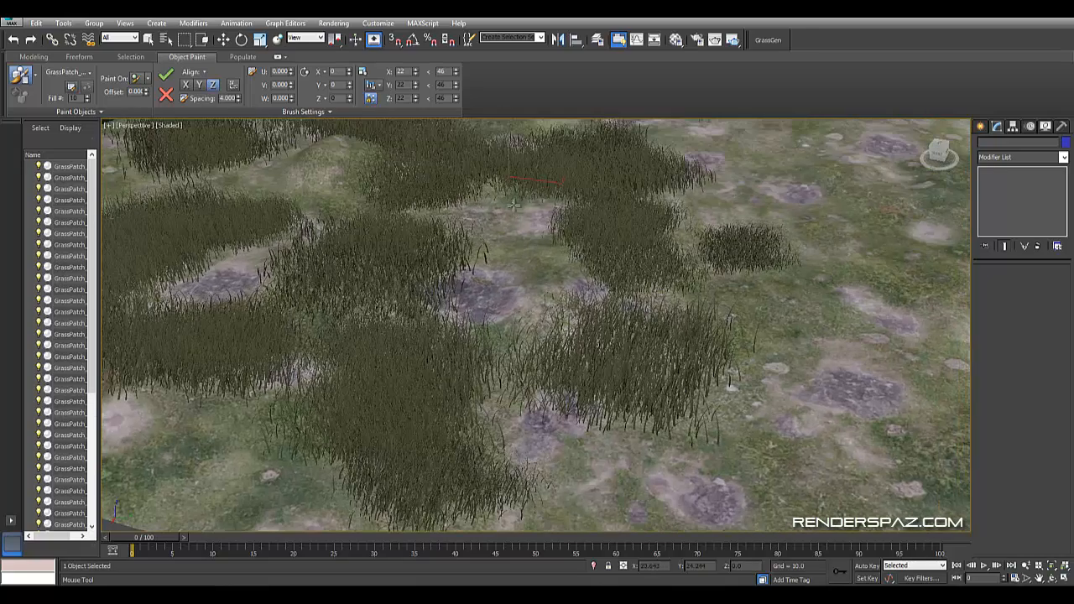
Paint short grass strokes into the gaps between the central grass areas and the front ones
left_click_drag(488, 211, 490, 229)
left_click_drag(422, 208, 425, 239)
middle_click_drag(657, 349, 729, 406)
left_click_drag(366, 369, 397, 397)
middle_click_drag(382, 401, 442, 289)
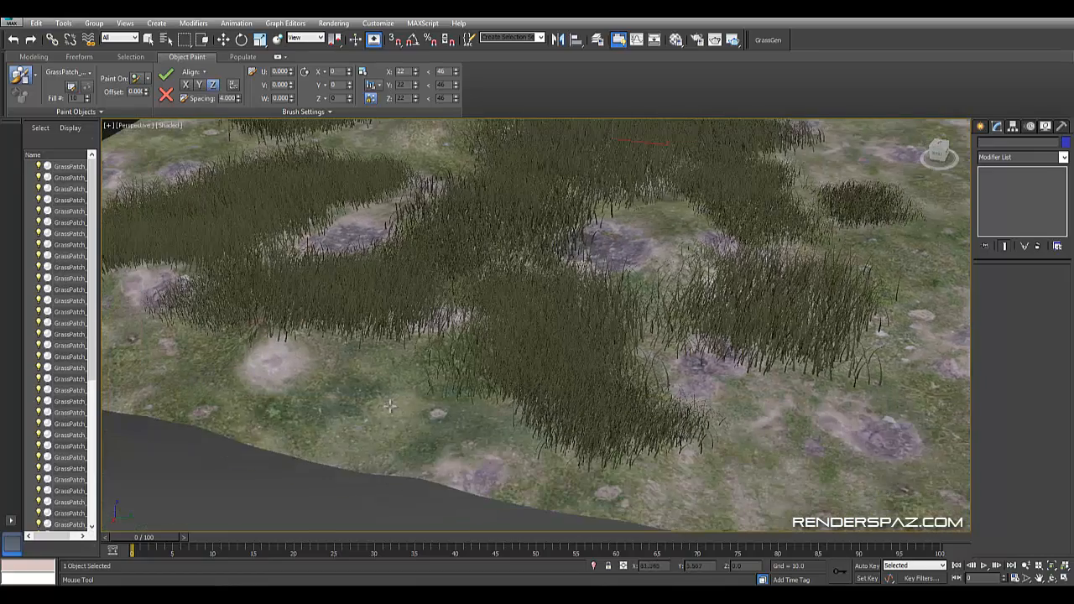
Extend the long grass strip towards the small mound, undoing misplaced strokes
left_click_drag(389, 409, 396, 381)
mouse_move(404, 406)
middle_mouse_down()
mouse_move(438, 458)
mouse_move(435, 570)
middle_mouse_up()
key("ctrl+z")
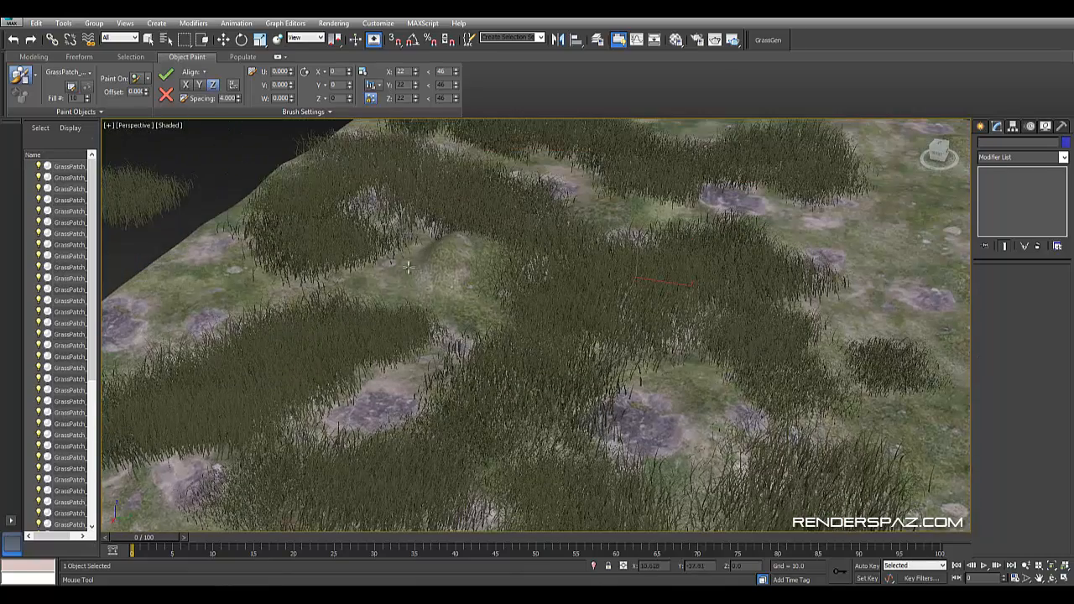
left_click_drag(398, 291, 445, 249)
key("ctrl+z")
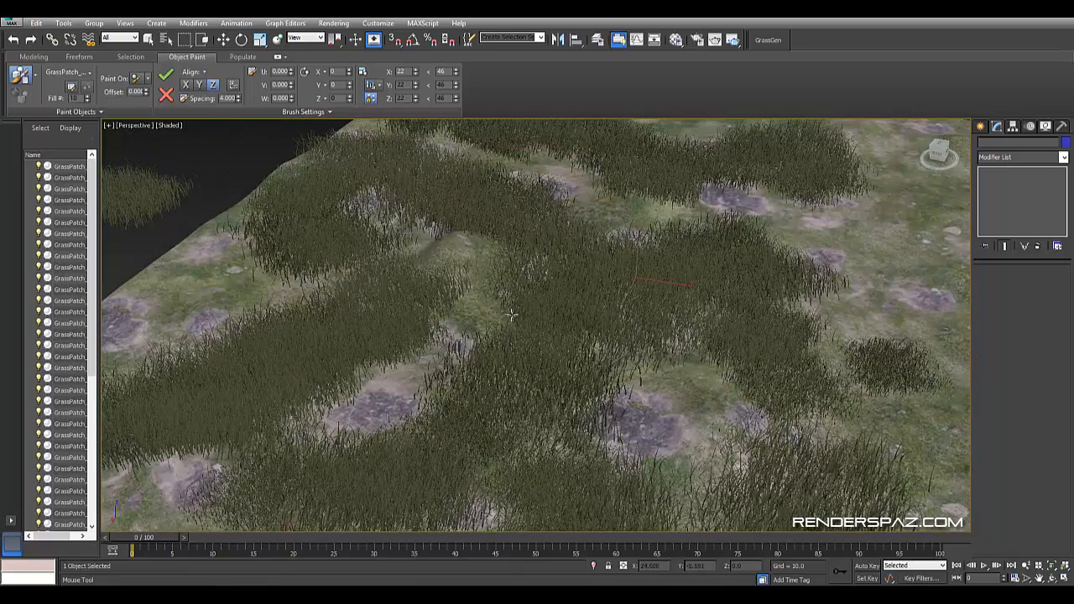
Paint grass over the bare ground beside the long strip and fill the gap between the mound and the central grass
mouse_move(509, 315)
middle_mouse_down("alt")
mouse_move(484, 291)
mouse_move(735, 218)
middle_mouse_up("alt")
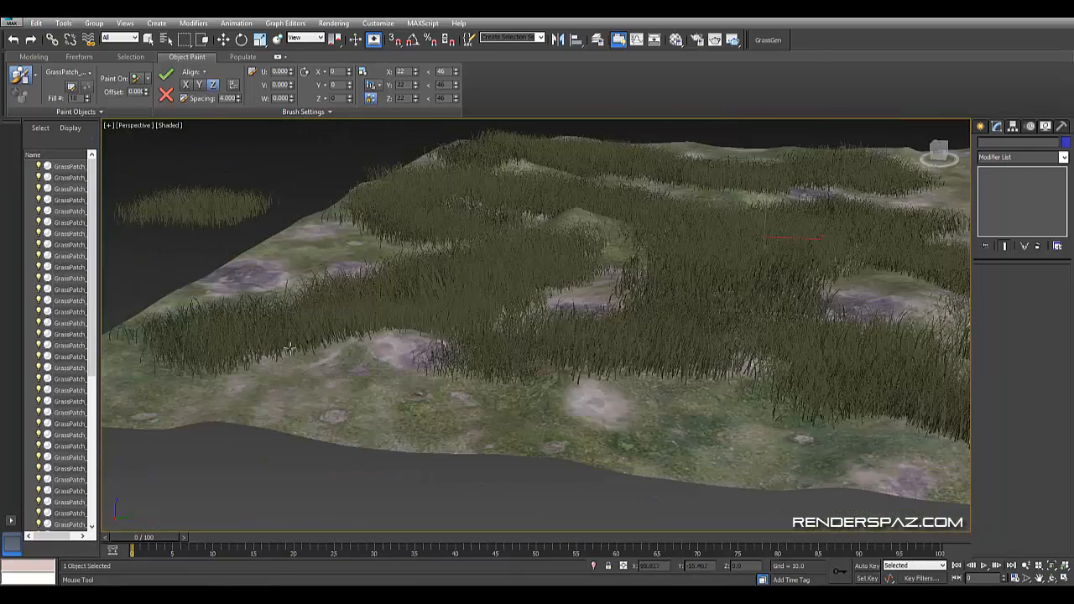
left_click_drag(226, 373, 257, 395)
middle_click_drag(326, 409, 408, 391)
left_click_drag(407, 391, 495, 373)
mouse_move(436, 352)
middle_mouse_down("alt")
mouse_move(501, 382)
mouse_move(528, 338)
mouse_move(530, 372)
mouse_move(517, 356)
mouse_move(543, 346)
middle_mouse_up("alt")
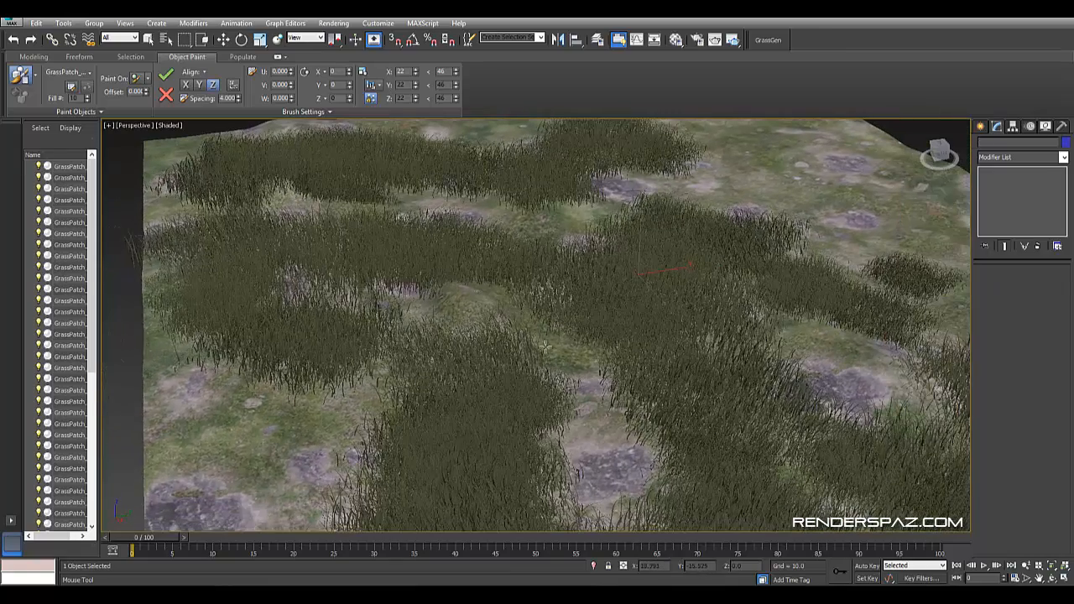
middle_click_drag(598, 419, 599, 430, "alt")
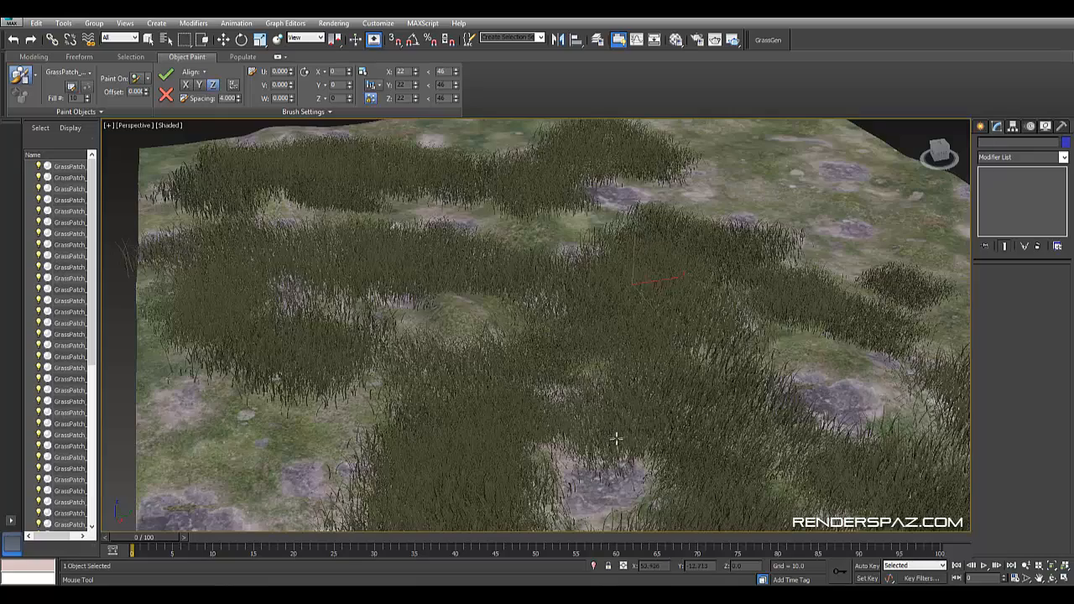
Place grass patches from the central grass across the bare far side to the terrain's edge
middle_click_drag(713, 336, 680, 241, "alt")
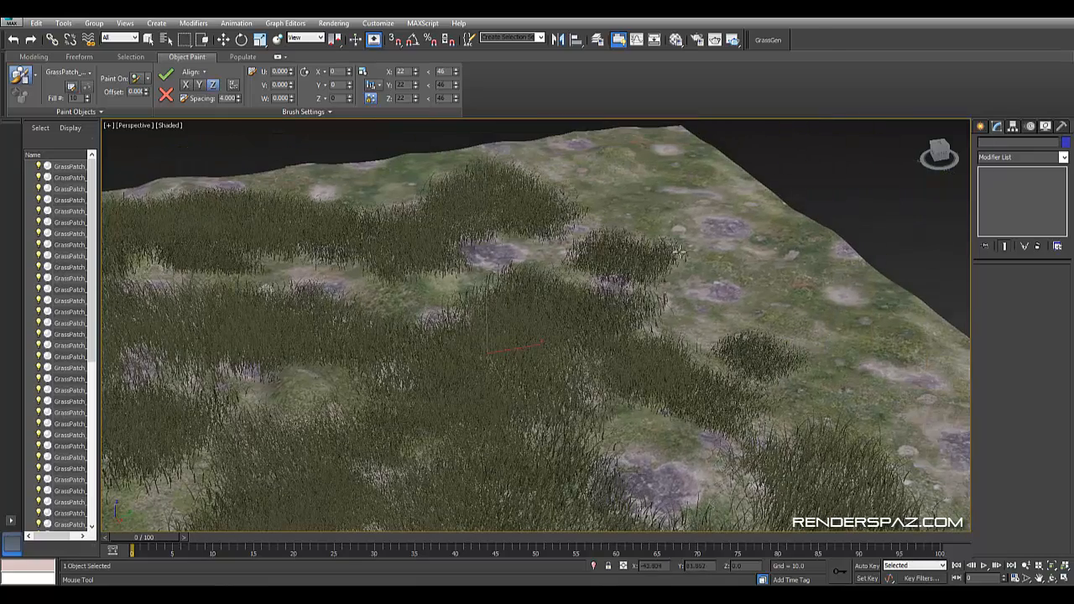
left_click(576, 276)
left_click(794, 309)
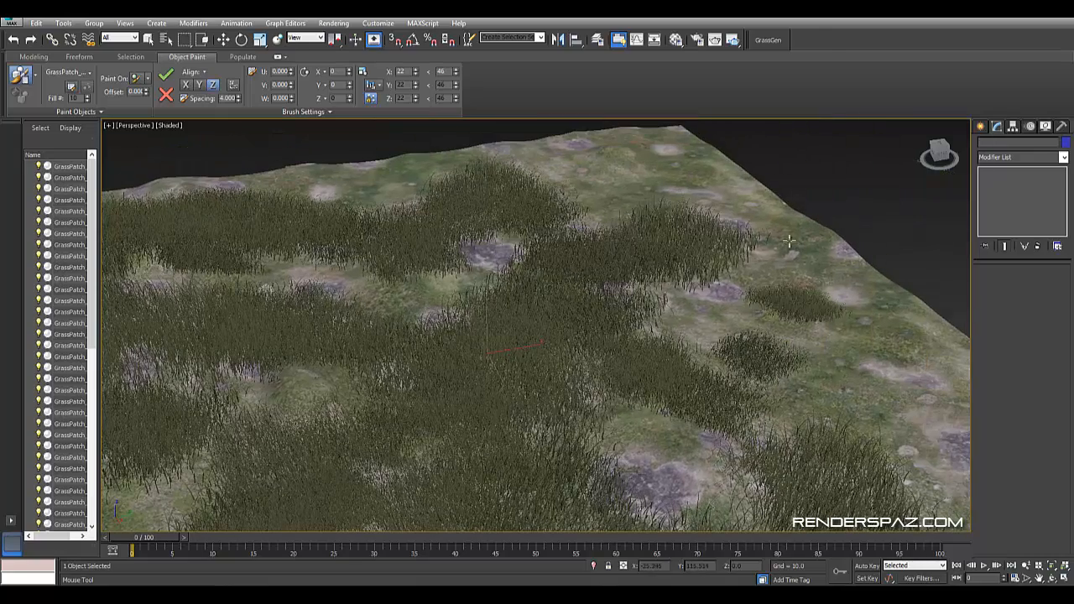
left_click(790, 242)
left_click(797, 282)
left_click(854, 339)
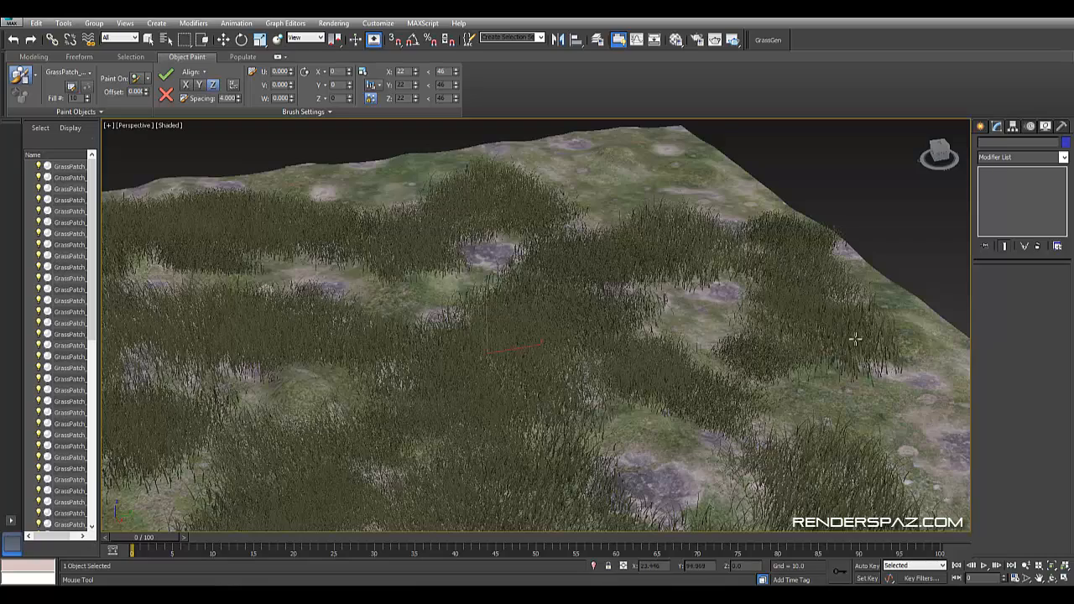
Continue the grass along the terrain's far side towards the near corner with patches and a stroke out to the edge
left_click(839, 416)
scroll(651, 267, "up", 3)
left_click(669, 296)
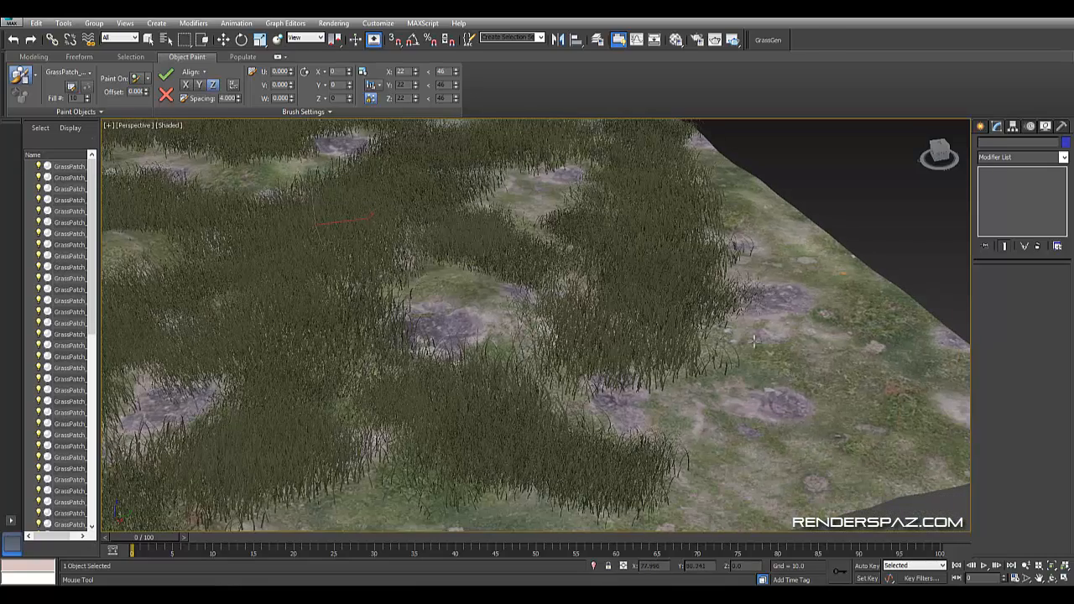
left_click_drag(753, 340, 847, 362)
left_click(800, 236)
left_click(870, 322)
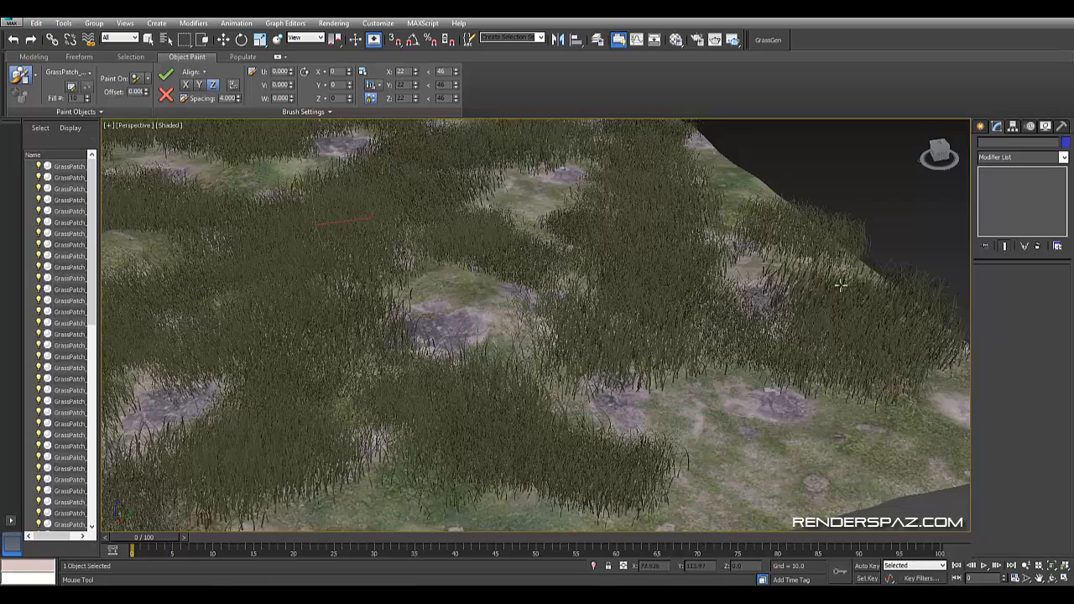
left_click(840, 277)
Add a grass patch to the bare spot beside the central grass, undoing two further patches placed on and behind the mound
mouse_move(508, 210)
middle_mouse_down()
mouse_move(747, 367)
mouse_move(746, 293)
middle_mouse_up()
scroll(647, 336, "up", 6)
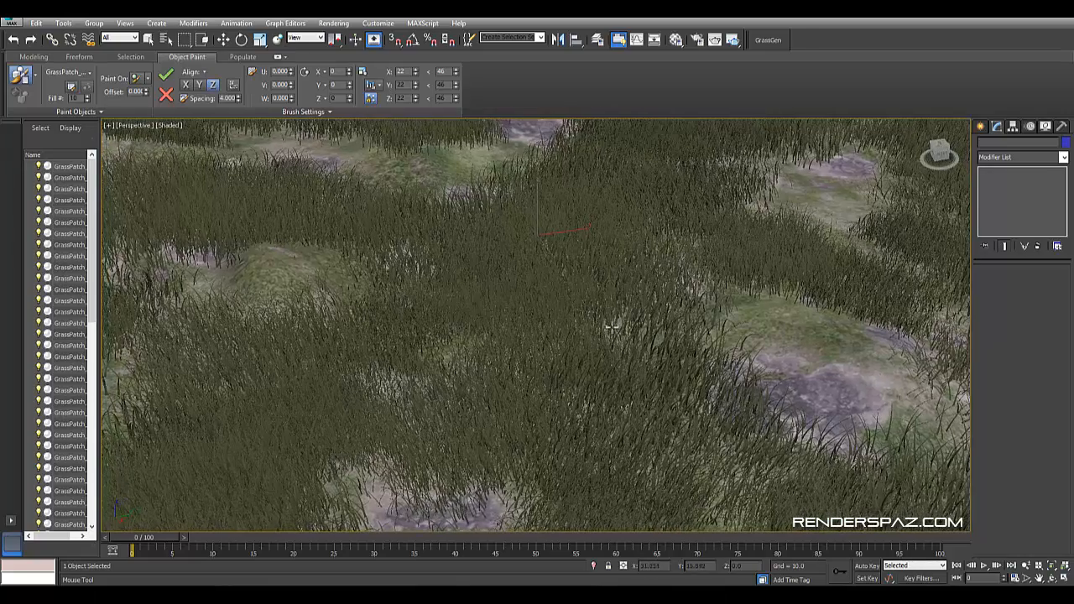
left_click(769, 323)
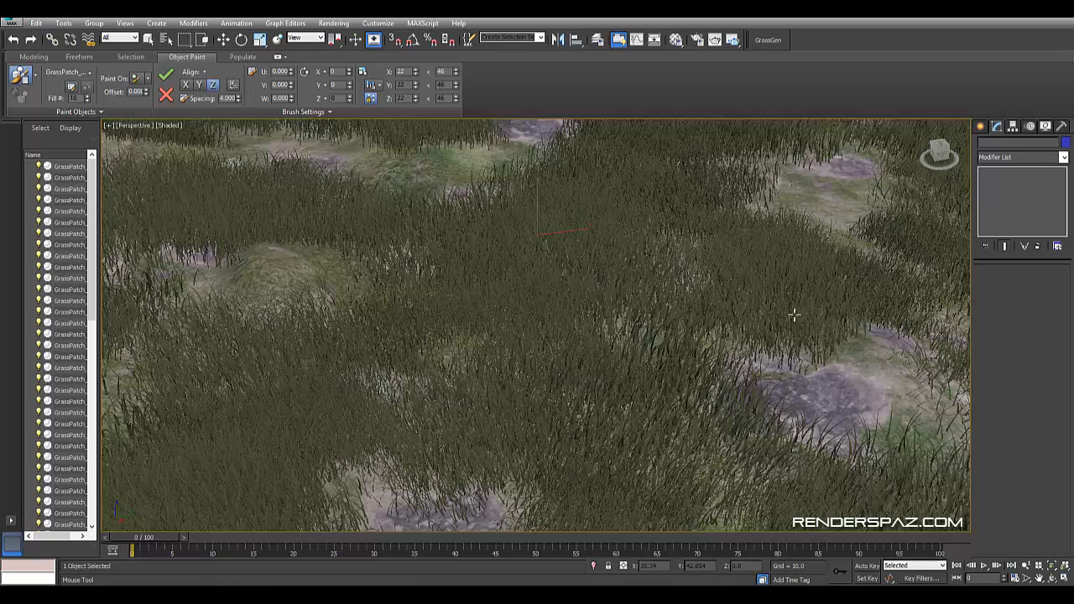
left_click(293, 266)
key("ctrl+z")
left_click(410, 167)
key("ctrl+z")
Render the grass scene in ActiveShade and enlarge the preview window
left_click(332, 23)
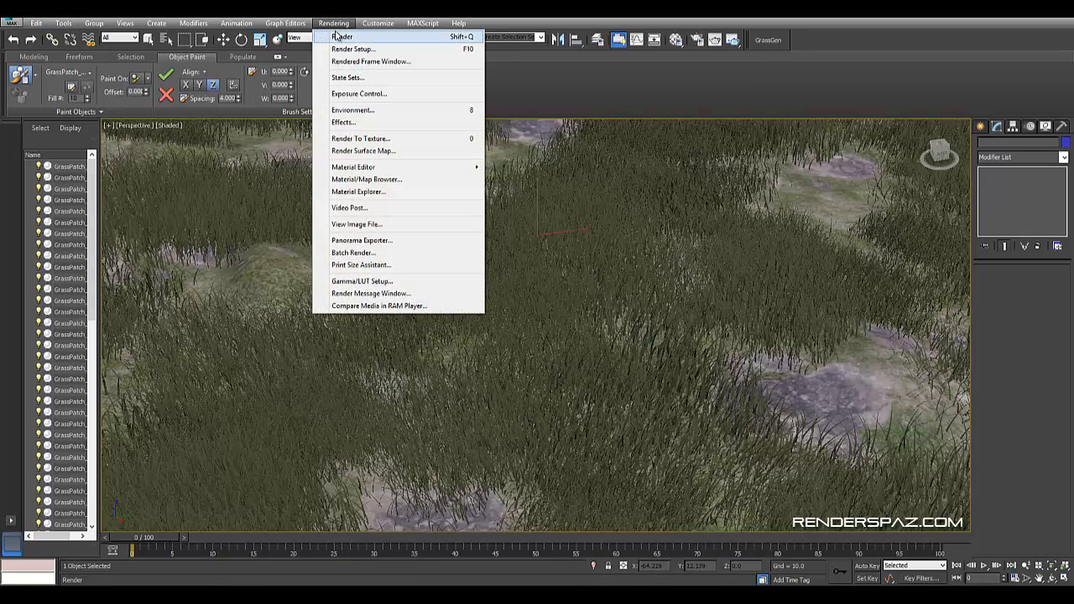
left_click(336, 36)
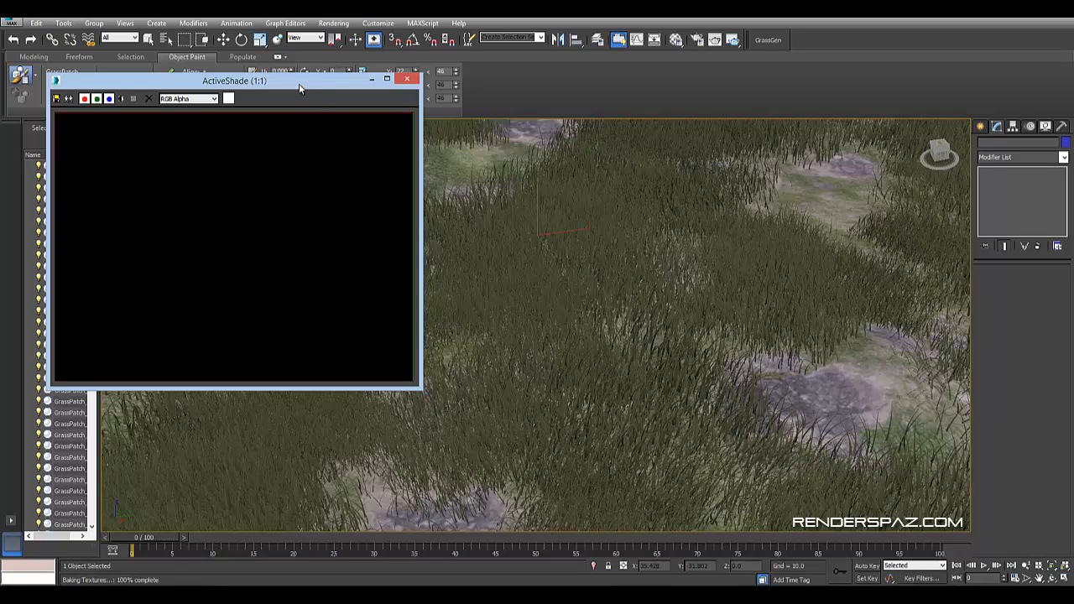
left_click_drag(300, 88, 311, 86)
double_click(311, 87)
left_click_drag(487, 15, 335, 124)
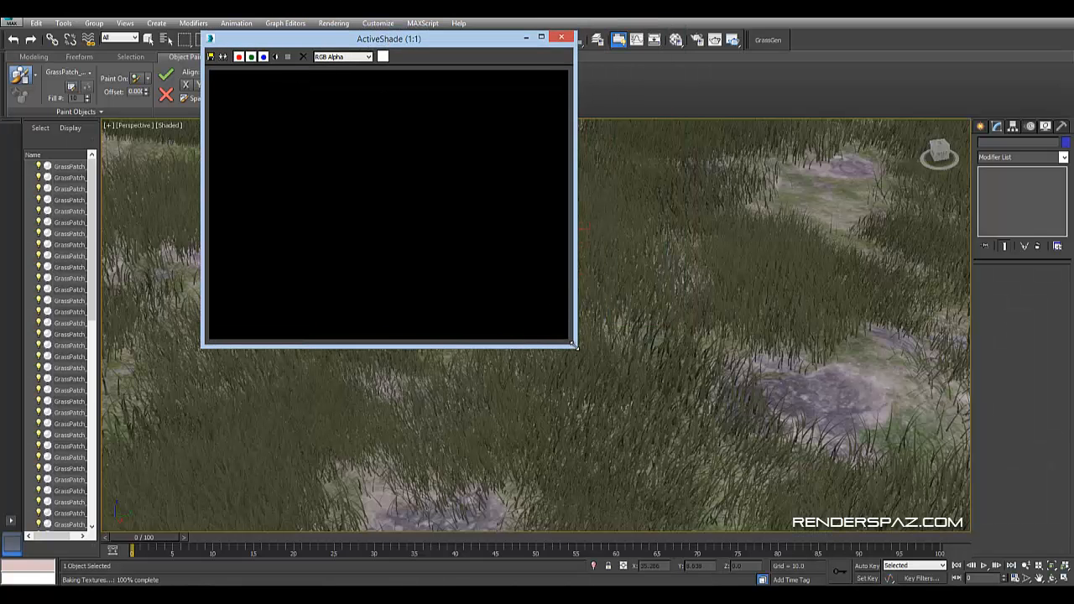
left_click_drag(574, 344, 687, 446)
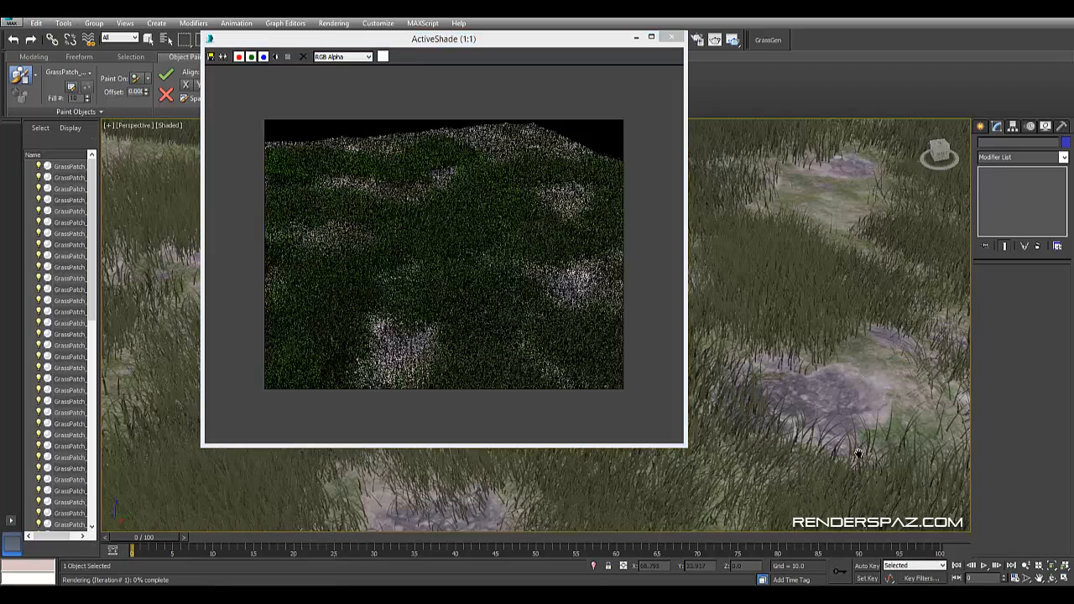
Examine the rendered grass from slightly shifted views in the ActiveShade preview, and close the preview
middle_click_drag(858, 453, 843, 442)
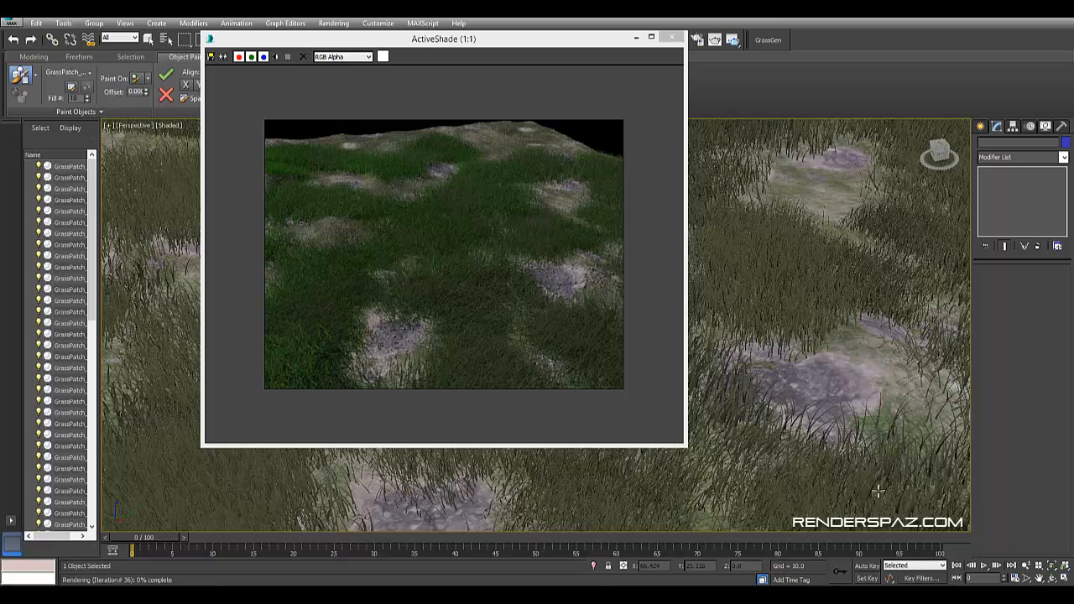
middle_click_drag(802, 432, 371, 232)
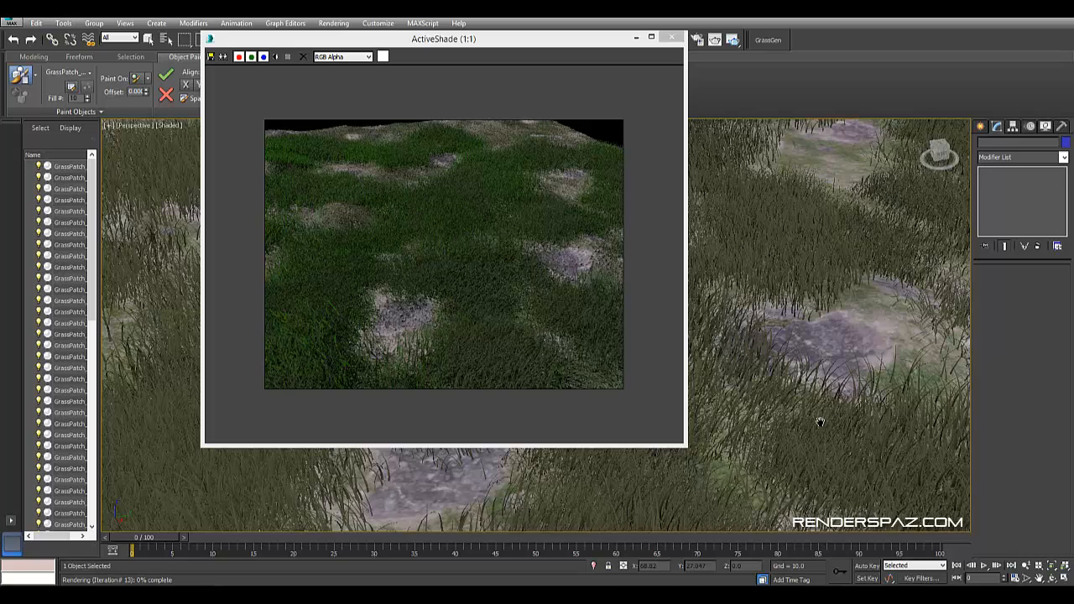
middle_click_drag(790, 431, 782, 419)
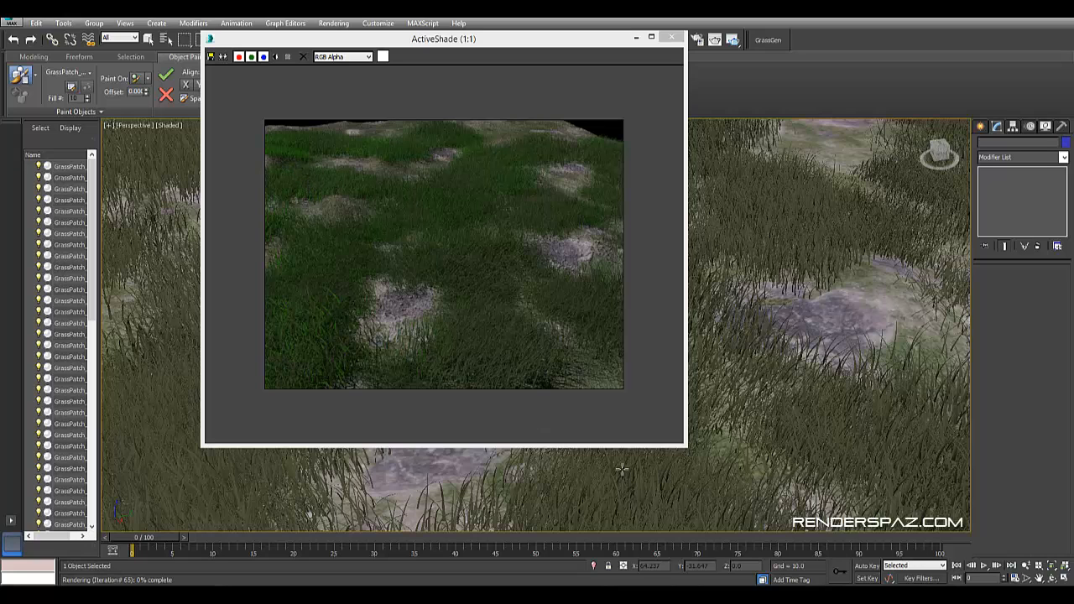
middle_click_drag(813, 400, 811, 371)
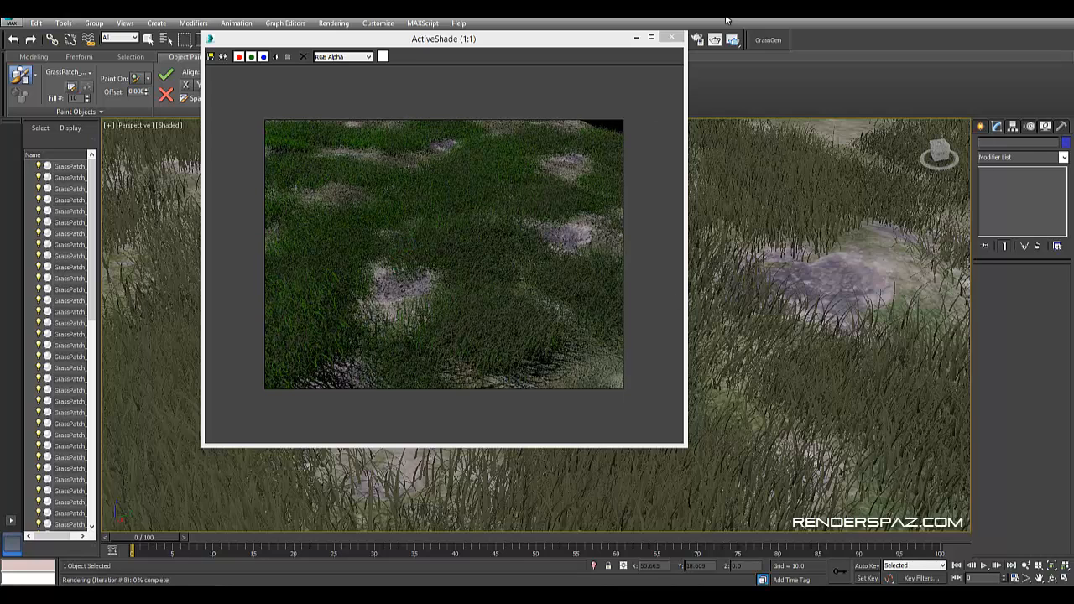
left_click(674, 38)
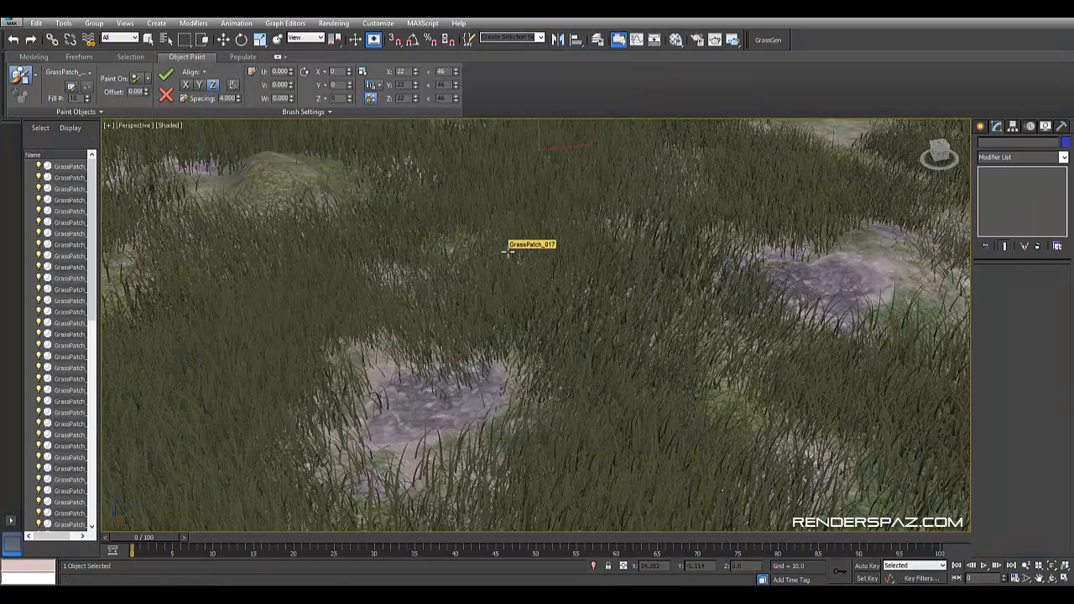
Create a camera from the current perspective view and show the whole terrain from the top with the Move tool active
key("ctrl+c")
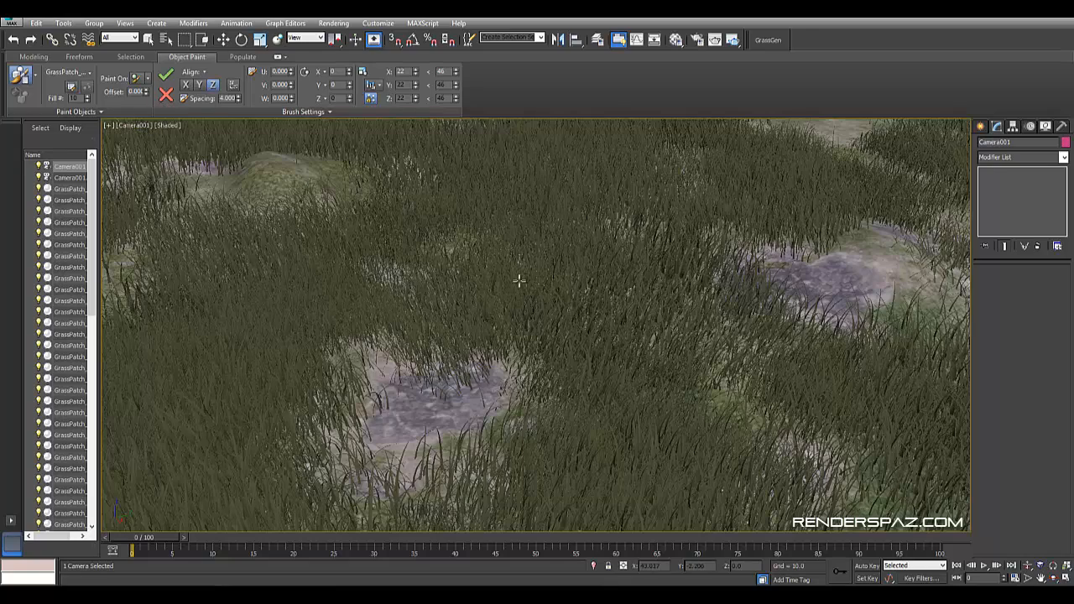
key("t")
scroll(630, 302, "down", 4)
mouse_move(706, 442)
middle_mouse_down()
mouse_move(579, 219)
mouse_move(707, 434)
mouse_move(688, 396)
middle_mouse_up()
key("w")
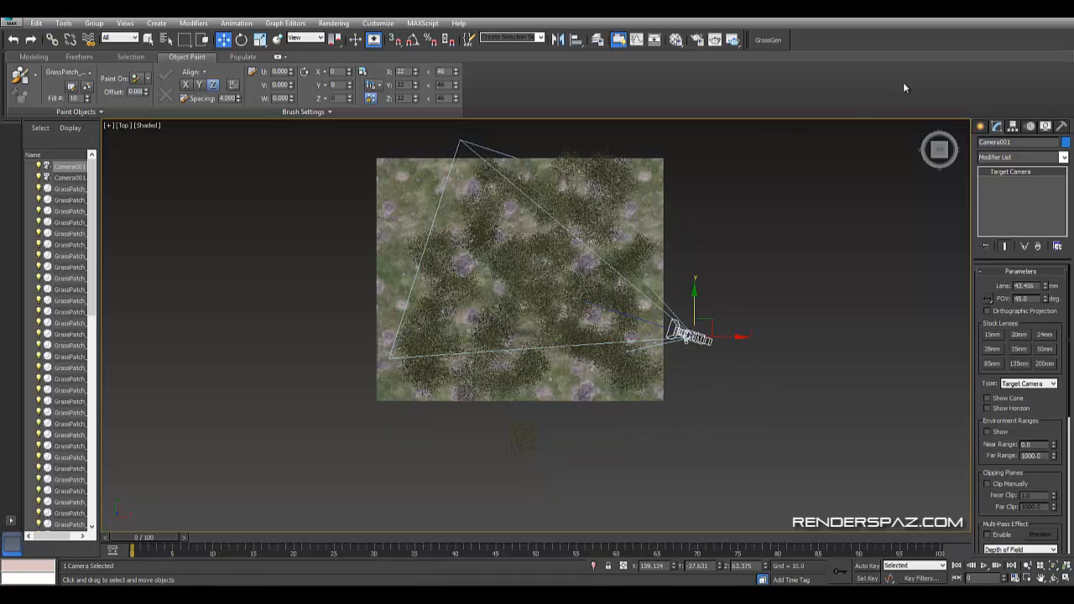
Create a standard Skylight on the open ground just off the front-left corner of the terrain
left_click(980, 126)
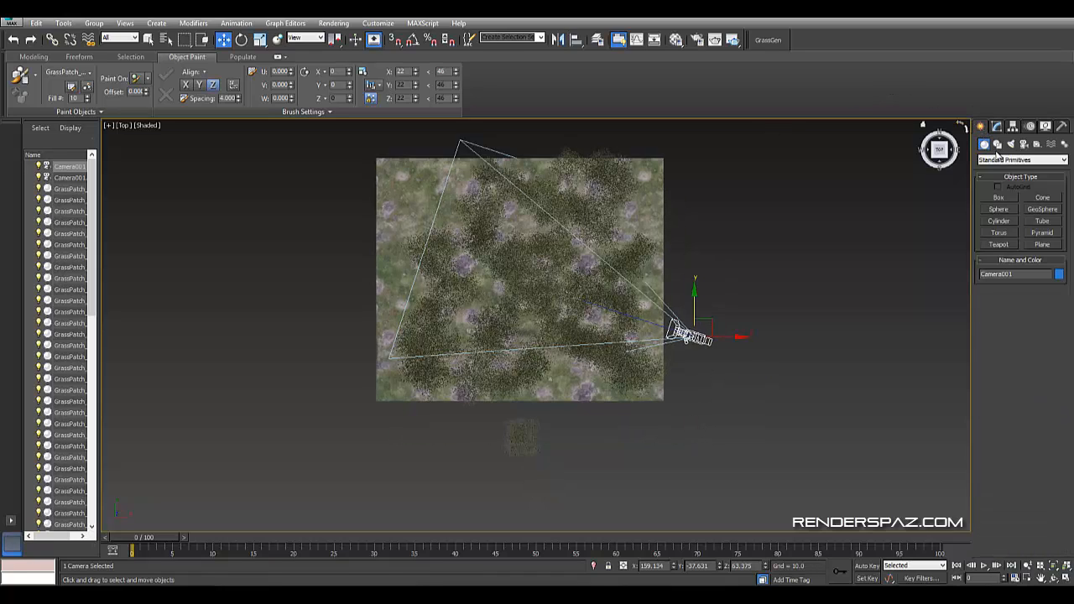
left_click(1008, 147)
left_click(1022, 159)
left_click(1019, 175)
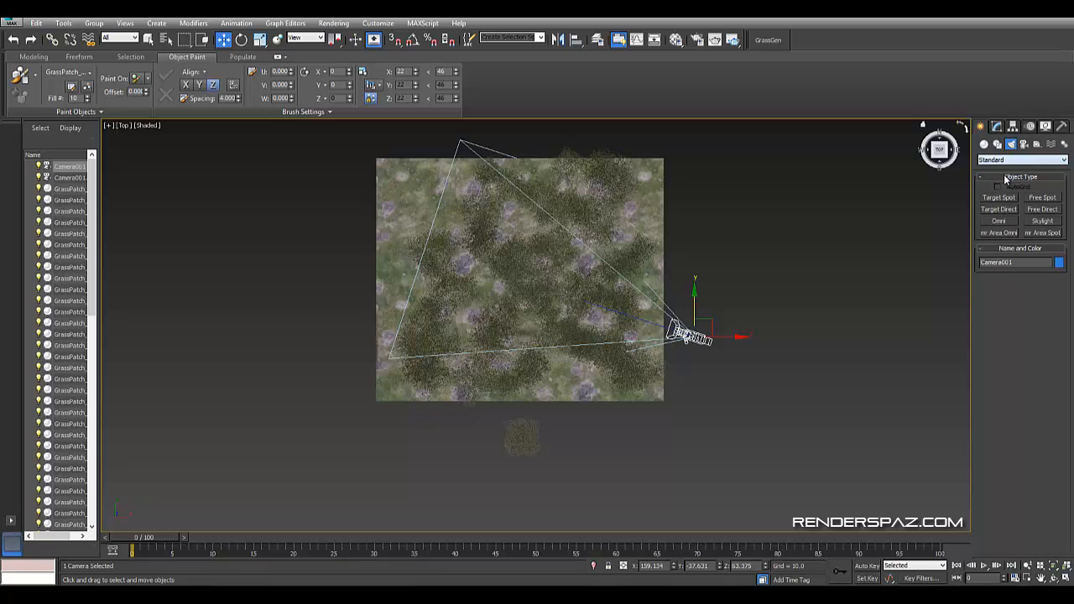
left_click(1042, 221)
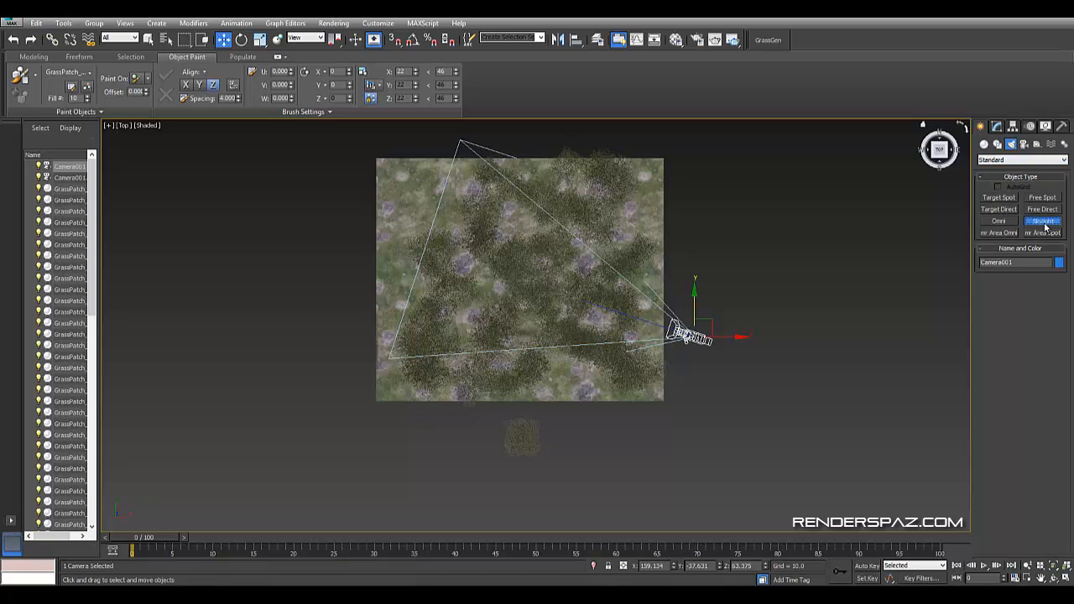
middle_click_drag(301, 506, 347, 431)
left_click(429, 401)
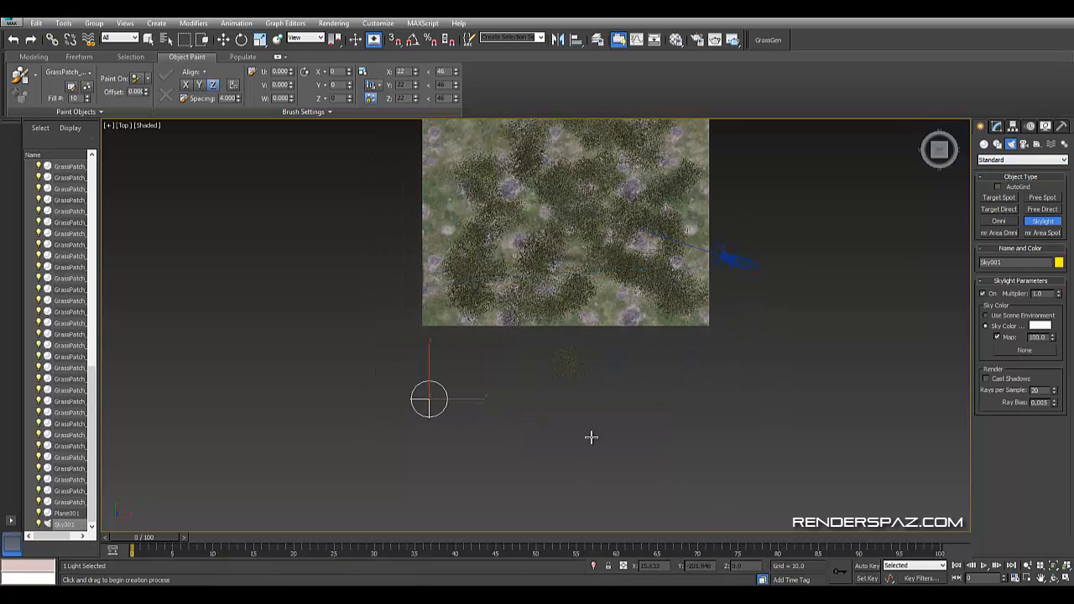
left_click(991, 294)
key("w")
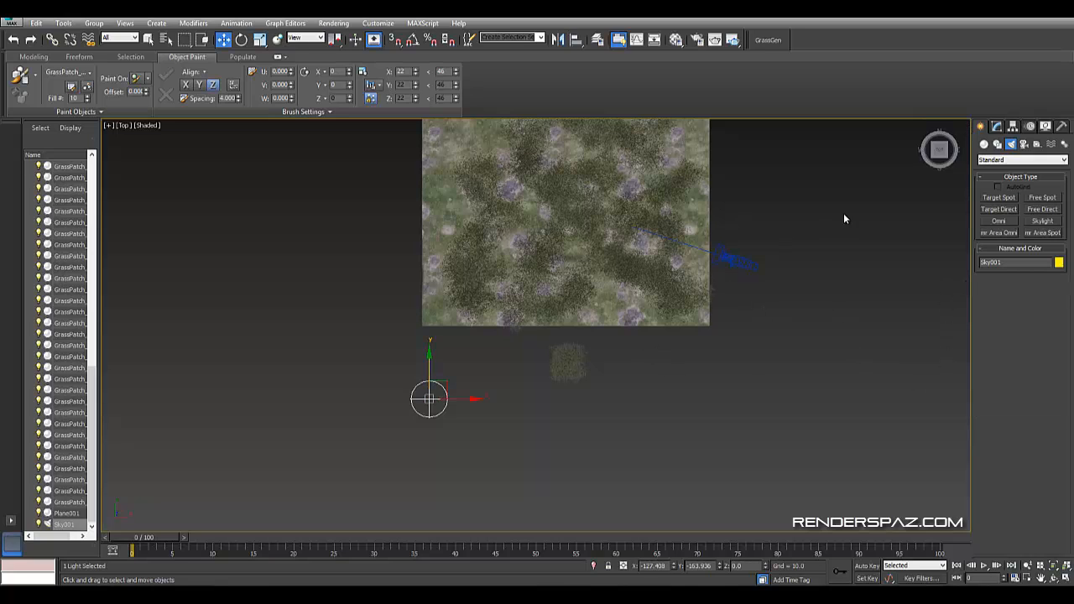
Create a Daylight system with its compass just east of the terrain, accepting the recommended mr Photographic Exposure Control at EV 15
middle_click_drag(801, 225, 783, 278)
middle_click_drag(872, 243, 808, 311)
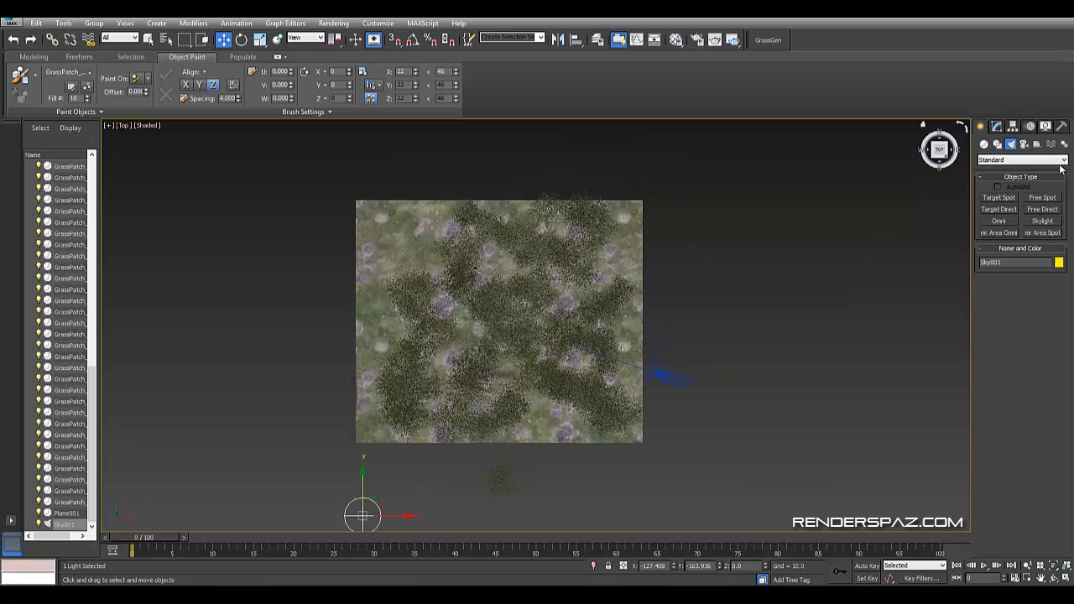
left_click(1063, 145)
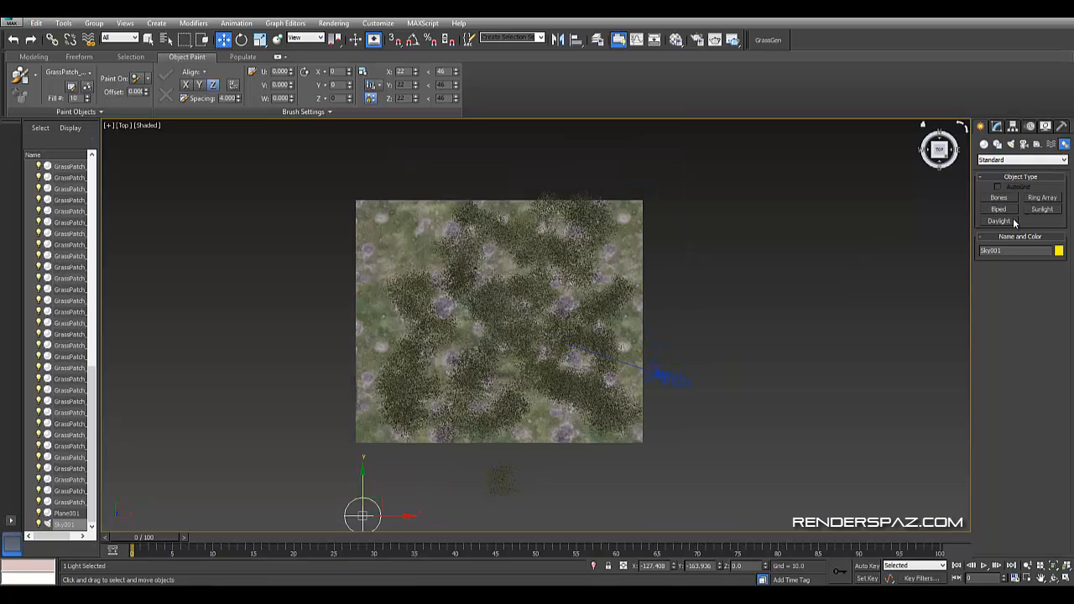
left_click(1011, 220)
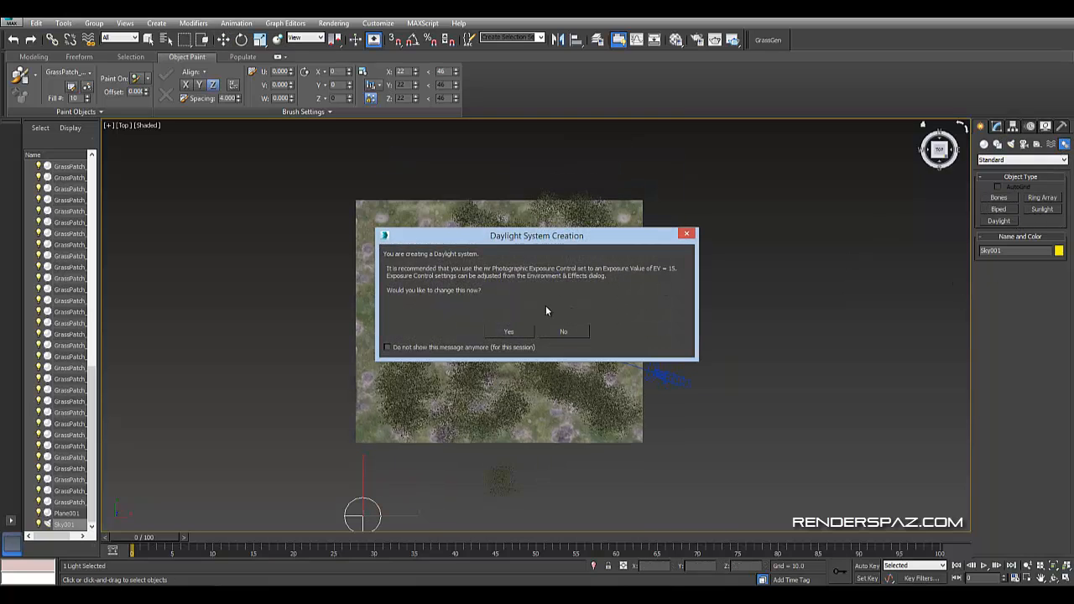
left_click(508, 331)
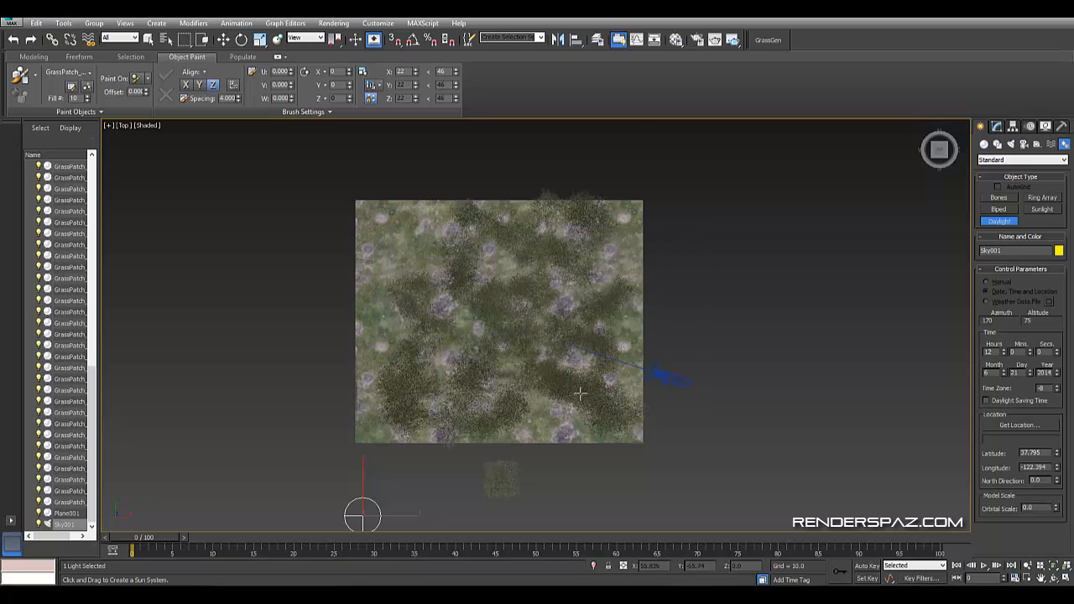
middle_click_drag(606, 366, 588, 338)
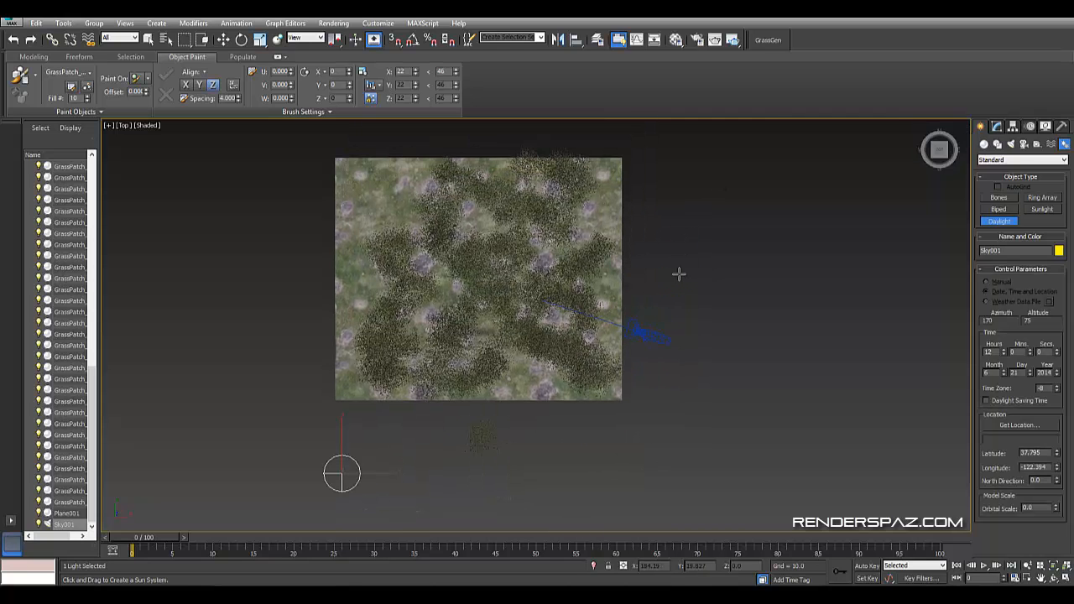
left_click_drag(679, 273, 705, 221)
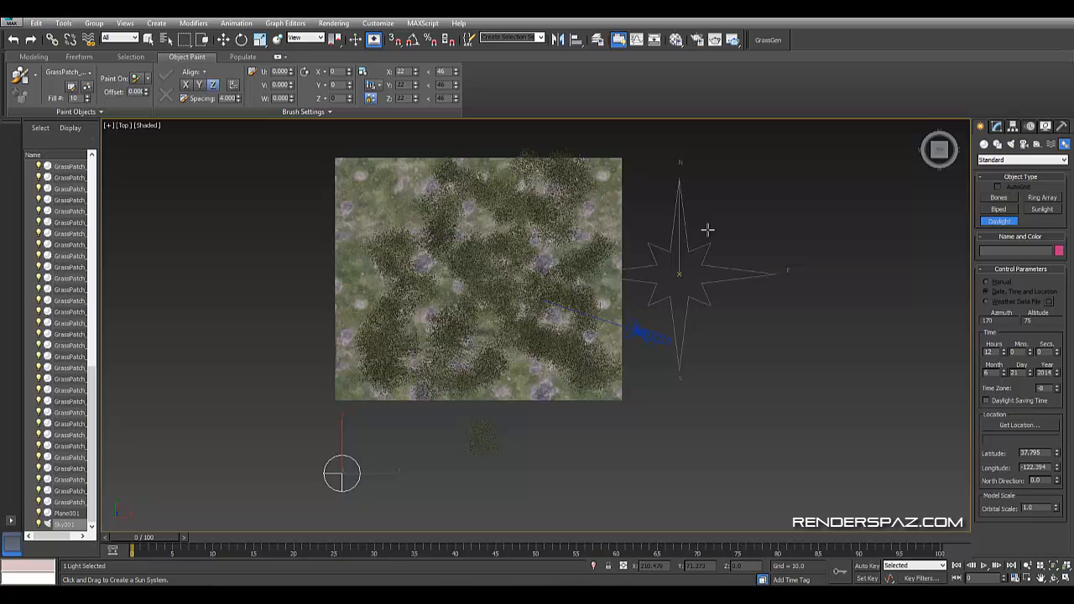
left_click(763, 369)
middle_click_drag(707, 317, 596, 337)
key("w")
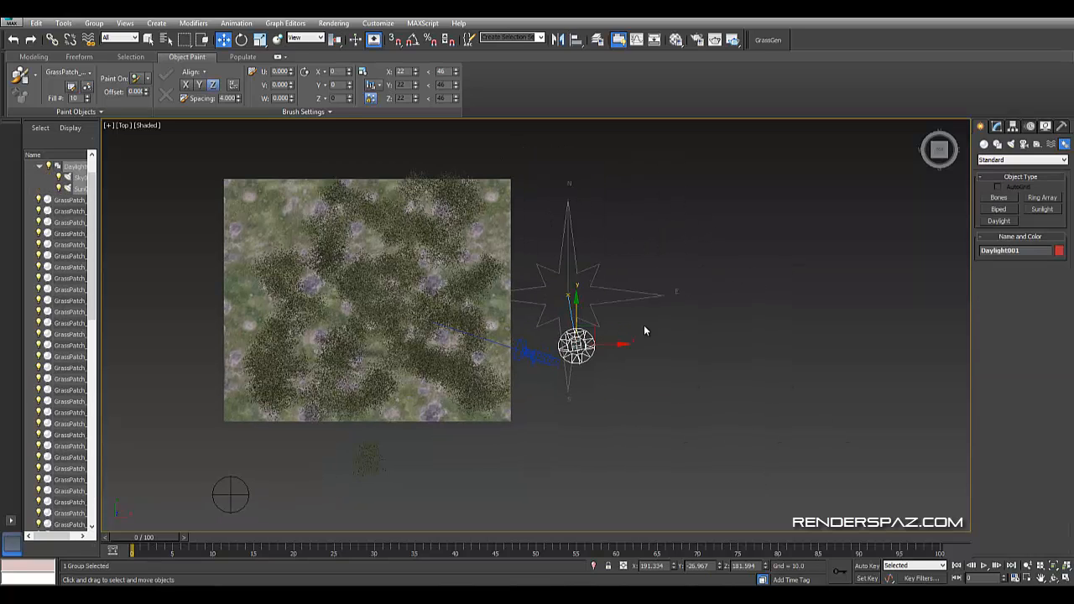
Set the daylight to manual positioning with mr Sun and mr Sky, adding the mr Physical Sky environment map
left_click(996, 126)
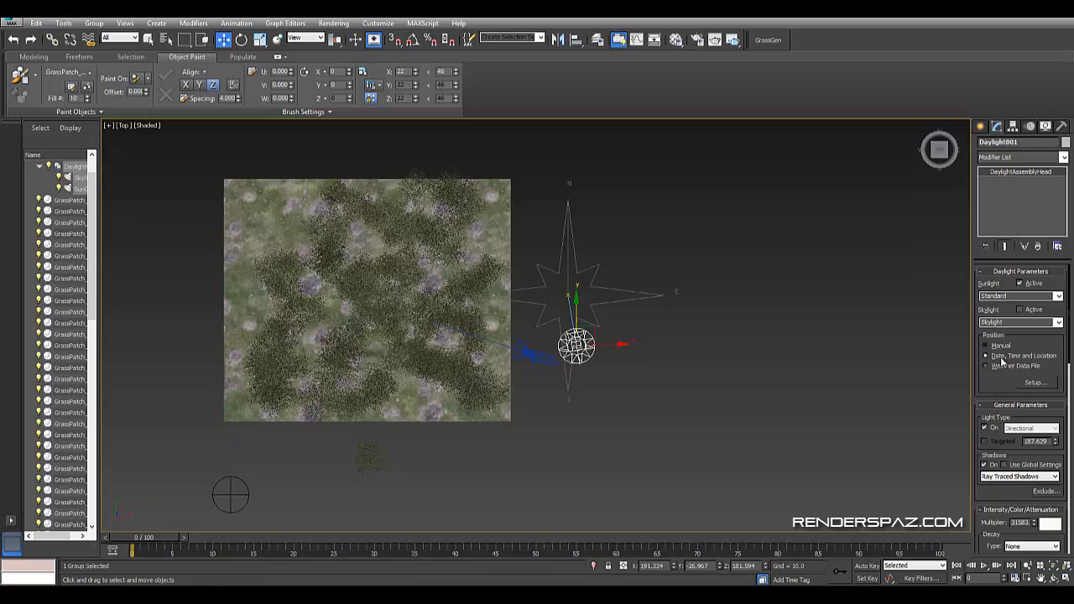
left_click(988, 346)
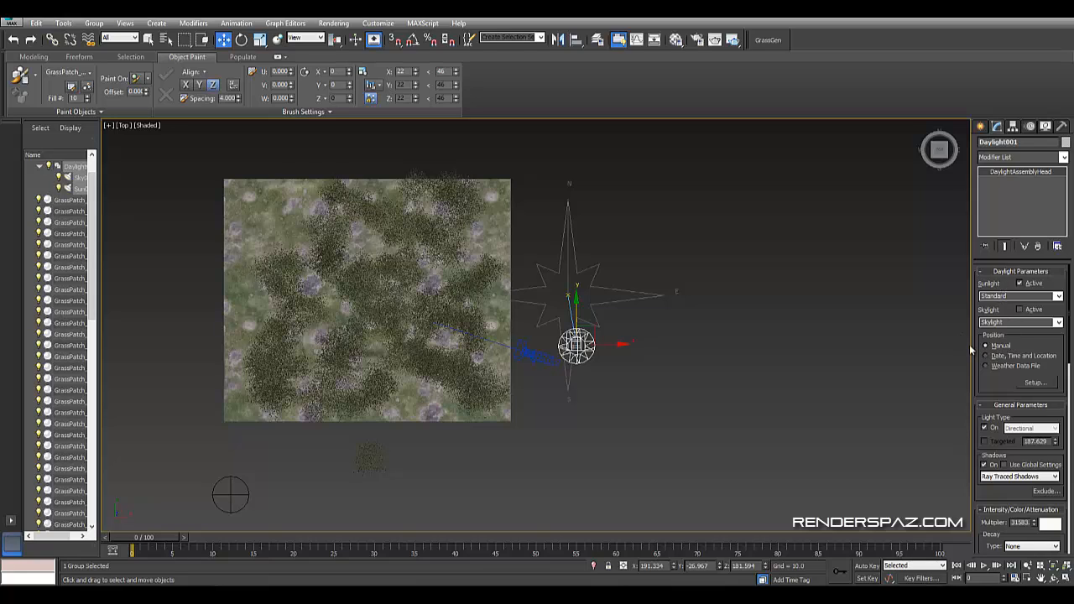
left_click(1057, 298)
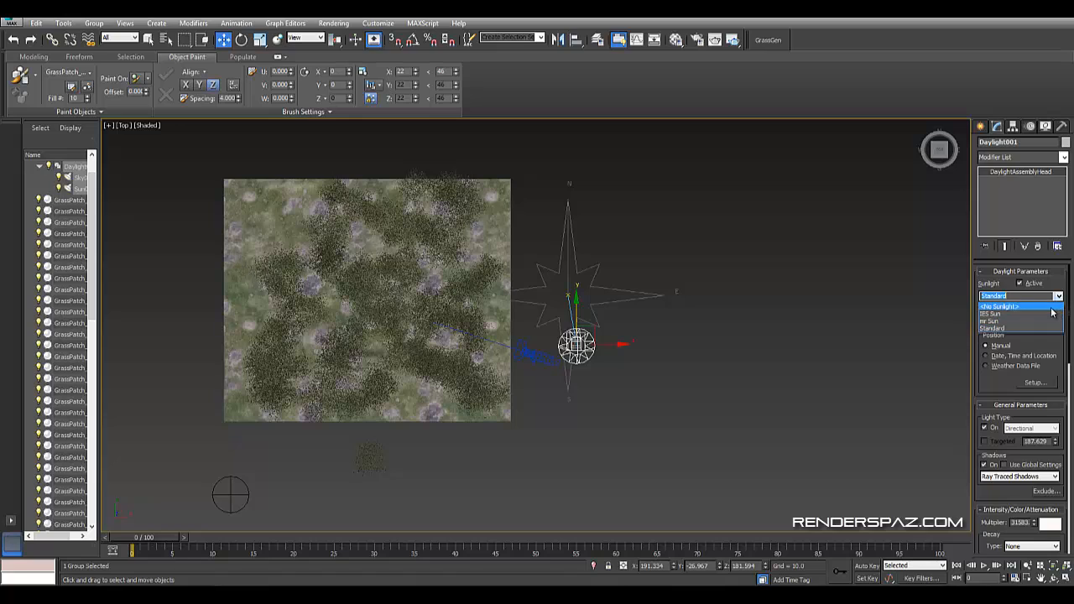
left_click(991, 323)
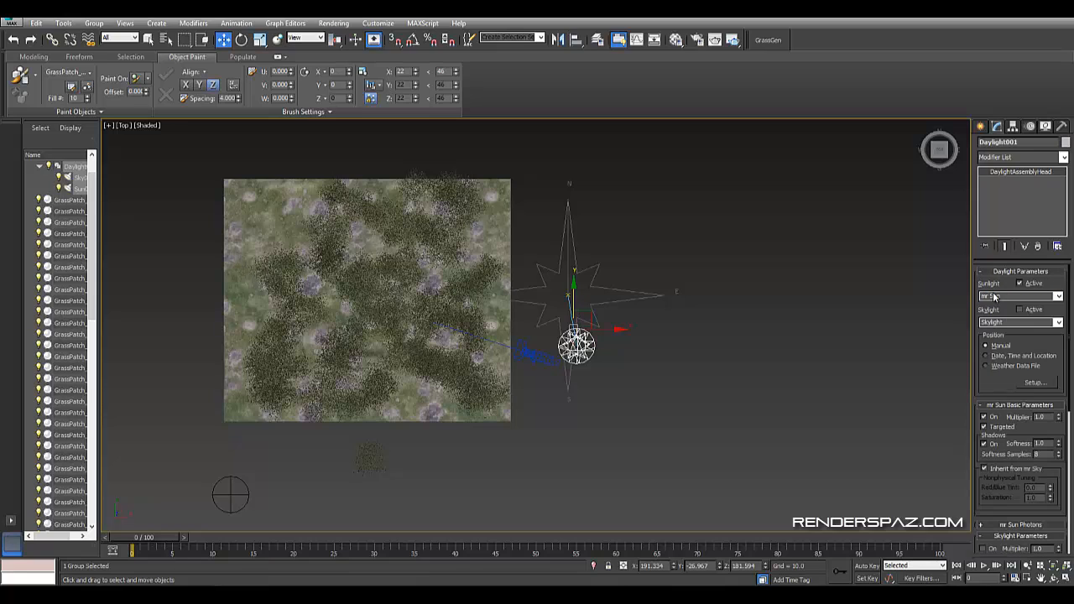
left_click(1059, 323)
left_click(1019, 348)
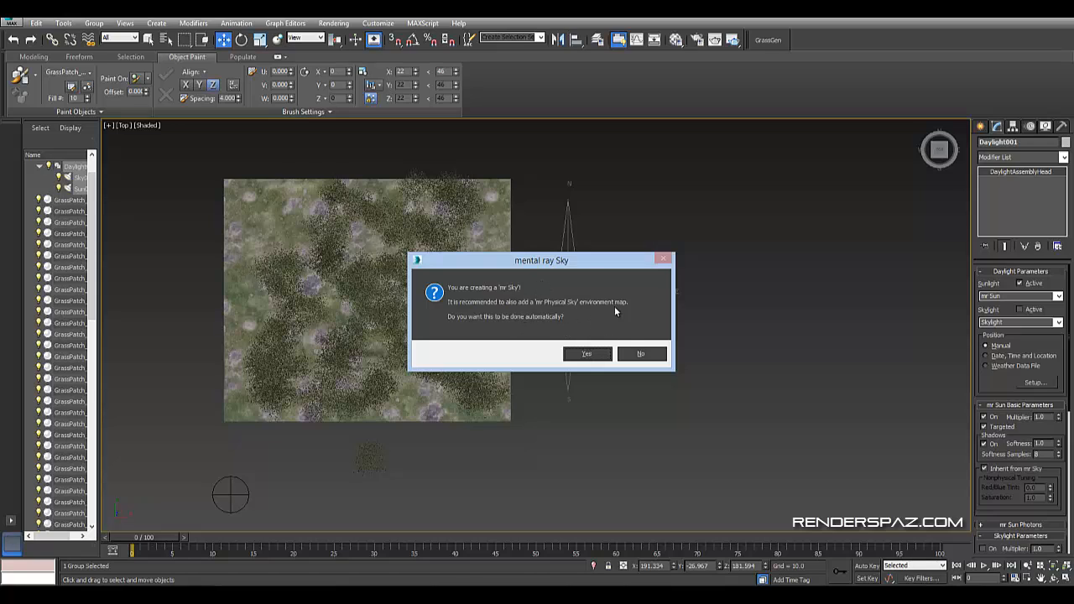
left_click(598, 354)
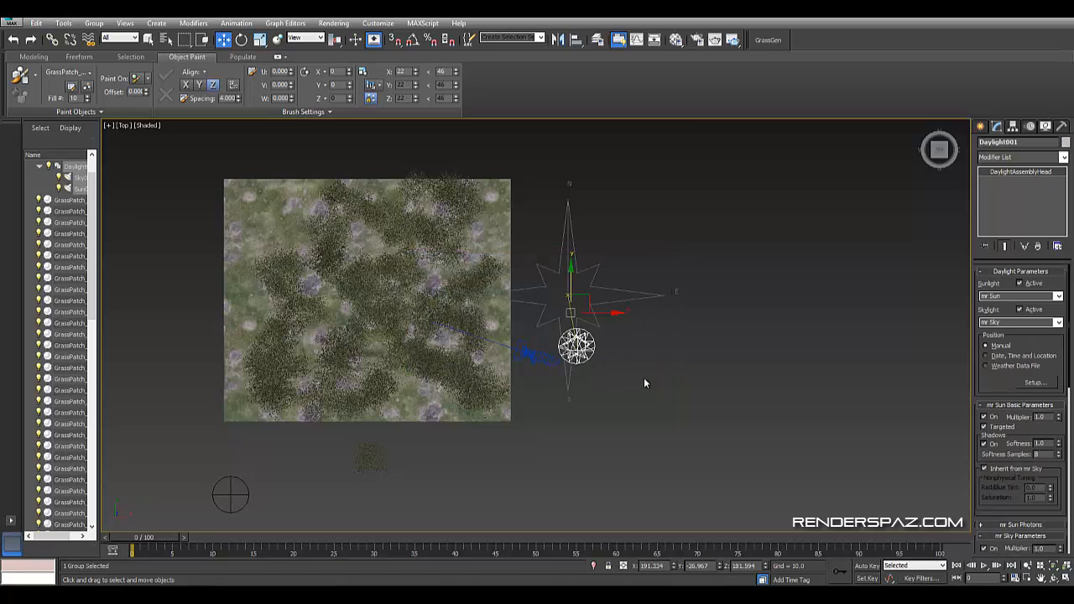
In perspective view, move the daylight's sun along X away from the terrain to about 419.8
left_click(691, 381)
left_click(577, 343)
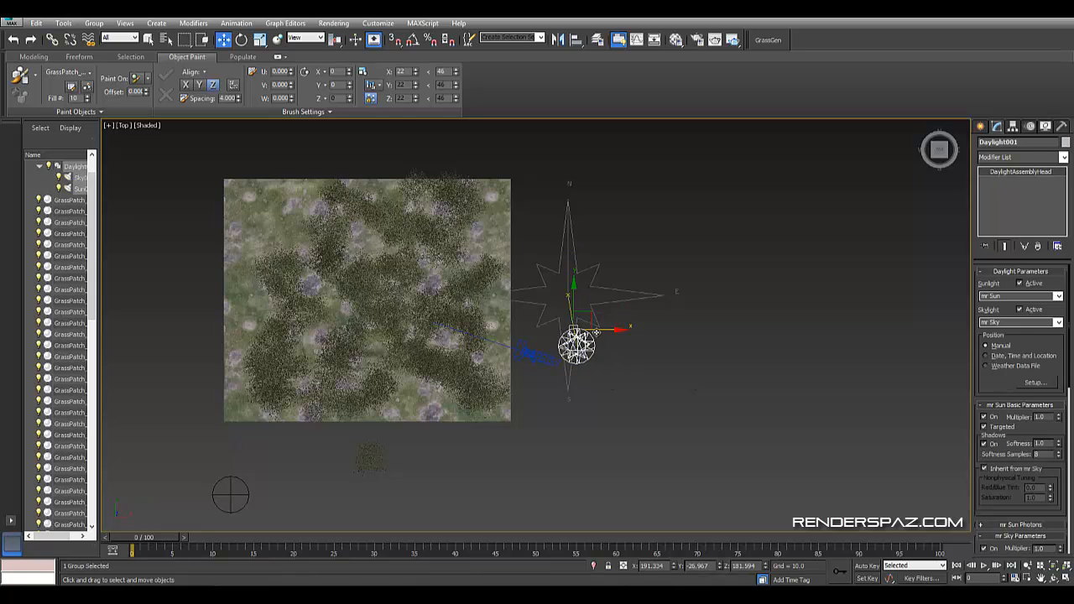
middle_click_drag(588, 376, 581, 327, "alt")
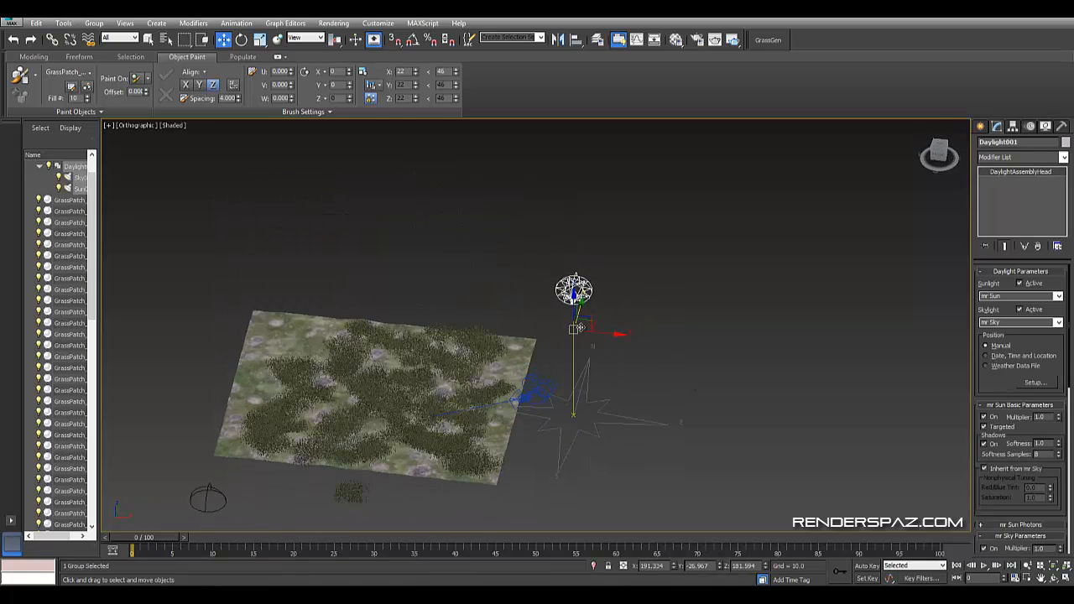
key("p")
middle_click_drag(597, 372, 538, 345)
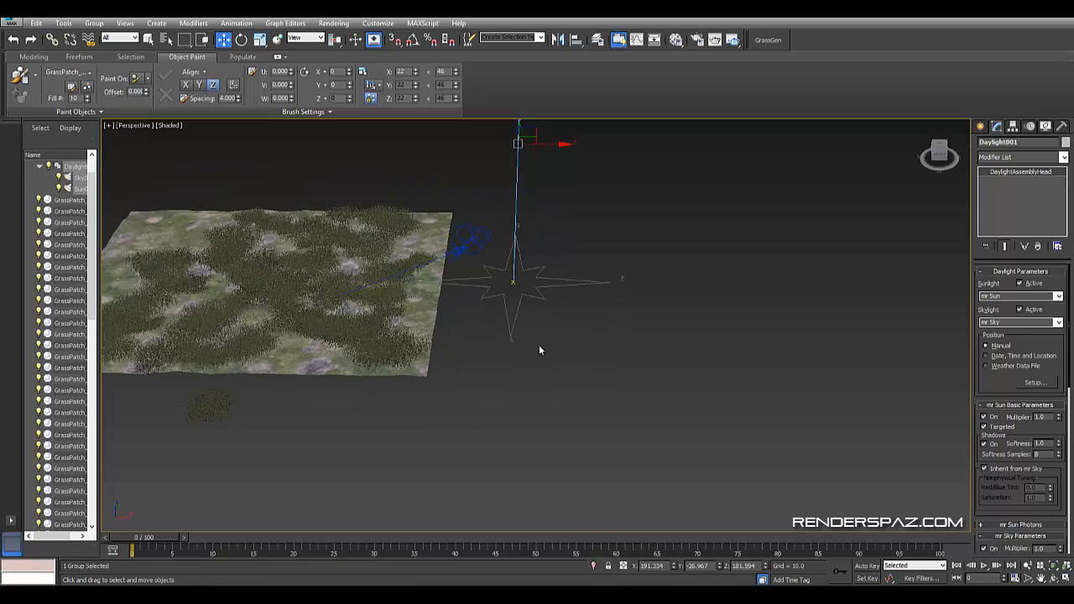
scroll(540, 335, "down", 2)
middle_click_drag(544, 230, 545, 258)
left_click_drag(551, 270, 759, 334)
middle_click_drag(644, 330, 570, 327)
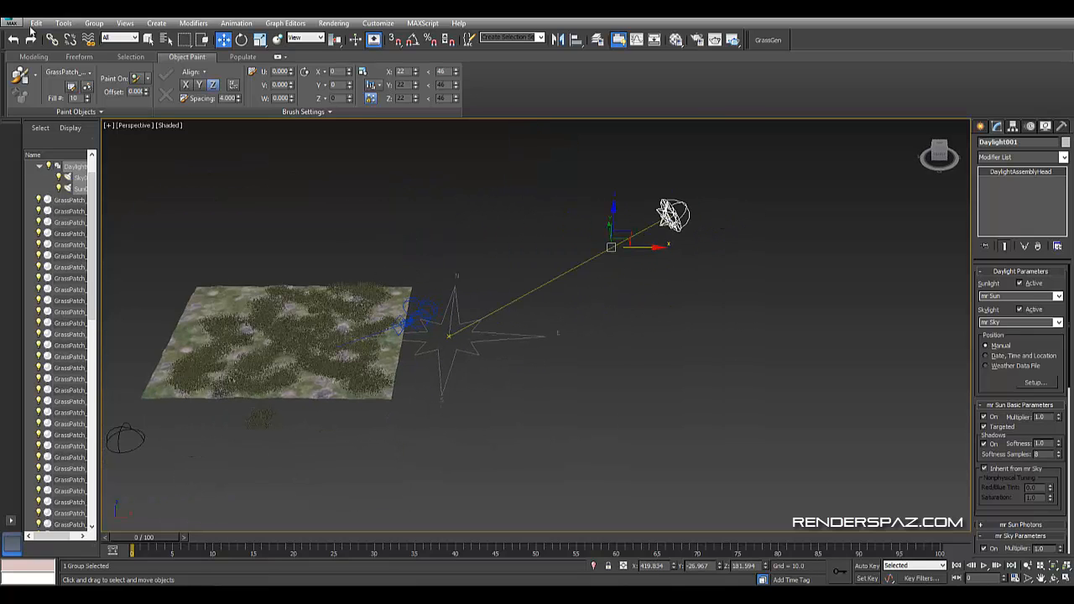
Switch the perspective view to Realistic shading and lower the daylight's sun to a height of about 118.6
left_click(168, 125)
left_click(193, 137)
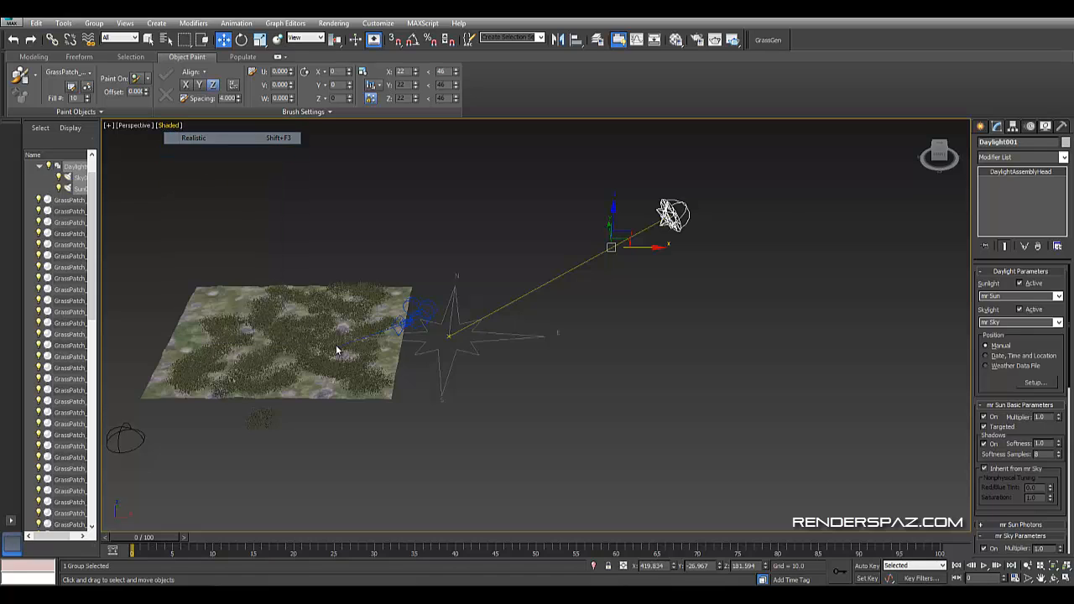
middle_click_drag(338, 351, 433, 340)
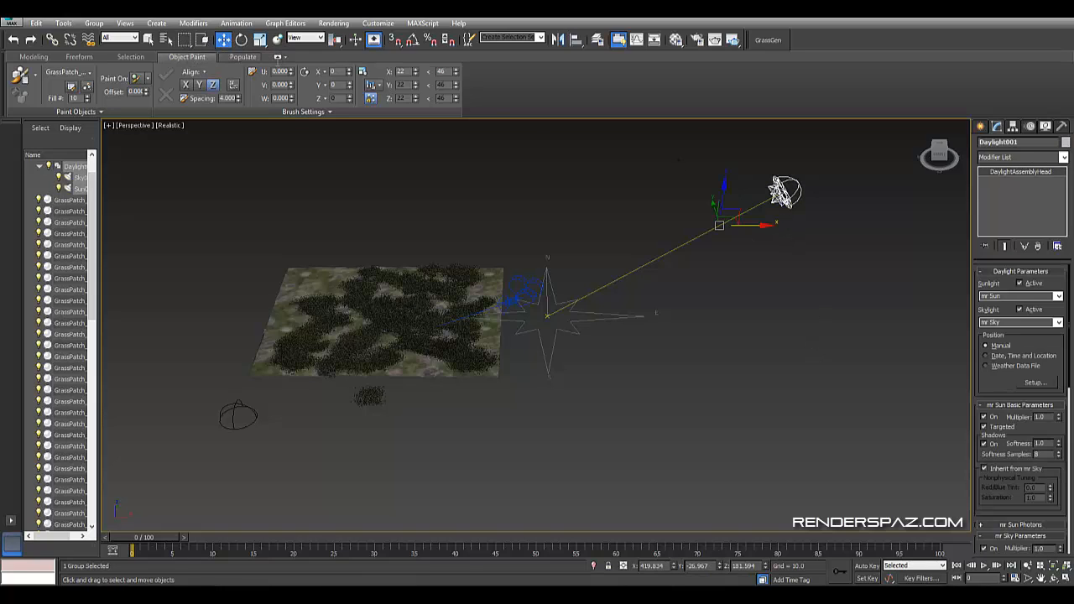
left_click_drag(755, 226, 679, 221)
middle_click_drag(525, 417, 627, 369)
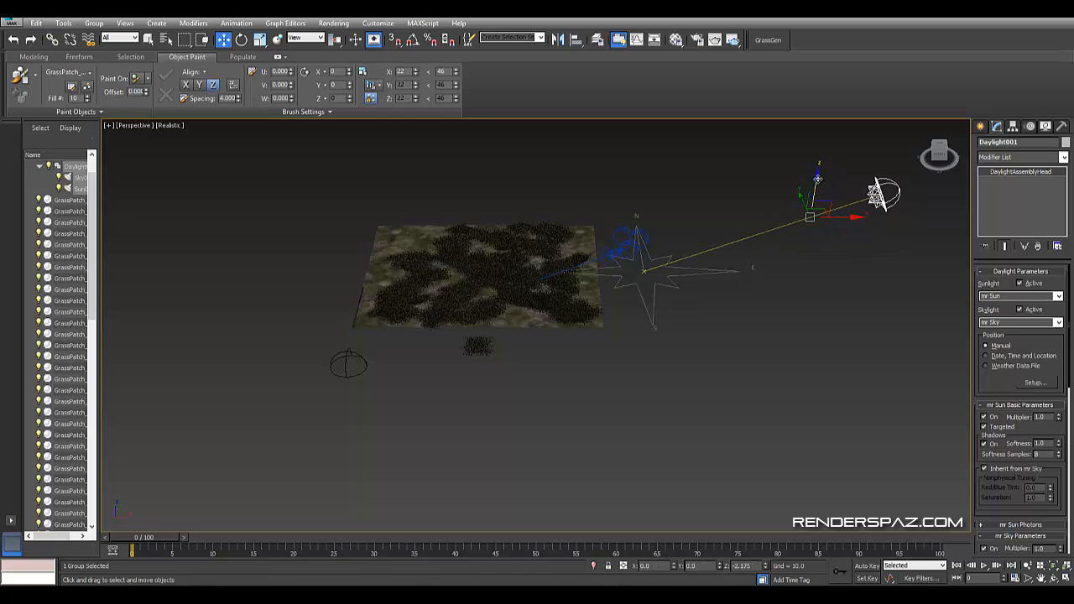
Check the grass lighting up close and raise the daylight's sun by about 19 units along Z
scroll(746, 361, "up", 4)
middle_click_drag(762, 396, 737, 386)
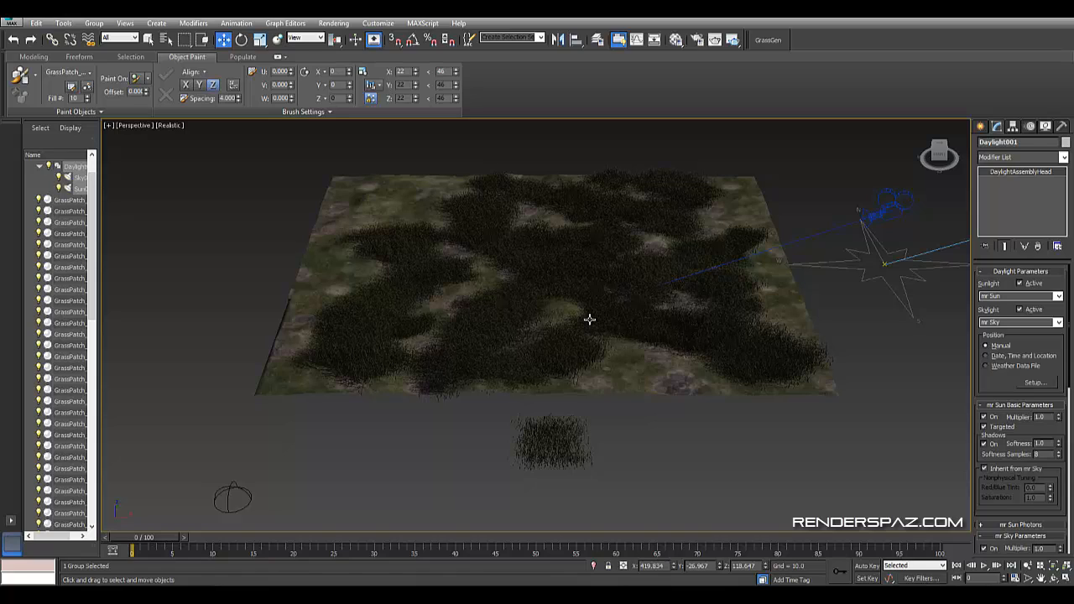
middle_click_drag(654, 421, 667, 410)
scroll(634, 331, "up", 5)
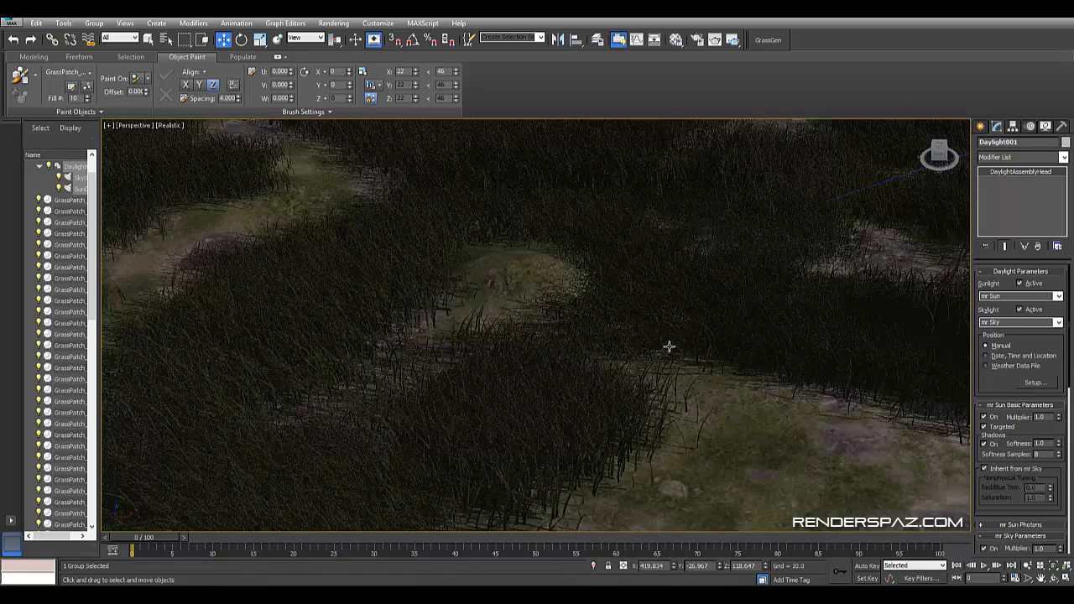
scroll(668, 347, "down", 8)
middle_click_drag(671, 347, 612, 339)
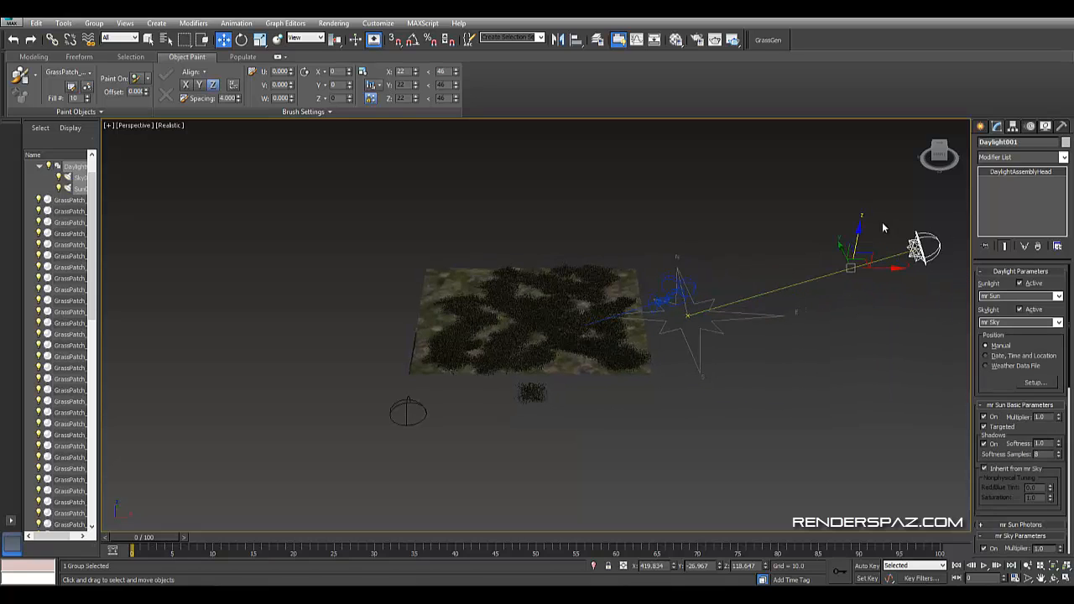
left_click_drag(857, 232, 862, 221)
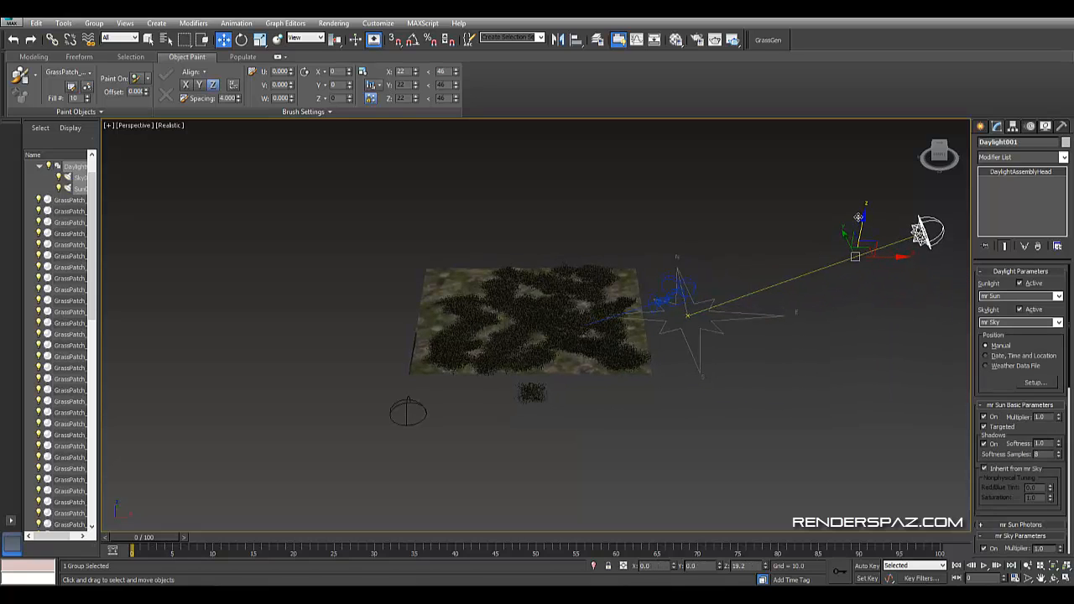
Deselect the daylight, look through Camera001, and render that view in ActiveShade
left_click(728, 392)
key("c")
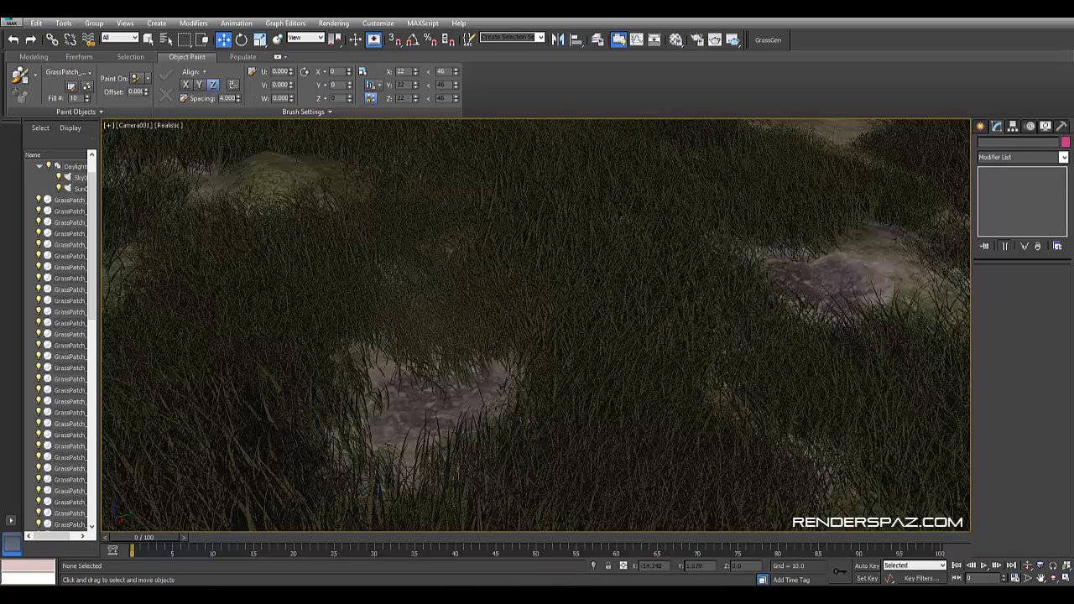
left_click(333, 24)
left_click(333, 38)
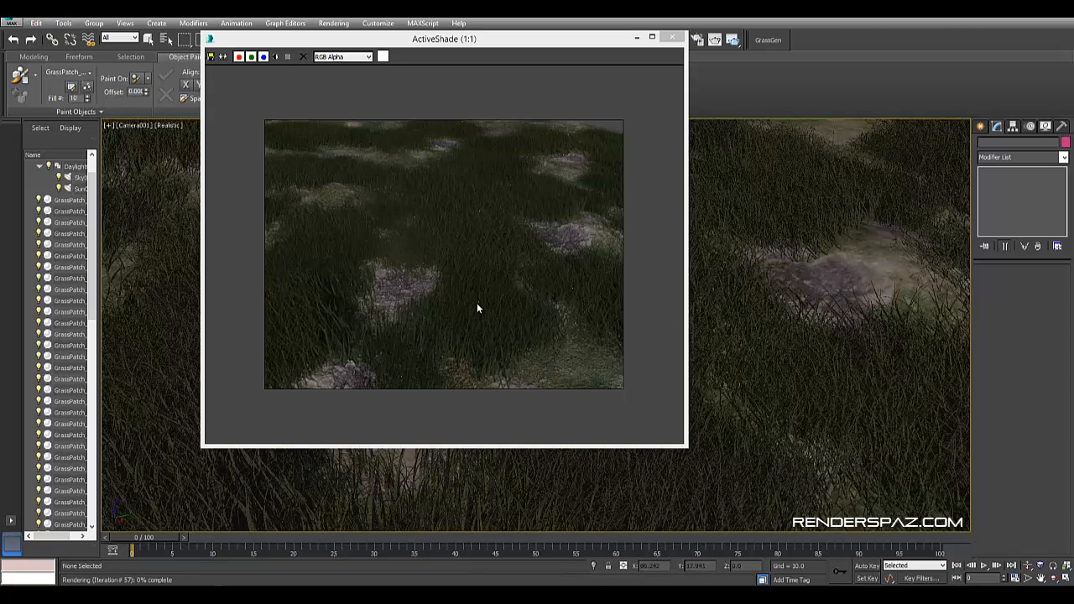
Inspect the ActiveShade grass render at 2:1, shift the camera view slightly, and move the preview window clear of the camera view
scroll(477, 307, "up", 1)
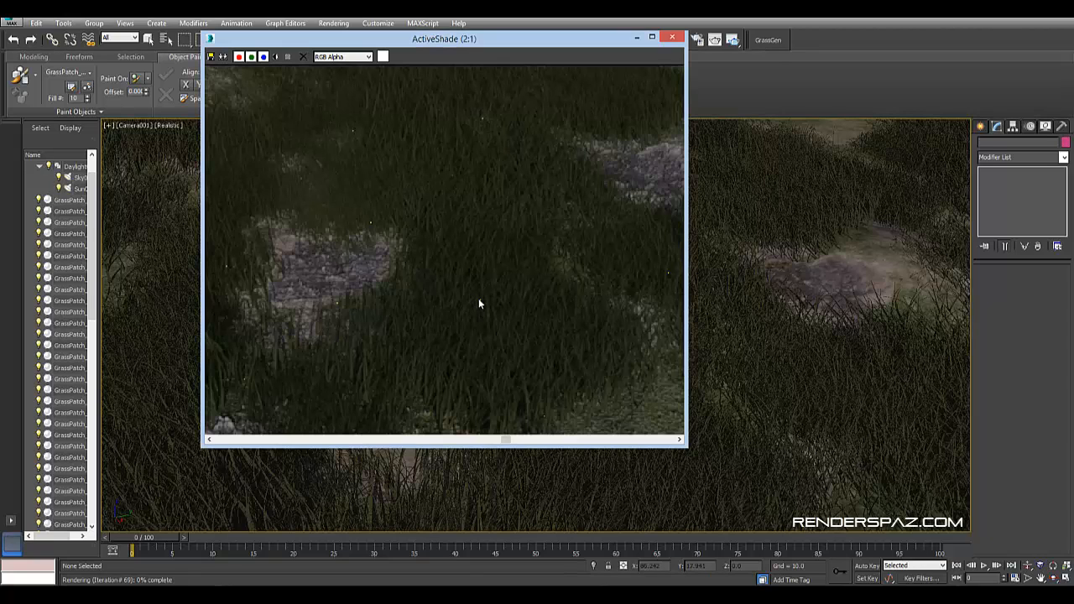
scroll(479, 301, "down", 1)
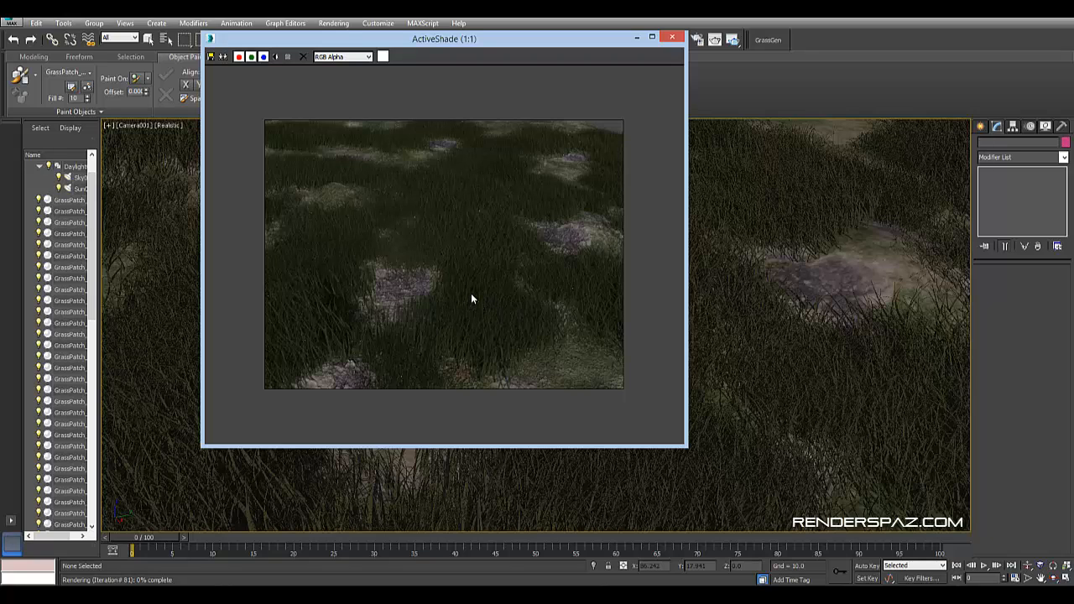
middle_click_drag(795, 367, 782, 420)
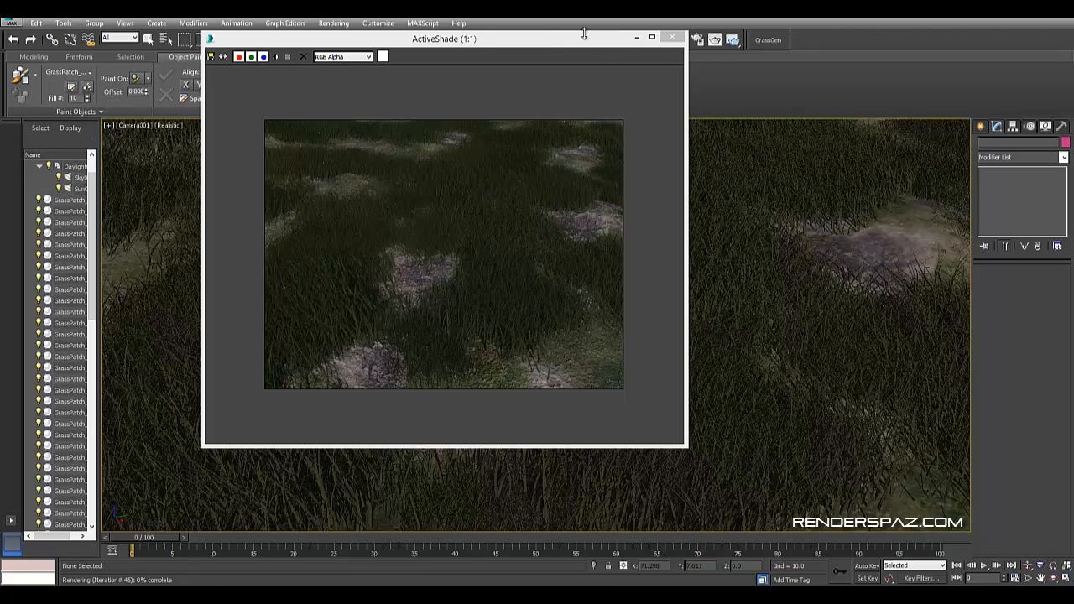
left_click_drag(583, 42, 494, 94)
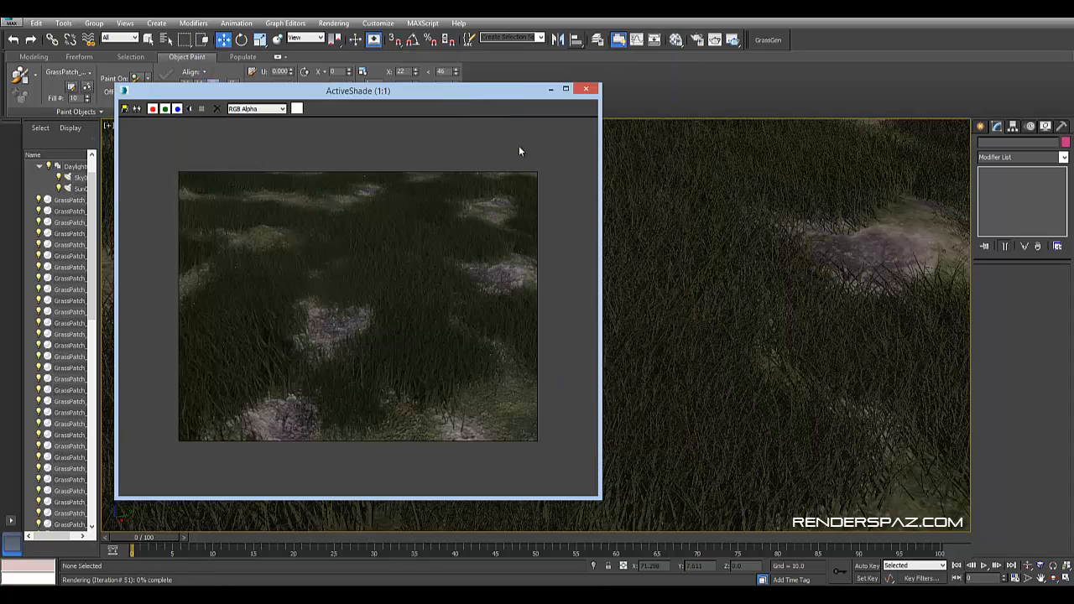
Open the exposure control settings, keep mr Photographic Exposure Control, and switch its exposure method to Photographic Exposure
left_click(332, 22)
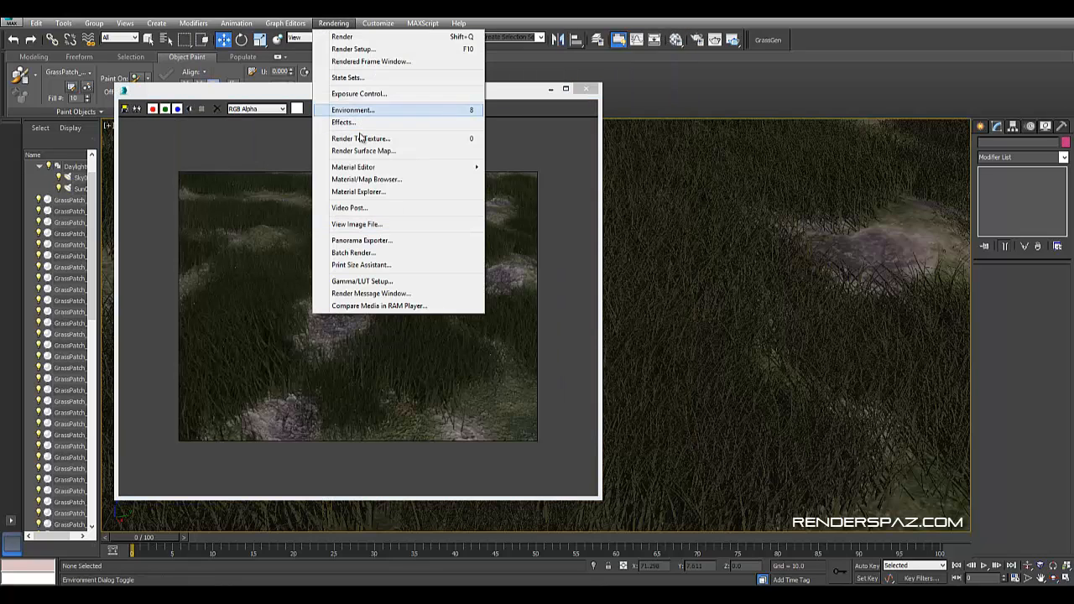
left_click(361, 96)
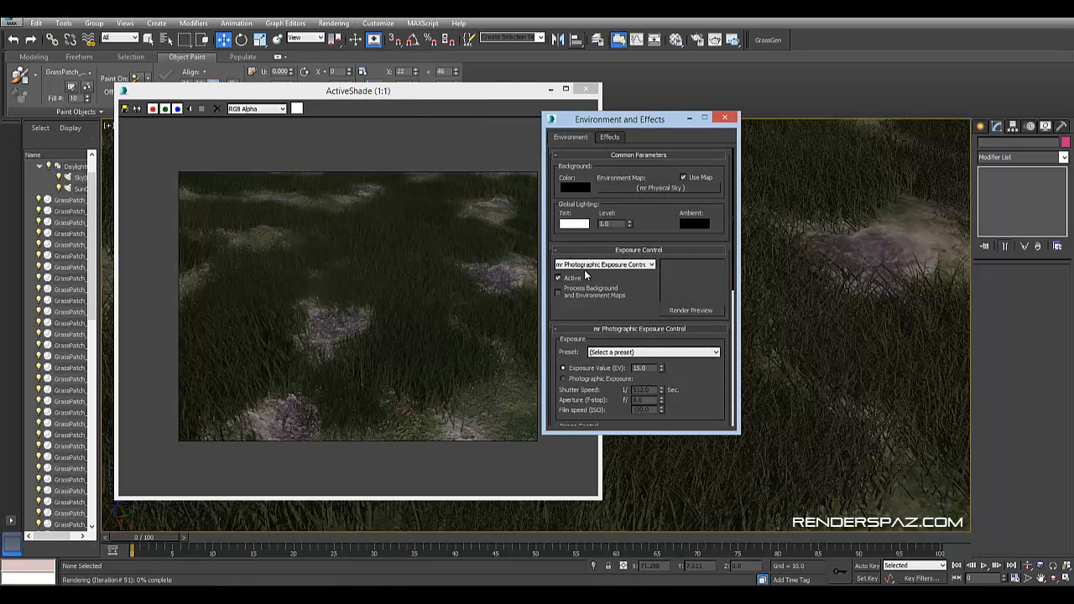
left_click(586, 265)
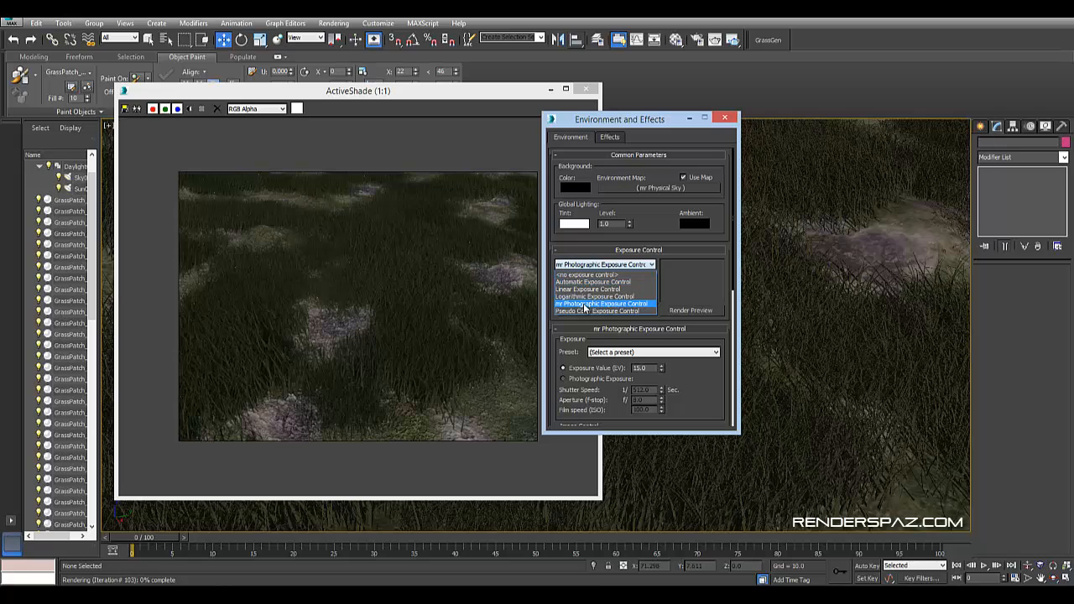
left_click(585, 305)
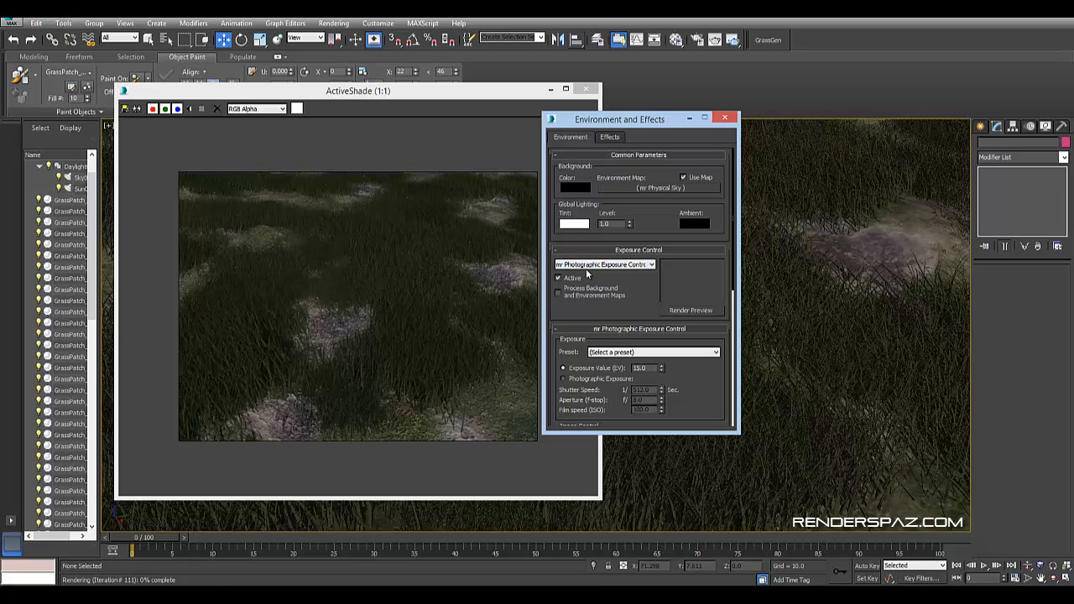
left_click(586, 268)
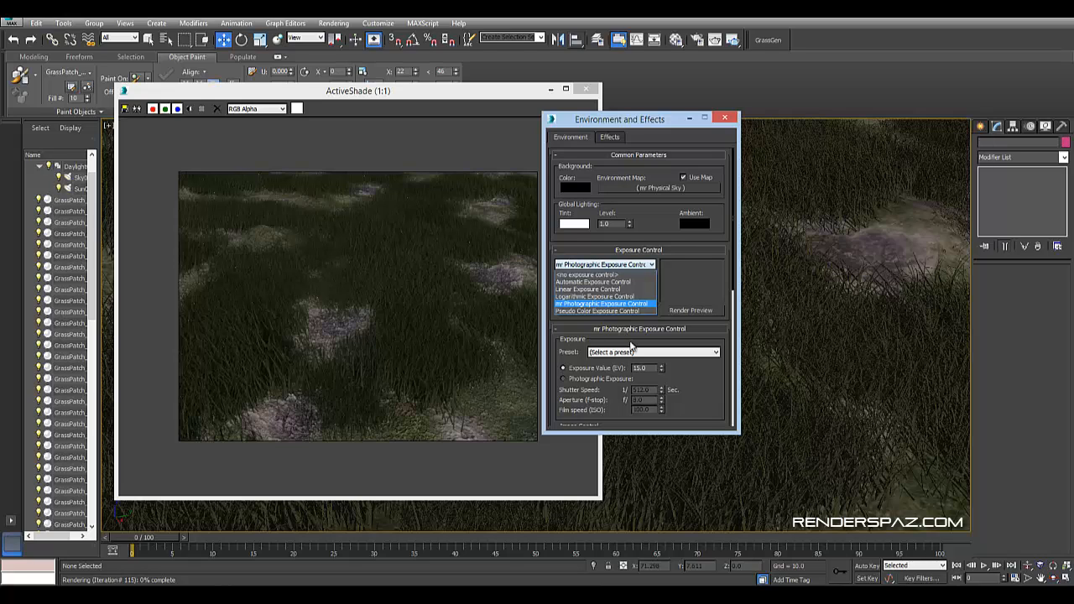
left_click(579, 304)
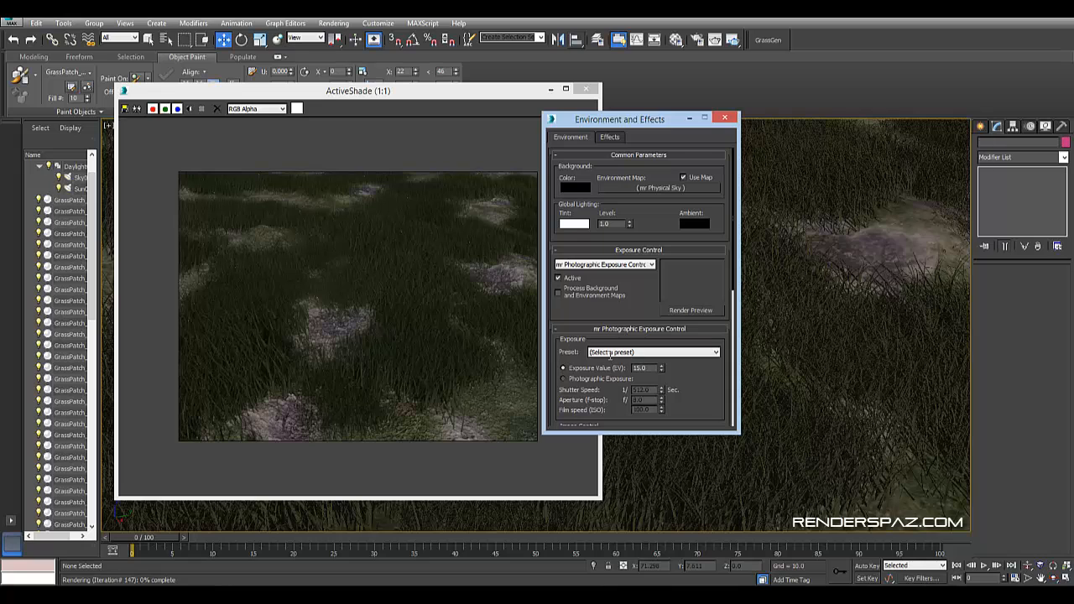
key("Return")
left_click(589, 380)
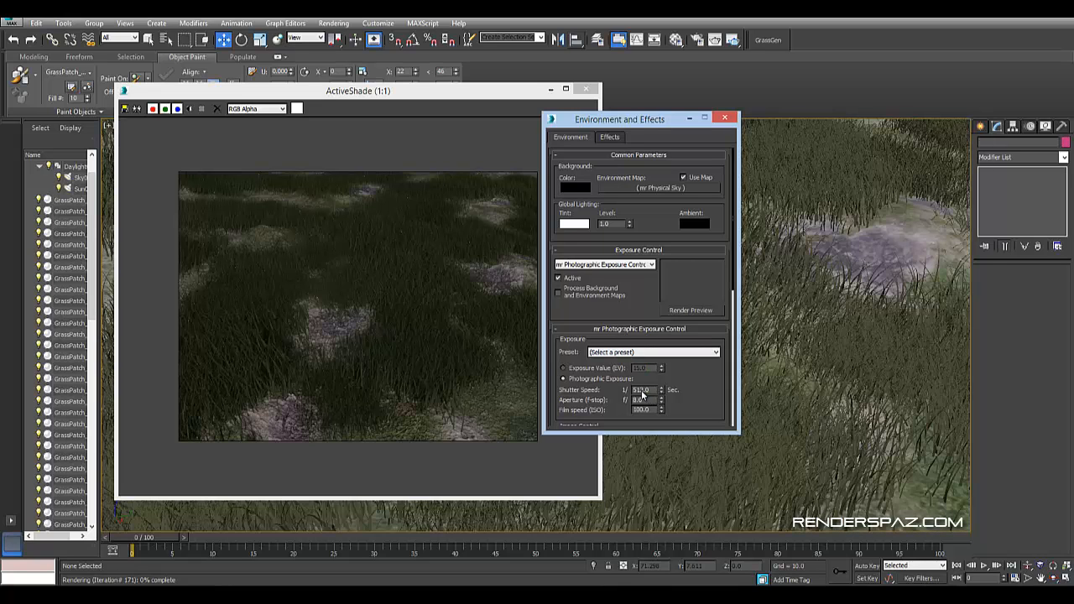
Try an aperture of f/1.5 in the photographic exposure settings
type("3")
key("Return")
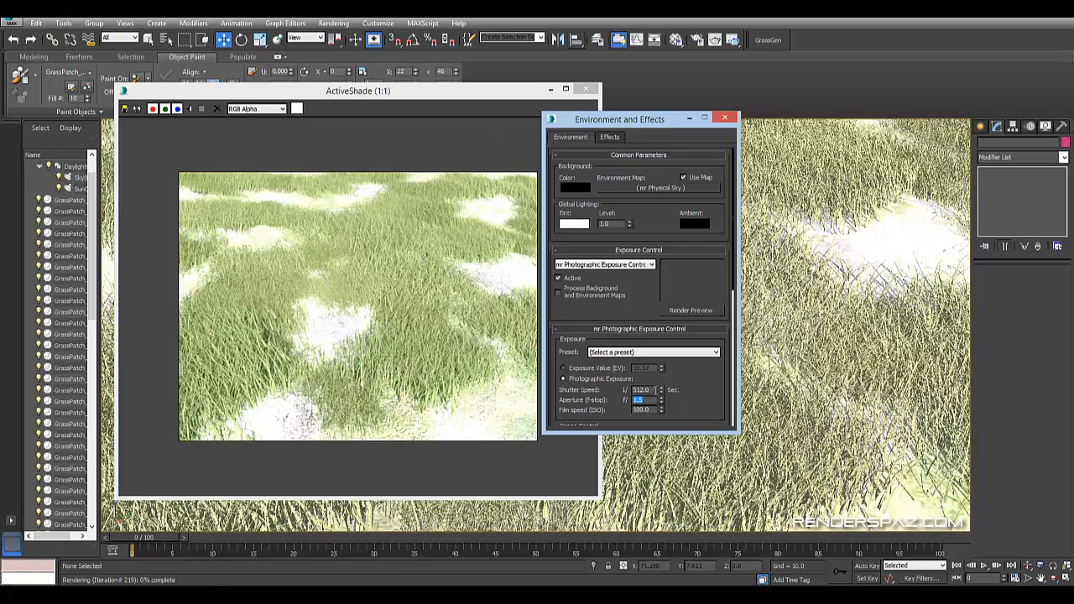
key("shift+Tab")
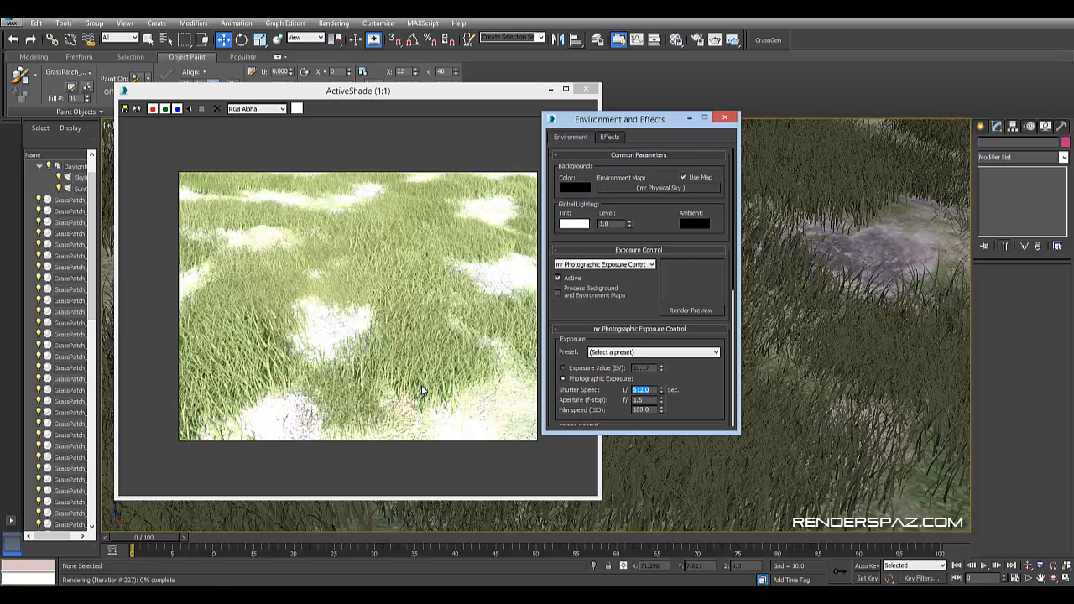
Set the photographic exposure's aperture to f/4.0 and move the Environment and Effects window clear of the ActiveShade preview
left_click(647, 402)
key("Return")
type("4")
key("Return")
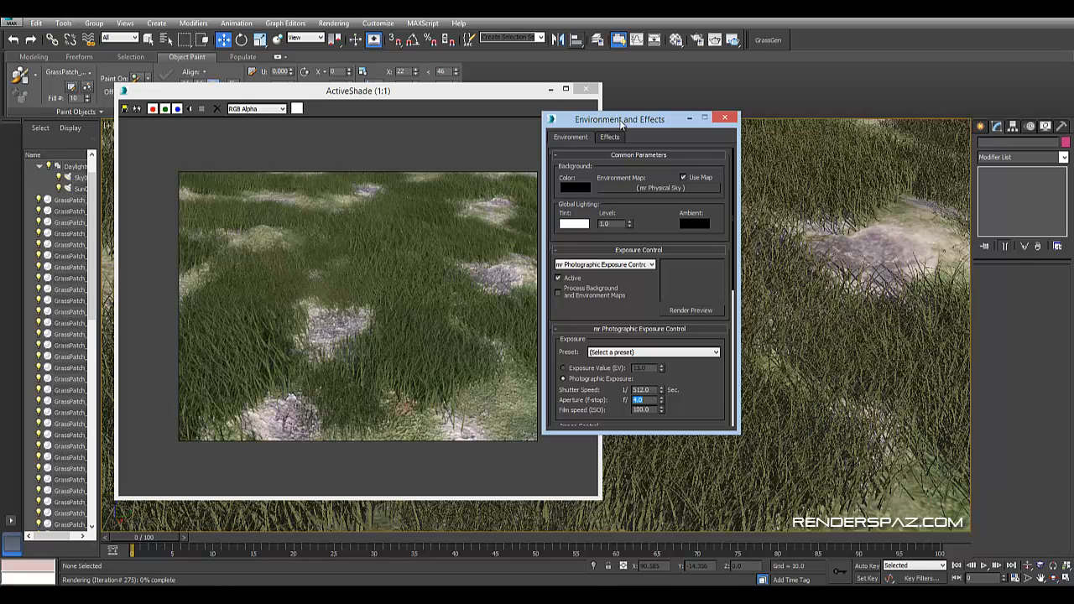
left_click_drag(628, 119, 758, 142)
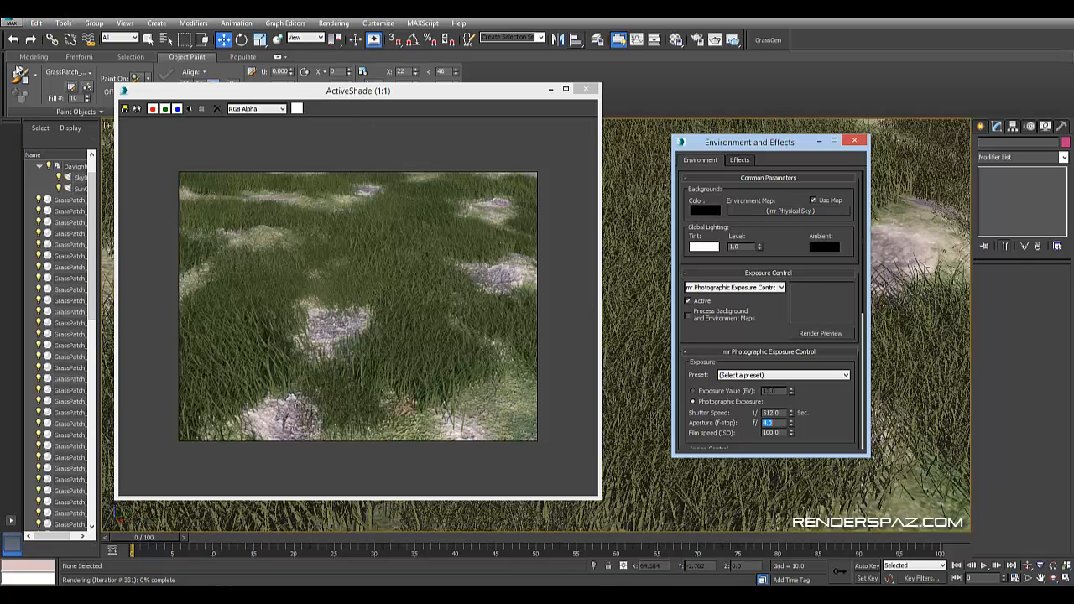
Activate object painting and close the ActiveShade preview
left_click(16, 73)
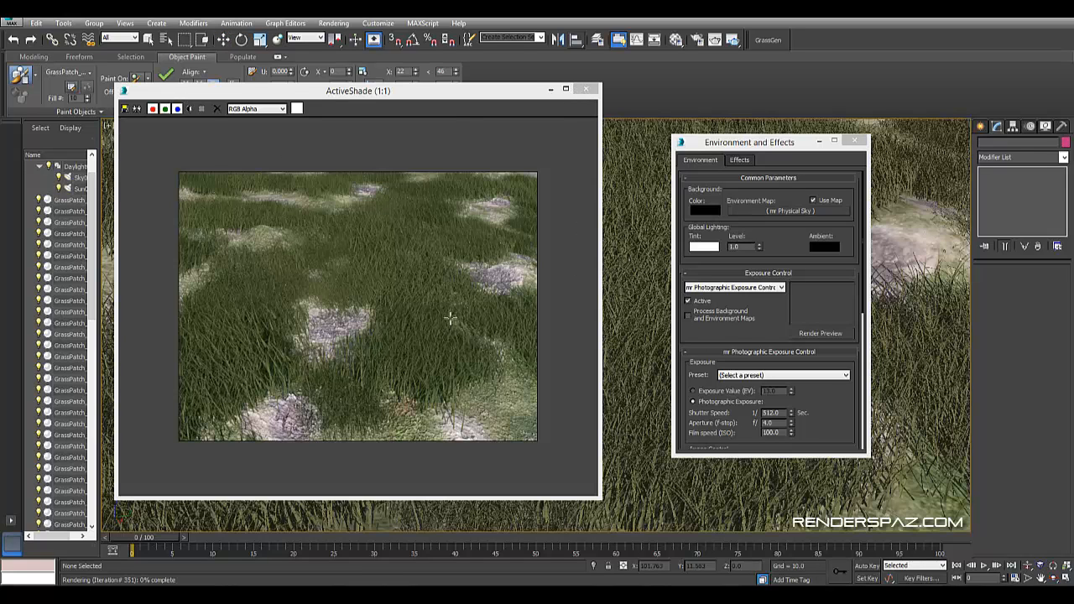
left_click(446, 315)
left_click(585, 94)
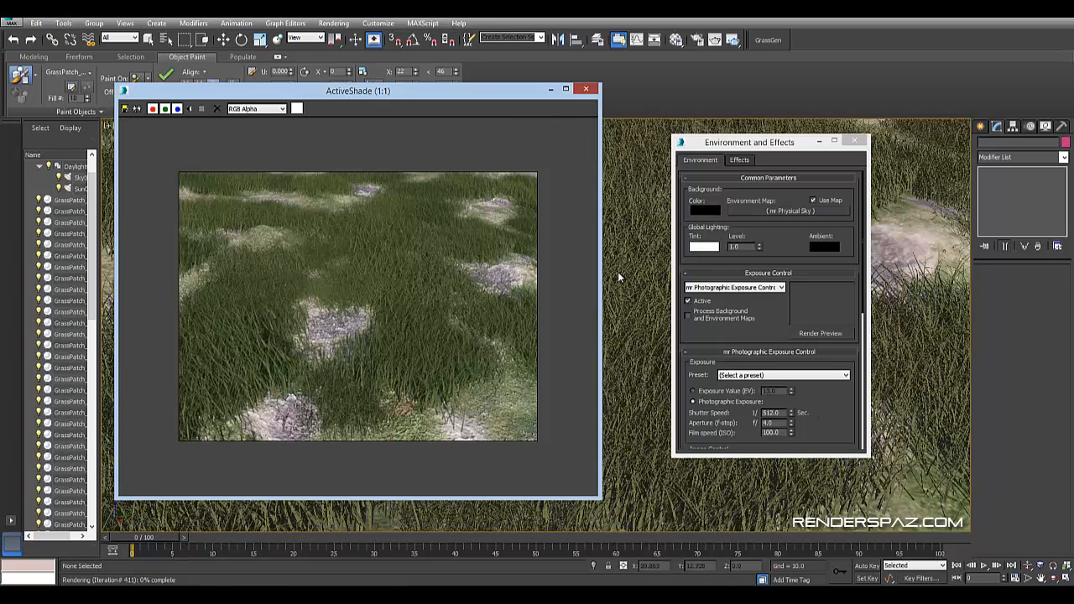
Set the render output size to the HDTV (video) preset in Render Setup
left_click(333, 22)
left_click(353, 48)
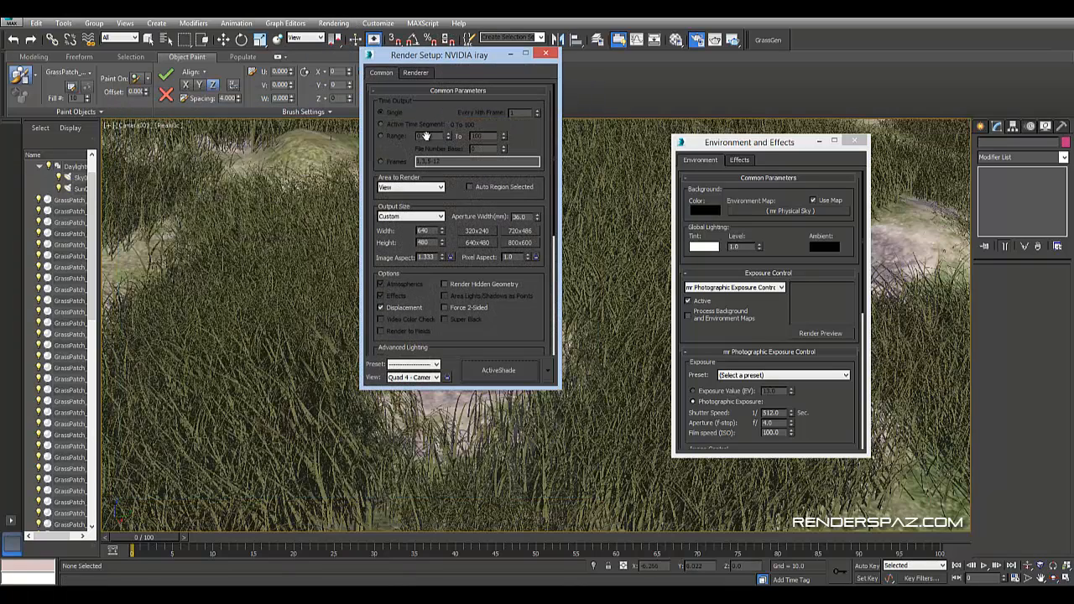
left_click(399, 216)
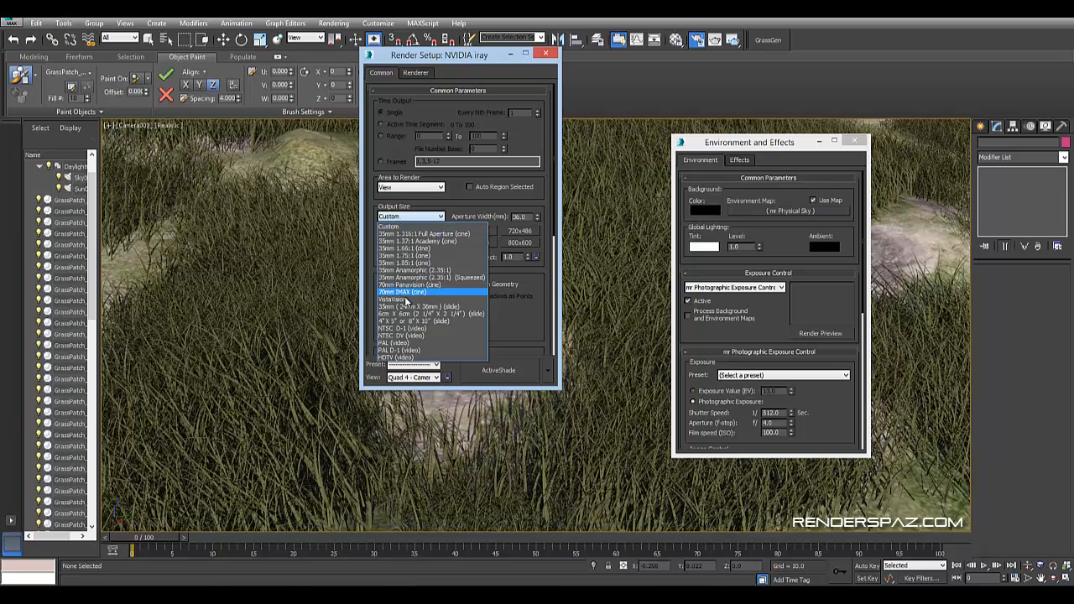
left_click(431, 357)
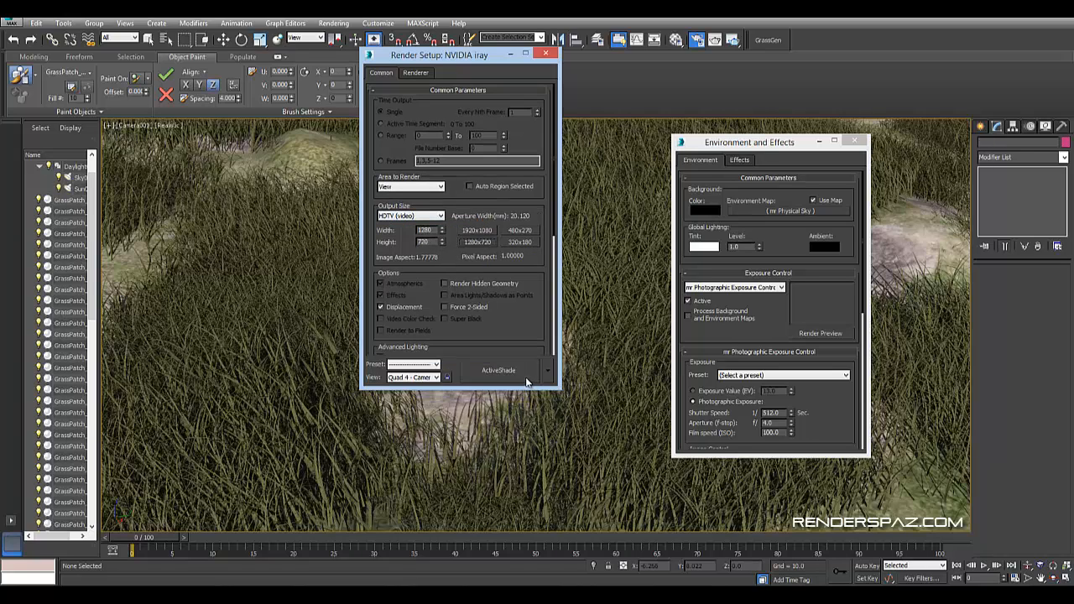
Show safe frames in the Camera001 view
left_click(131, 126)
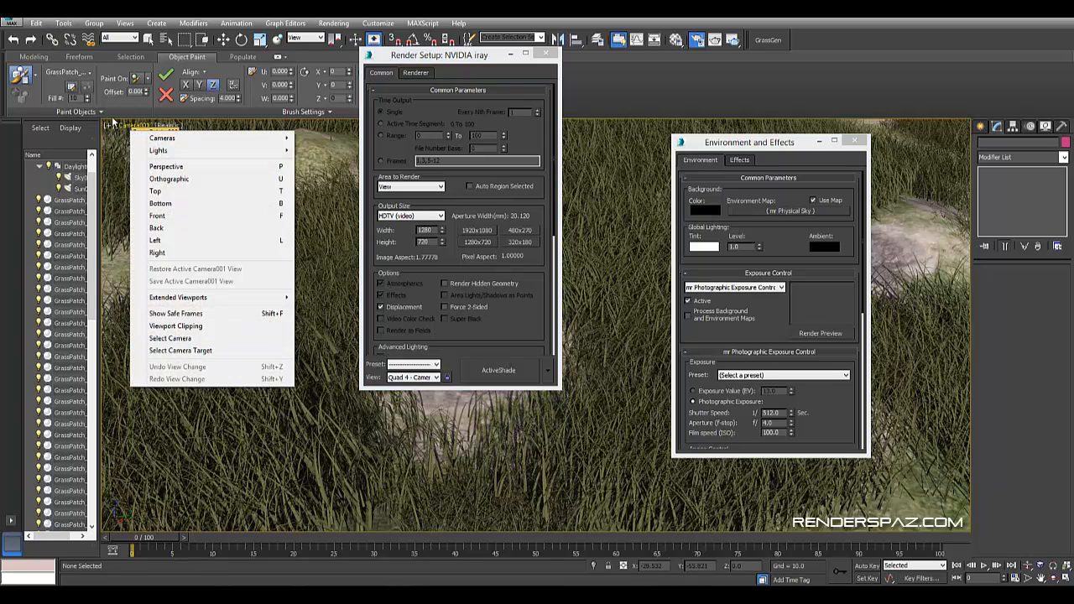
left_click(108, 127)
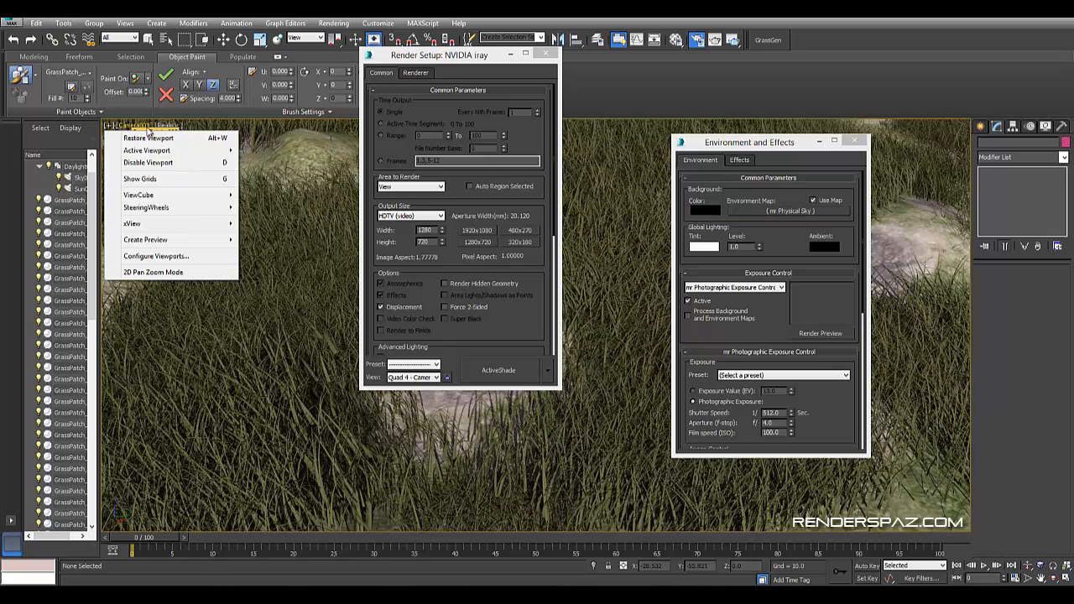
left_click(140, 126)
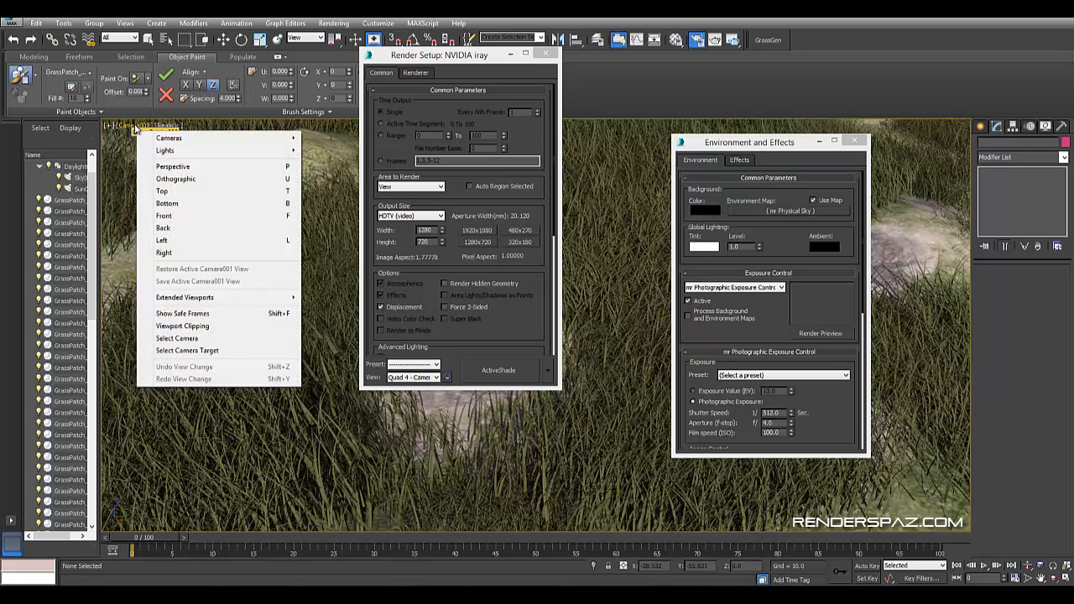
left_click(183, 313)
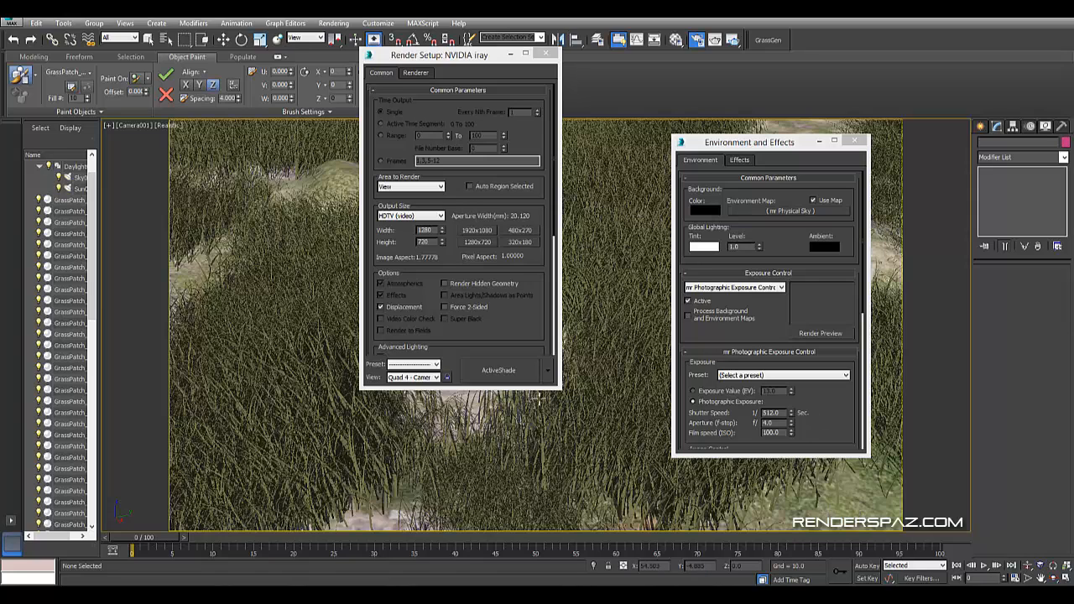
Render the camera view in ActiveShade, enlarge the preview window to fit the whole image, and close it after inspecting the grass
left_click(523, 377)
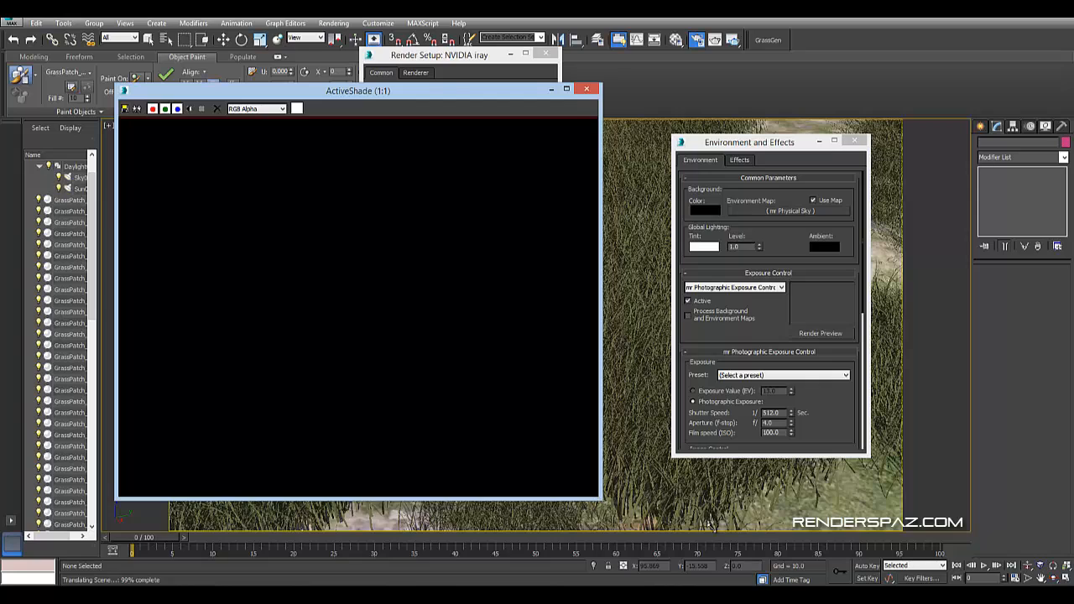
left_click_drag(601, 500, 827, 520)
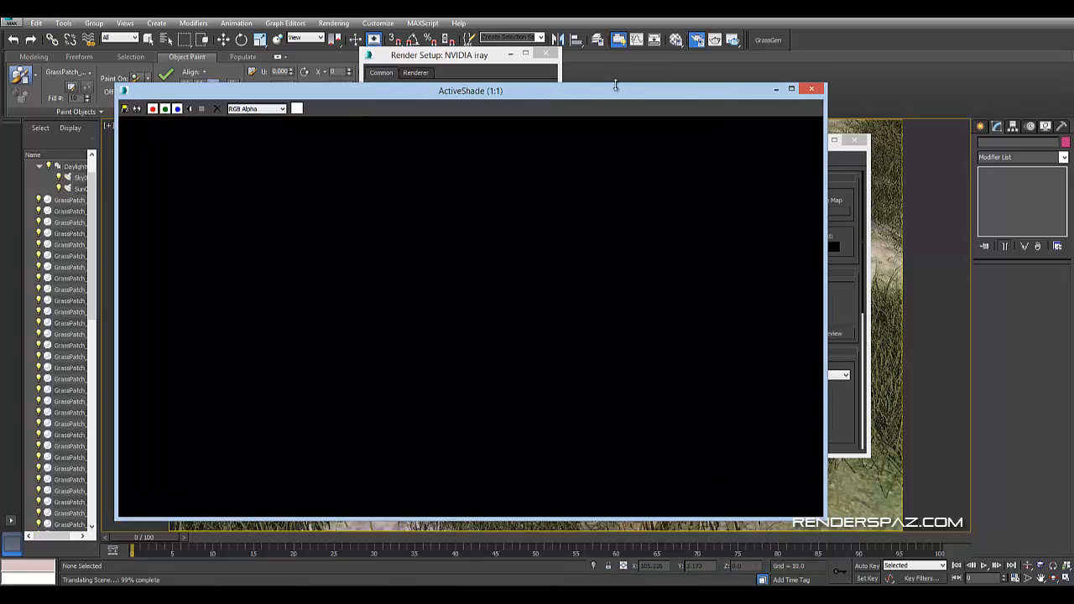
left_click_drag(615, 84, 508, 32)
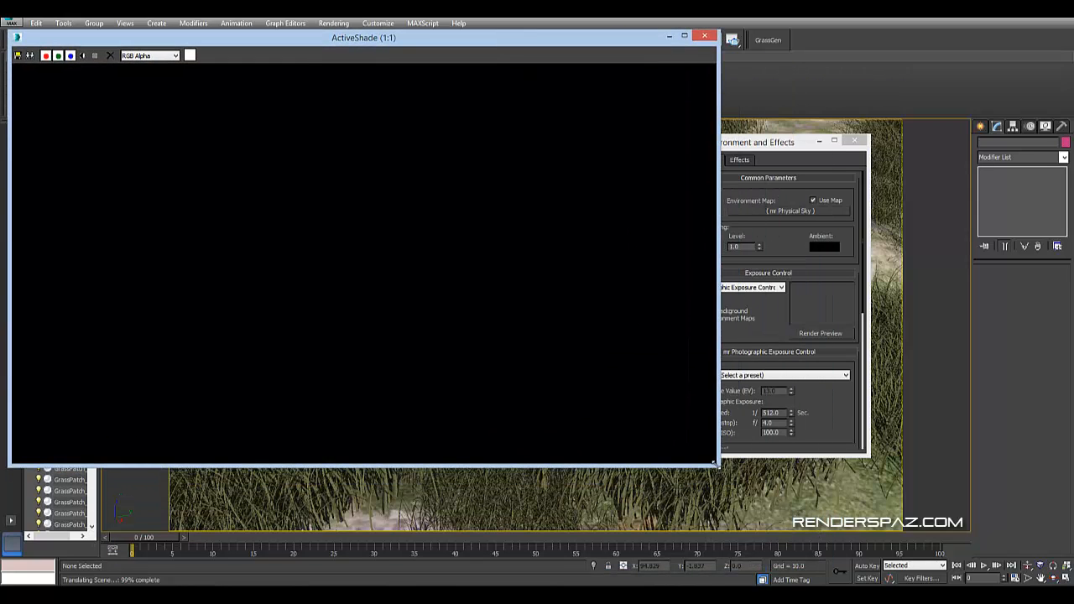
left_click_drag(719, 465, 797, 487)
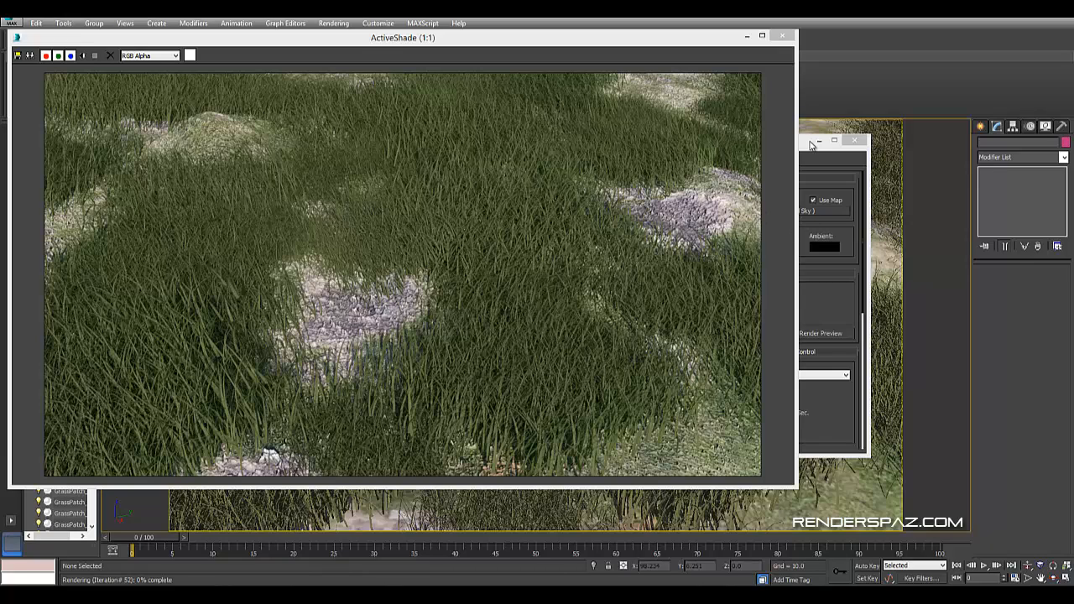
left_click(826, 154)
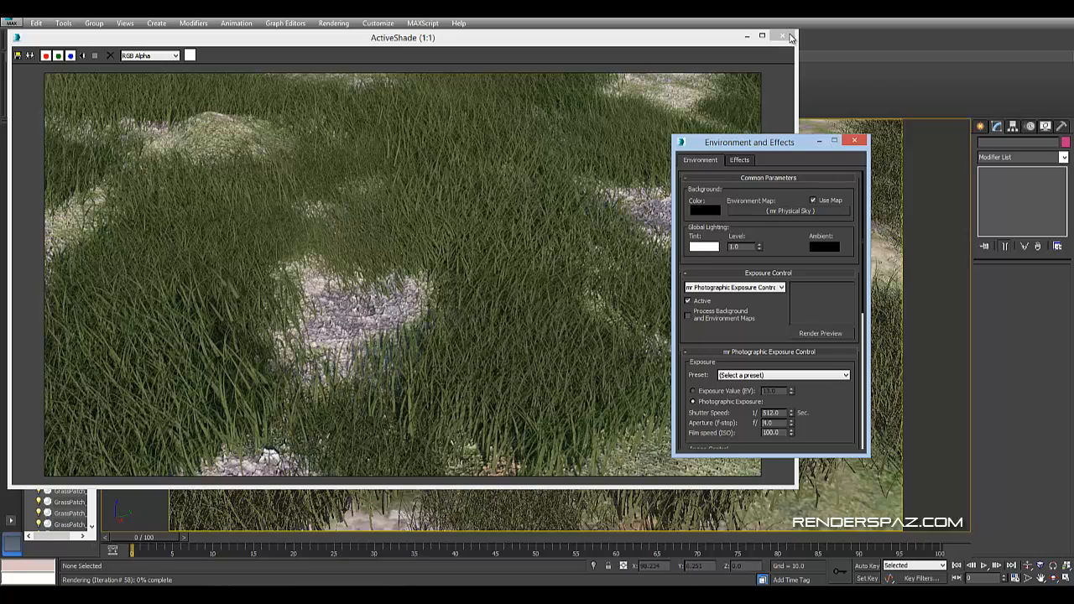
left_click(790, 37)
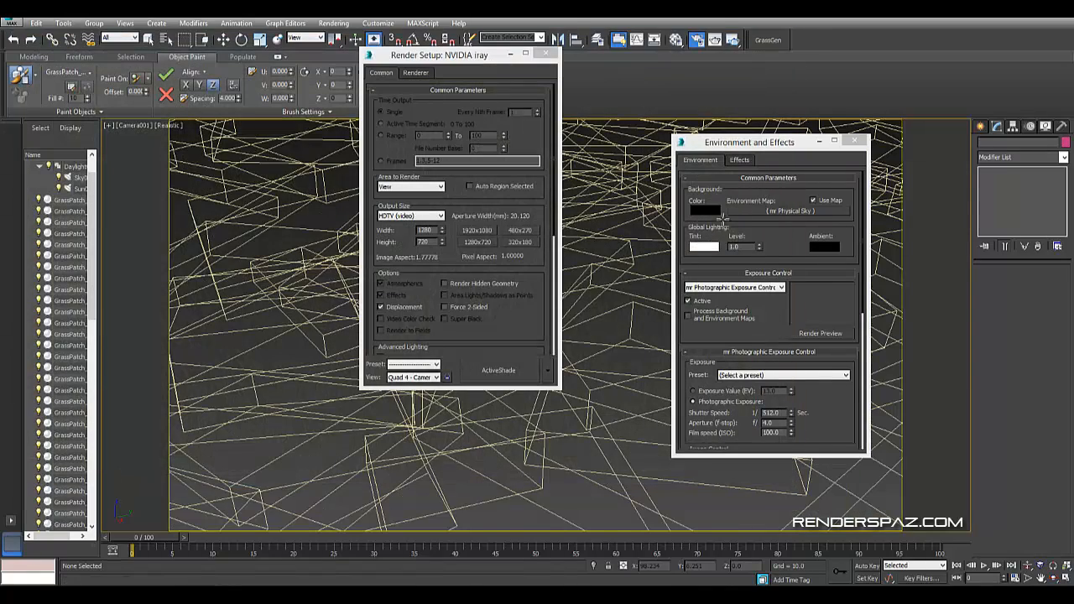
Open the terrain material 01 - Default in the Material Editor and examine its displacement bitmap's output settings
key("m")
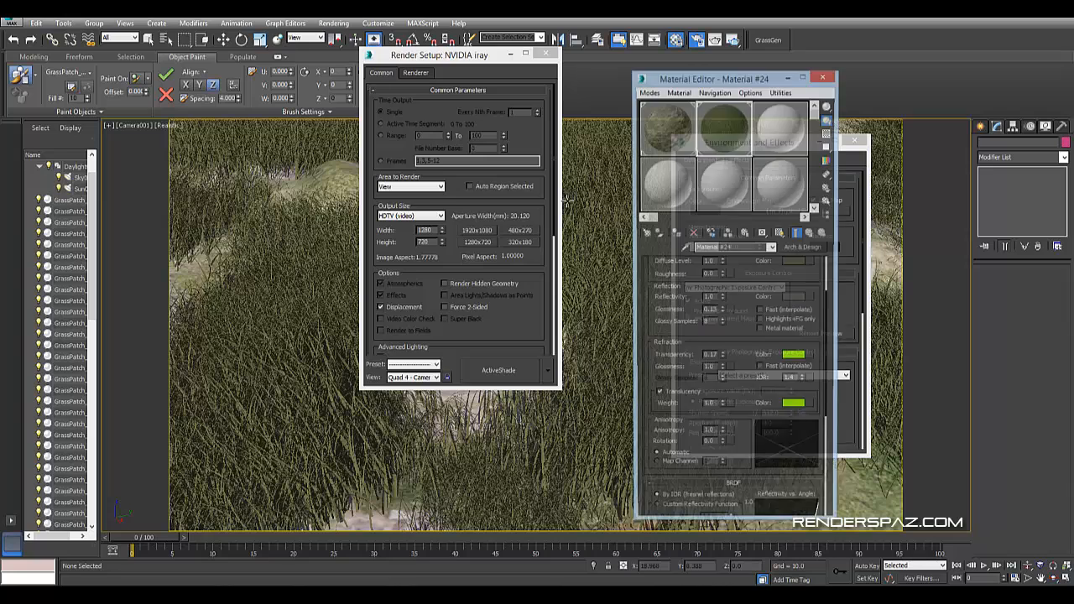
left_click(678, 93)
left_click(675, 118)
left_click(658, 128)
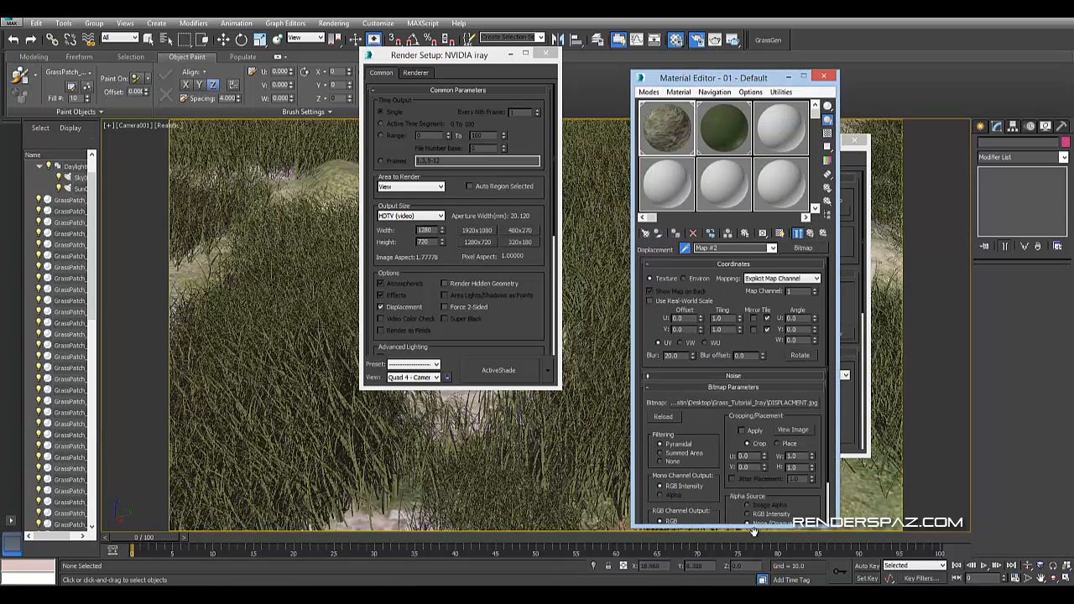
scroll(735, 438, "down", 2)
left_click(735, 518)
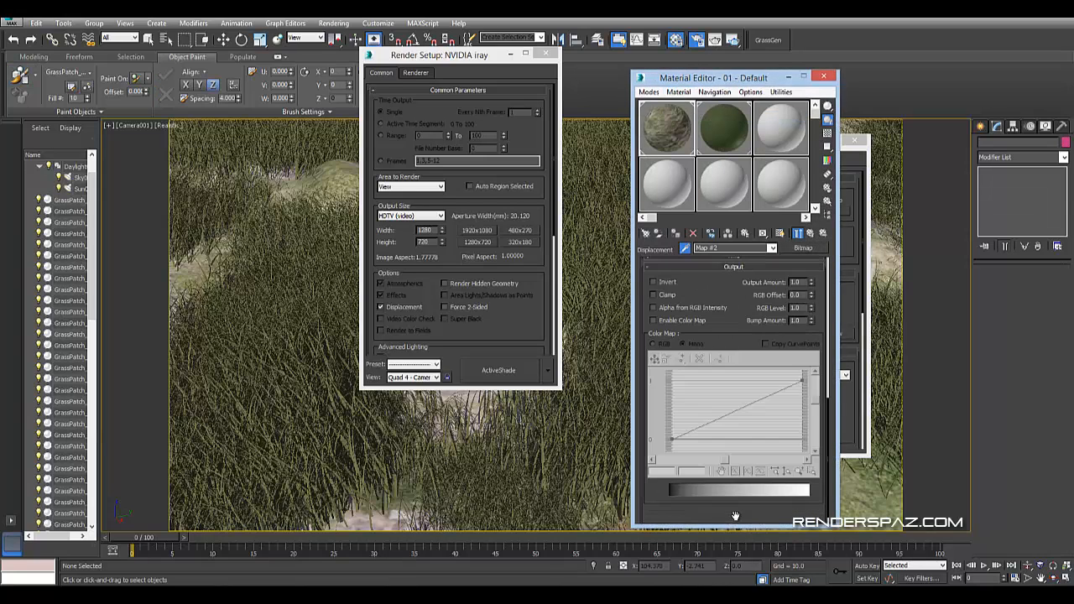
scroll(734, 286, "down", 1)
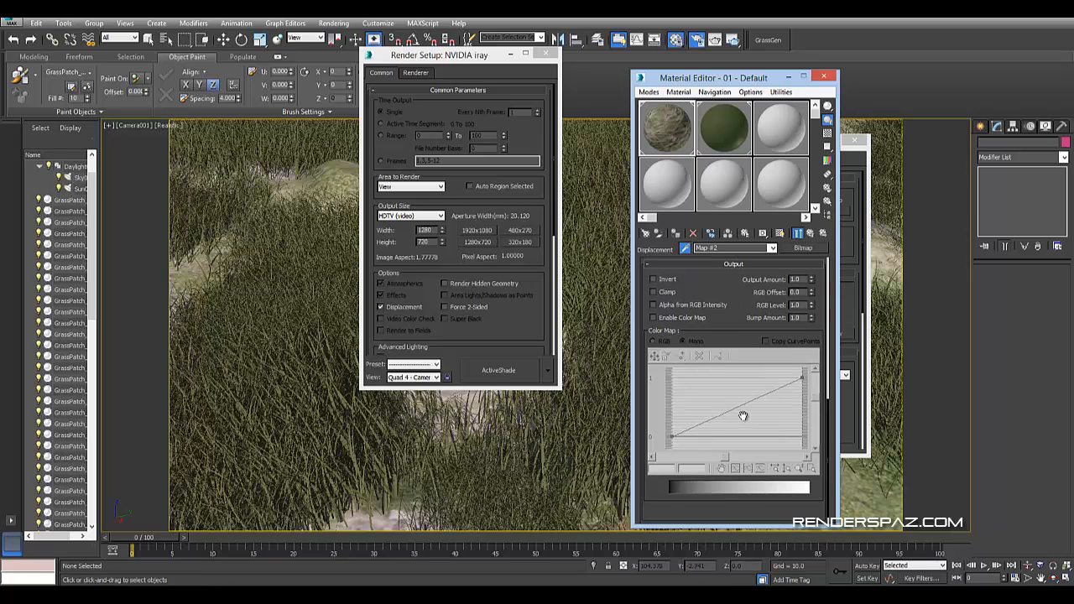
scroll(744, 417, "up", 5)
left_click(810, 234)
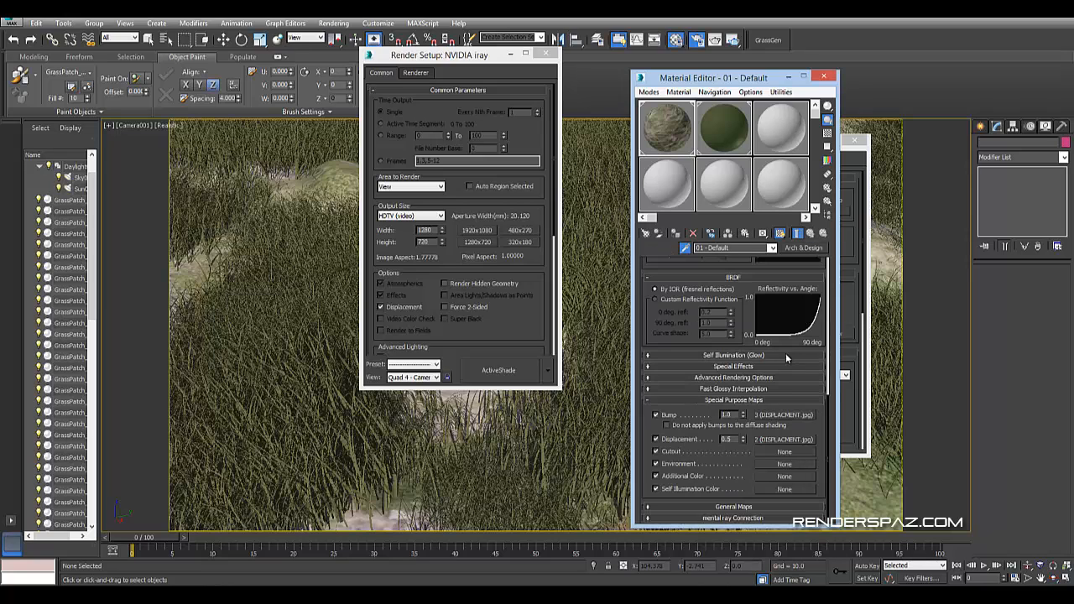
left_click(792, 452)
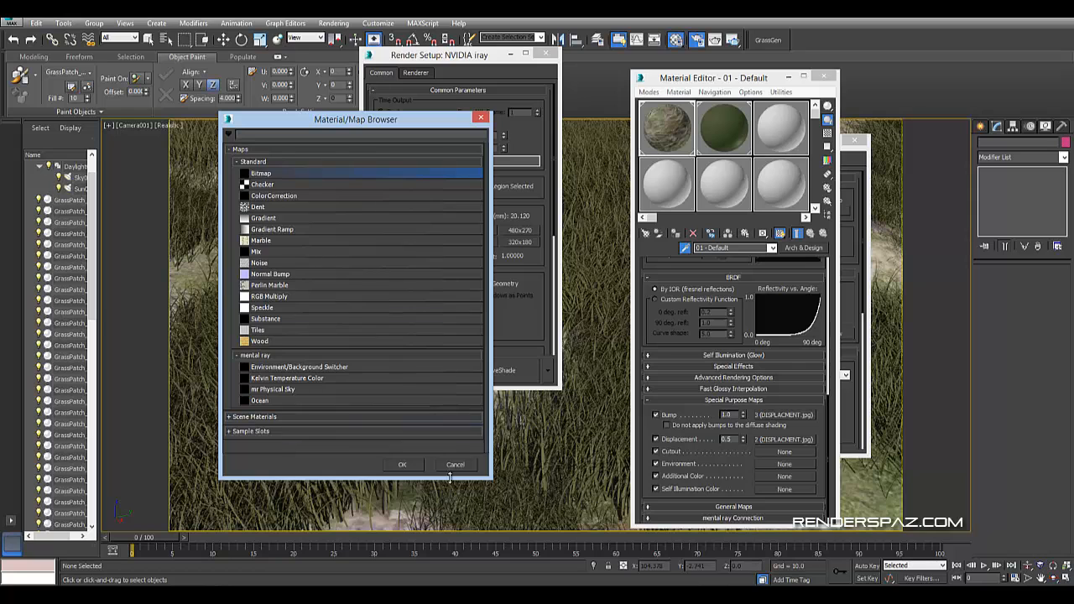
left_click(454, 465)
Set the blur of the terrain material's displacement bitmap to 80
left_click(784, 439)
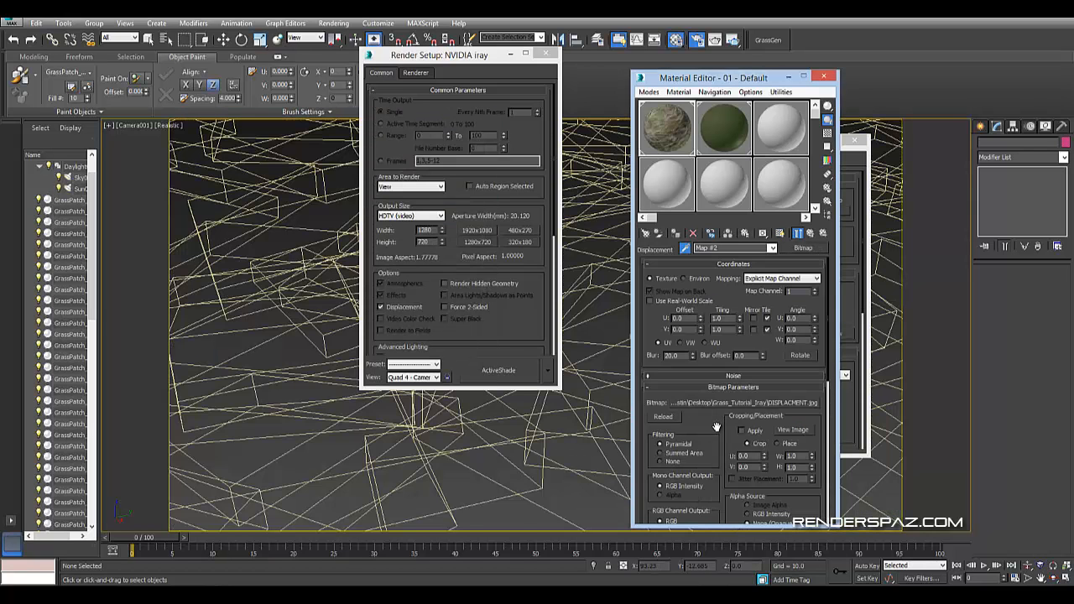
scroll(718, 428, "down", 4)
scroll(702, 365, "up", 3)
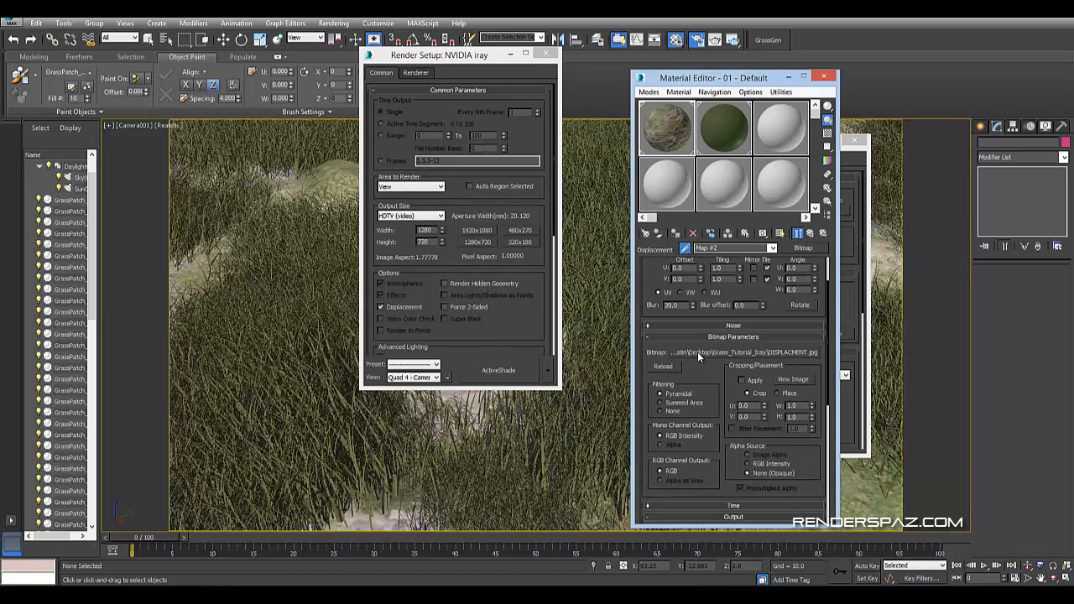
scroll(697, 356, "up", 1)
double_click(677, 322)
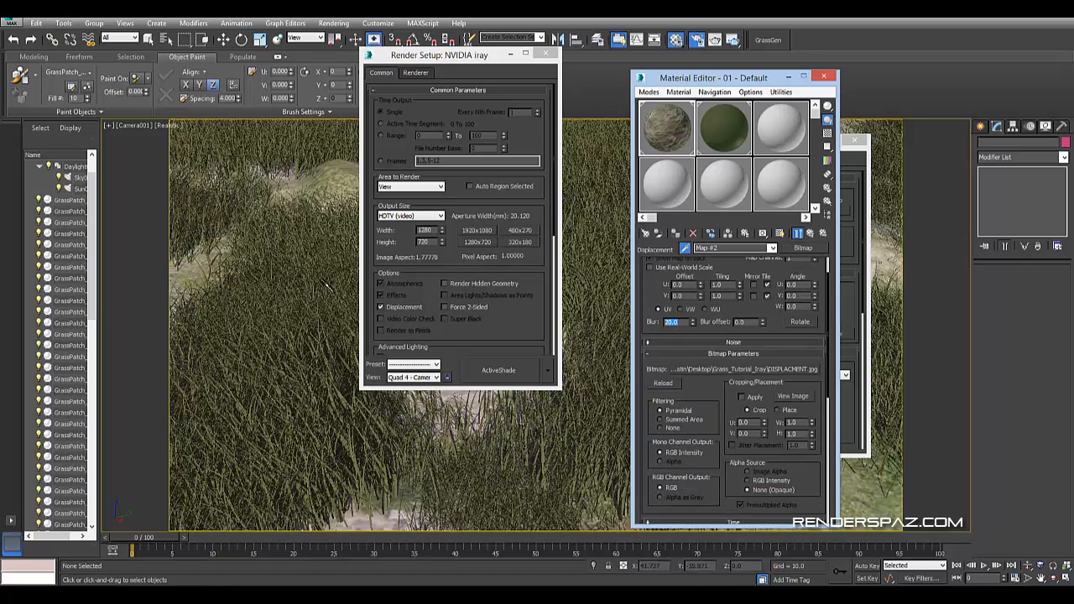
type("80")
key("Return")
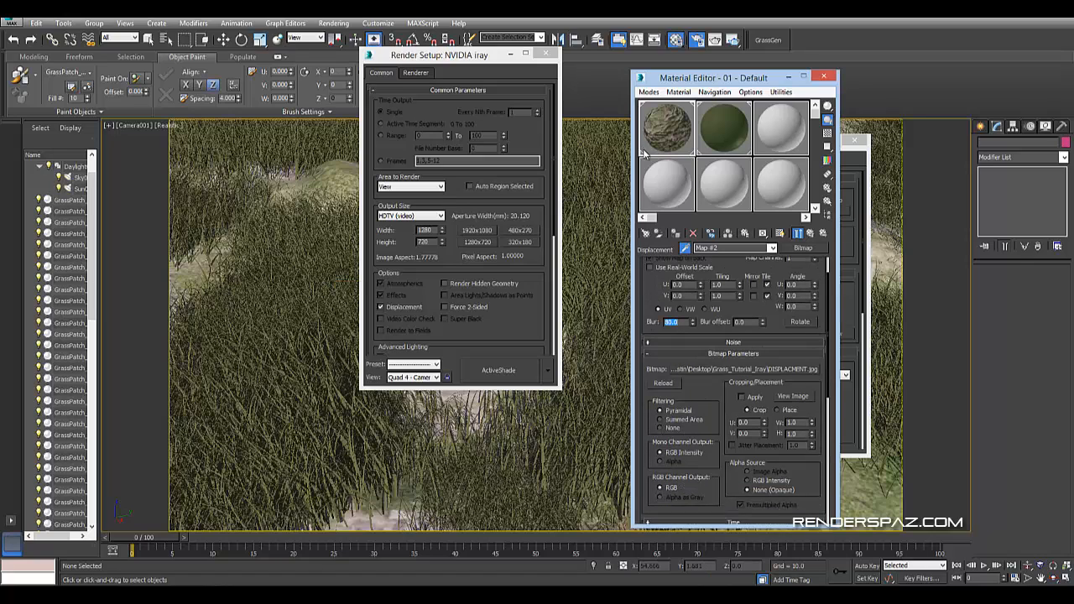
Render the camera view in ActiveShade and set the terrain material's bump amount to 0.5
left_click(333, 23)
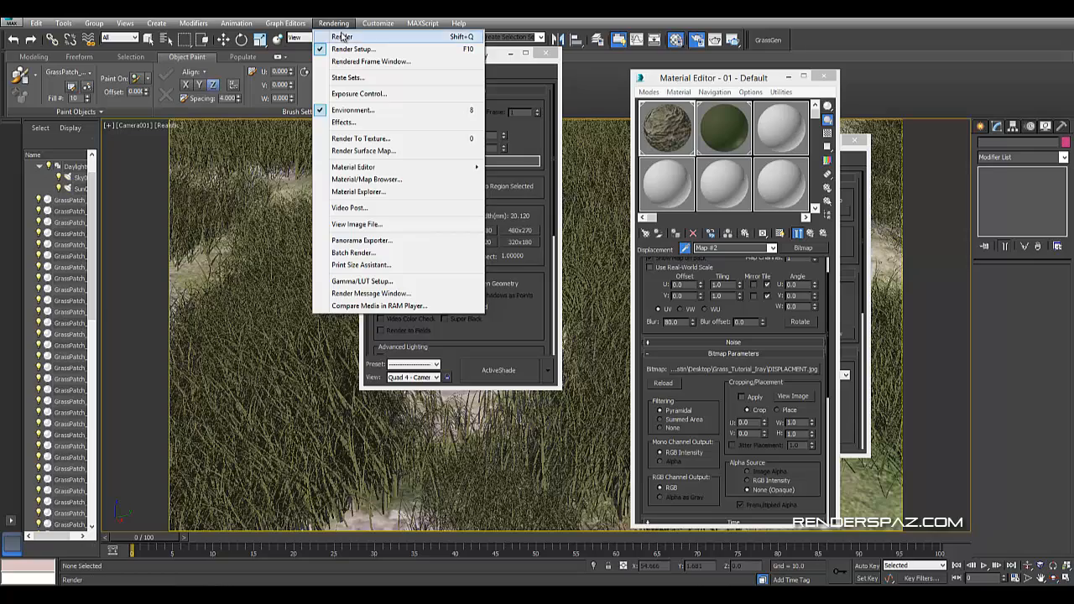
left_click(344, 31)
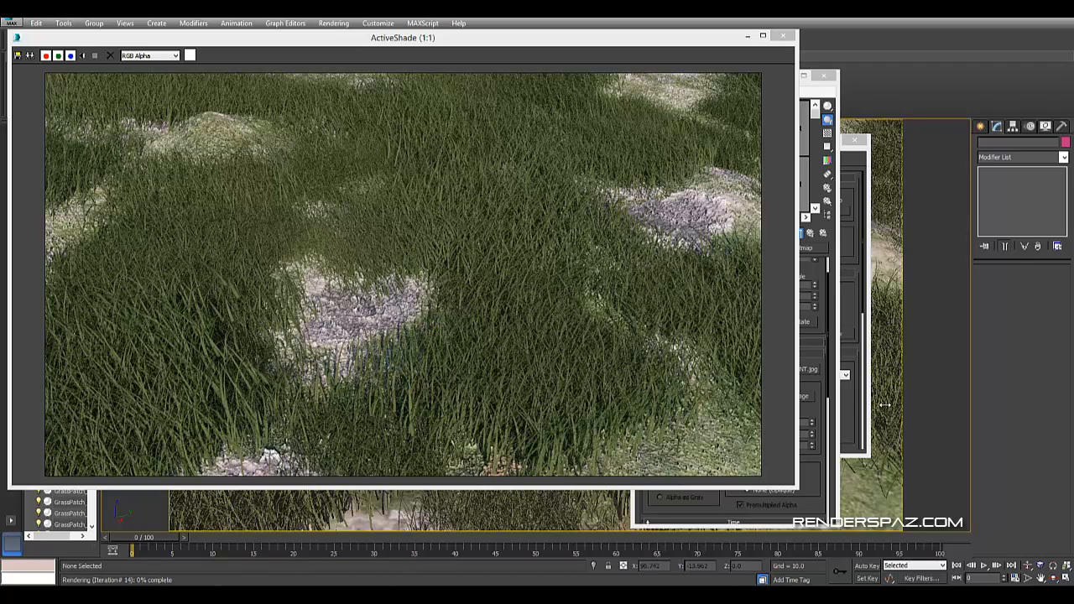
left_click(844, 354)
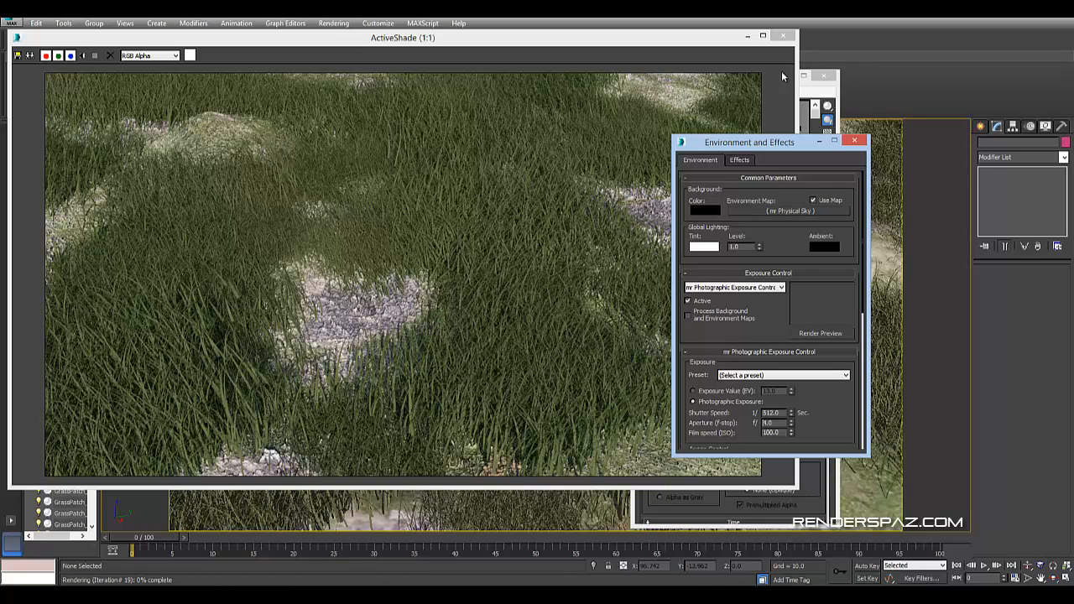
left_click(774, 500)
left_click(798, 234)
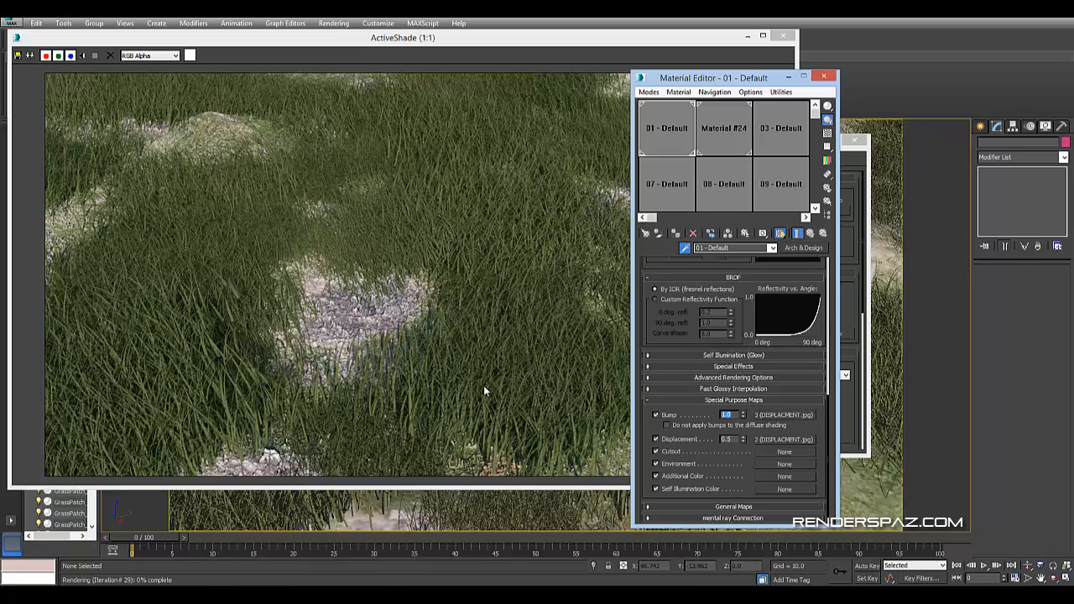
type("0.5")
key("Return")
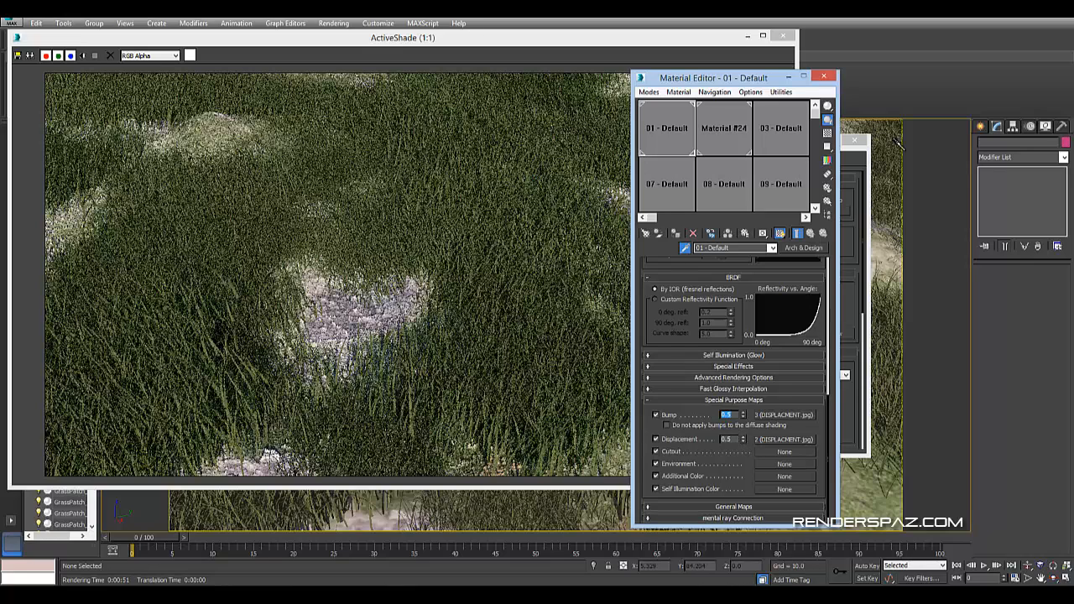
Set the iray renderer's global displacement edge length to 10 pixels, and close the ActiveShade preview and Environment and Effects windows
key("8")
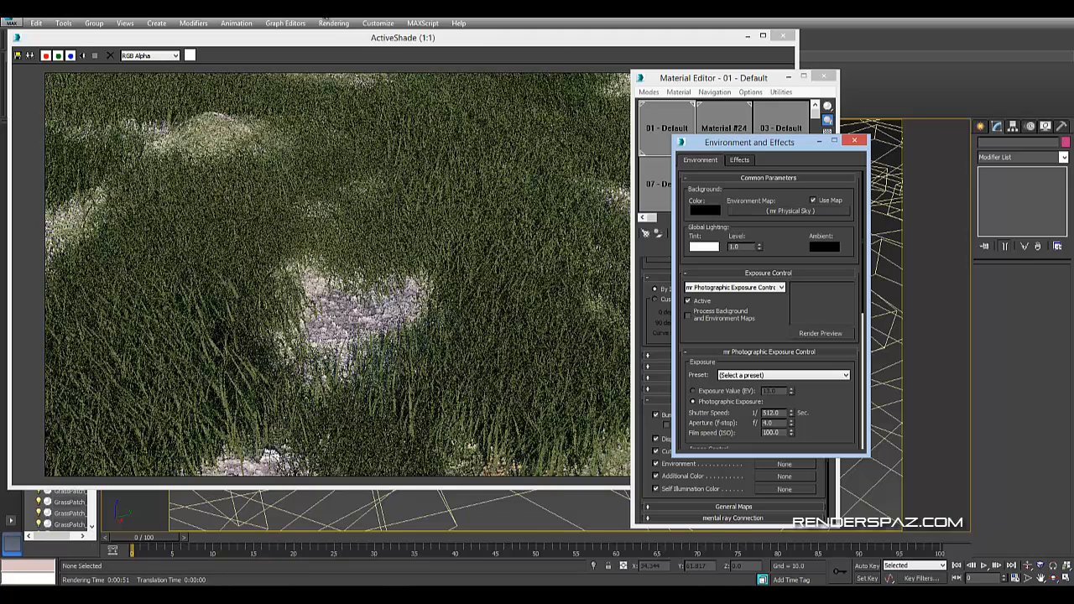
left_click(333, 23)
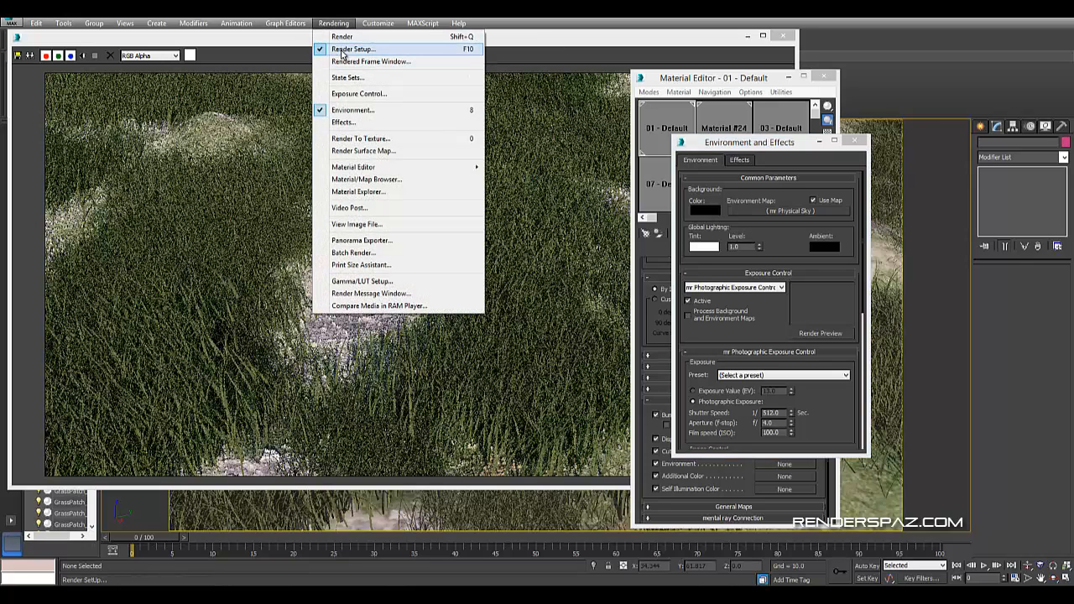
left_click(342, 49)
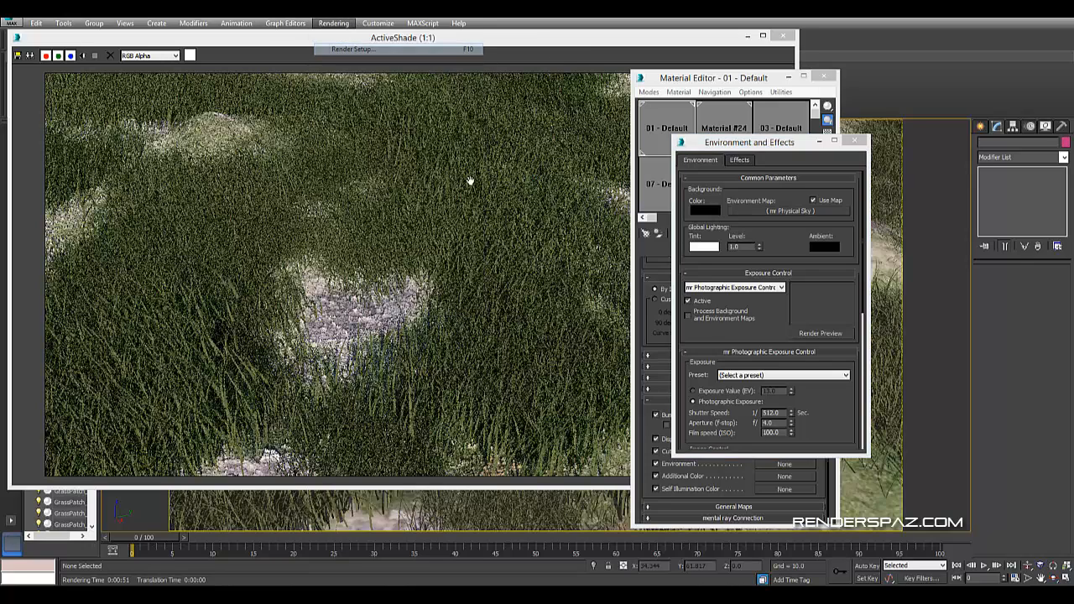
left_click(417, 73)
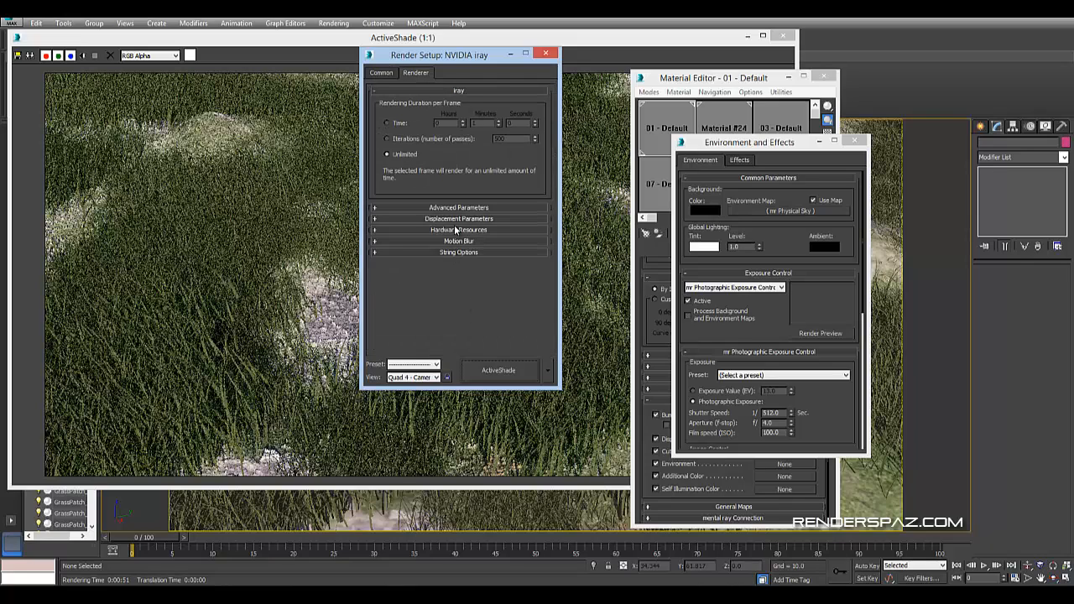
left_click(457, 219)
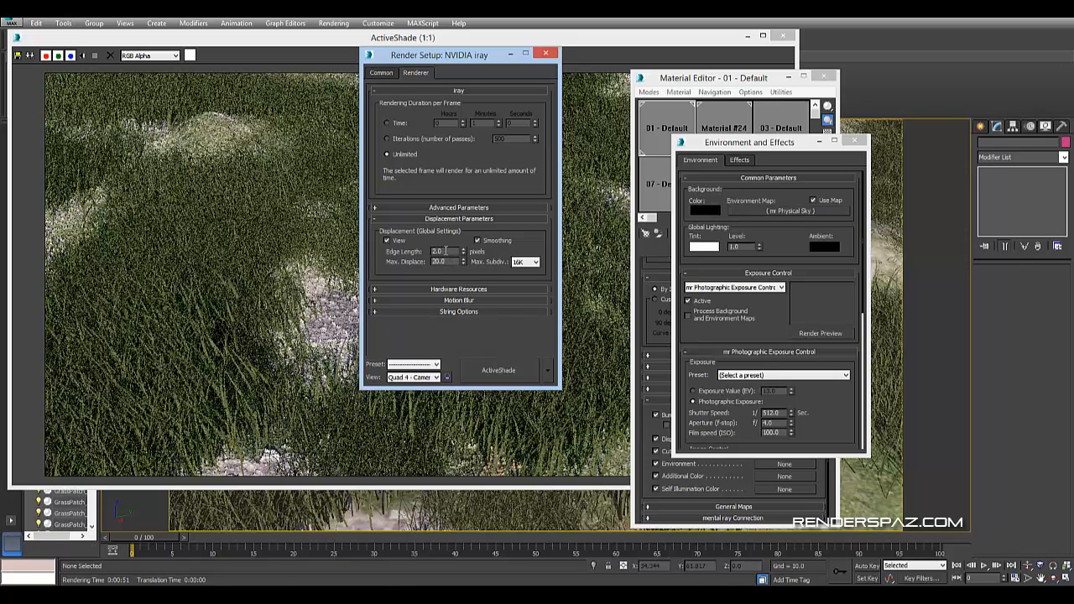
left_click_drag(448, 252, 380, 247)
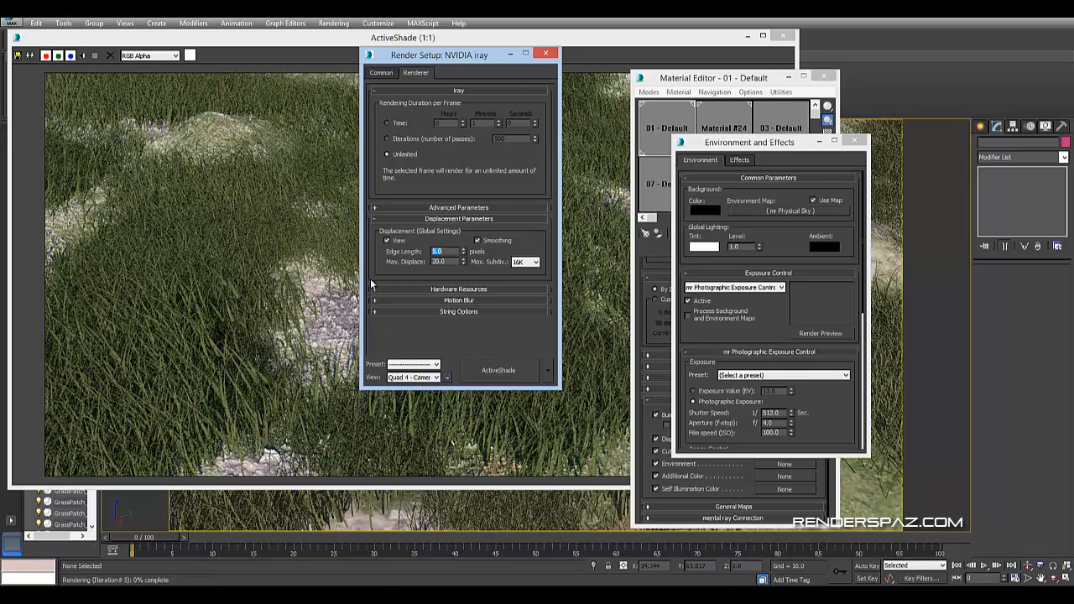
key("BackSpace")
type("2")
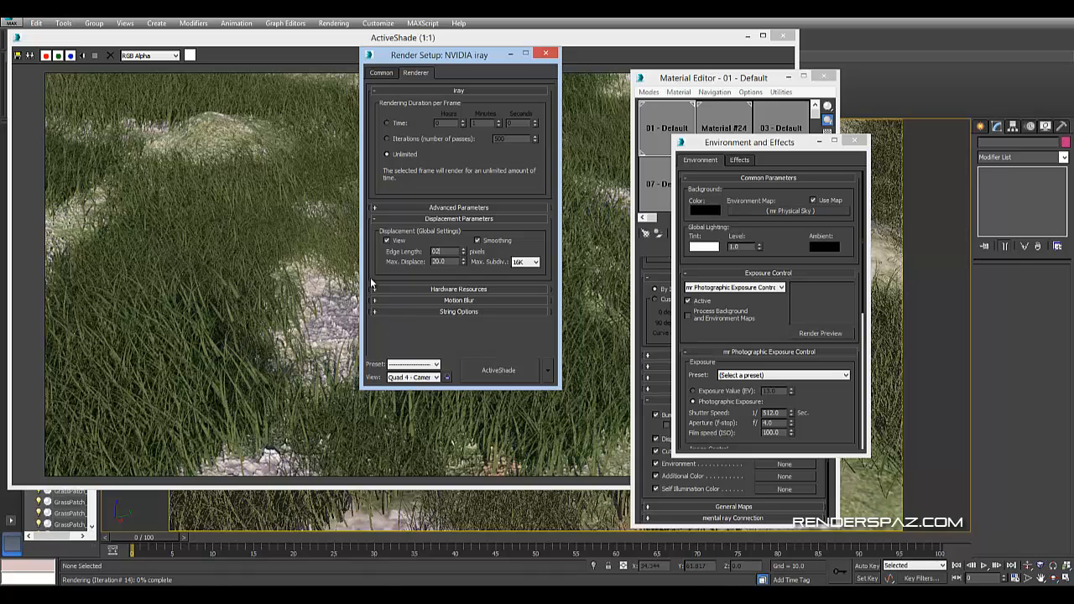
type("10")
key("Return")
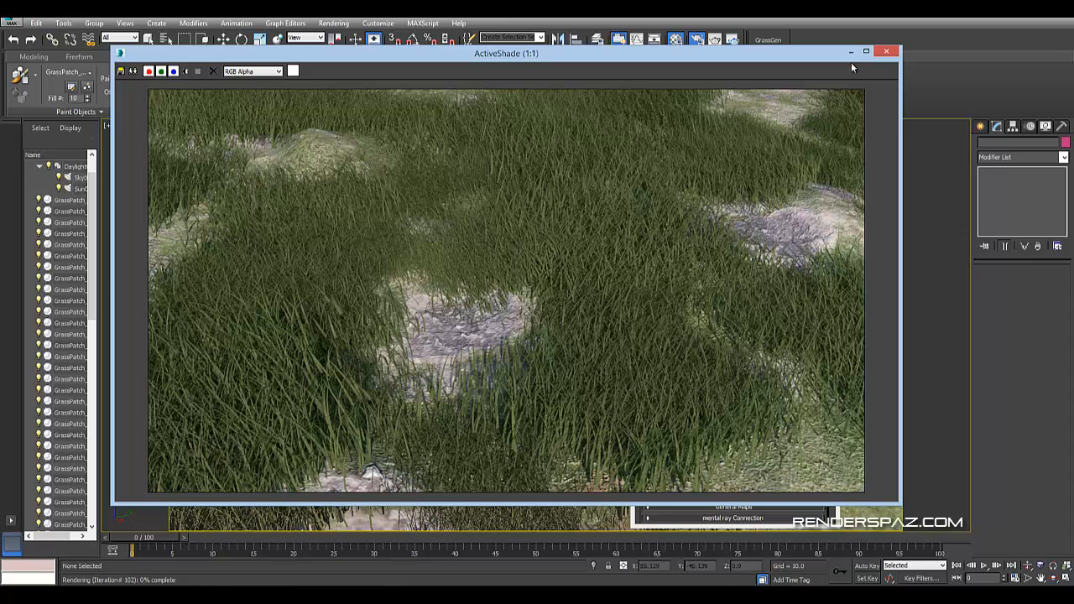
left_click(881, 54)
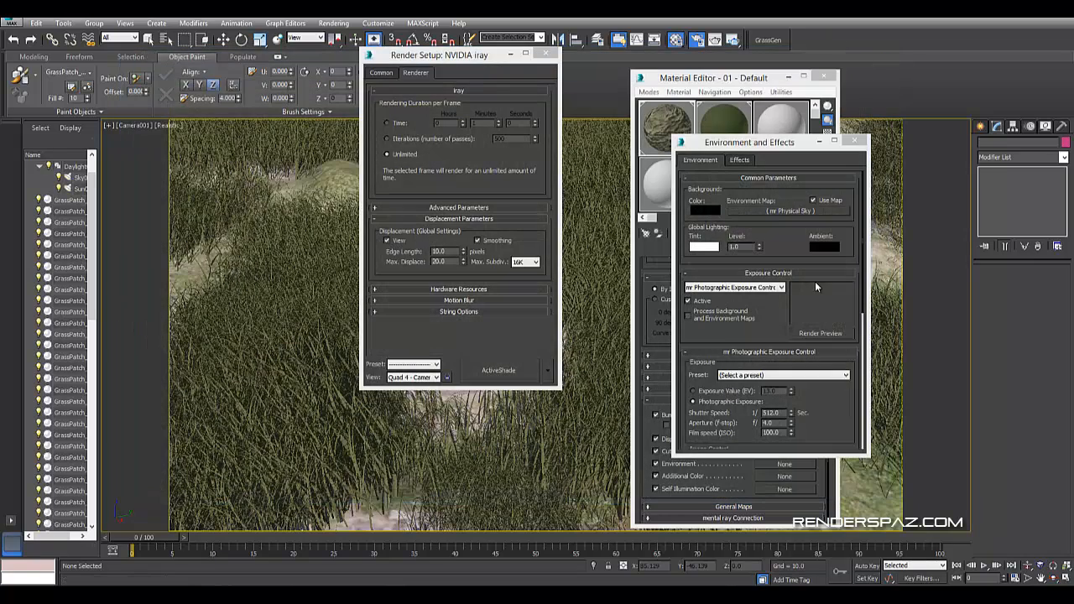
left_click(855, 142)
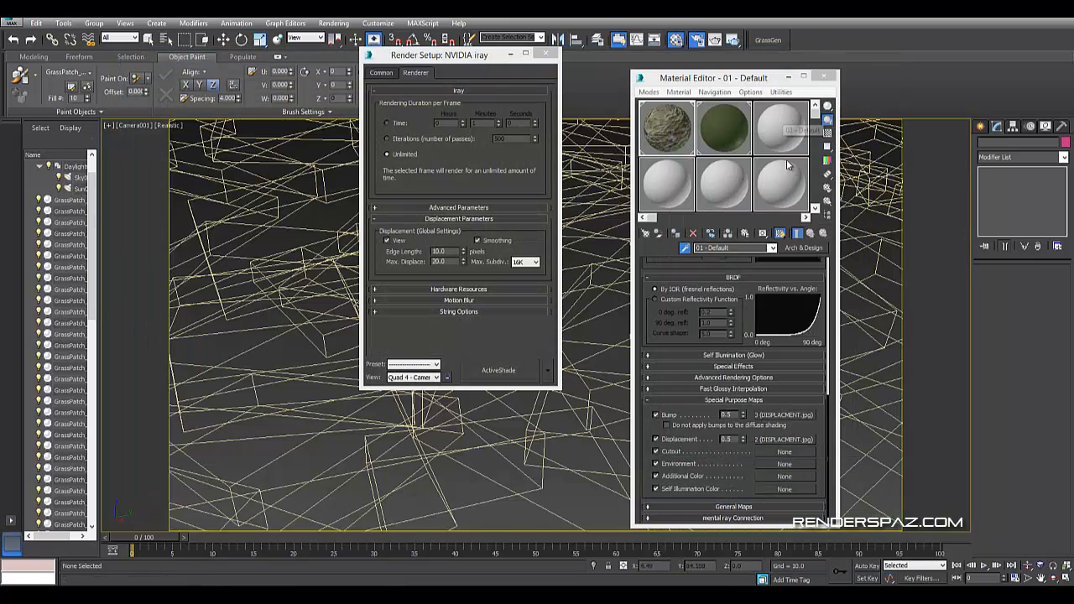
Turn the unused 03 - Default sample into an Arch & Design material with the Water, Reflective Surface template
left_click(782, 138)
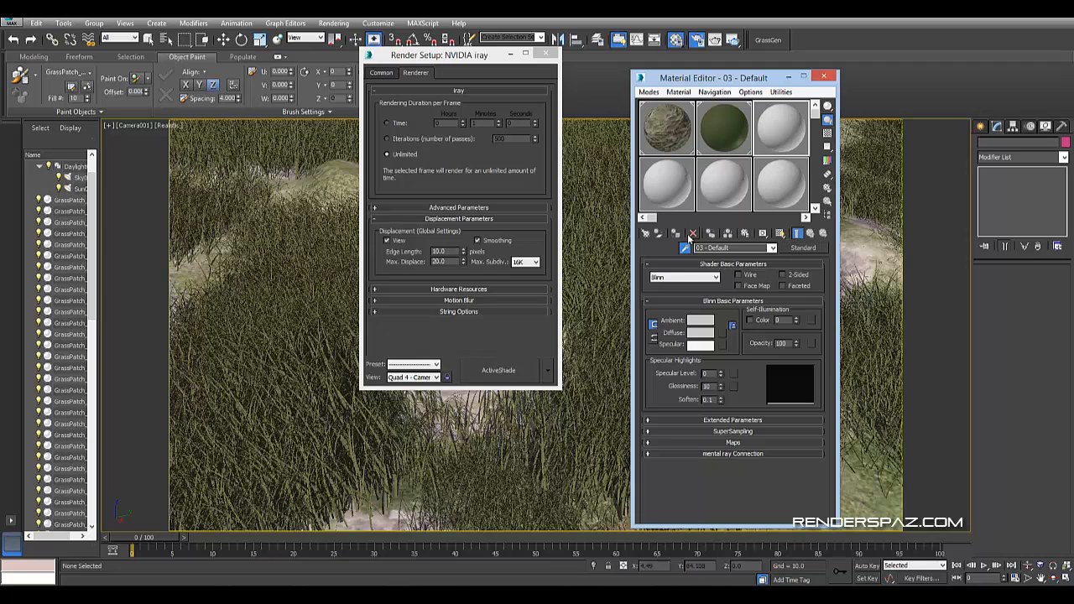
left_click(644, 235)
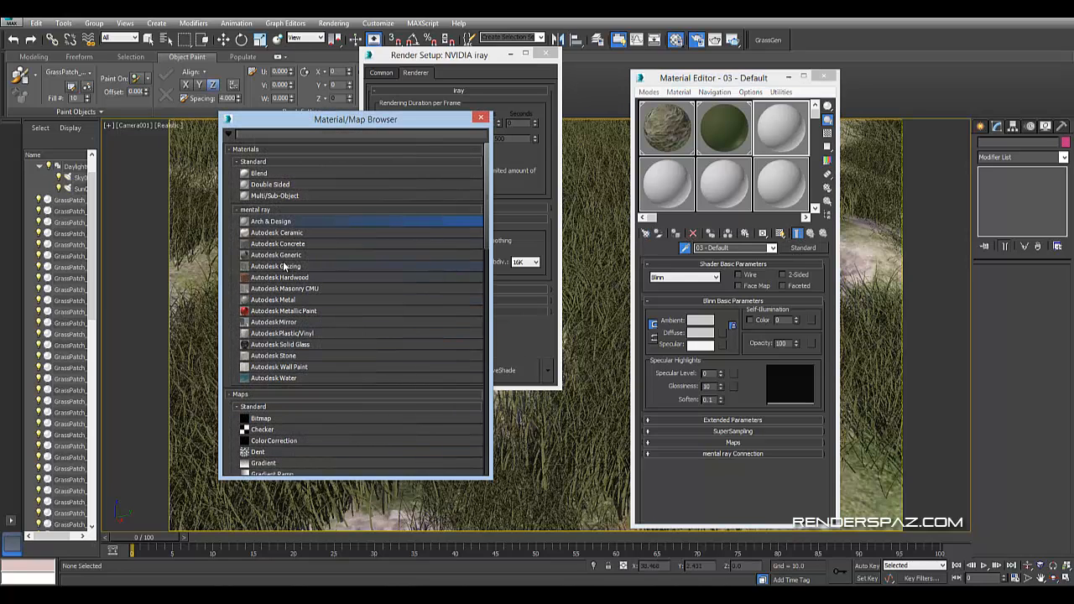
double_click(269, 221)
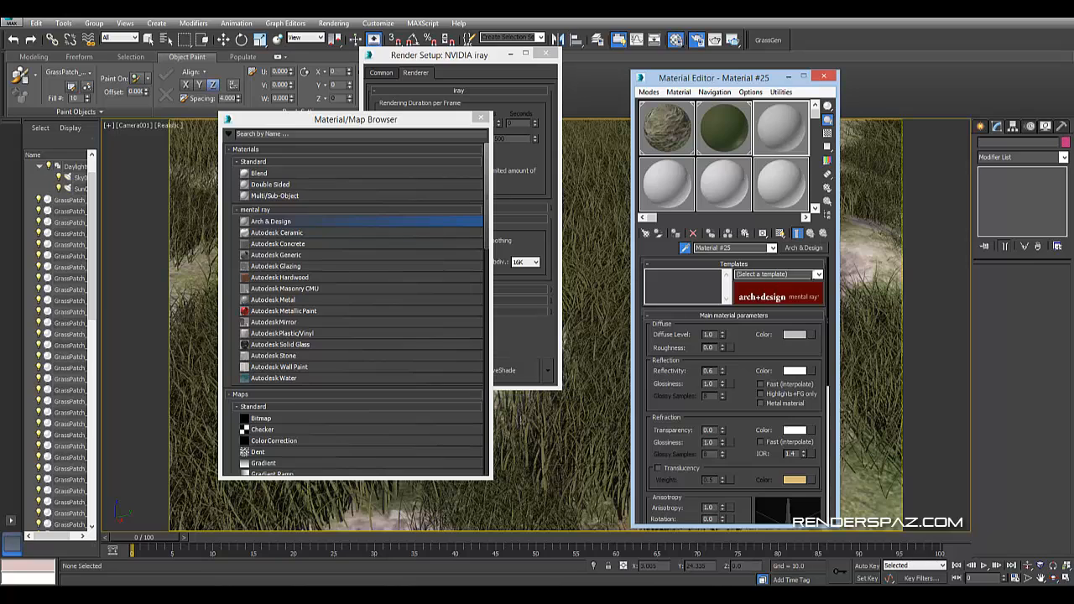
left_click(818, 275)
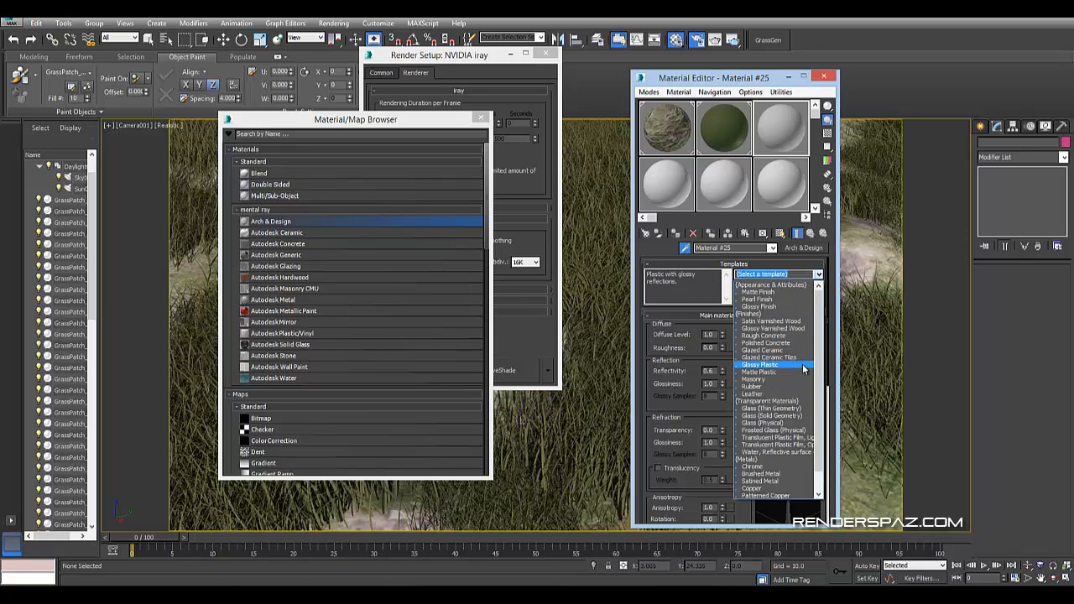
scroll(797, 387, "down", 1)
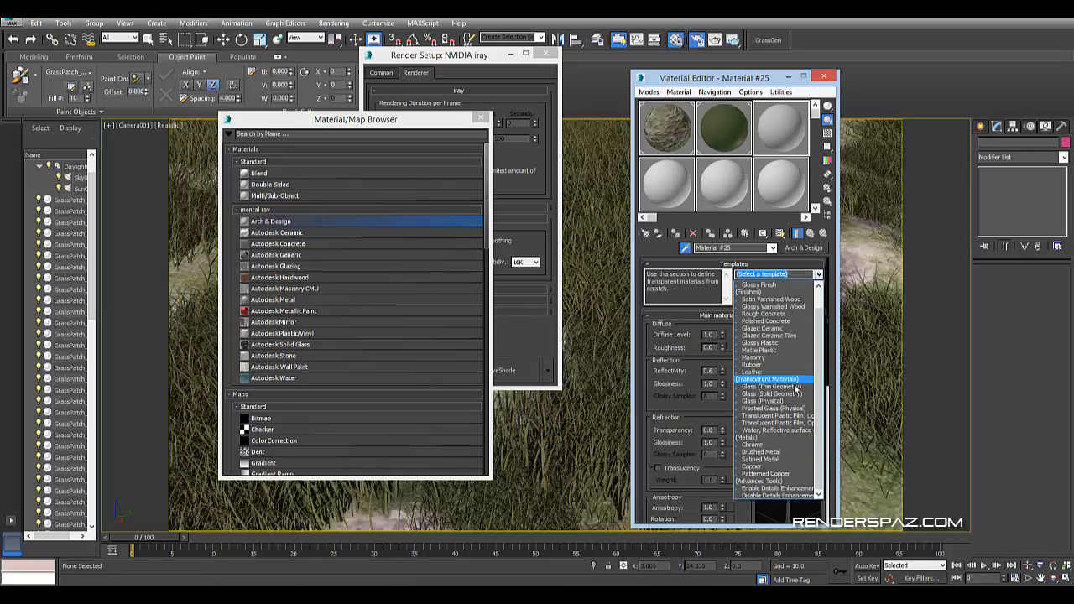
left_click(787, 430)
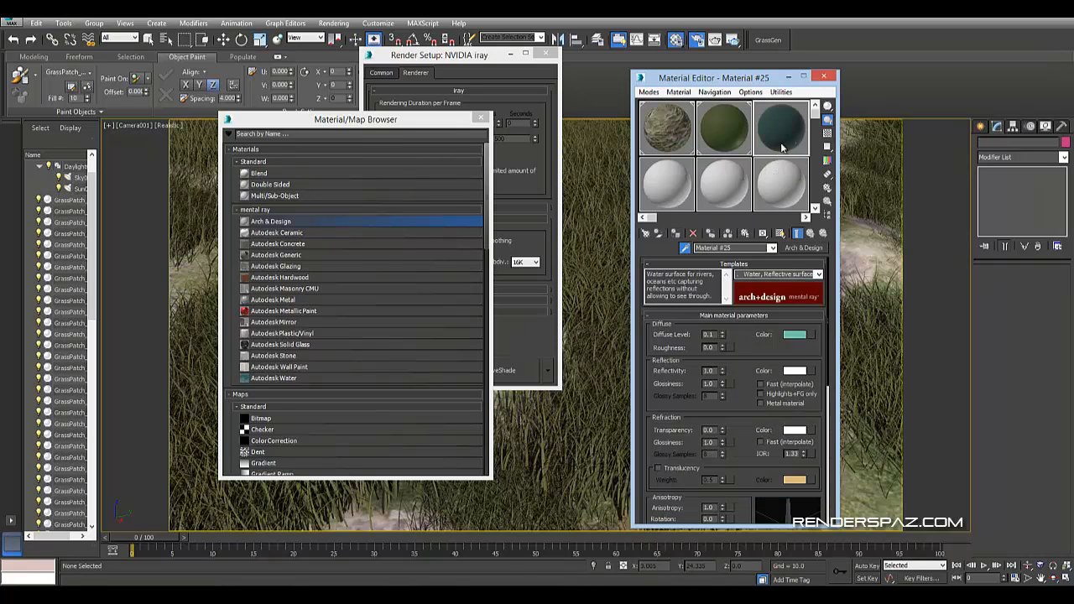
Set the water material's diffuse color to a dark grey-brown of about 0.114 red, 0.11 green and 0.098 blue
left_click(795, 334)
left_click_drag(275, 154, 248, 160)
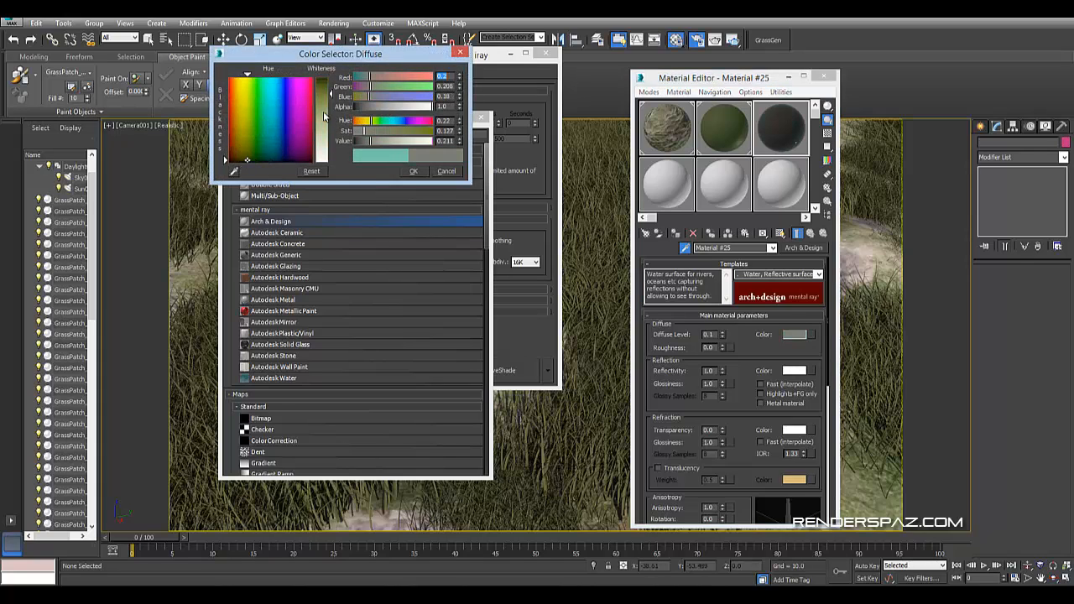
mouse_move(331, 90)
left_mouse_down()
mouse_move(329, 78)
mouse_move(328, 87)
left_mouse_up()
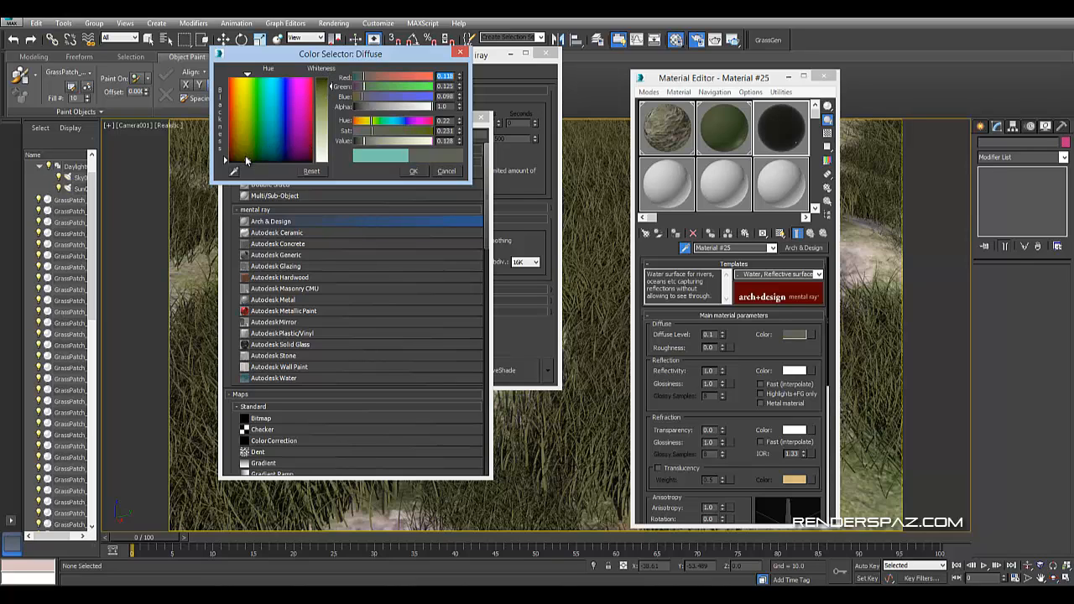
mouse_move(248, 159)
left_mouse_down()
mouse_move(263, 160)
mouse_move(242, 164)
left_mouse_up()
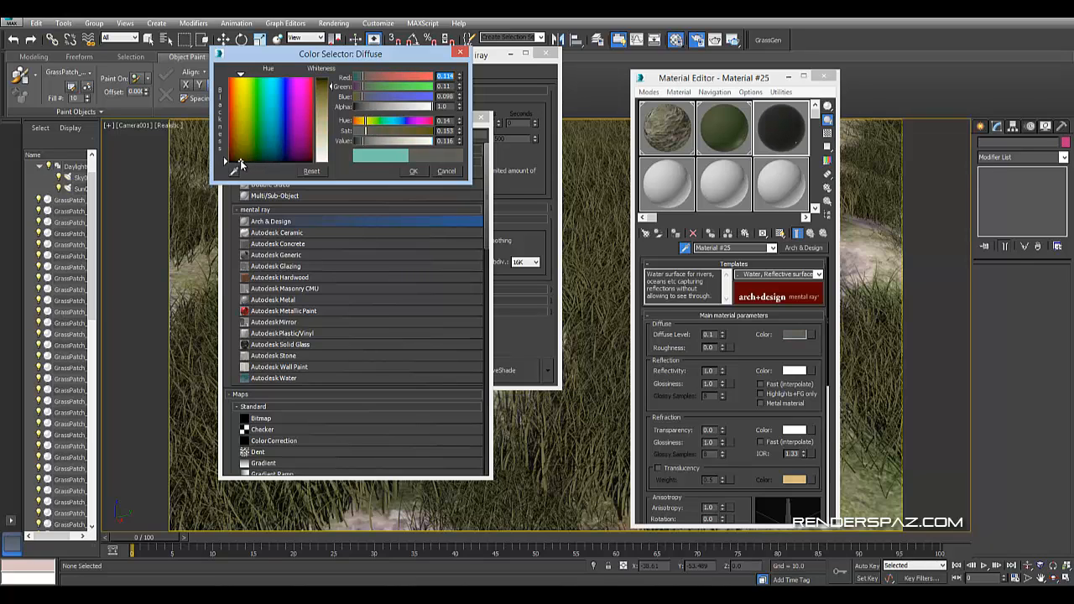
left_click(413, 171)
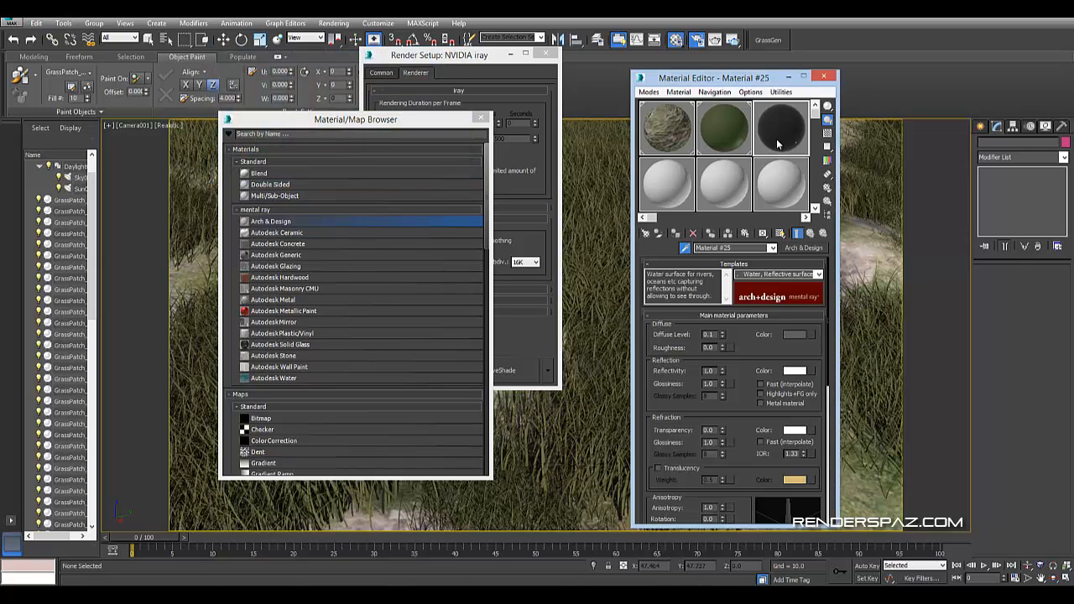
Switch the water material to a custom reflectivity function with 0 deg. refl of 0.23, and close the Material/Map Browser and Render Setup
scroll(743, 444, "down", 5)
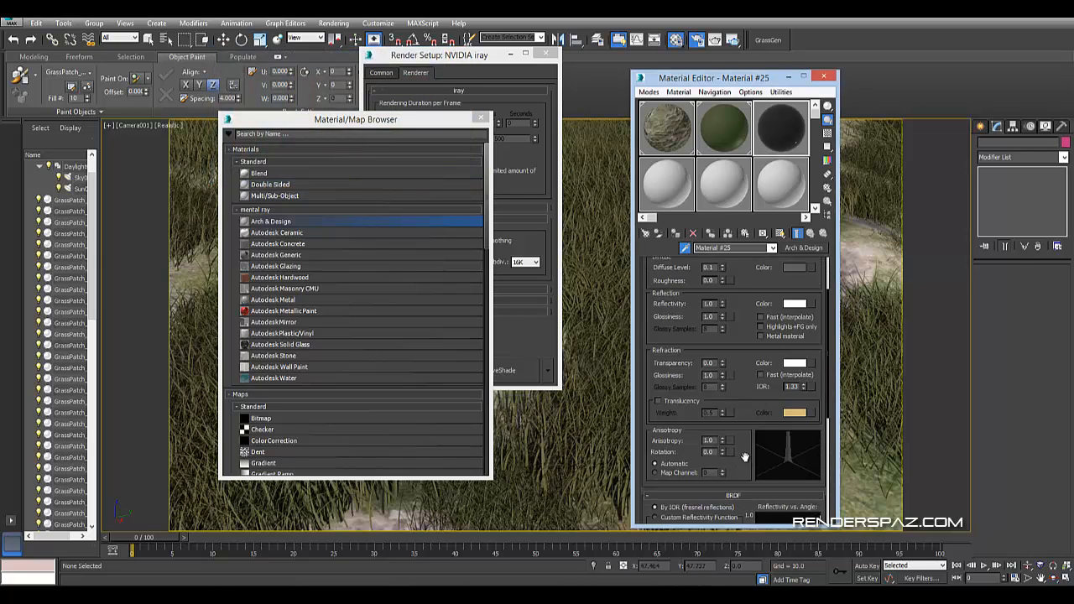
scroll(719, 424, "down", 2)
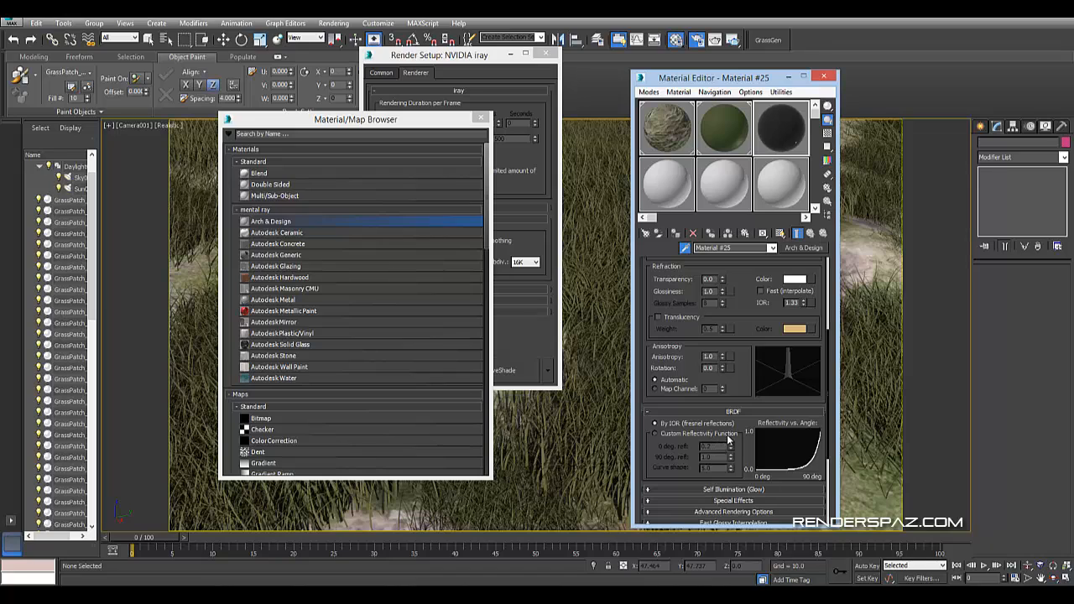
left_click(684, 435)
left_click(732, 449)
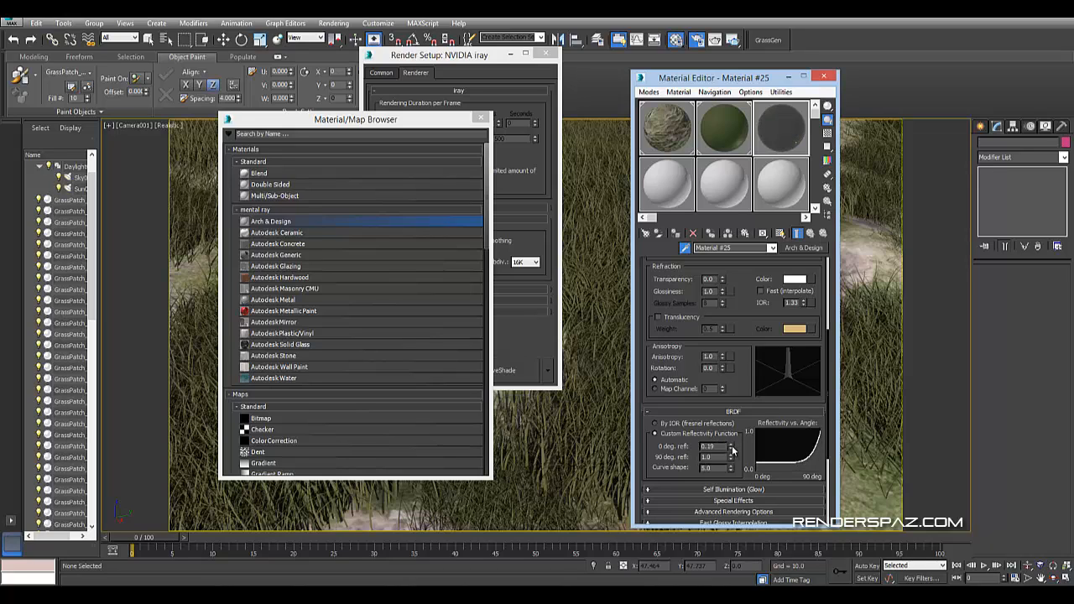
left_click_drag(732, 449, 732, 446)
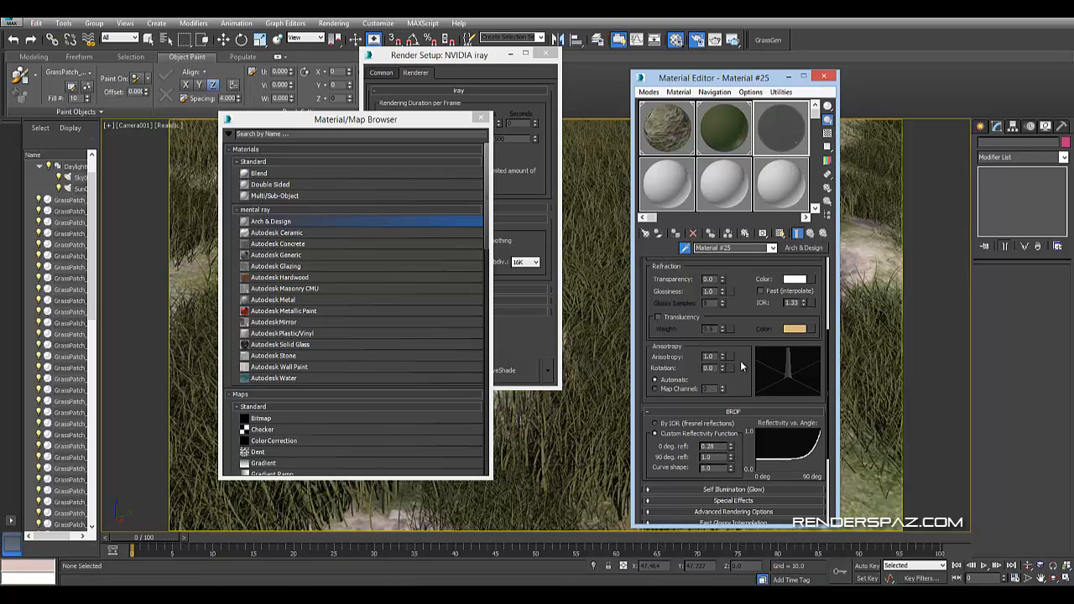
left_click(732, 449)
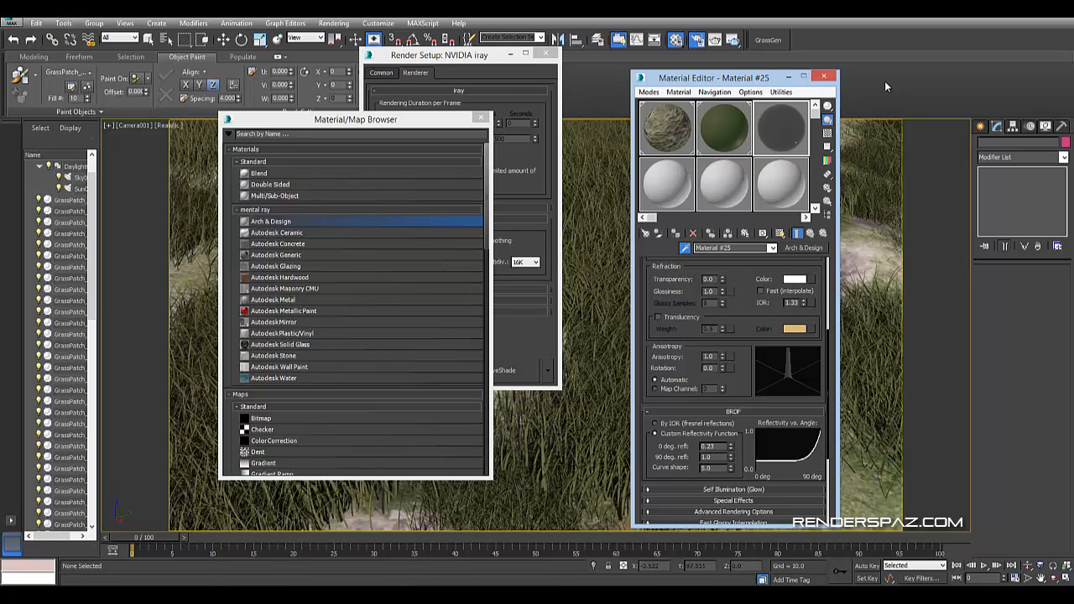
left_click(480, 118)
left_click(546, 53)
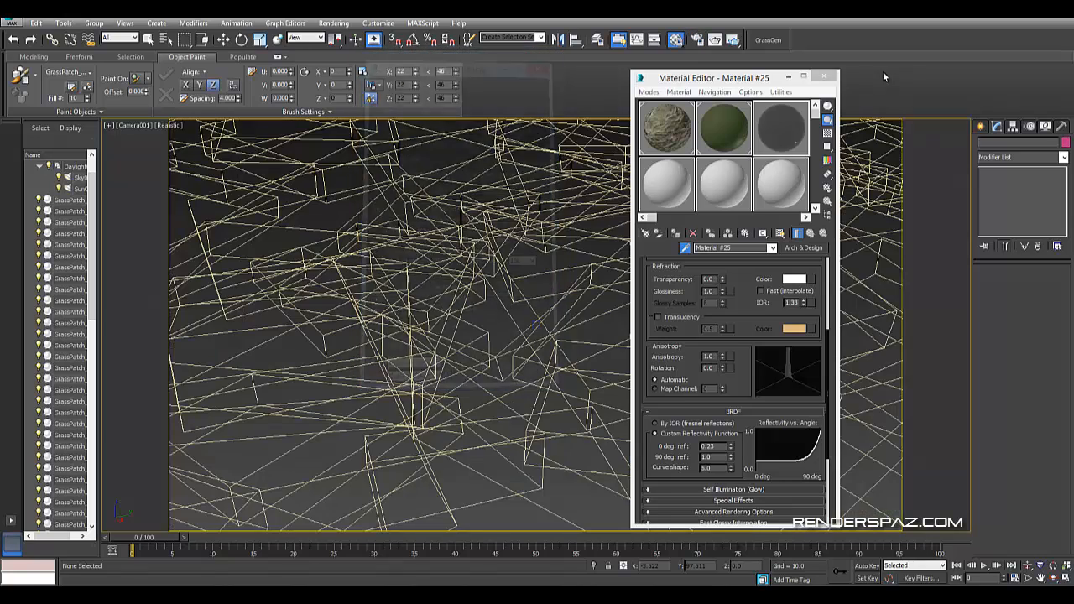
Create a standard plane of about 206 by 205 units over the grassy terrain in the top view
left_click(787, 79)
key("w")
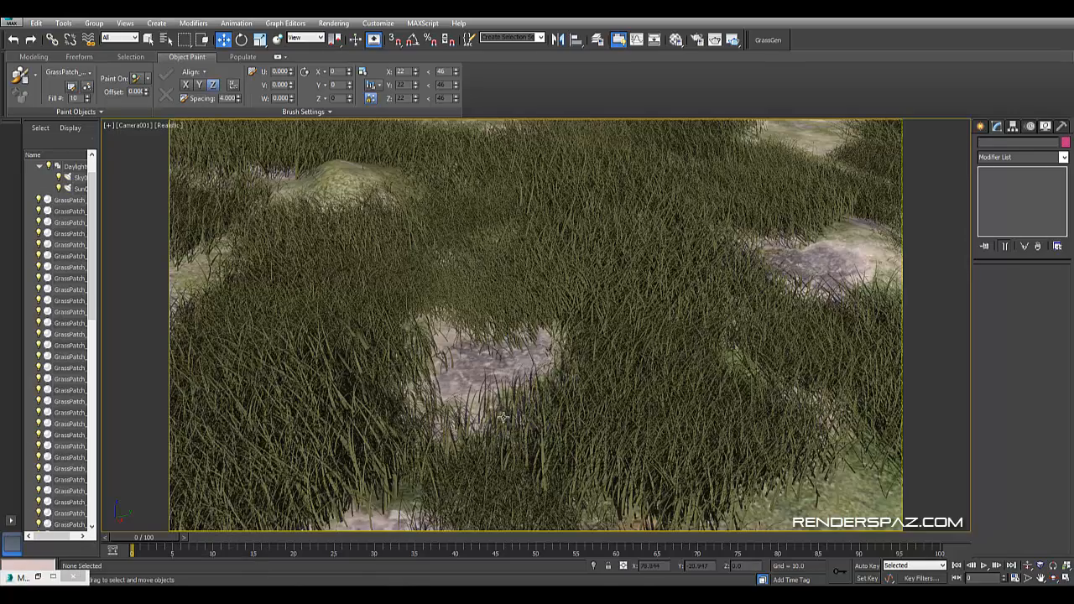
key("t")
middle_click_drag(558, 376, 603, 281)
left_click(980, 127)
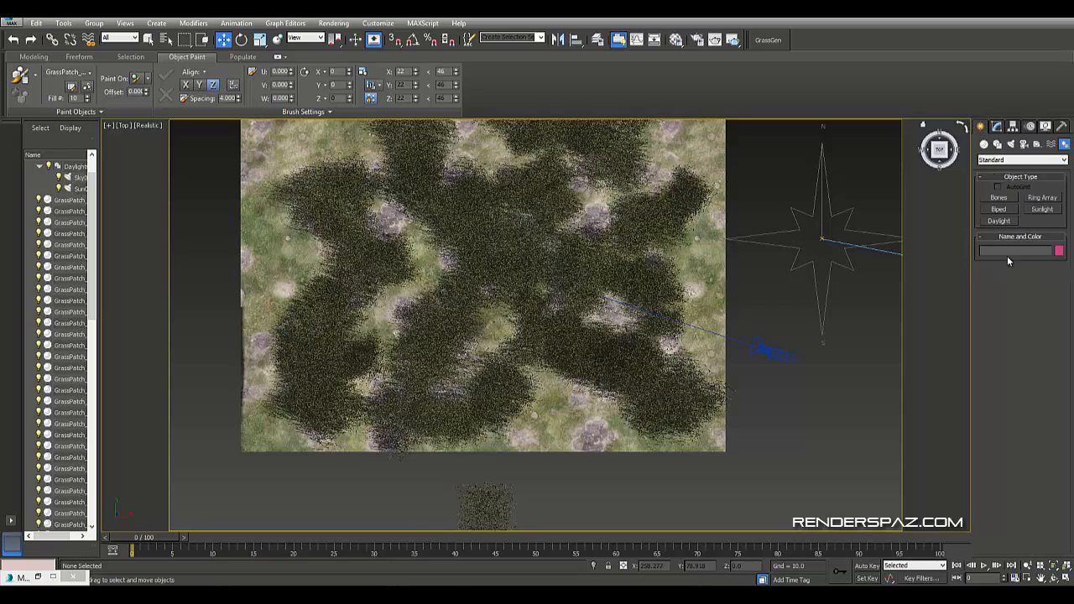
left_click(990, 159)
left_click(991, 172)
left_click(985, 144)
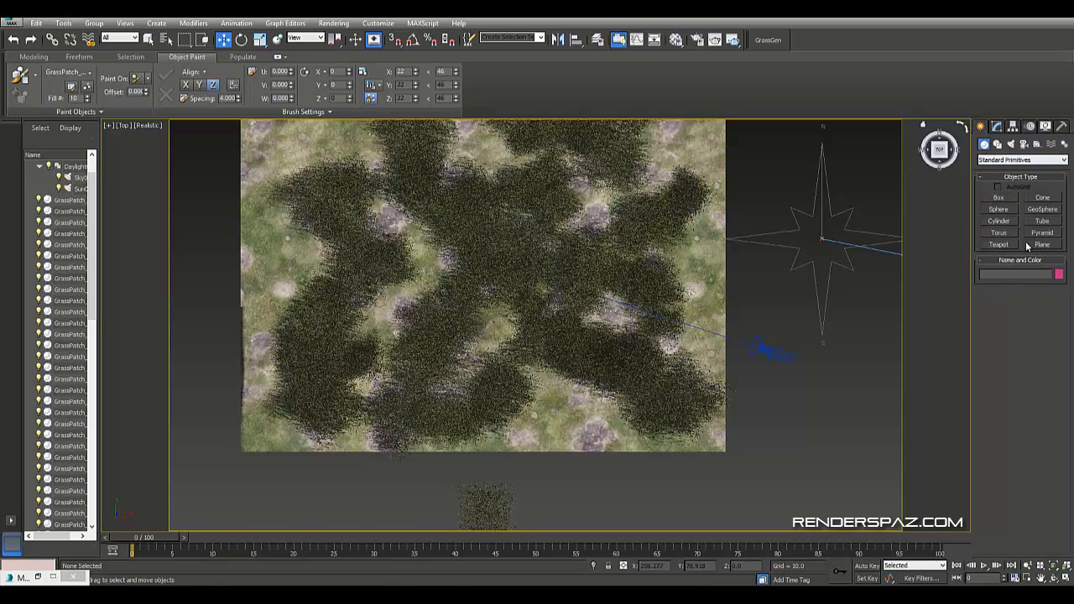
left_click(1040, 244)
scroll(679, 293, "down", 4)
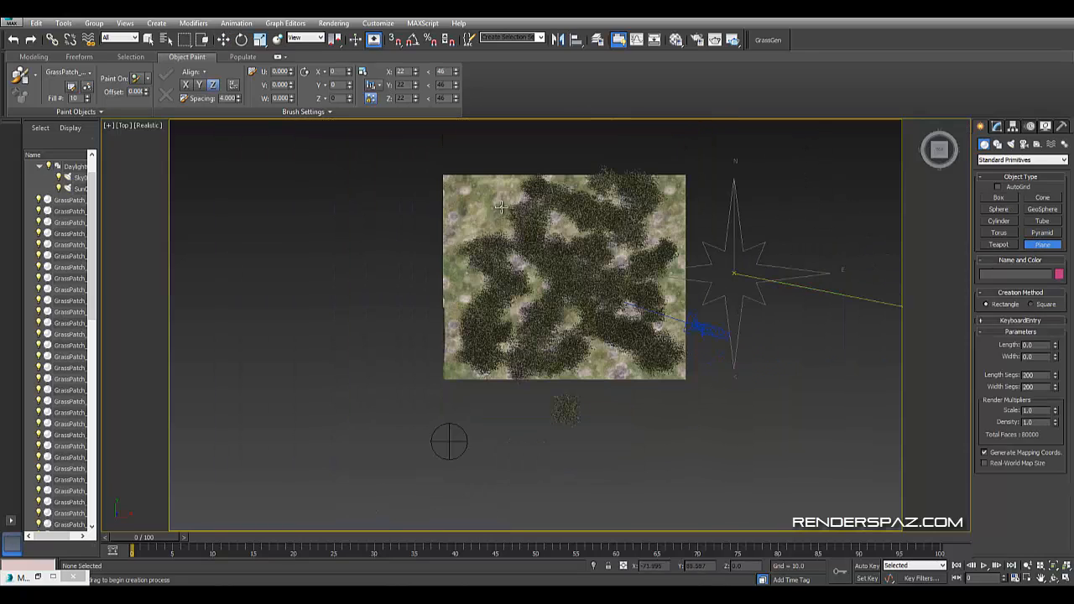
left_click_drag(479, 208, 660, 376)
Raise the new plane vertically to a height of about 1.467, judging the water level through the camera view
middle_click_drag(701, 386, 595, 316, "alt")
key("w")
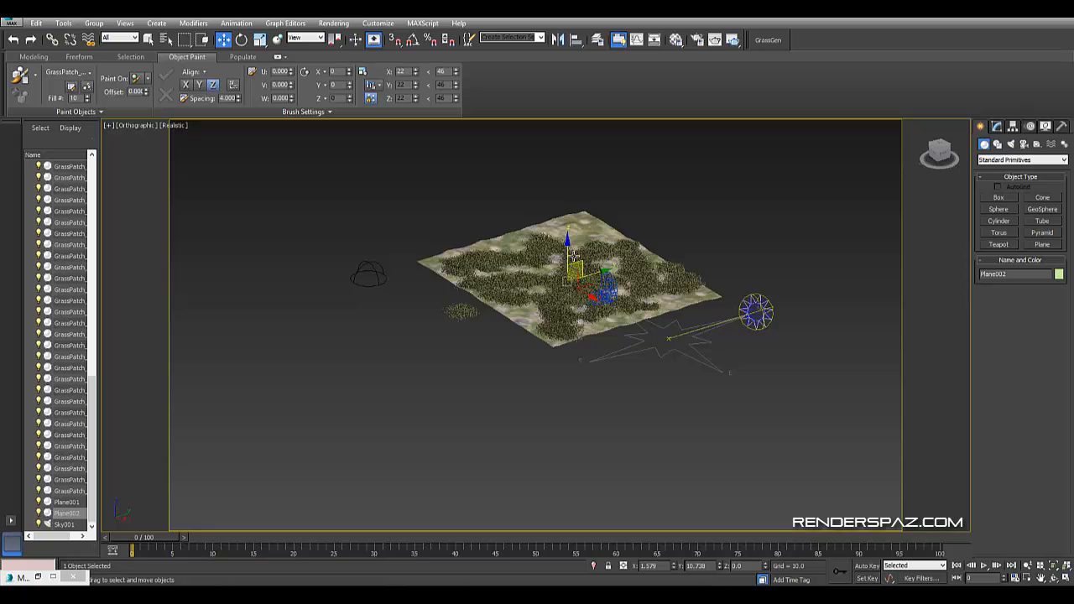
left_click_drag(567, 251, 567, 249)
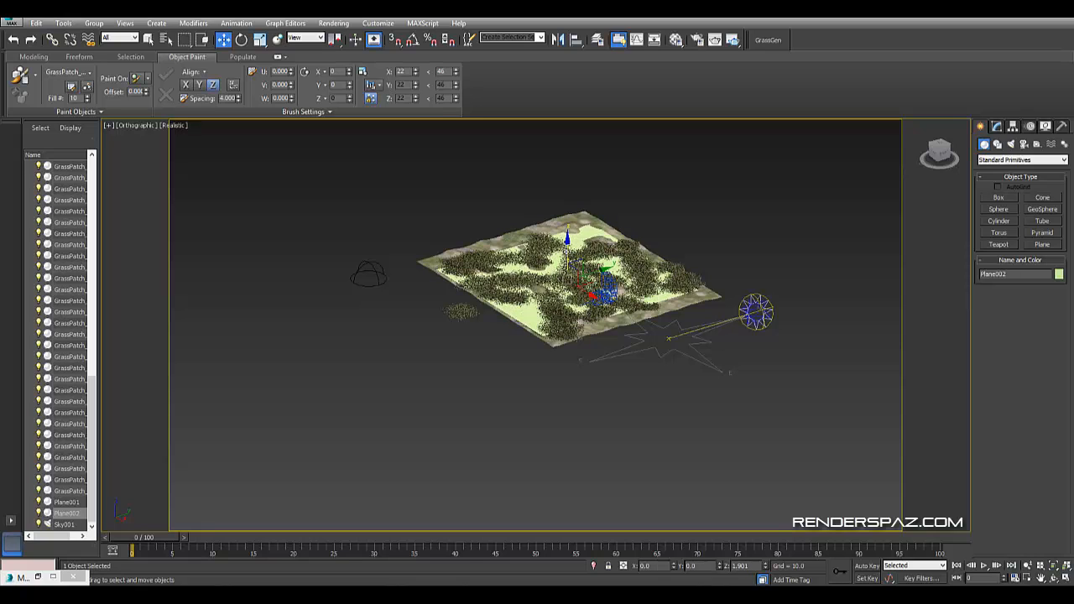
key("c")
left_click_drag(547, 156, 548, 123)
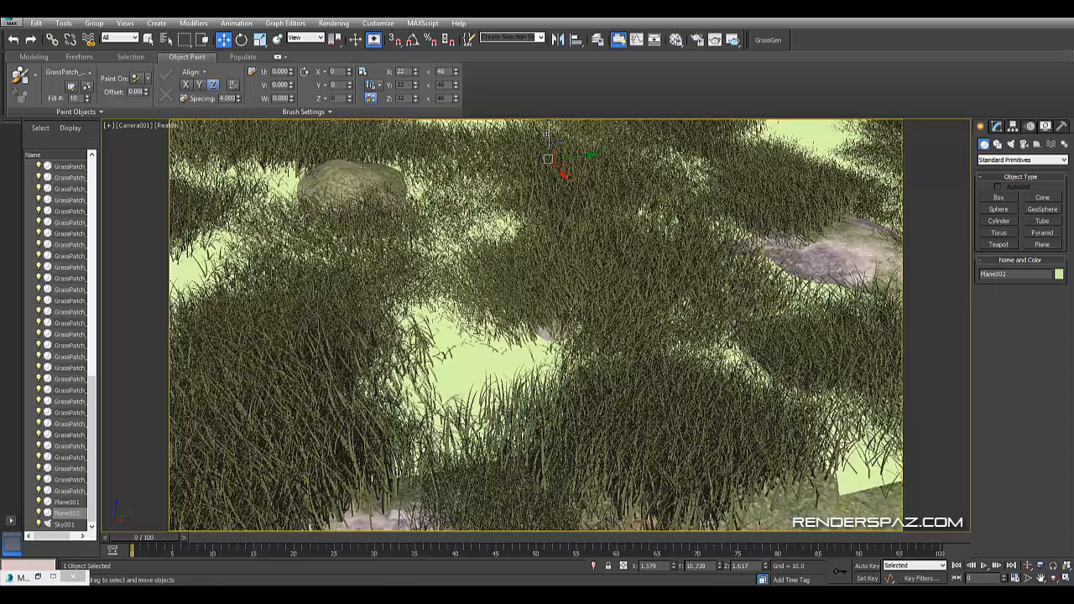
left_click_drag(546, 133, 547, 135)
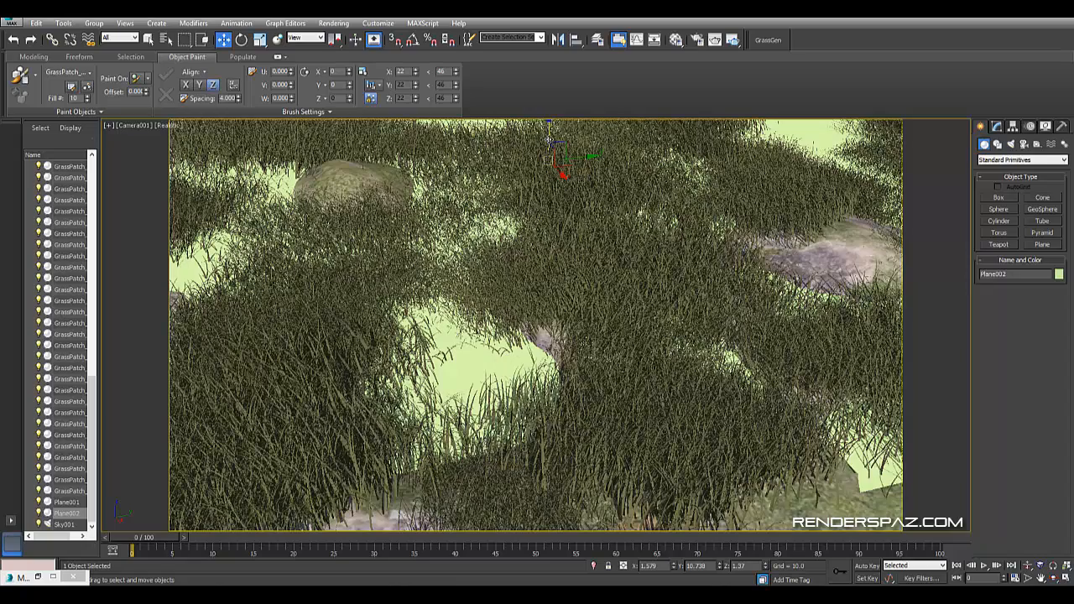
left_click_drag(547, 134, 547, 134)
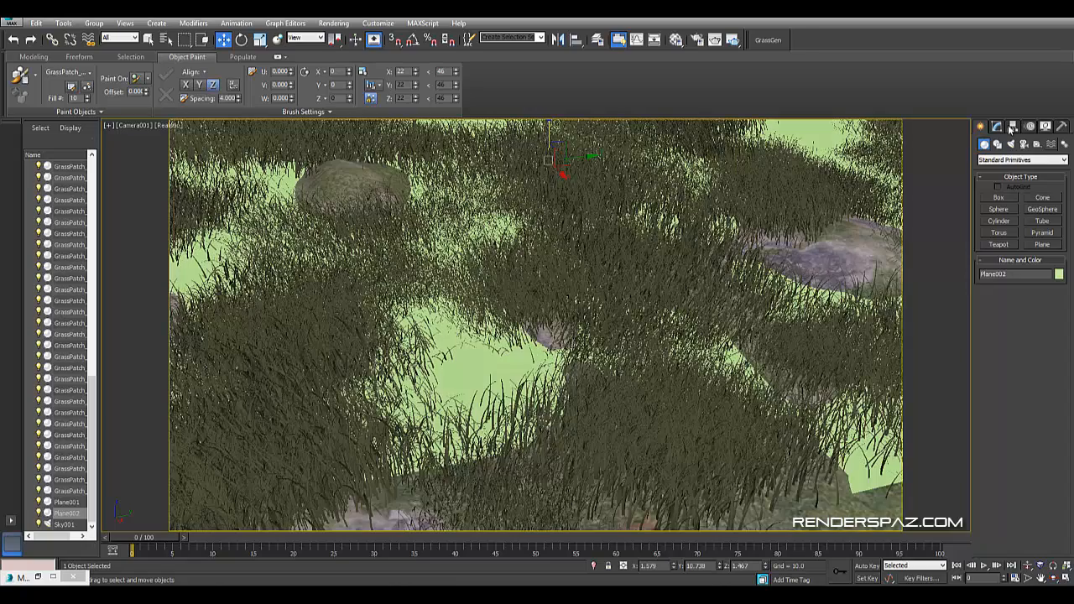
Reduce the water plane to one length and one width segment, and enlarge it to about 274.894 by 295.425
left_click(997, 126)
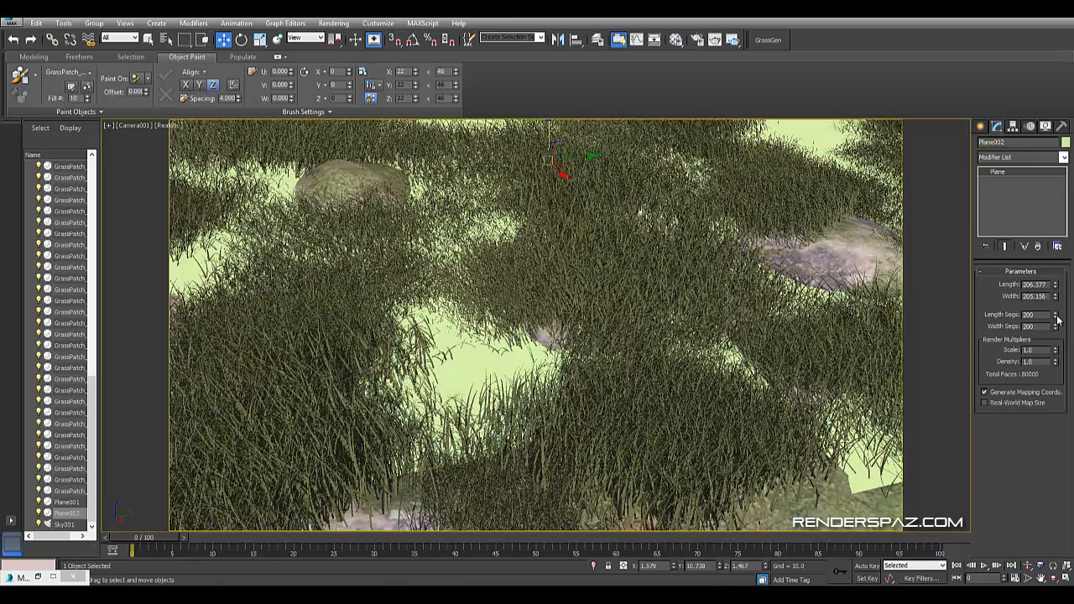
right_click(1057, 316)
right_click(1057, 327)
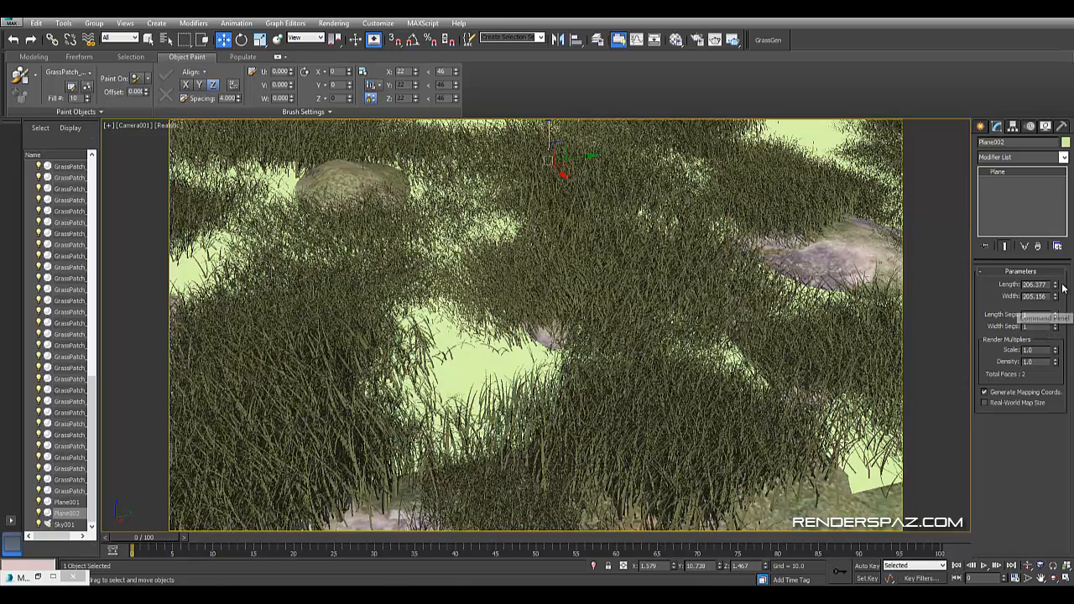
left_click_drag(1057, 286, 1056, 277)
left_click_drag(1056, 277, 1057, 276)
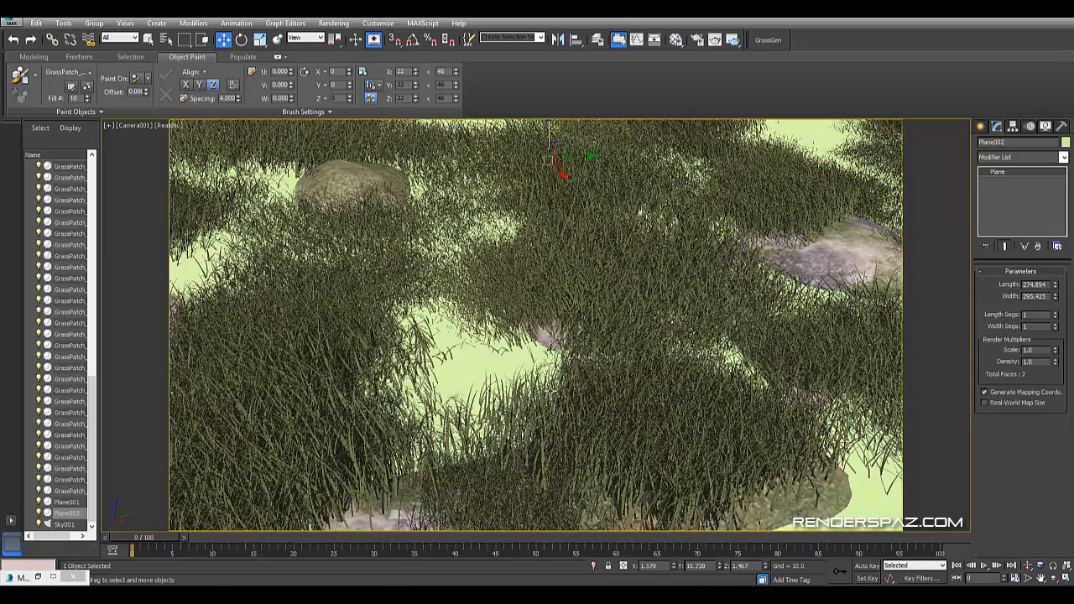
Assign the water material, Material #25, to the selected plane and close the Material Editor
key("m")
left_click(717, 141)
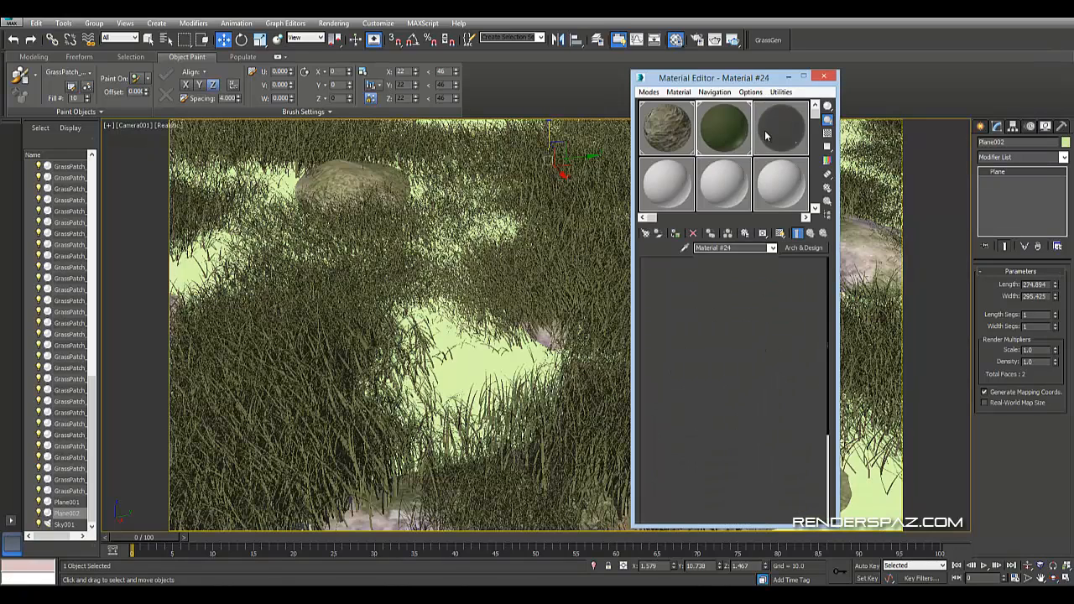
left_click(674, 234)
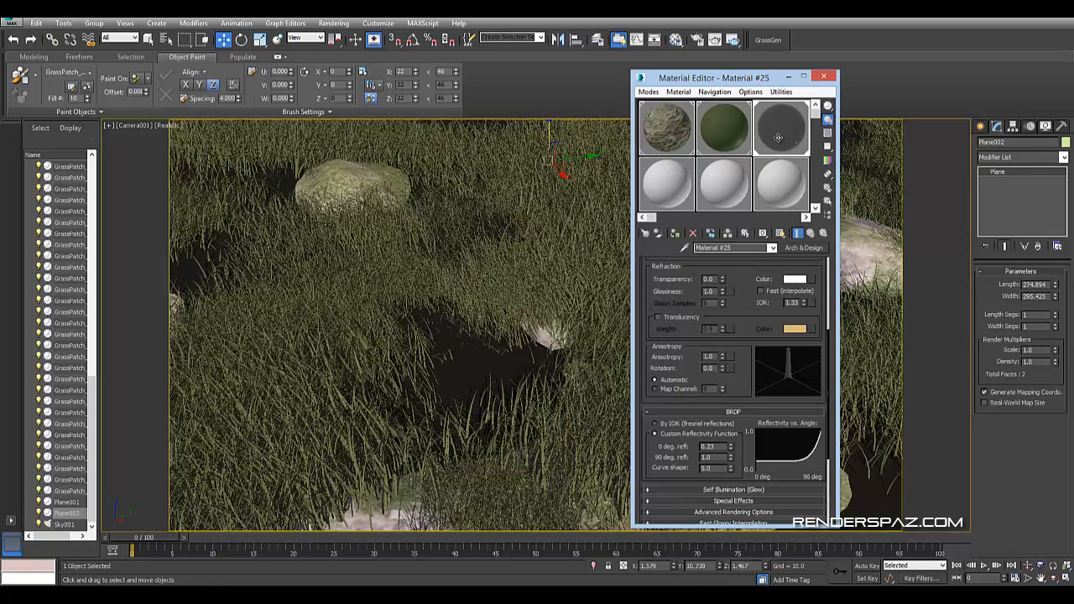
left_click(822, 75)
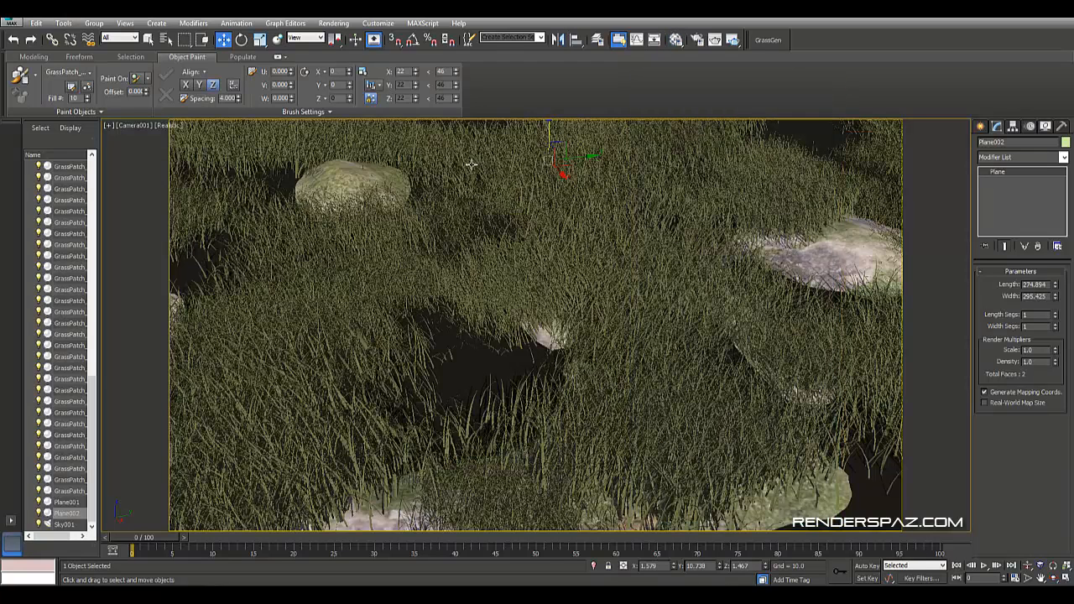
Render an ActiveShade preview of the camera view with the water plane and reposition the preview window
left_click(333, 23)
left_click(338, 39)
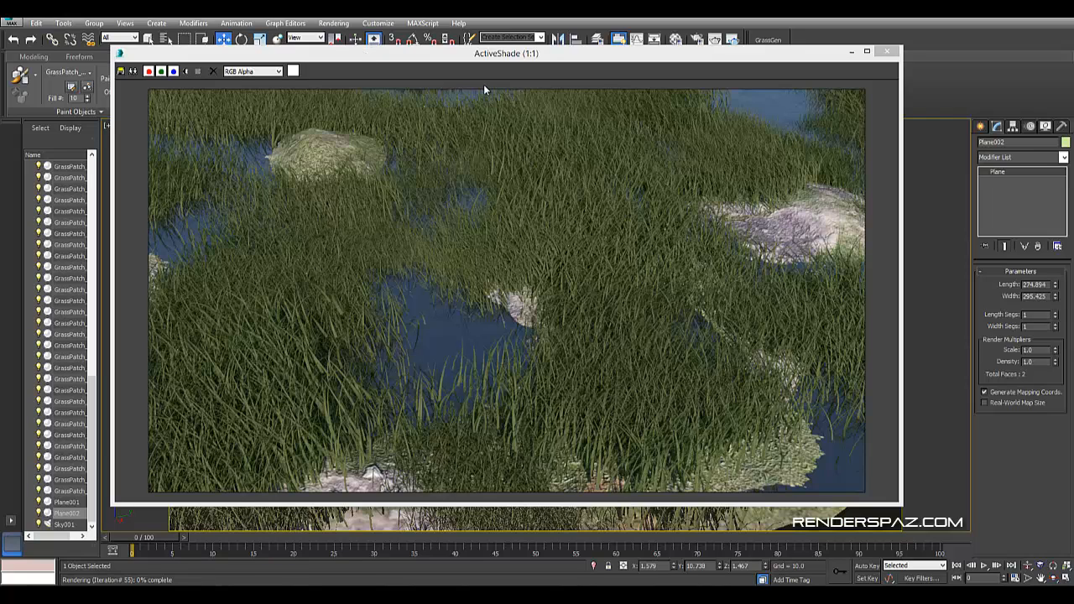
key("m")
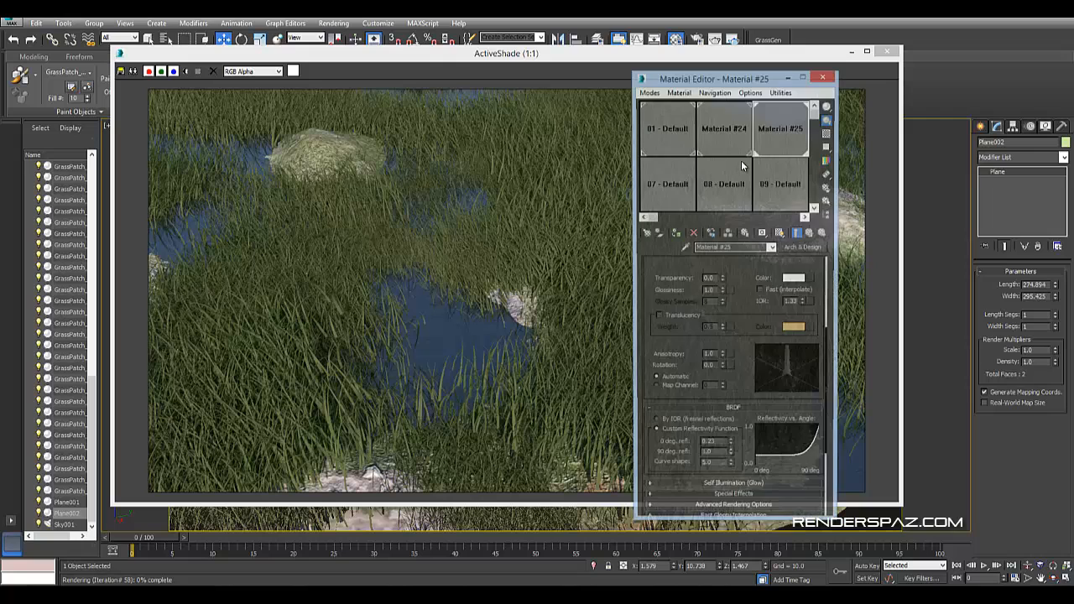
left_click_drag(506, 53, 626, 88)
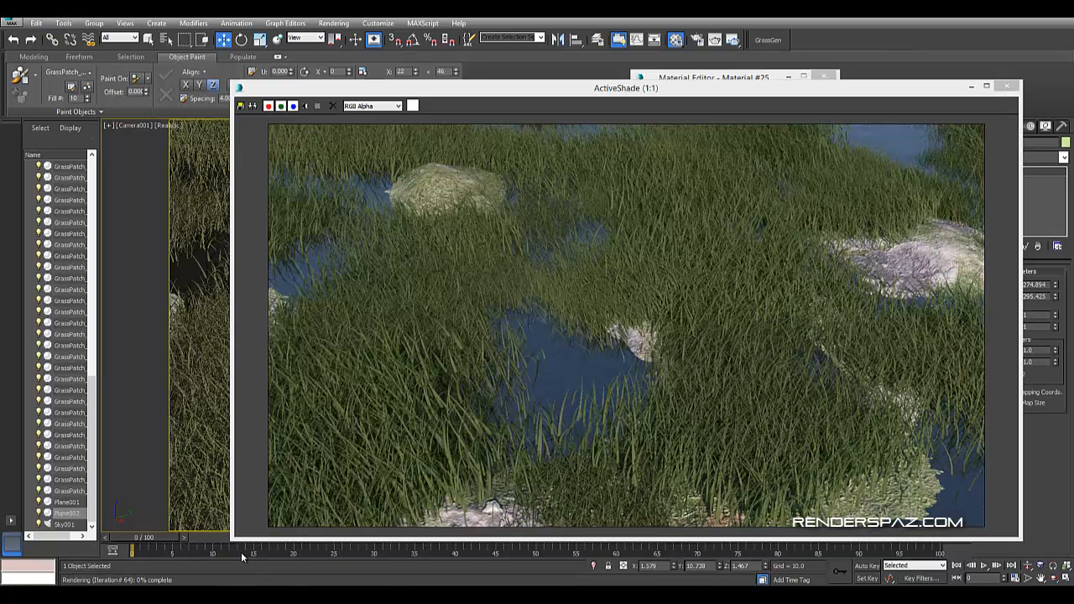
Set the refraction transparency of the water material, Material #25, to 0.8
key("m")
key("m")
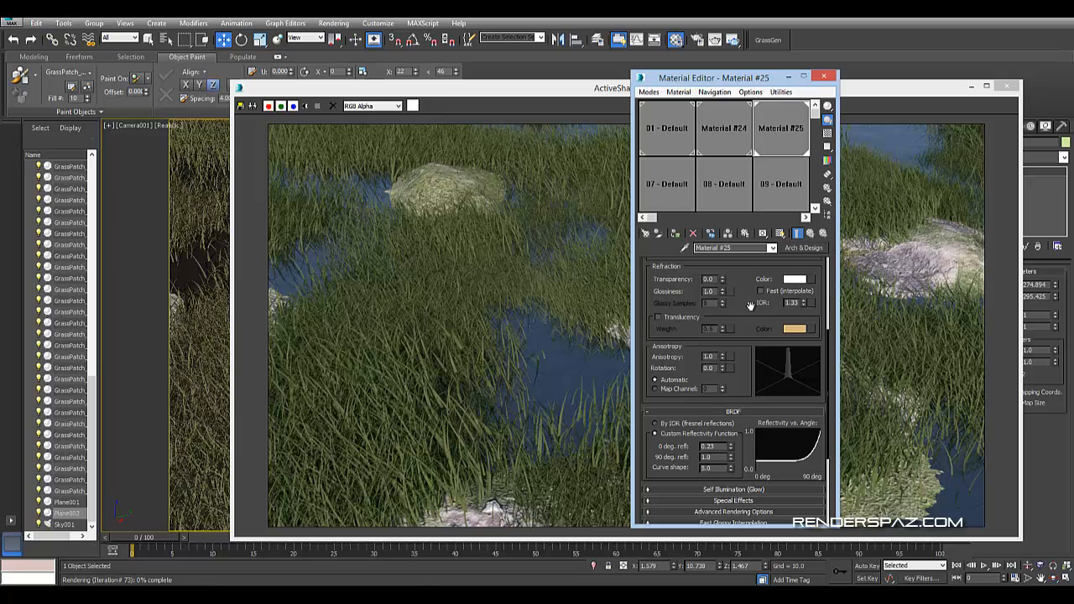
left_click_drag(750, 329, 750, 329)
scroll(750, 329, "up", 5)
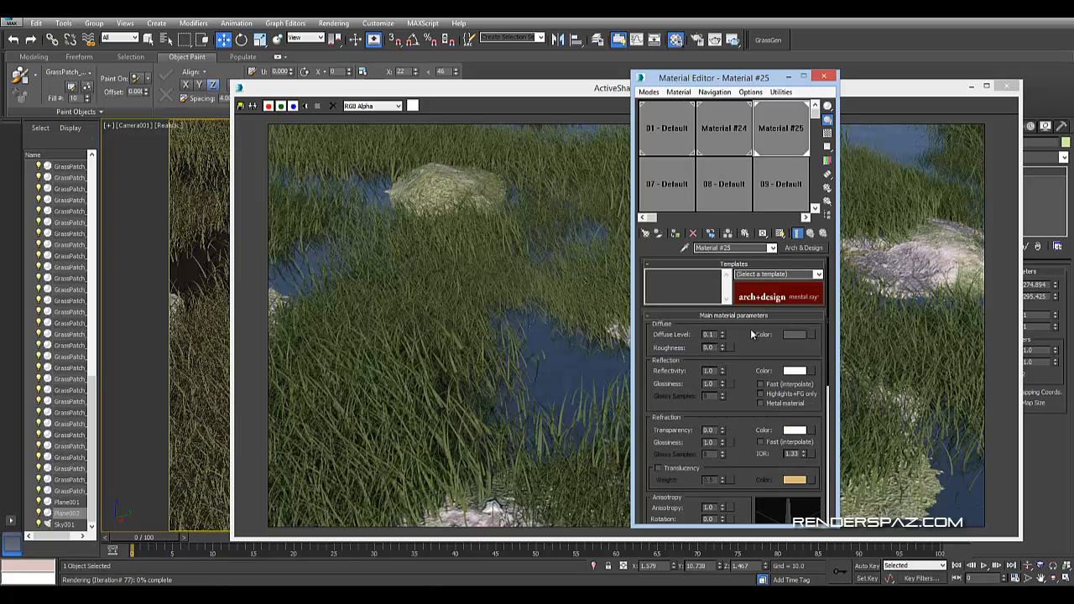
scroll(754, 444, "down", 1)
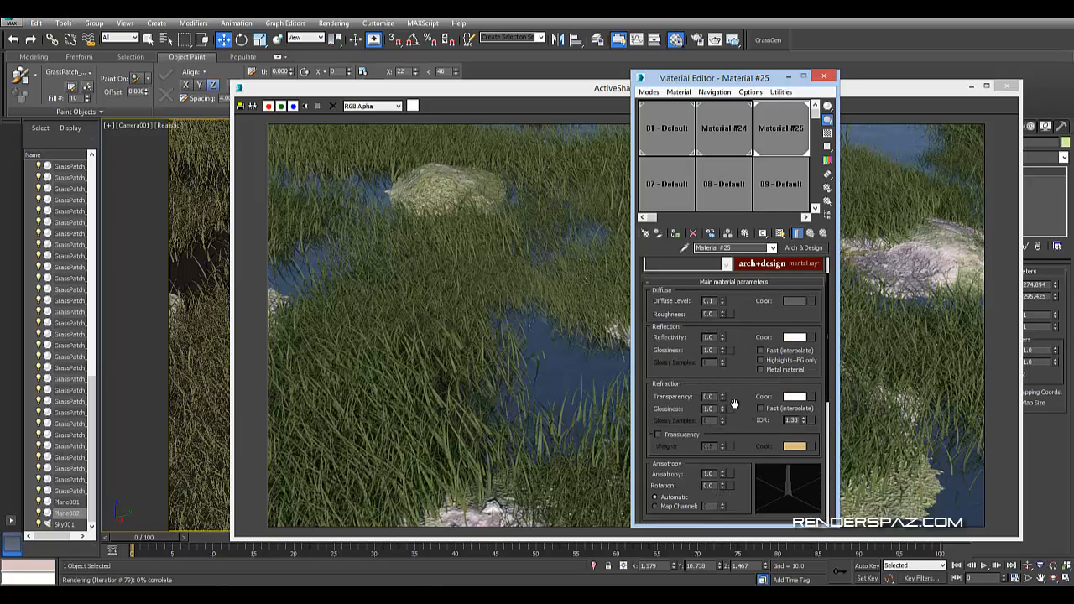
left_click_drag(549, 370, 618, 395)
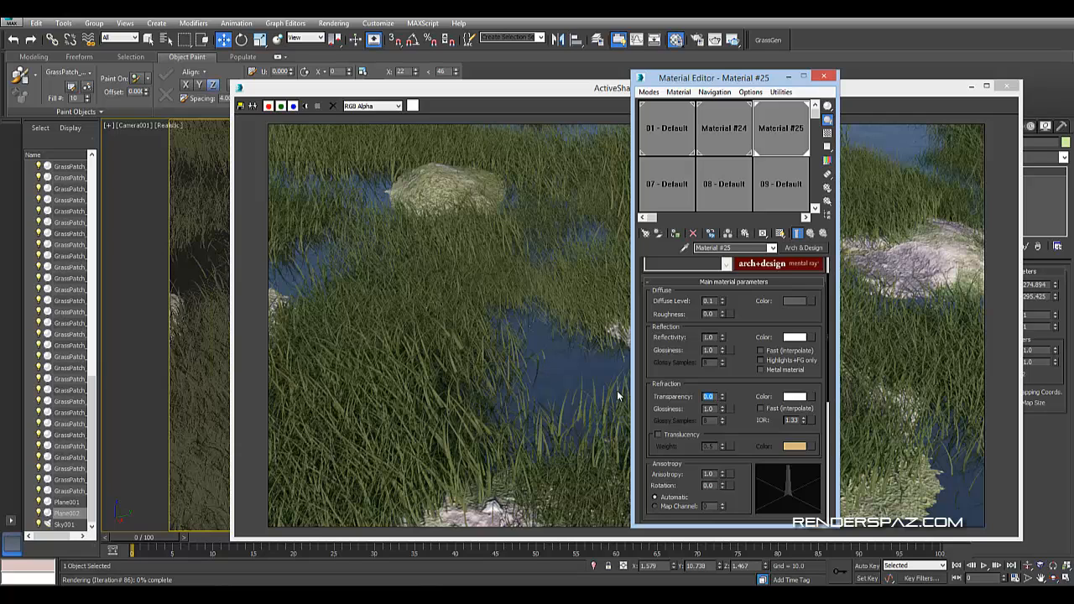
key("BackSpace")
type("0.3")
key("Return")
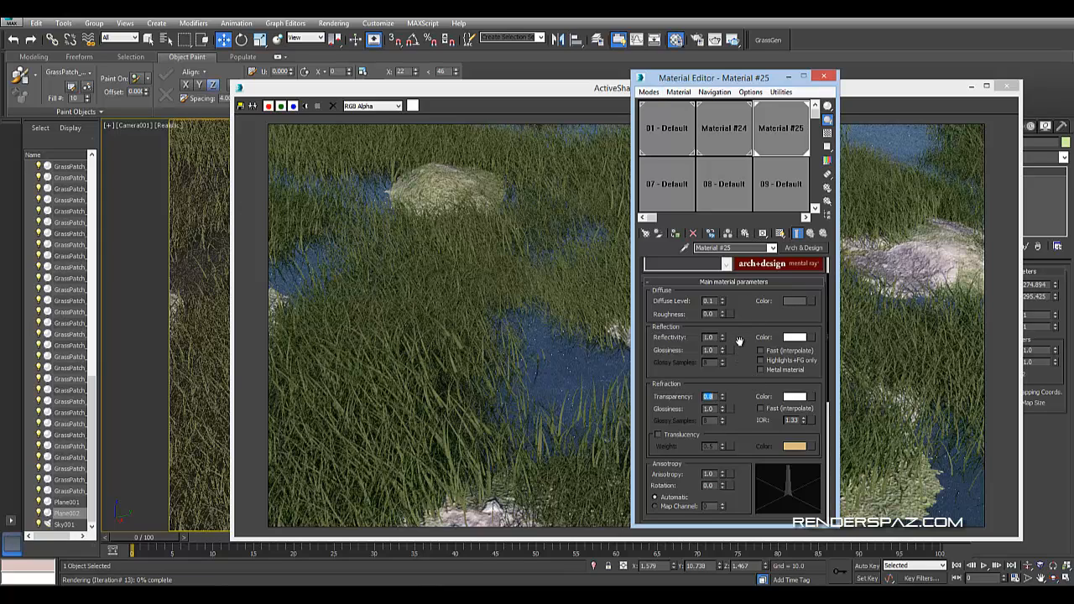
Set the water material's refraction color to a warm light grey of about 0.639 red, 0.616 green and 0.584 blue
scroll(740, 336, "up", 1)
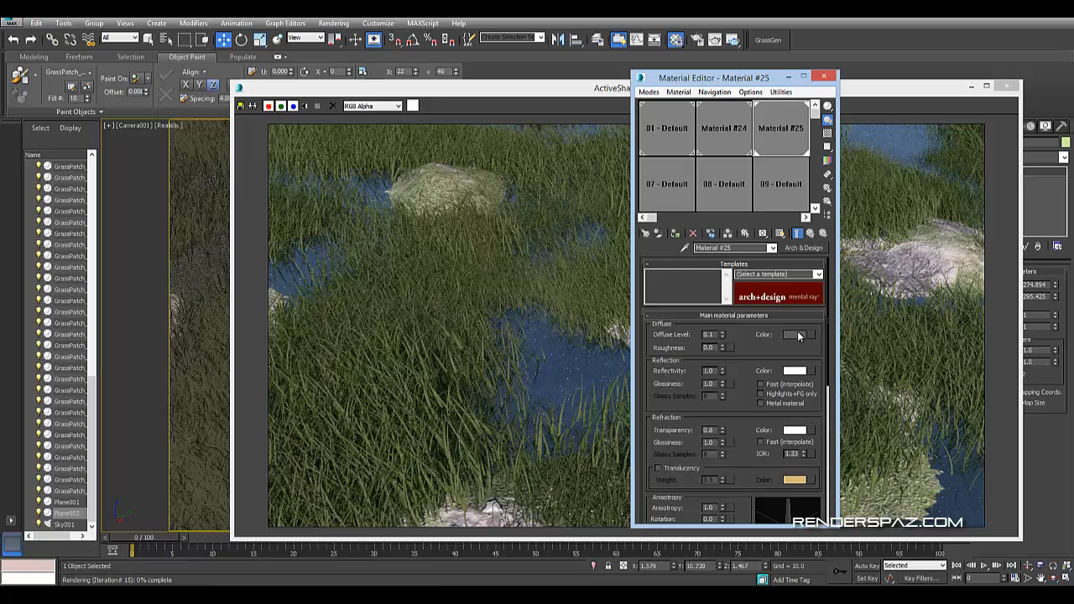
left_click(795, 338)
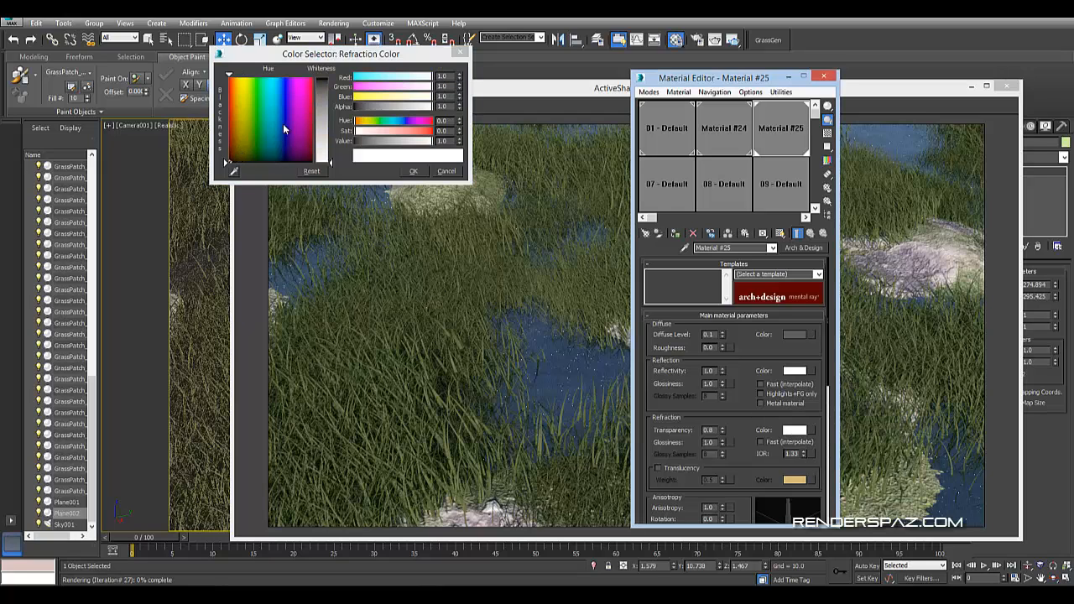
left_click(237, 152)
left_click_drag(328, 137, 329, 129)
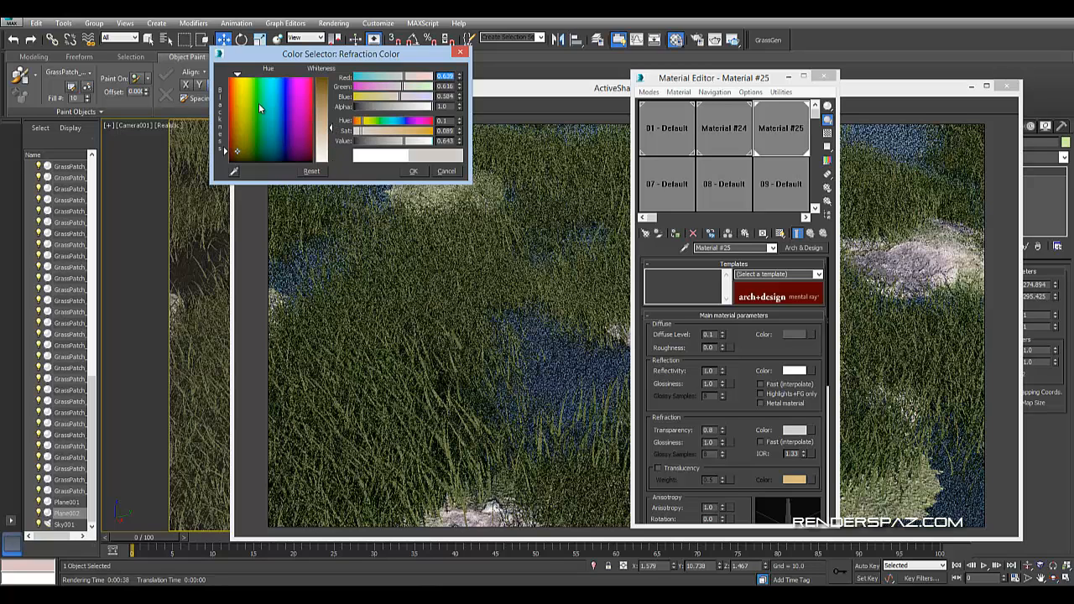
Set the water material's diffuse color to a dark brown of about 0.106 red, 0.082 green and 0.043 blue, and close the Material Editor
left_click(755, 469)
scroll(754, 466, "down", 5)
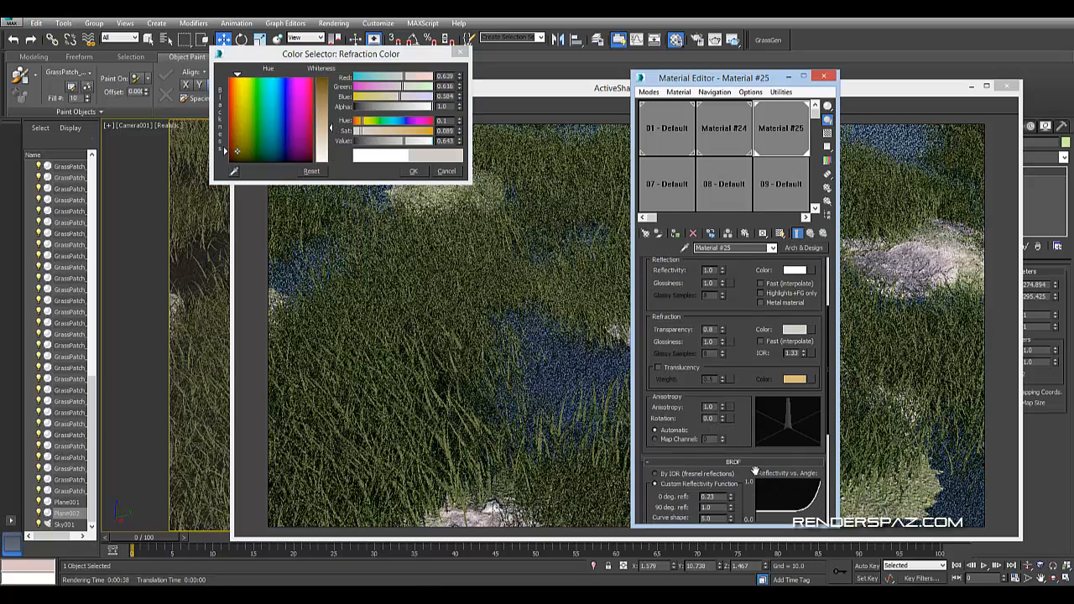
scroll(754, 466, "up", 5)
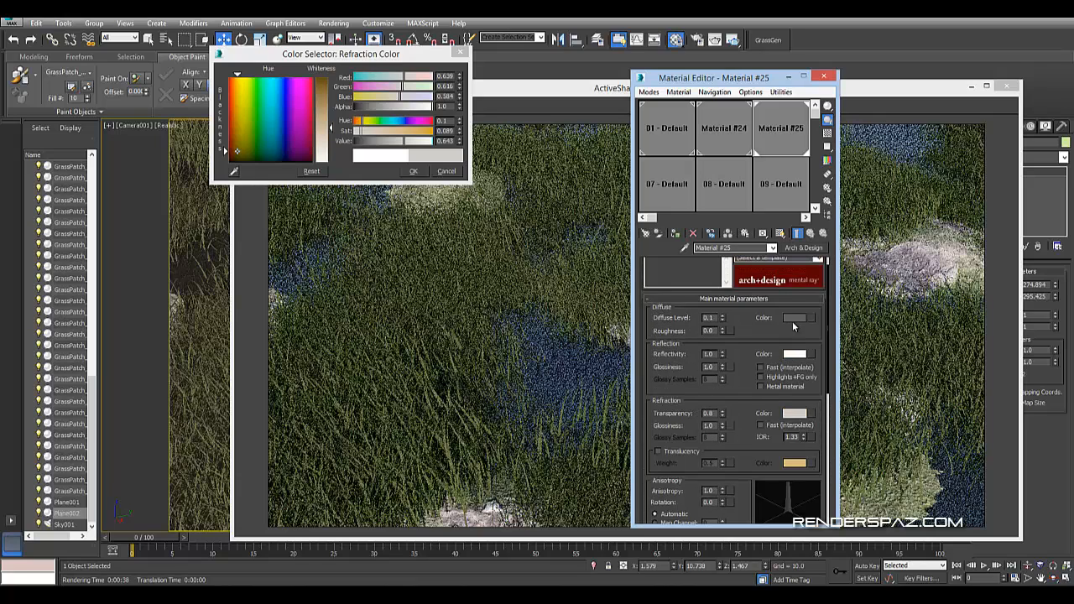
left_click(792, 319)
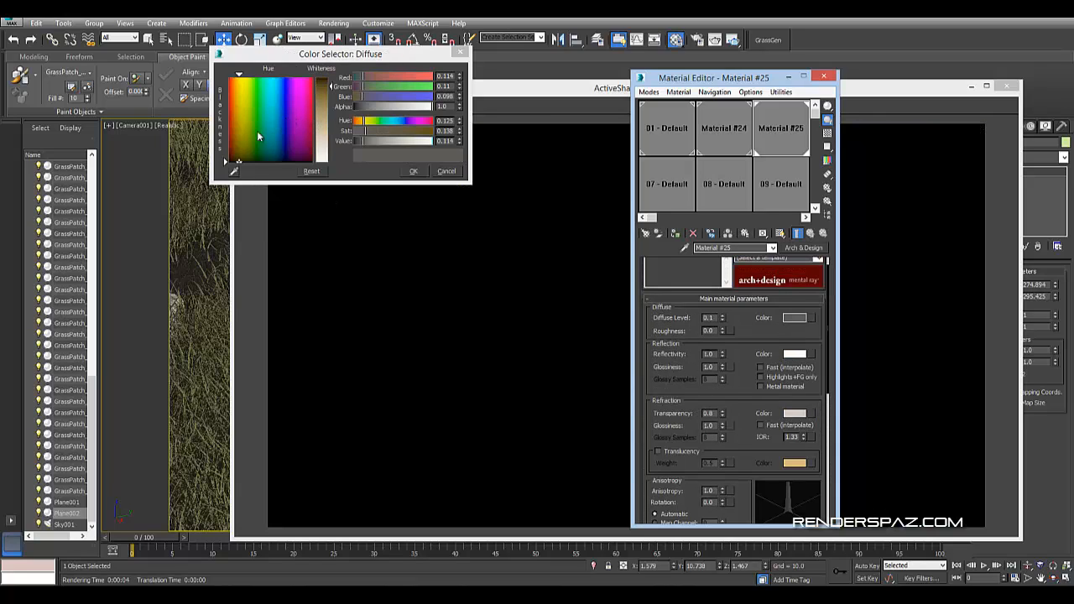
left_click(237, 158)
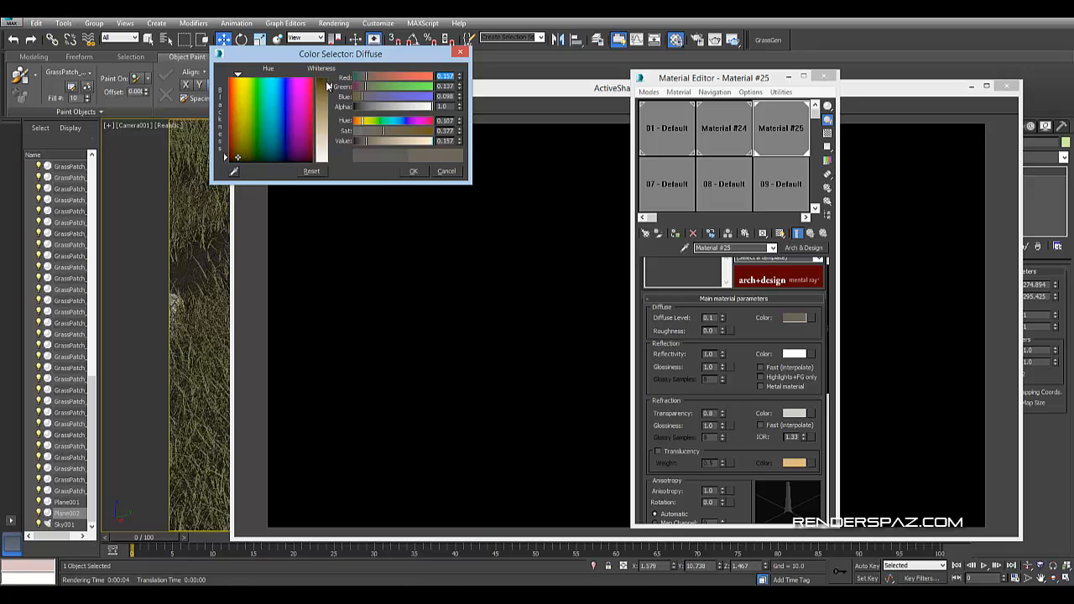
left_click(414, 171)
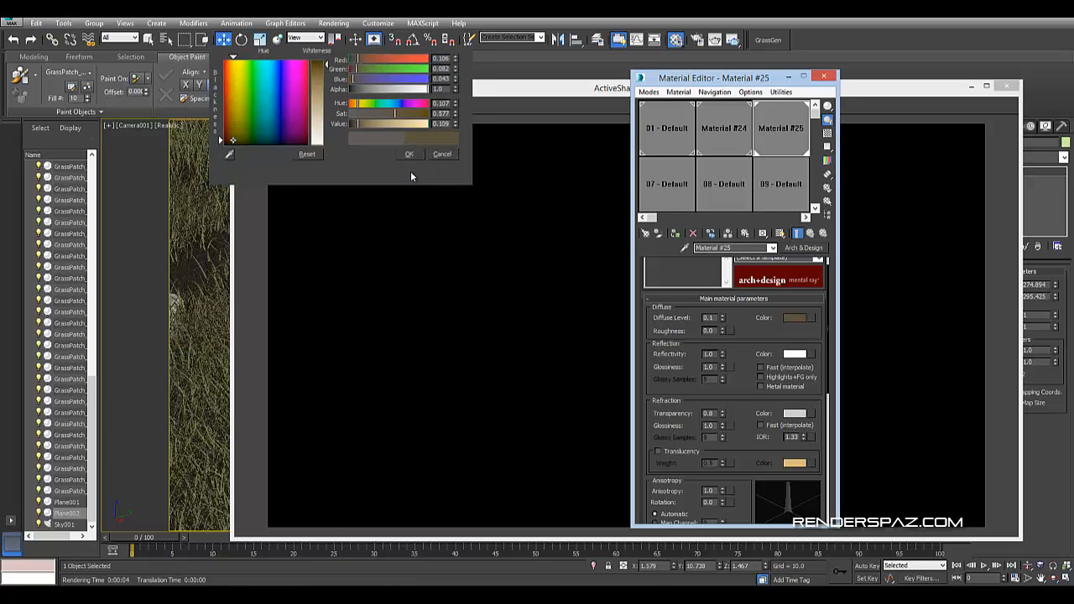
left_click(822, 77)
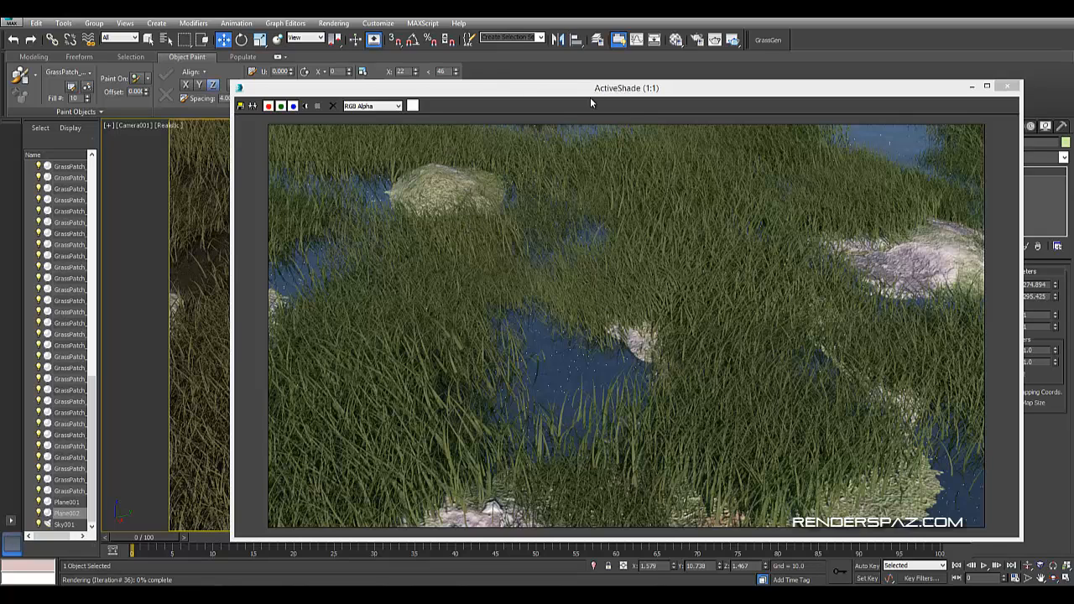
Set the aperture of the mr Photographic Exposure Control to f/3.5
left_click_drag(591, 89, 561, 87)
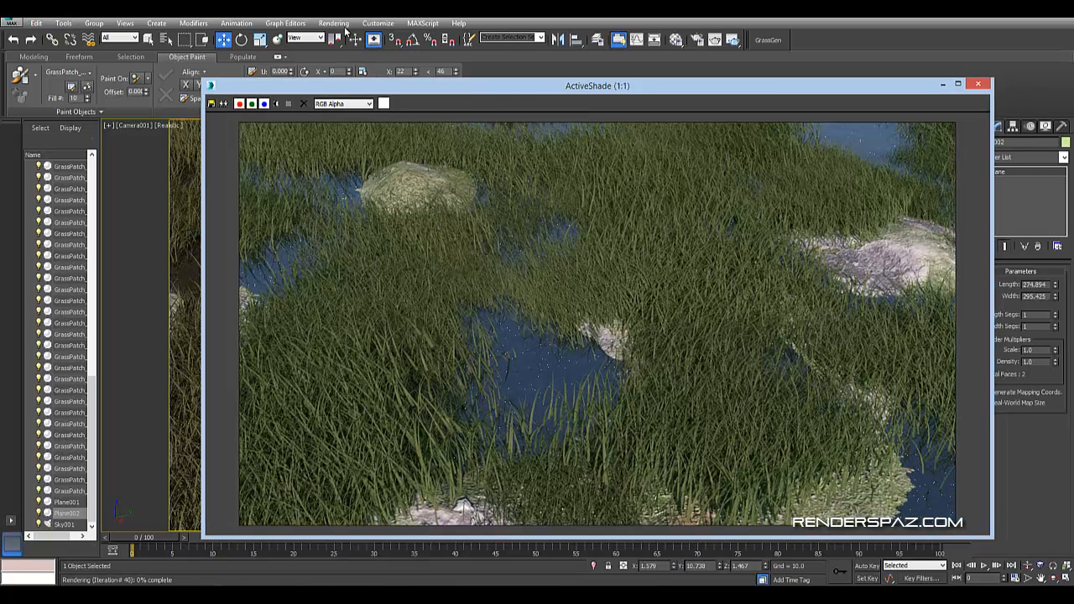
left_click(334, 23)
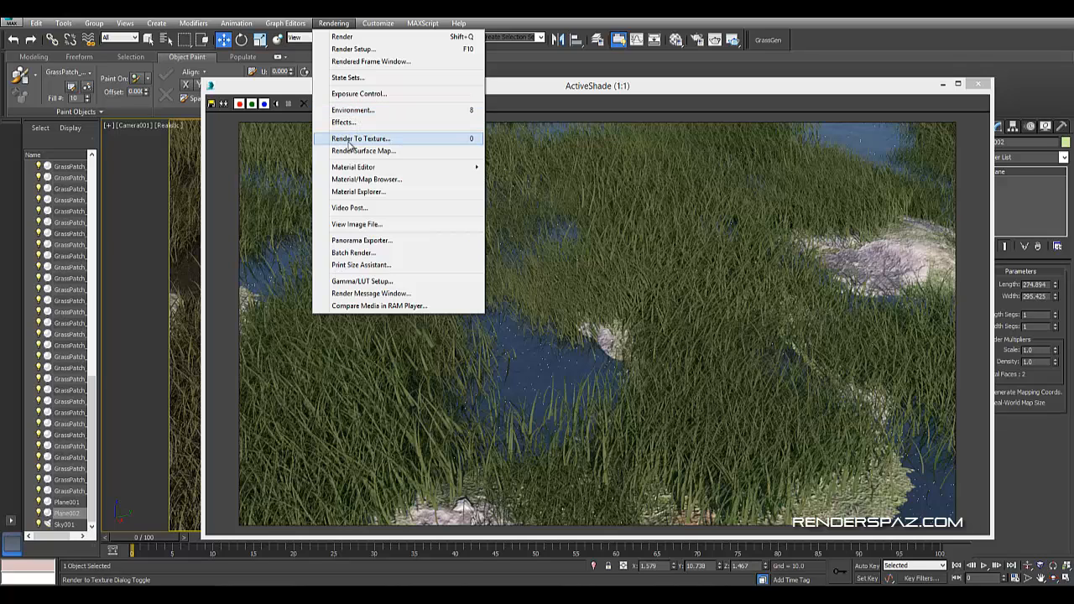
left_click(351, 95)
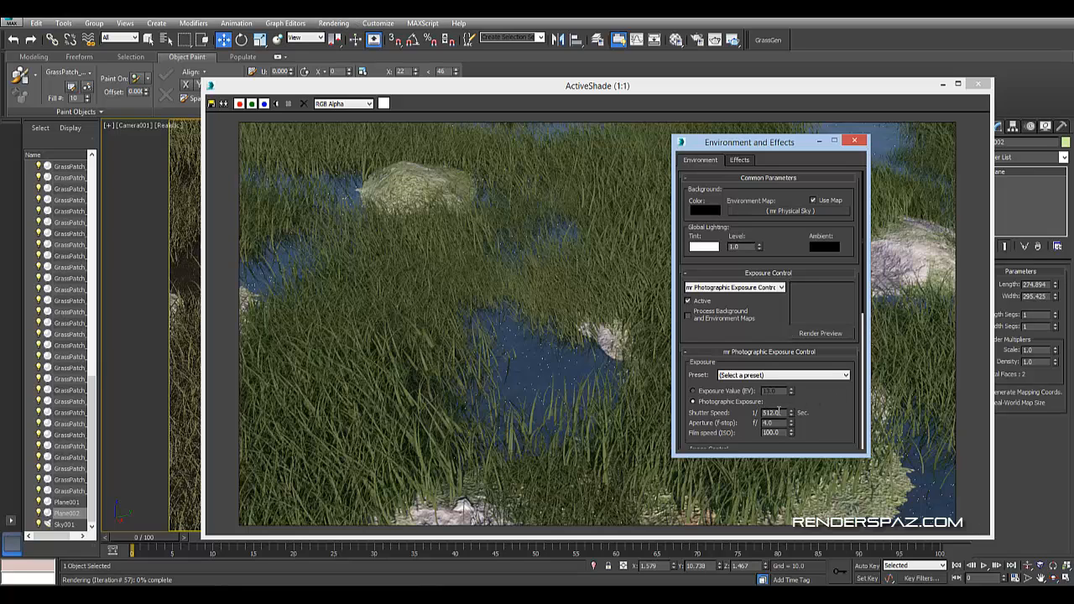
double_click(770, 423)
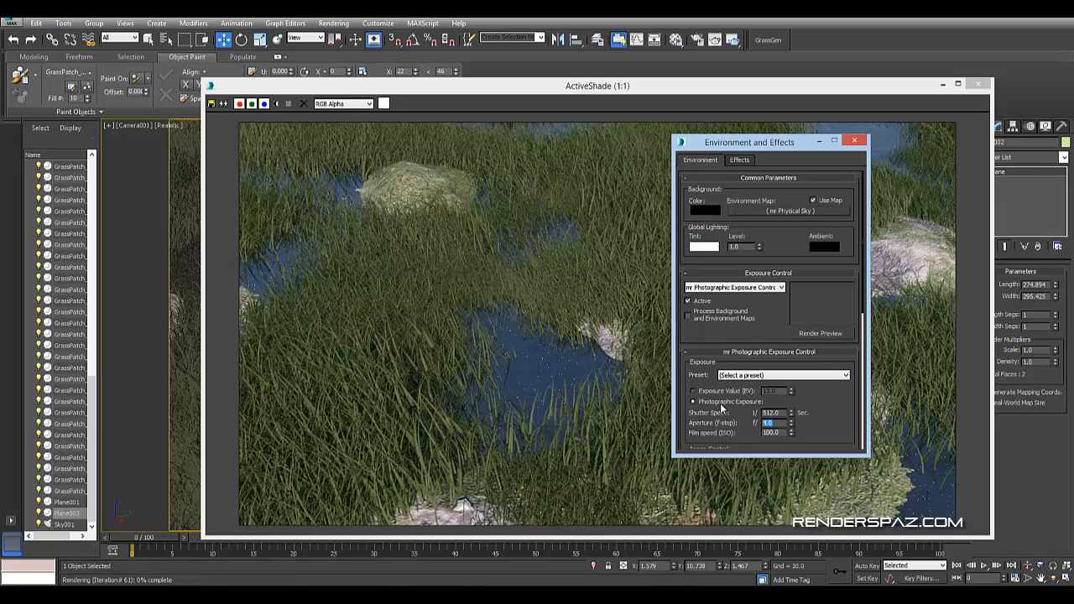
type("3.")
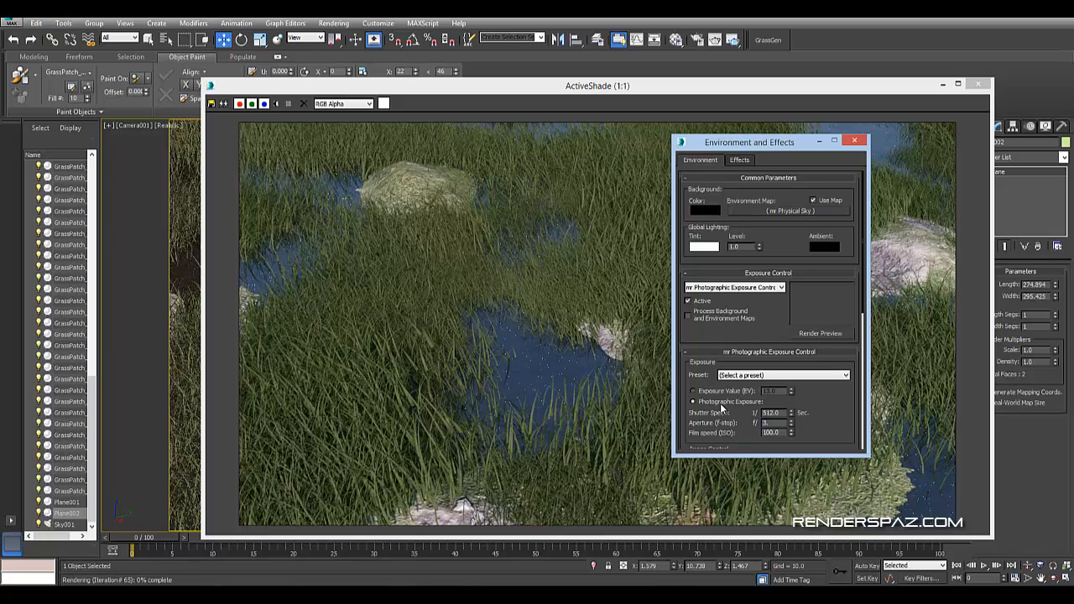
type("5")
key("Return")
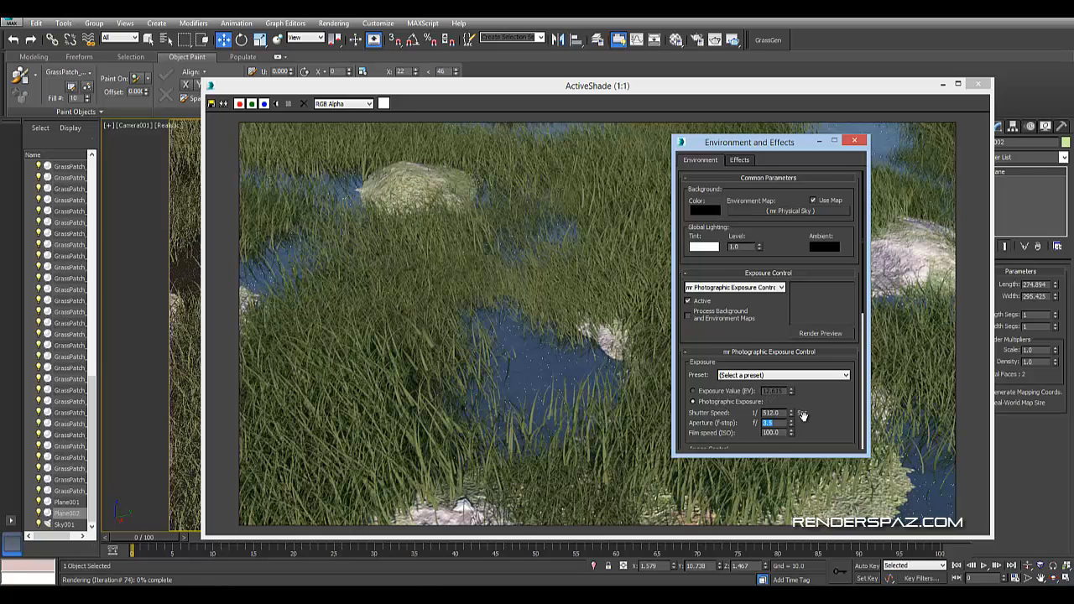
In the exposure's image control, set Highlights (Burn) to 0.6, Shadows to 0.56 and Color Saturation to 1.17
scroll(797, 410, "down", 2)
scroll(796, 405, "down", 2)
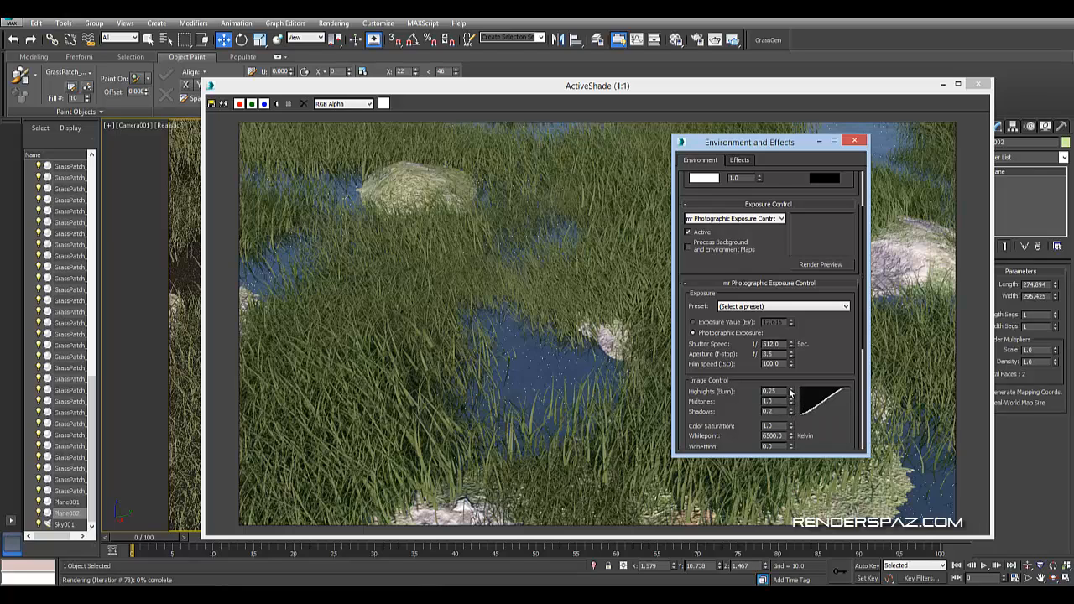
mouse_move(788, 382)
left_mouse_down()
mouse_move(792, 394)
mouse_move(790, 382)
left_mouse_up()
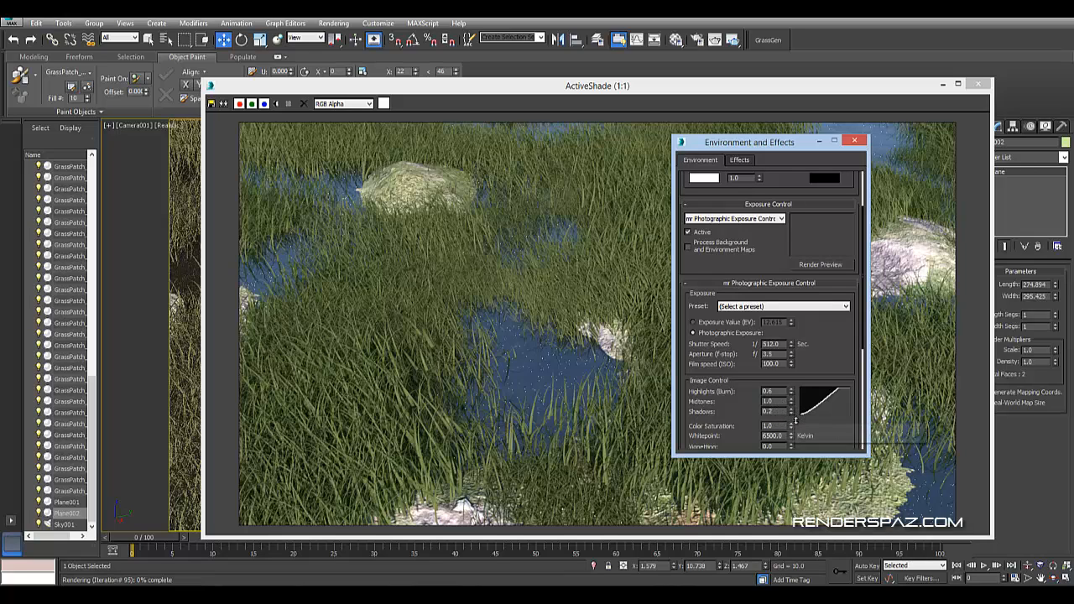
left_click_drag(795, 420, 792, 391)
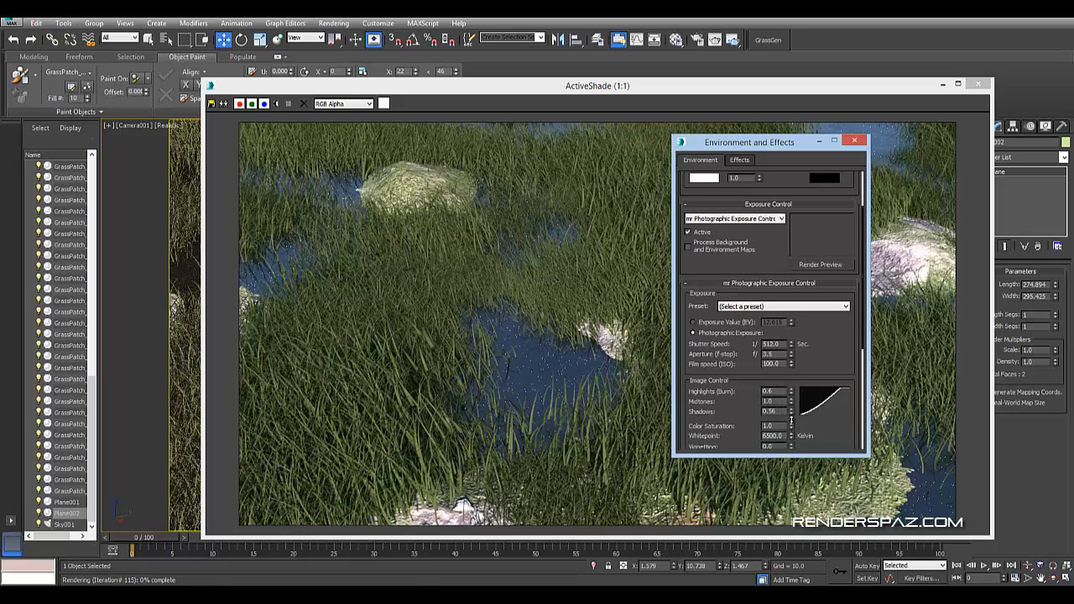
left_click_drag(790, 417, 791, 416)
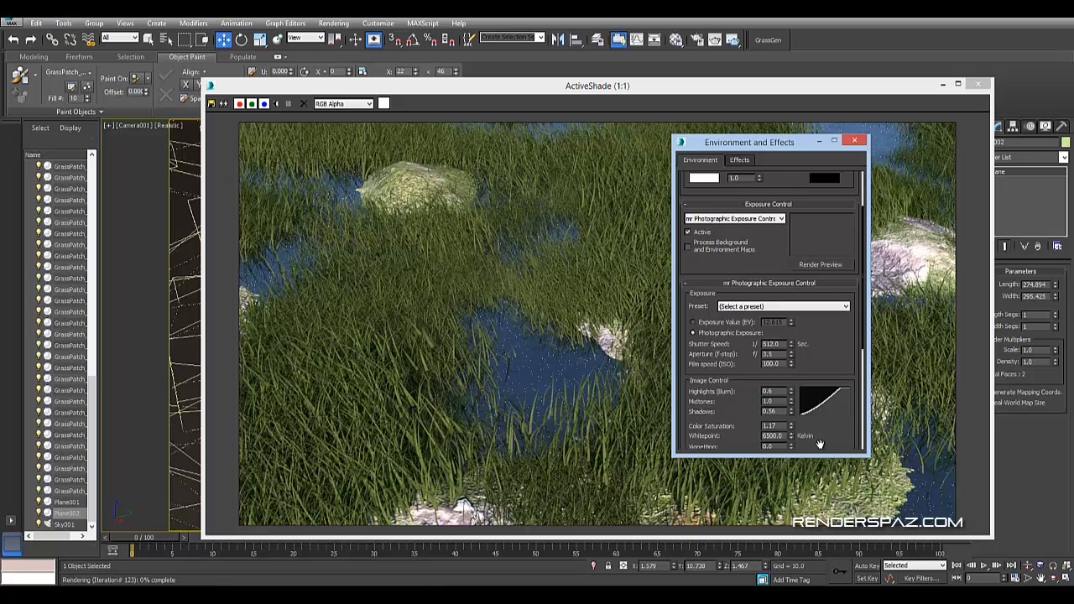
Set the exposure's Color Saturation to 1.041, Vignetting to 4.79, Midtones to 1.04 and Highlights (Burn) to 1.0
scroll(812, 412, "down", 4)
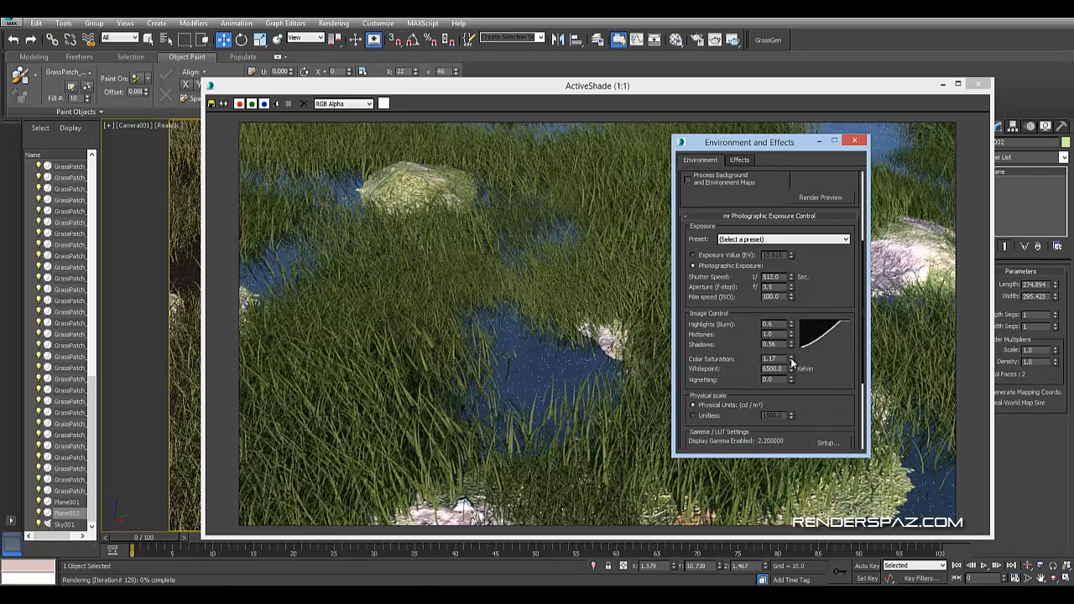
left_click_drag(791, 361, 773, 108)
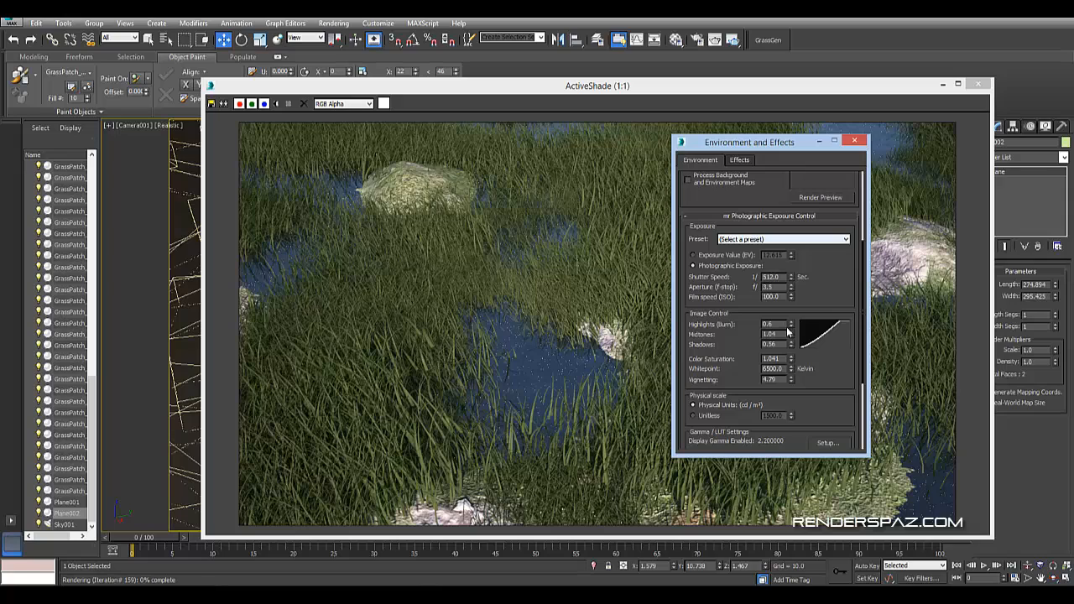
left_click_drag(790, 324, 791, 268)
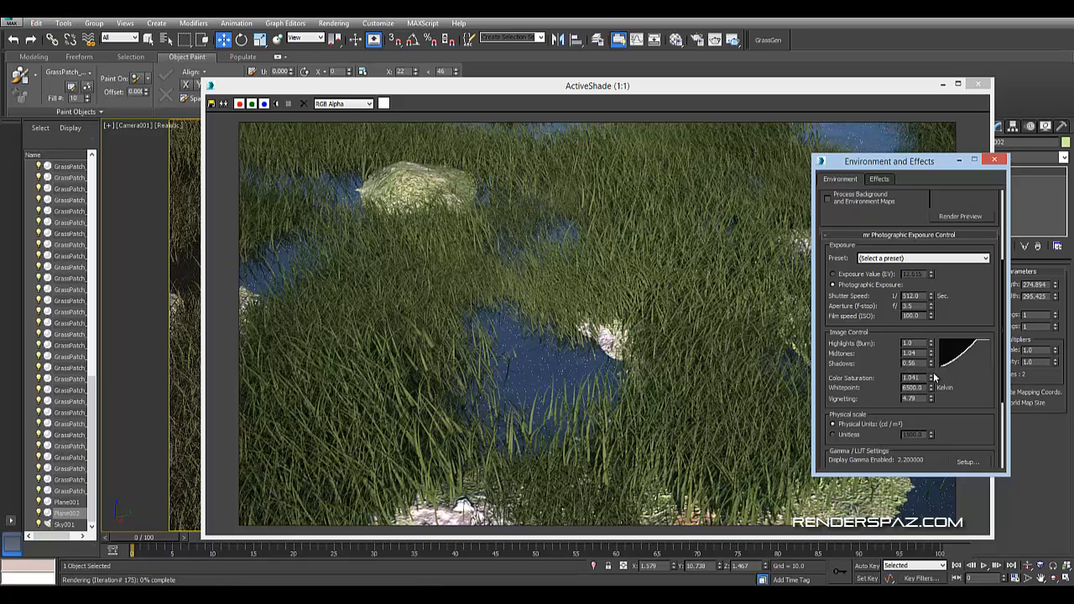
Set the exposure's Color Saturation to 1.147 and Whitepoint to about 6763 Kelvin, and close the environment settings
left_click_drag(932, 374, 930, 370)
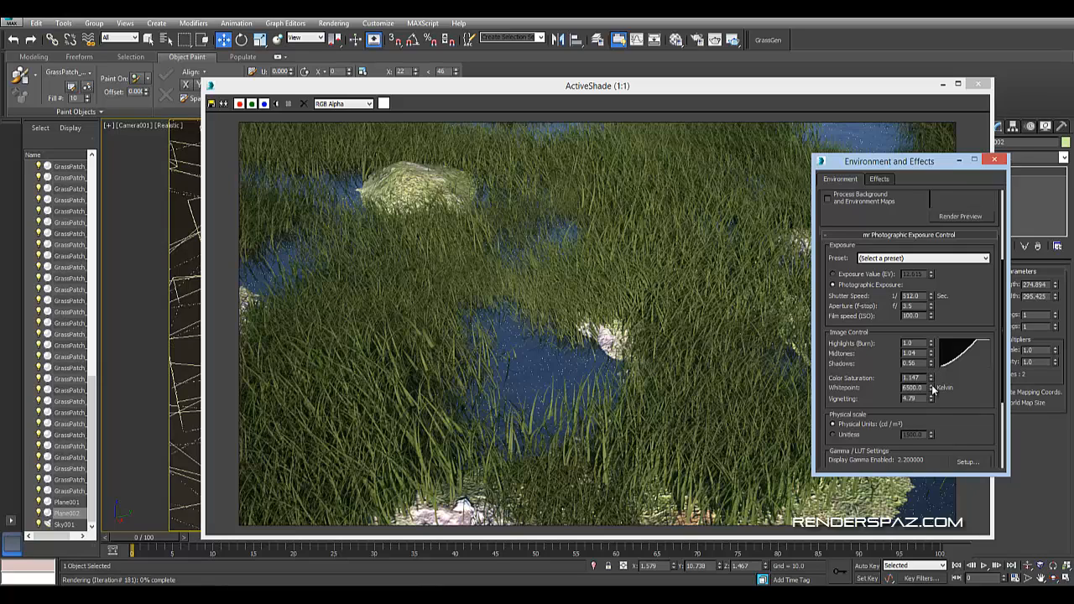
left_click_drag(930, 384, 931, 369)
left_click_drag(933, 396, 933, 396)
left_click_drag(932, 399, 932, 400)
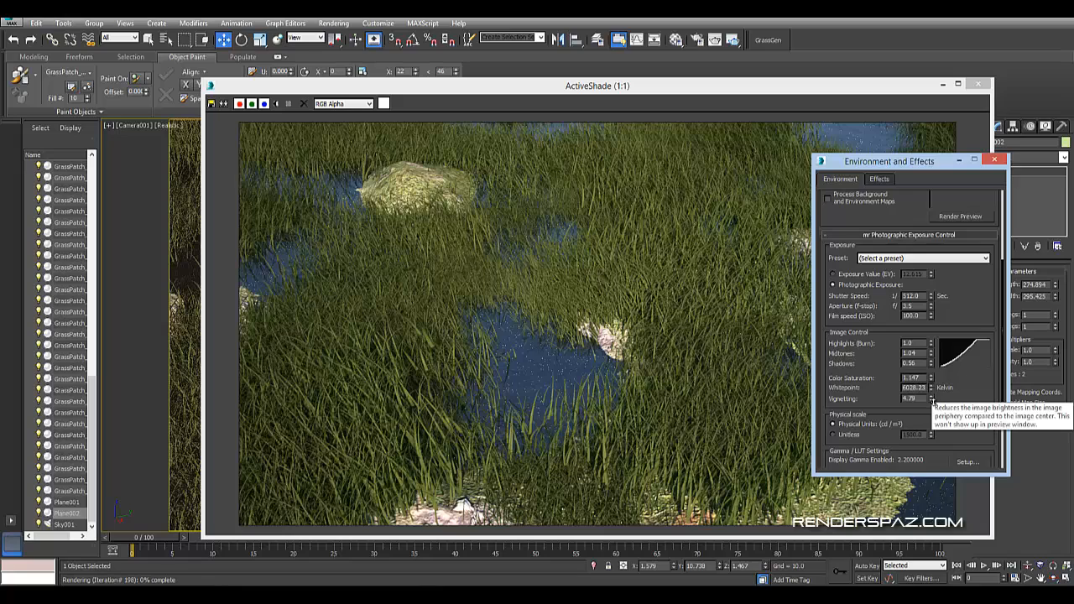
left_click_drag(931, 398, 932, 397)
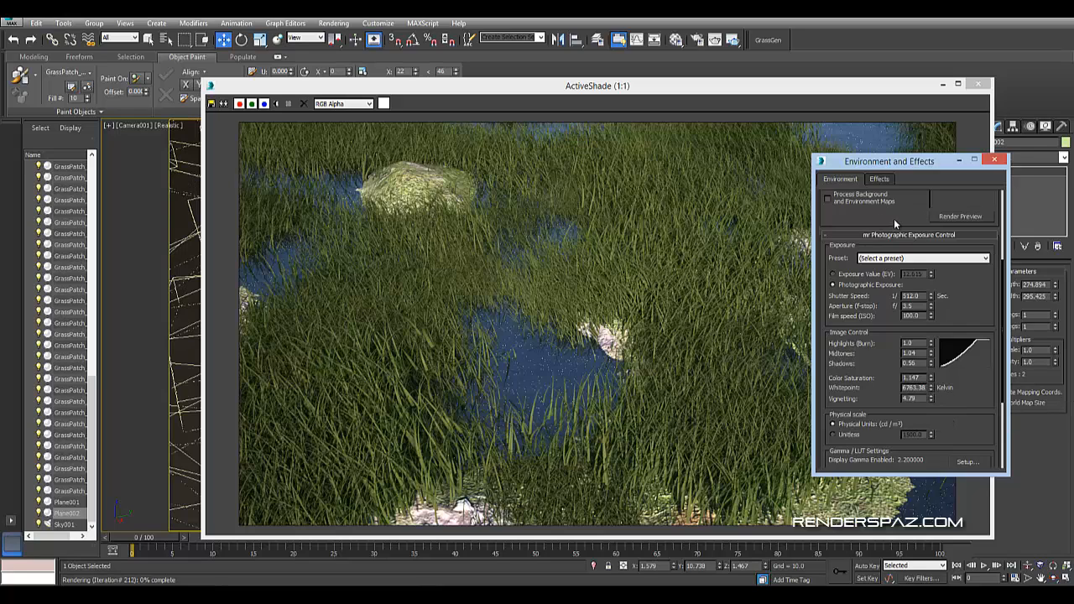
scroll(894, 177, "up", 1)
left_click(995, 159)
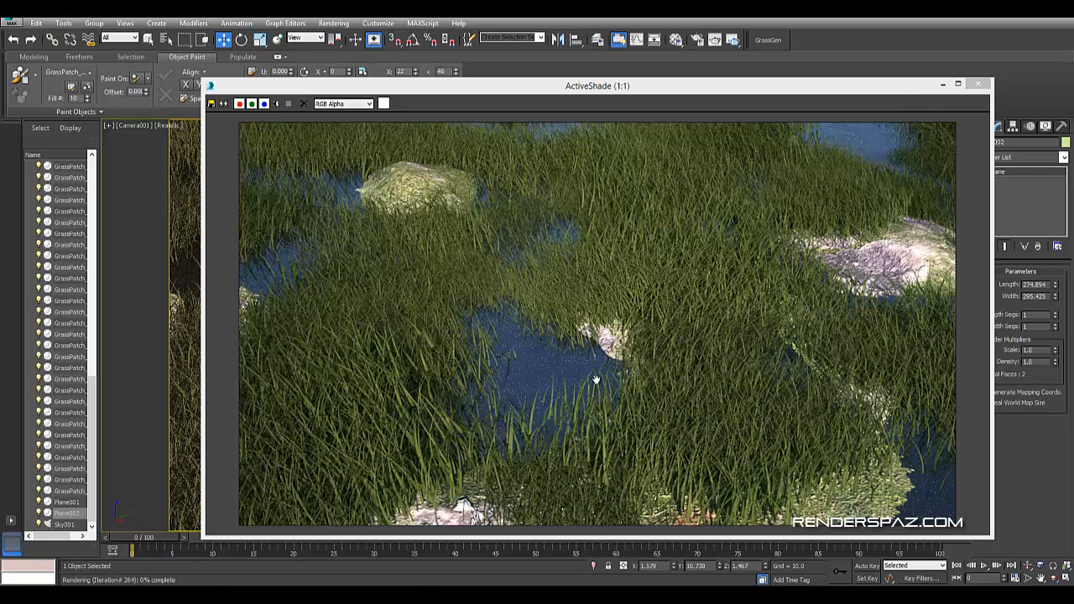
Set the refraction transparency of the water material, Material #25, to 0.0 and close the Material Editor
left_click(675, 39)
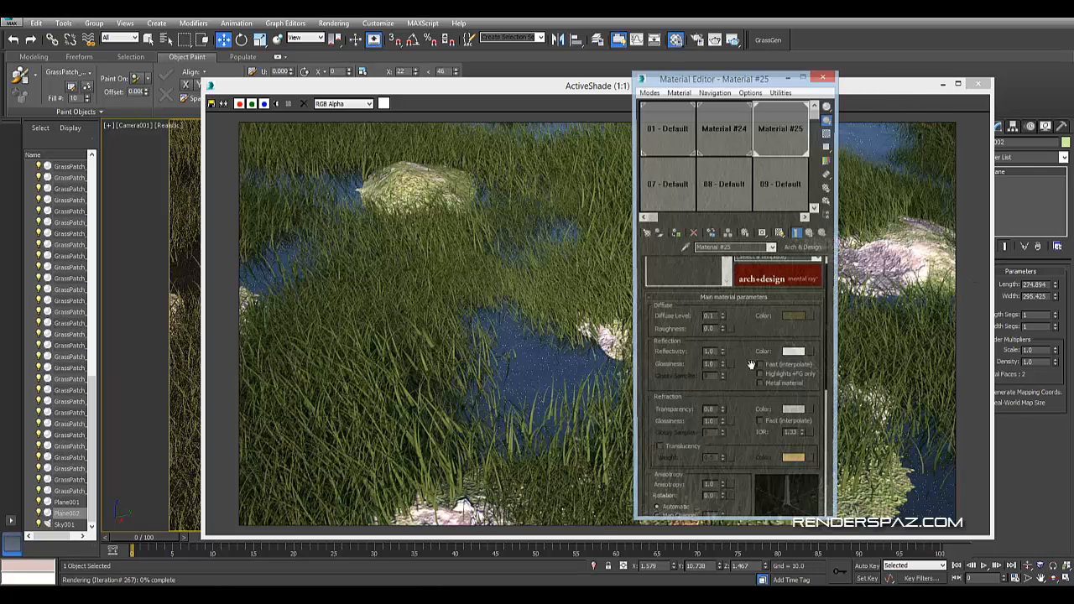
scroll(739, 419, "down", 2)
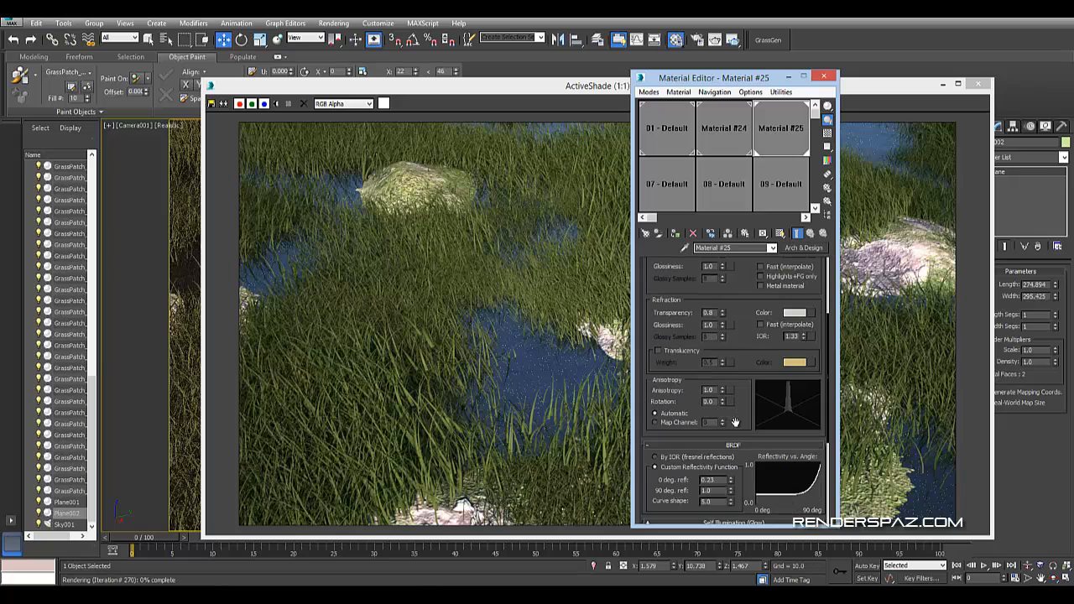
scroll(712, 330, "up", 1)
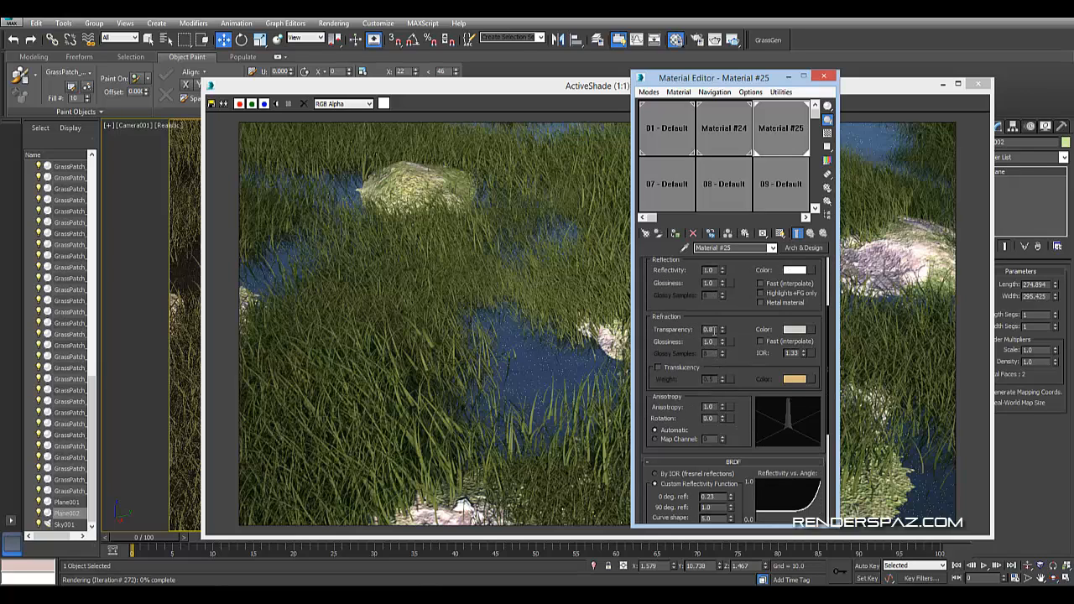
type("0")
key("Return")
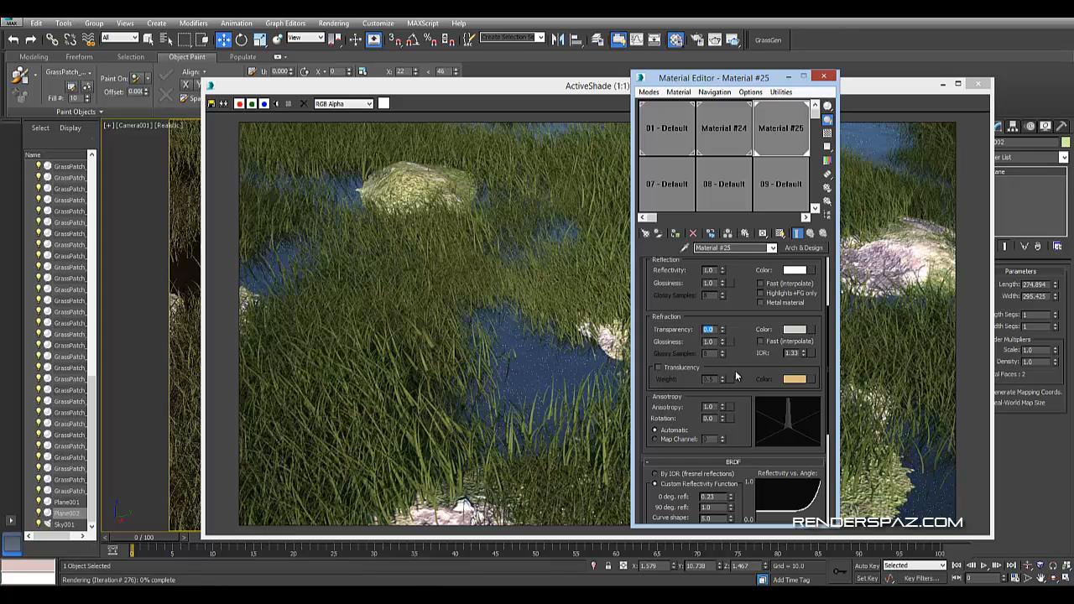
key("m")
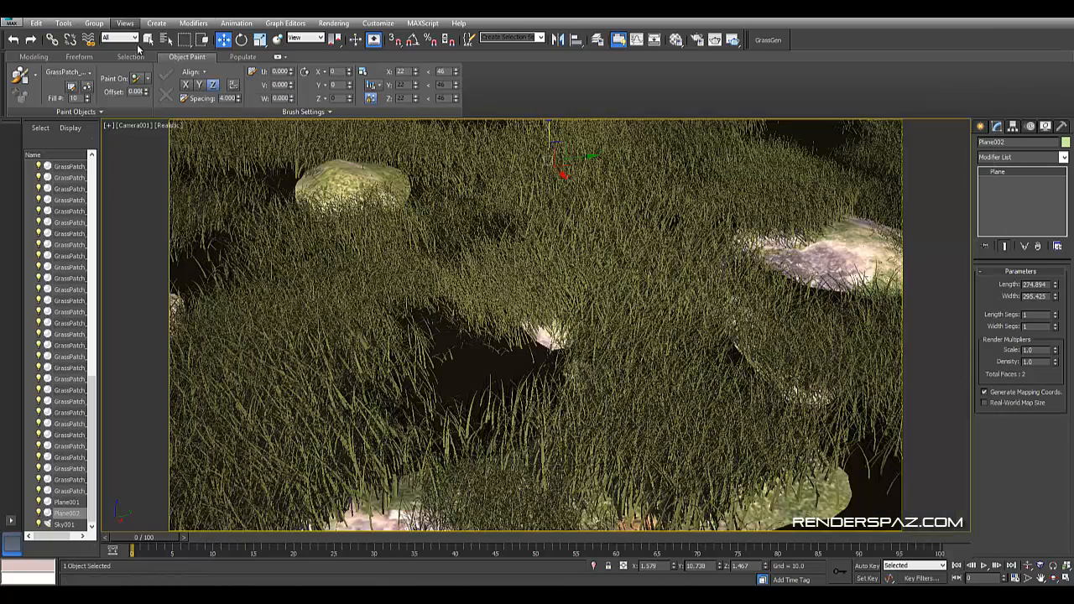
Examine the CPU and GPU allocation under Hardware Resources in the NVIDIA iray render setup
left_click(333, 23)
left_click(350, 48)
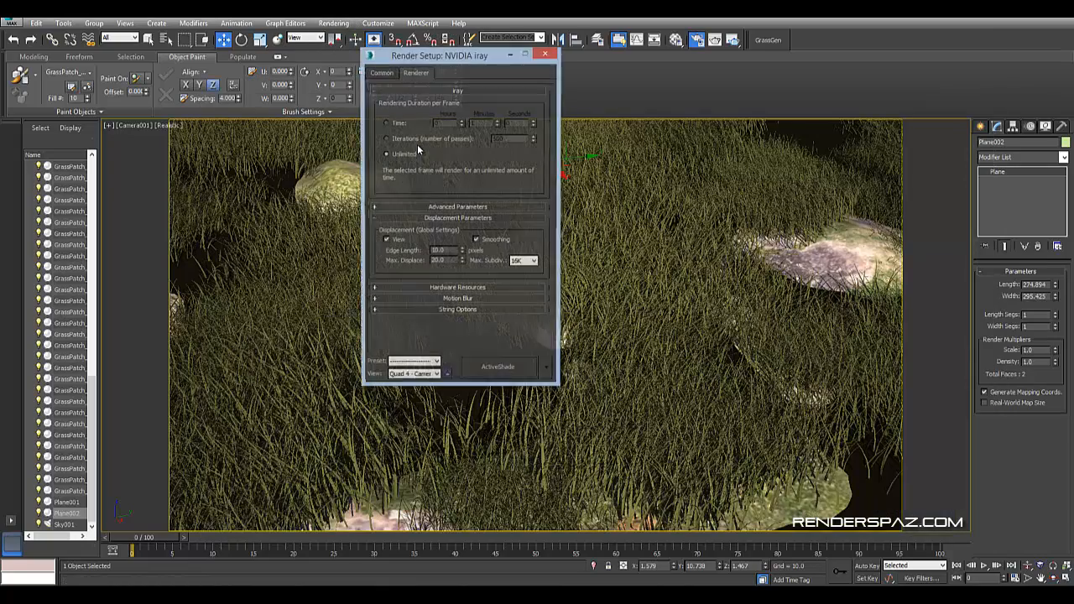
left_click(441, 290)
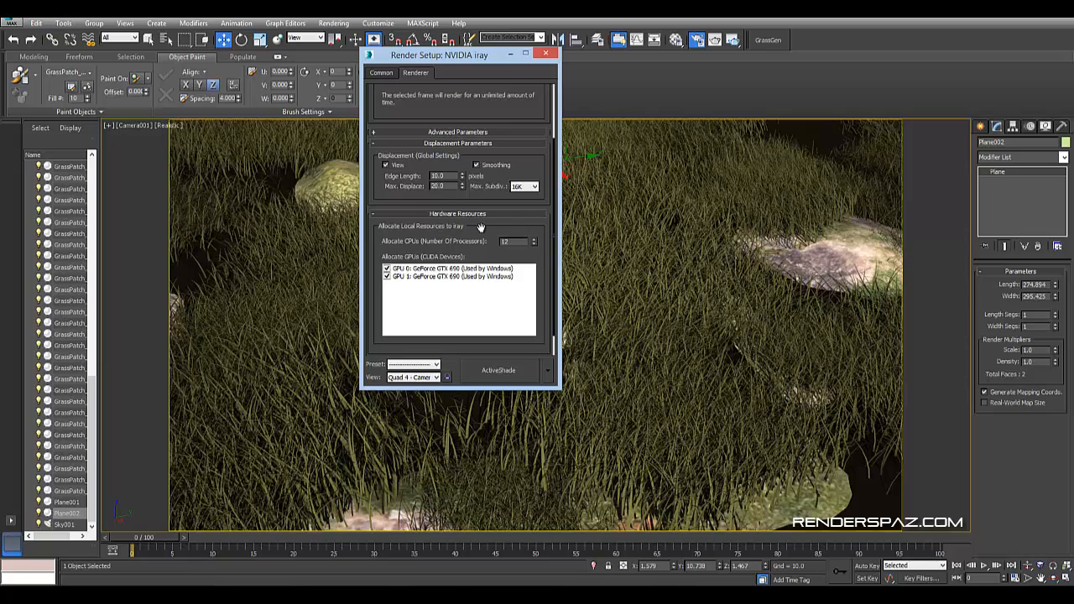
scroll(429, 239, "up", 6)
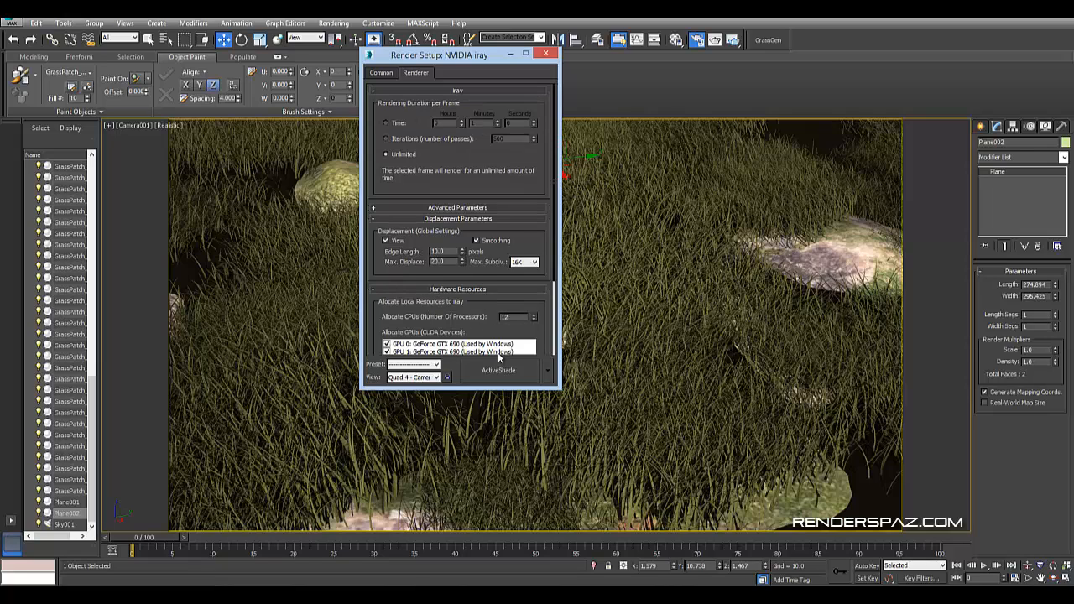
scroll(518, 320, "down", 4)
scroll(442, 234, "down", 4)
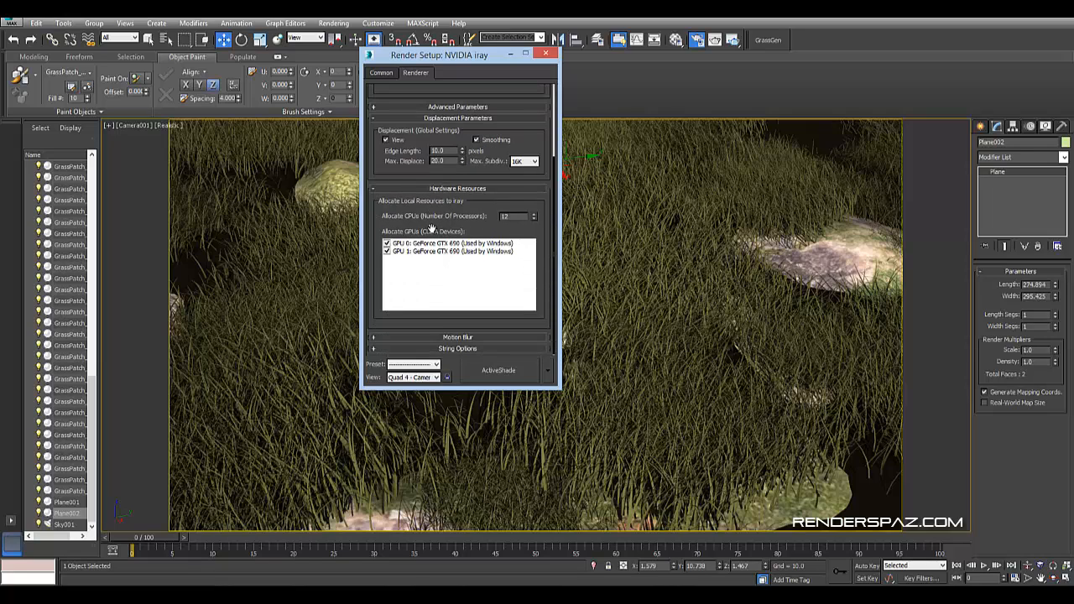
Render a new ActiveShade preview of the camera view, reposition it, and close the preview and the render setup
left_click(504, 370)
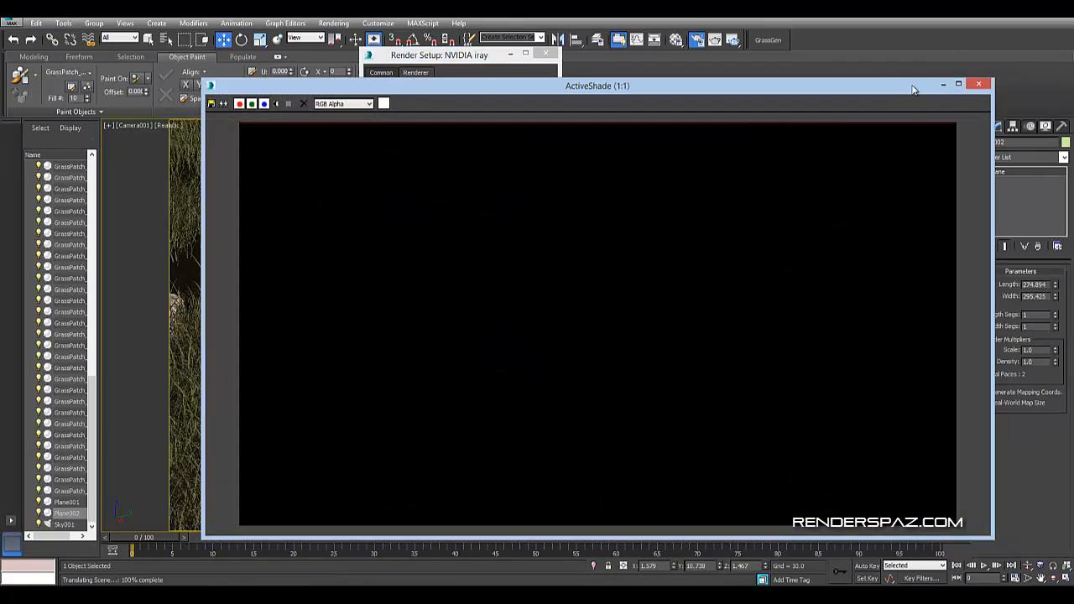
left_click_drag(901, 89, 826, 64)
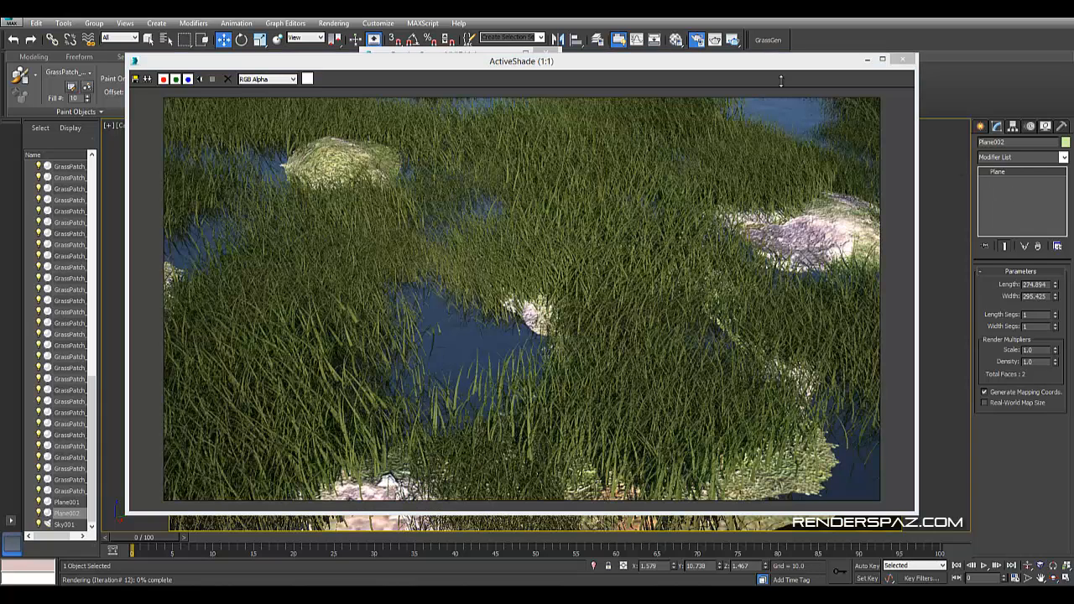
left_click(902, 66)
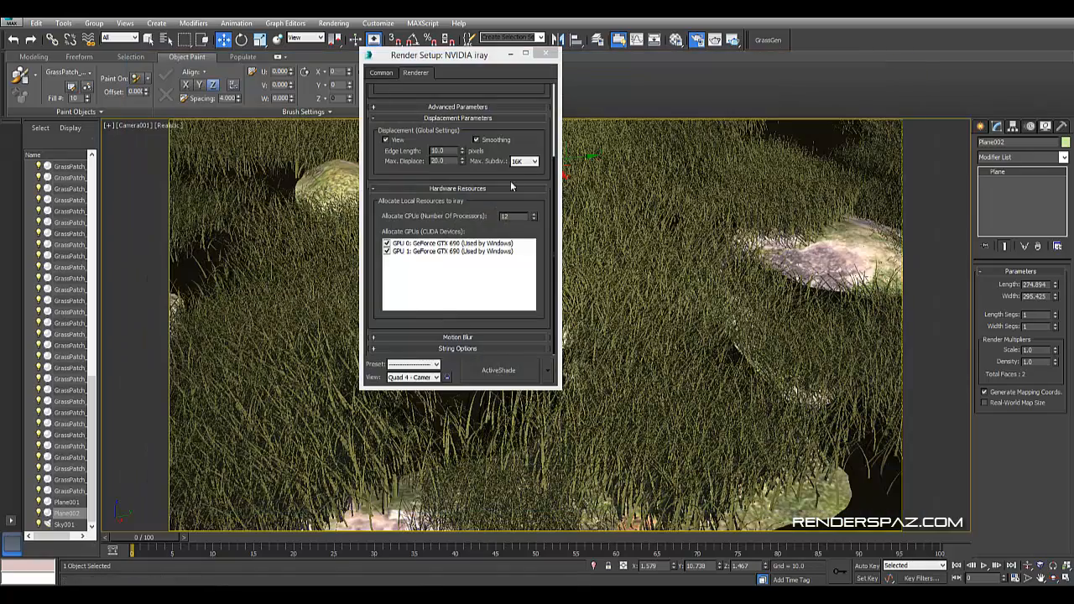
left_click(547, 53)
Select Camera001 from the Top view, return to its camera view and give it the 24 mm stock lens
key("t")
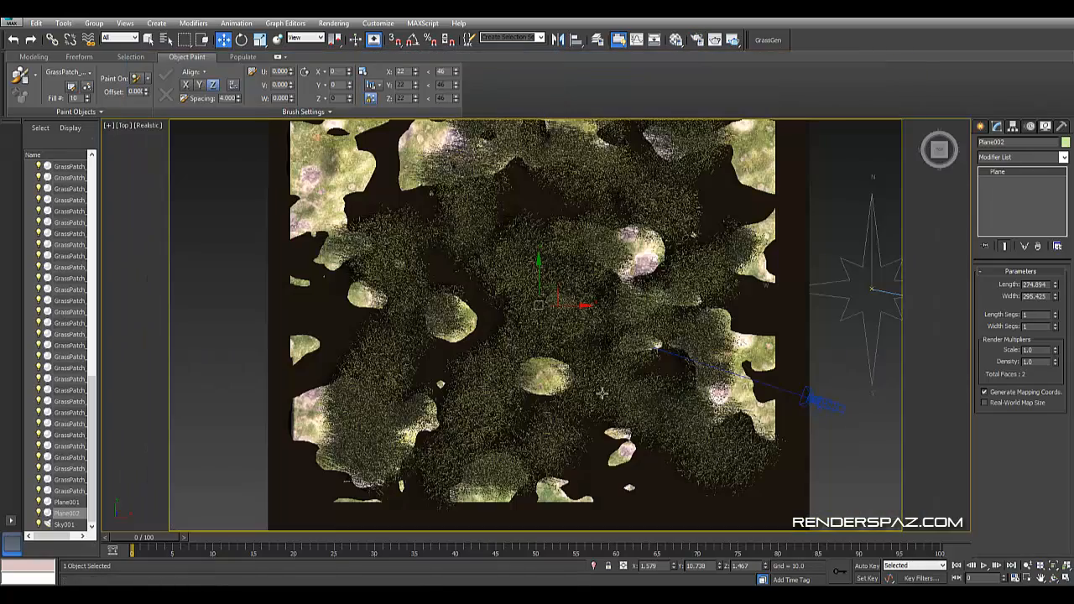
middle_click_drag(776, 391, 562, 323)
left_click(542, 332)
left_click(603, 329)
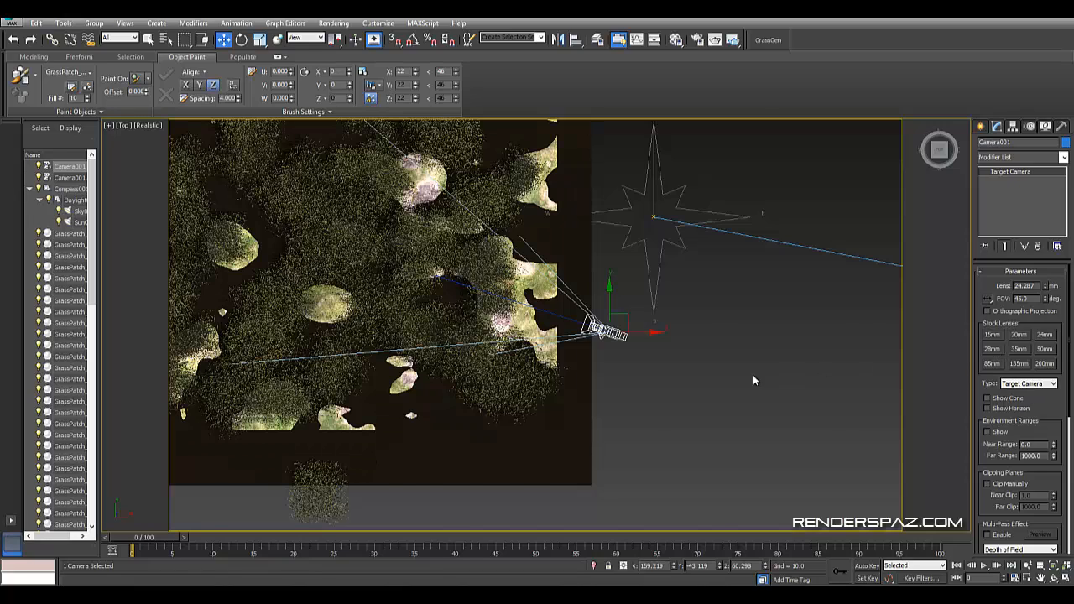
key("c")
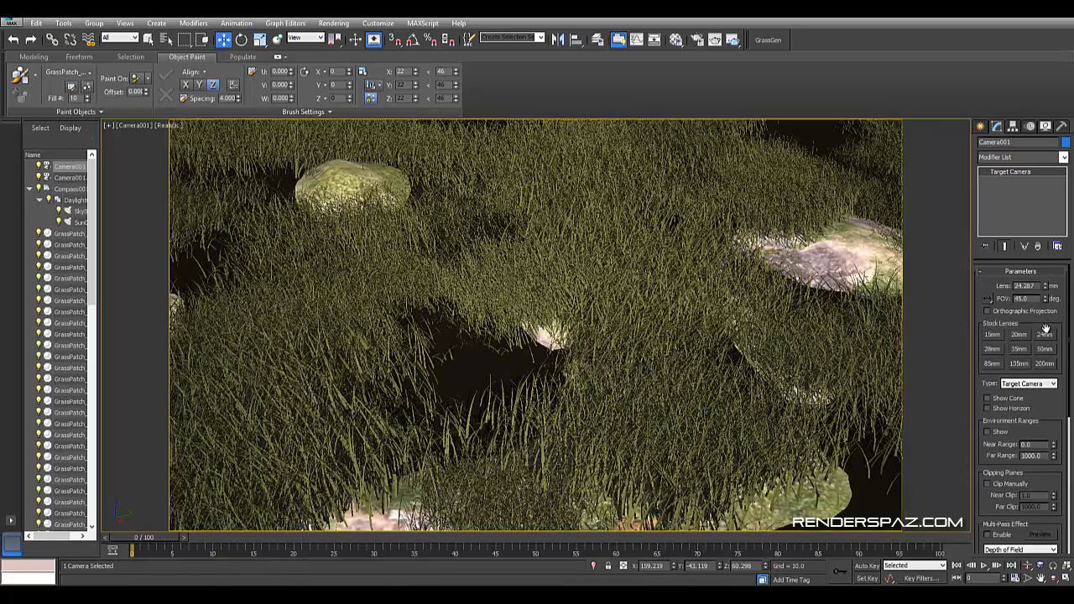
left_click(1044, 333)
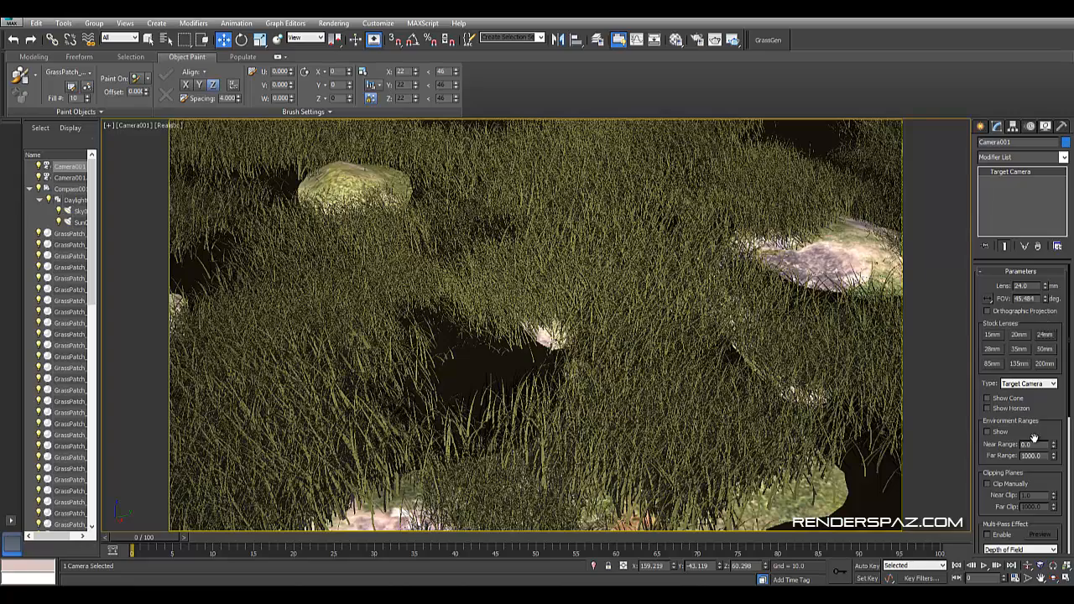
Reframe Camera001 by orbiting and dollying it until the dark water gap and surrounding rocks sit within the shot
left_click(1043, 577)
mouse_move(484, 351)
left_mouse_down()
mouse_move(481, 343)
mouse_move(600, 349)
left_mouse_up()
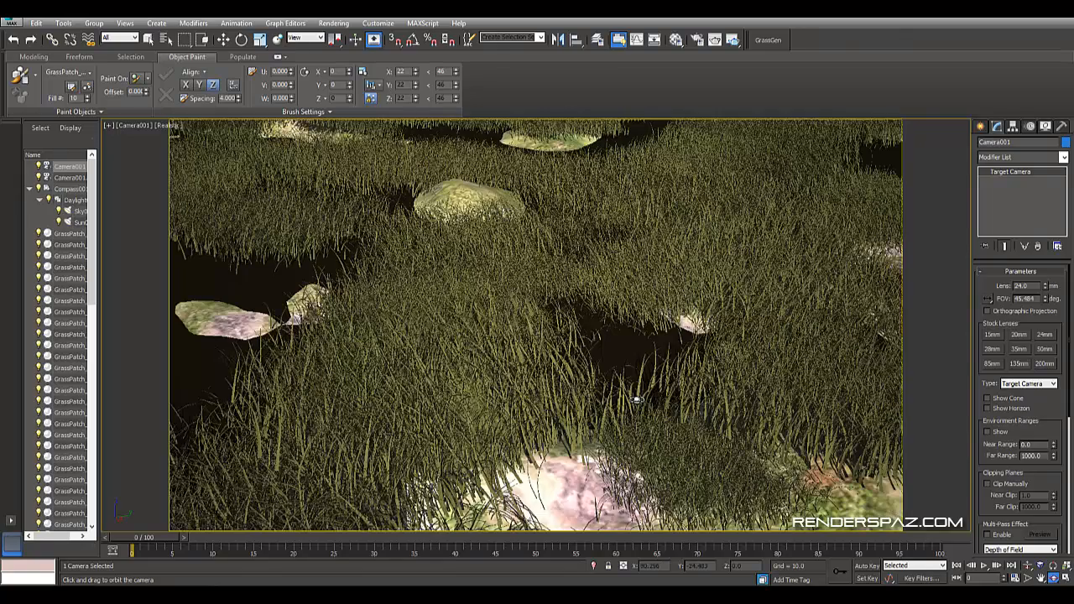
mouse_move(687, 409)
left_mouse_down()
mouse_move(662, 404)
mouse_move(683, 428)
mouse_move(750, 431)
mouse_move(727, 431)
left_mouse_up()
left_click(1029, 567)
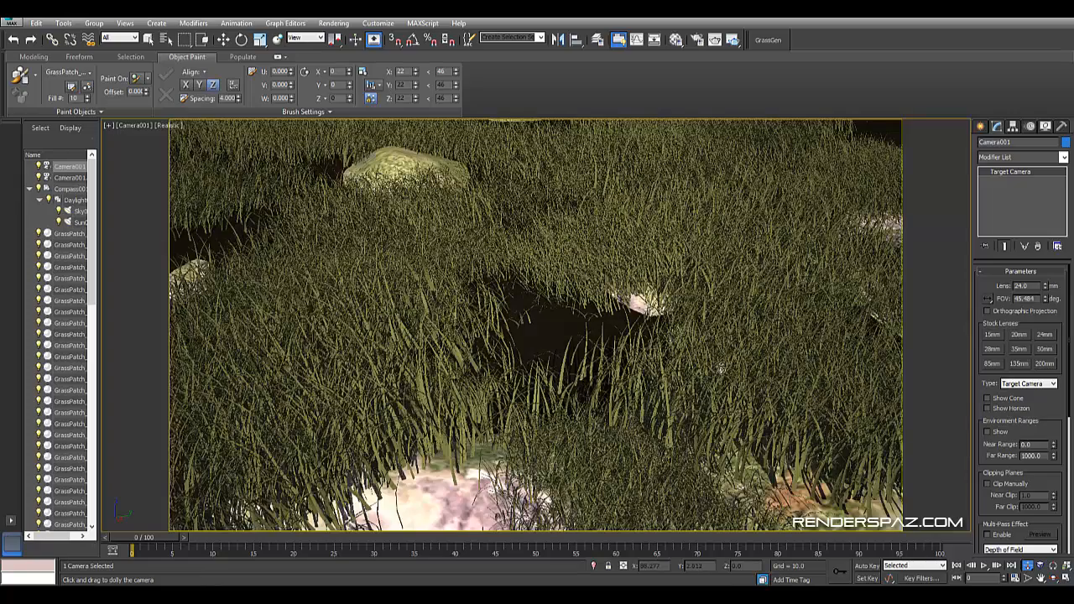
left_click_drag(648, 337, 651, 346)
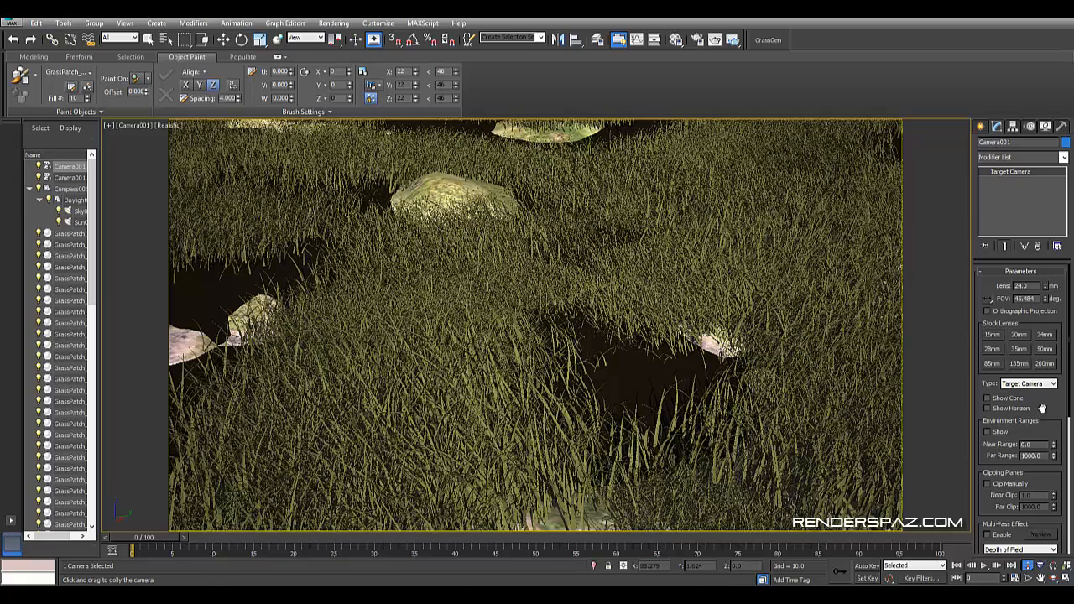
Enable the camera's multi-pass effect as Depth of Field (mental ray) and set its f-Stop to 1.5
scroll(1042, 411, "down", 5)
left_click(1001, 385)
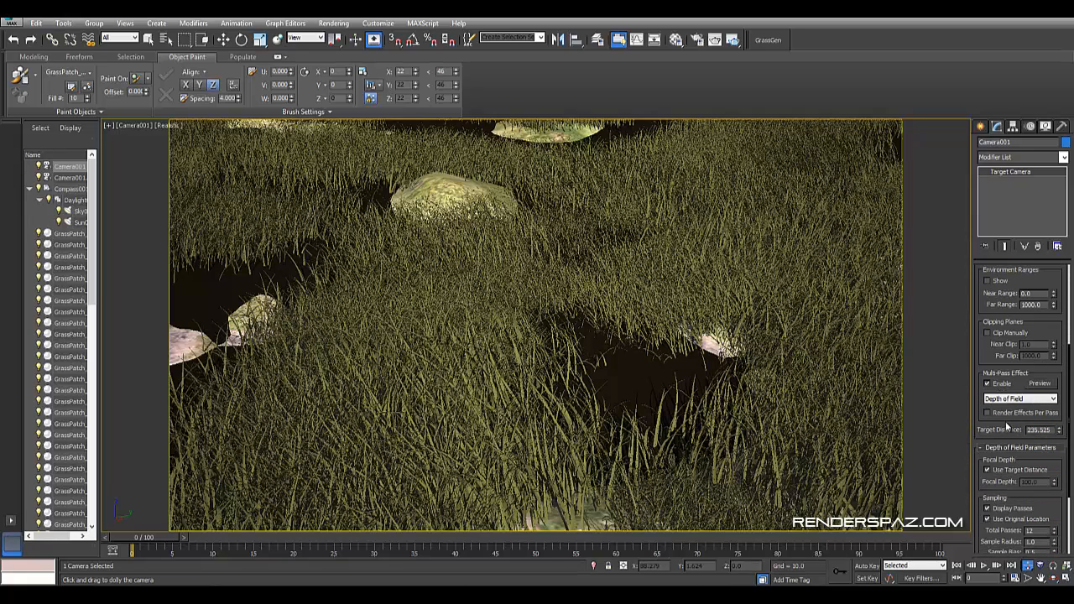
left_click(1007, 399)
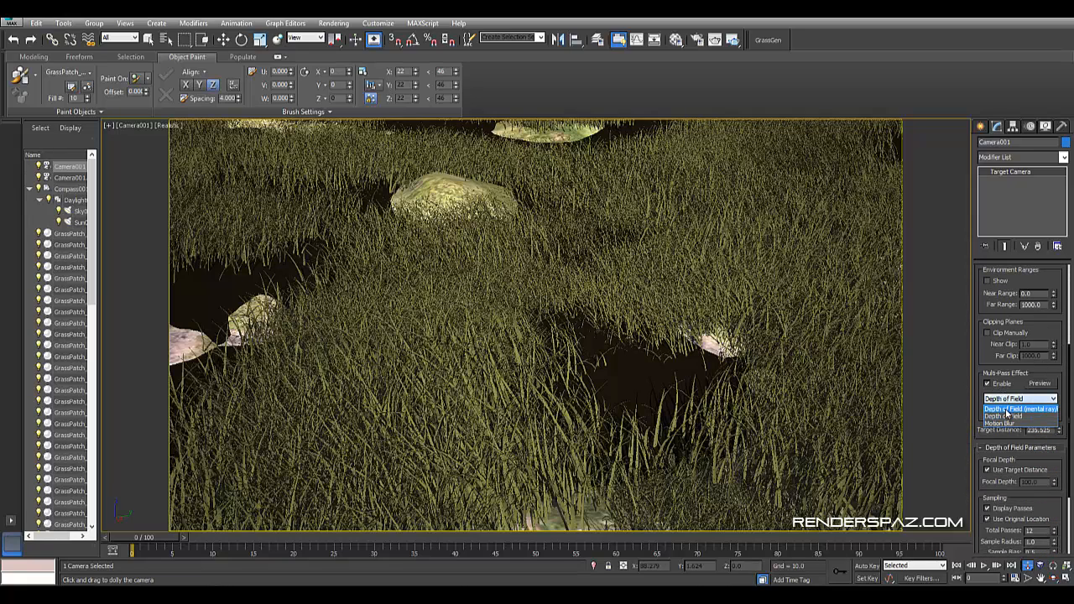
left_click(1004, 409)
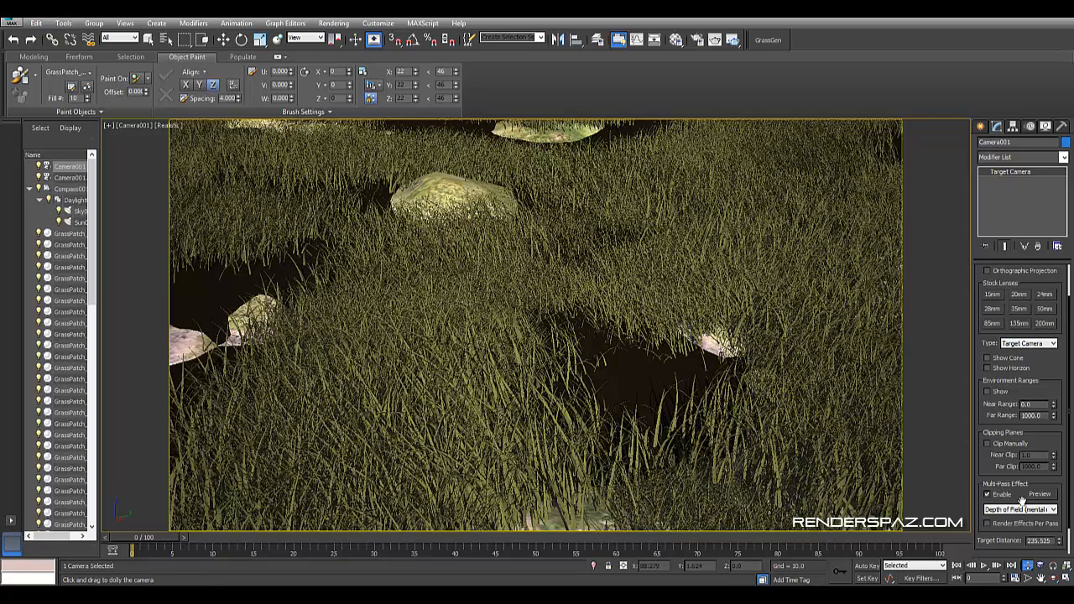
scroll(987, 463, "down", 1)
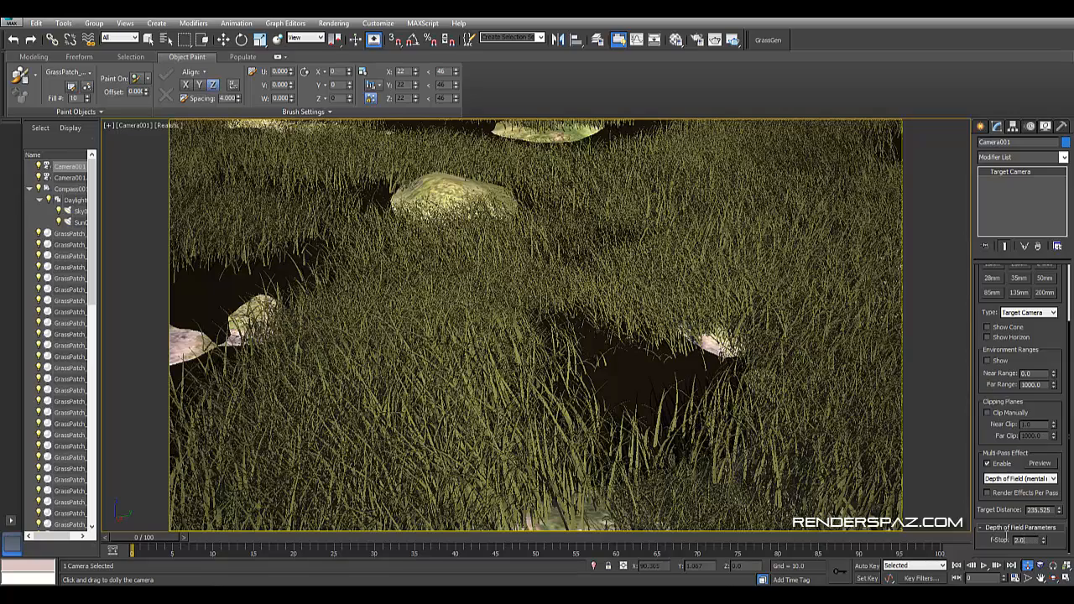
left_click_drag(1029, 540, 607, 502)
type("1.5")
key("Return")
Shorten Camera001's target distance to about 71.9, judging the focal plane from a perspective view, and return to the camera view
left_click_drag(1059, 513, 1058, 571)
key("p")
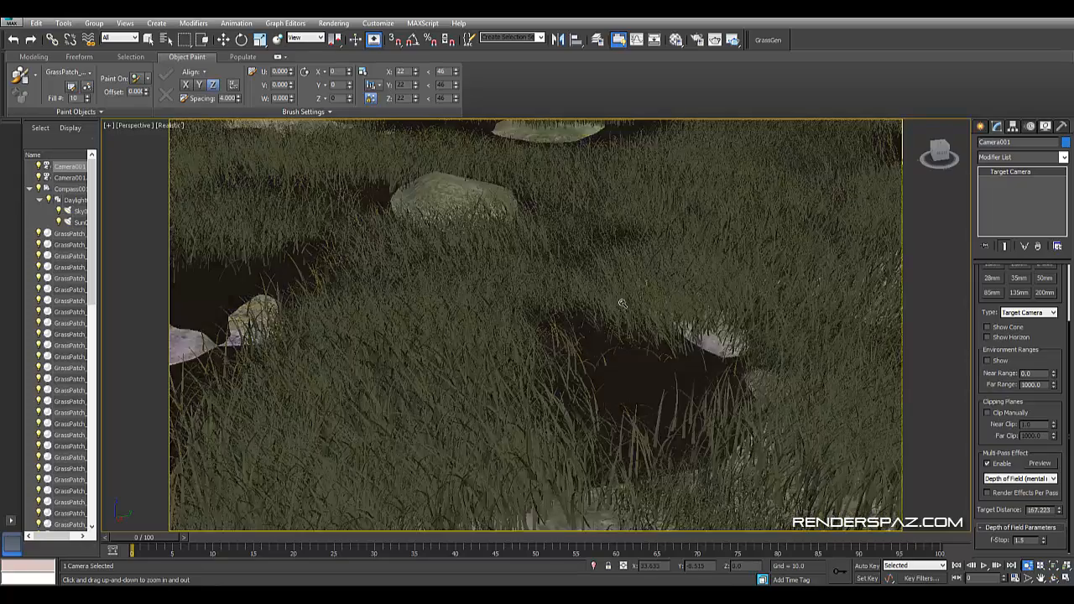
scroll(622, 304, "down", 10)
middle_click_drag(622, 304, 741, 337, "alt")
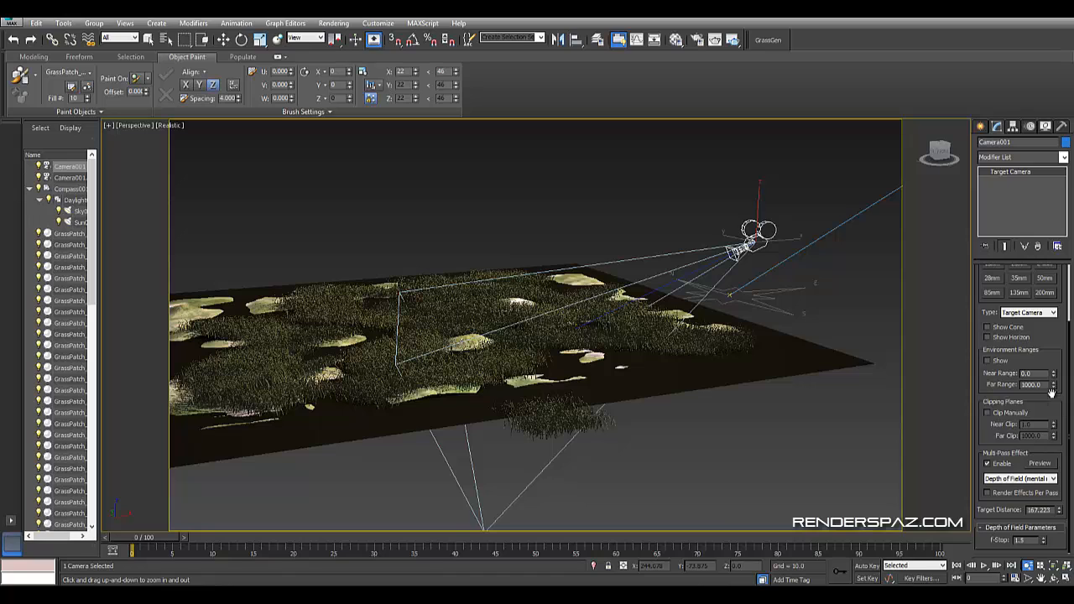
left_click_drag(1059, 511, 1065, 541)
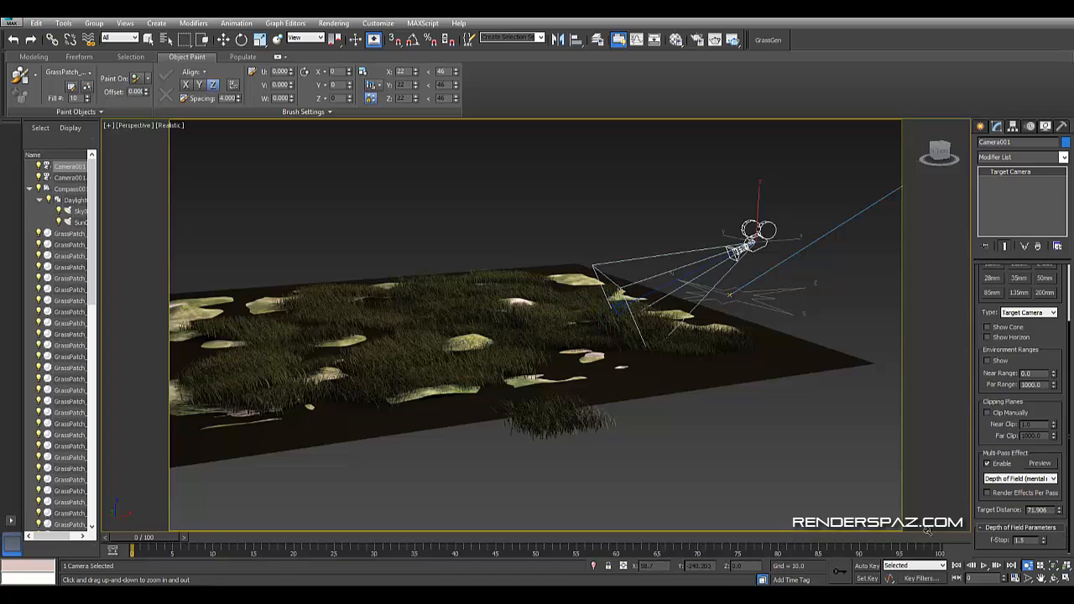
scroll(563, 432, "up", 6)
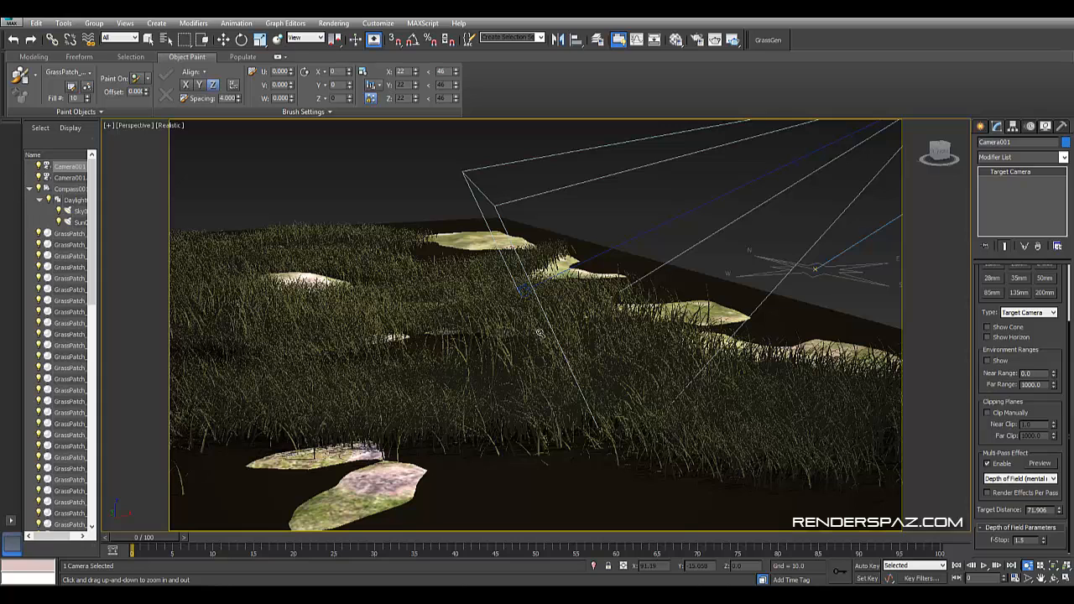
key("c")
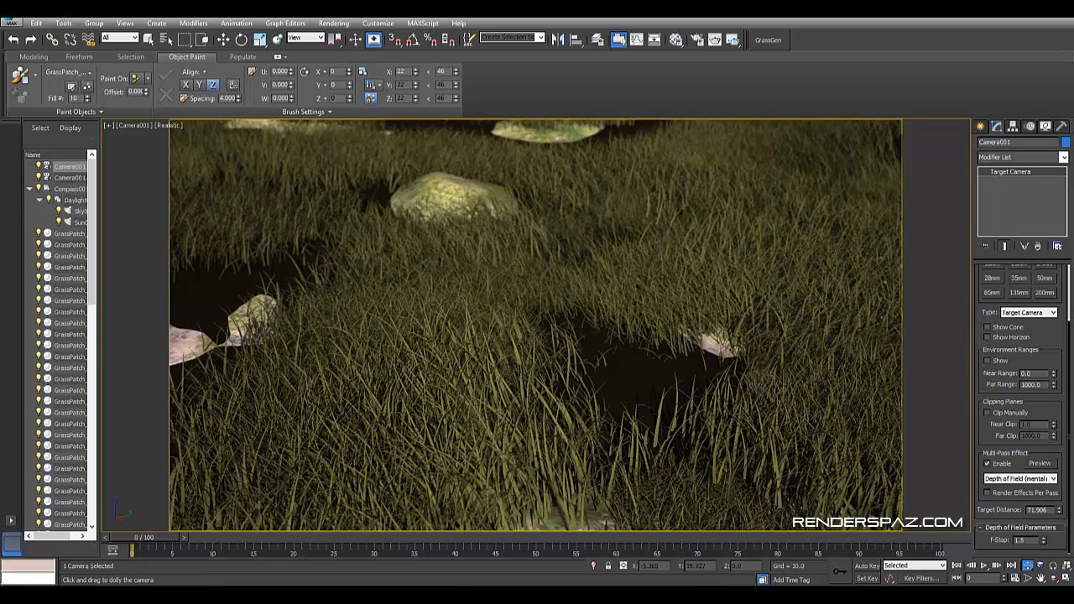
Set the depth of field f-Stop to 1.8 and adjust the camera's target distance to about 76.9
left_click_drag(1027, 540, 620, 499)
type("1.8")
key("Return")
left_click_drag(1060, 513, 1061, 507)
Start an ActiveShade render of the Camera001 view with depth of field
left_click(345, 26)
left_click(344, 38)
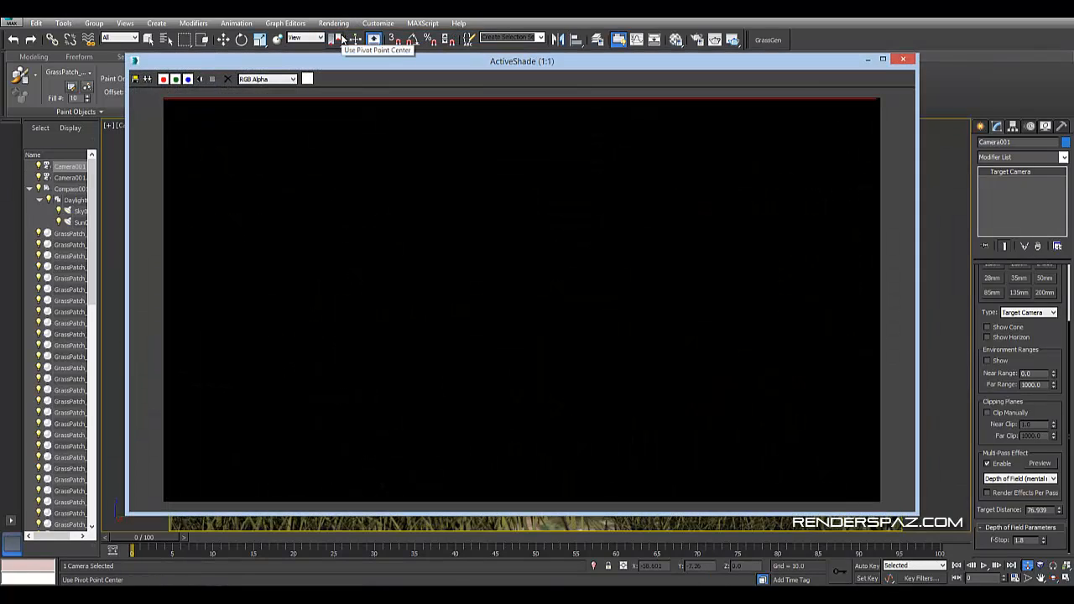